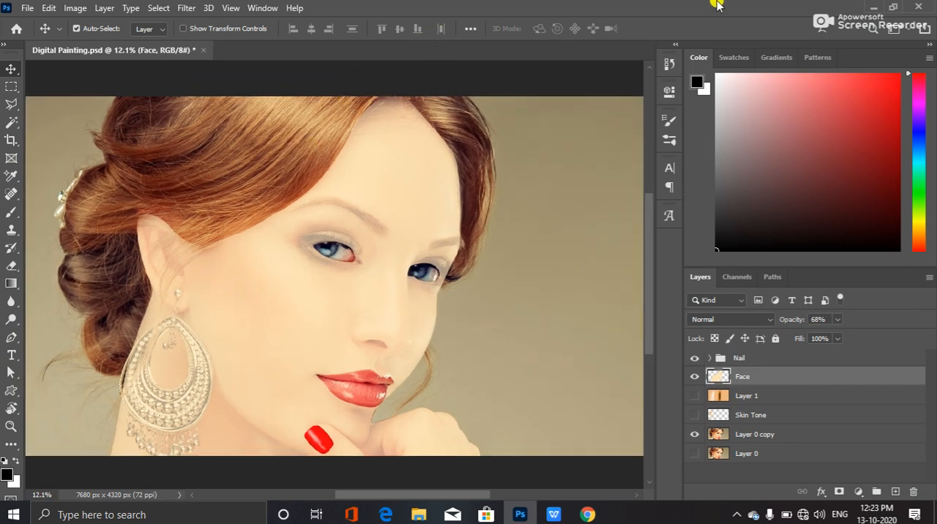
{"action": "left_click", "coordinate": [892, 6]}
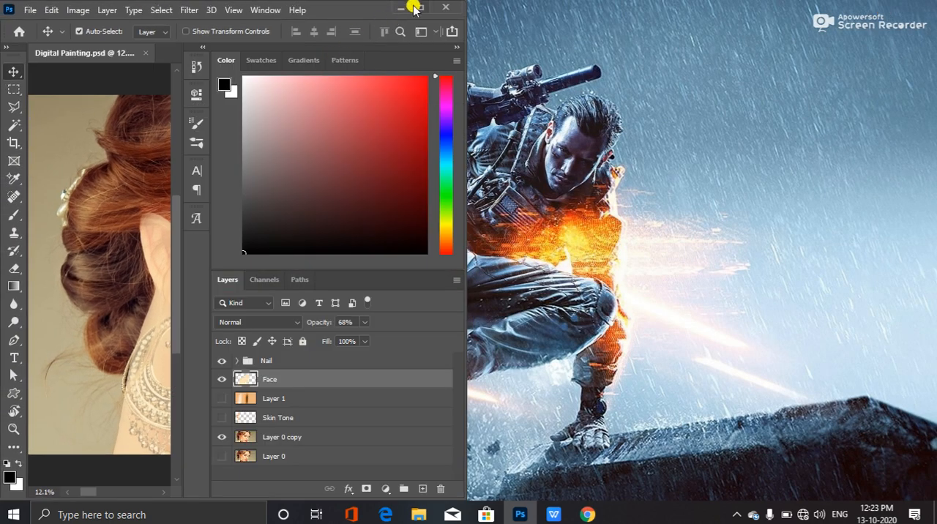
{"action": "left_click", "coordinate": [418, 8]}
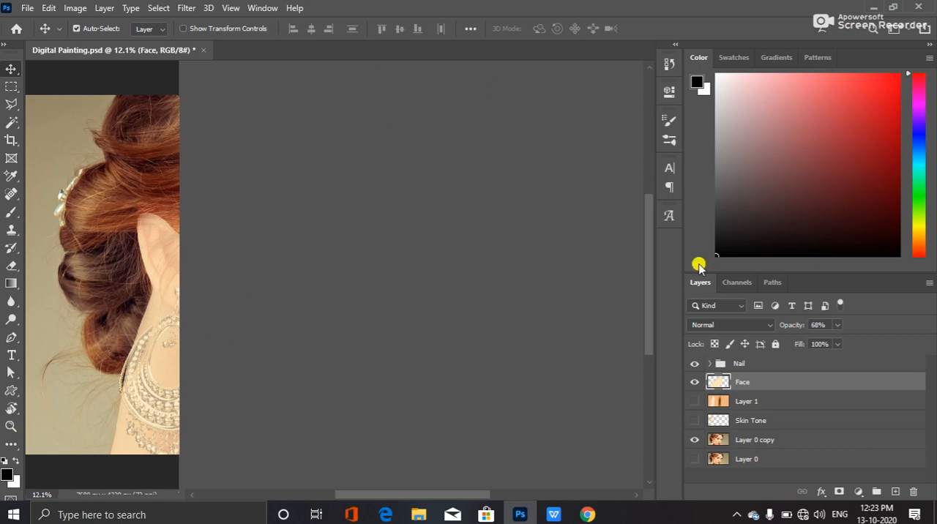
{"action": "mouse_move", "coordinate": [648, 253]}
{"action": "left_mouse_down"}
{"action": "mouse_move", "coordinate": [661, 224]}
{"action": "mouse_move", "coordinate": [661, 278]}
{"action": "mouse_move", "coordinate": [661, 261]}
{"action": "left_mouse_up"}
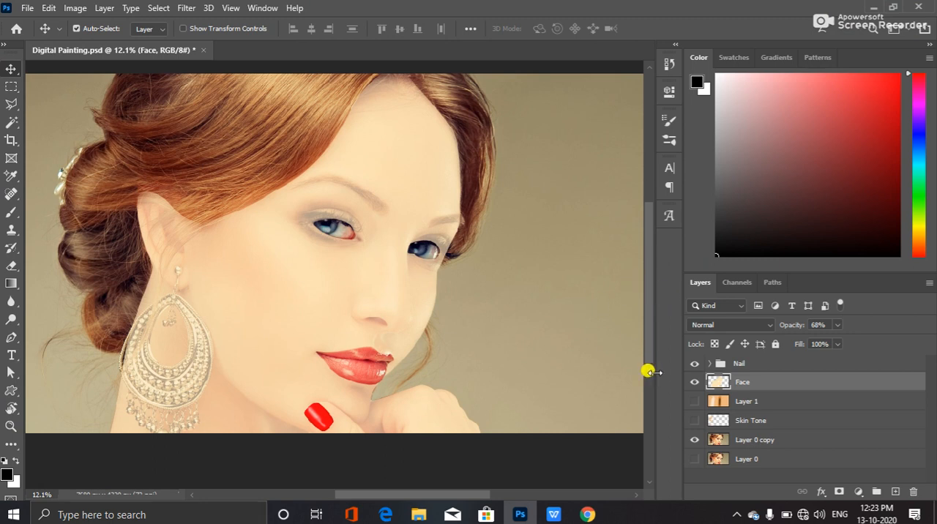
Check the Face layer by toggling its visibility, and choose the Mixer Brush tool
{"action": "left_click", "coordinate": [693, 382]}
{"action": "left_click", "coordinate": [692, 382]}
{"action": "left_click", "coordinate": [13, 245]}
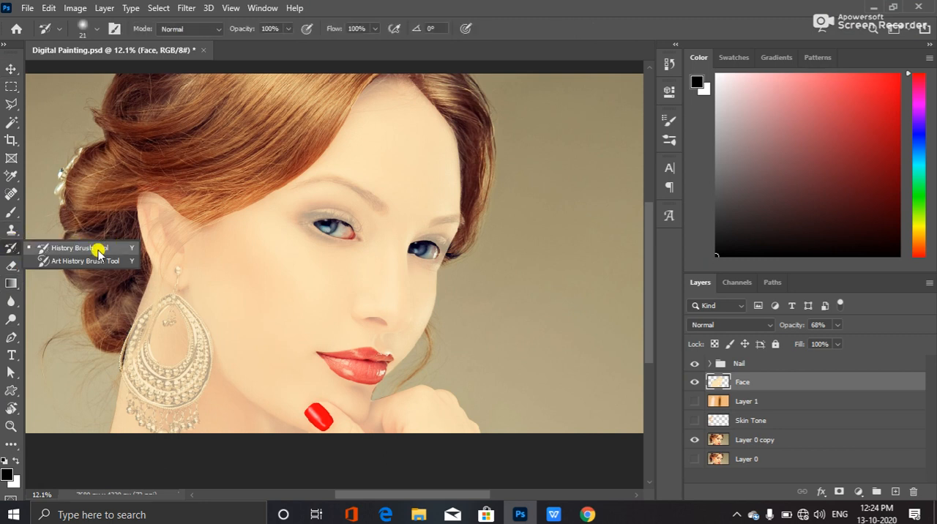
{"action": "left_click", "coordinate": [17, 211]}
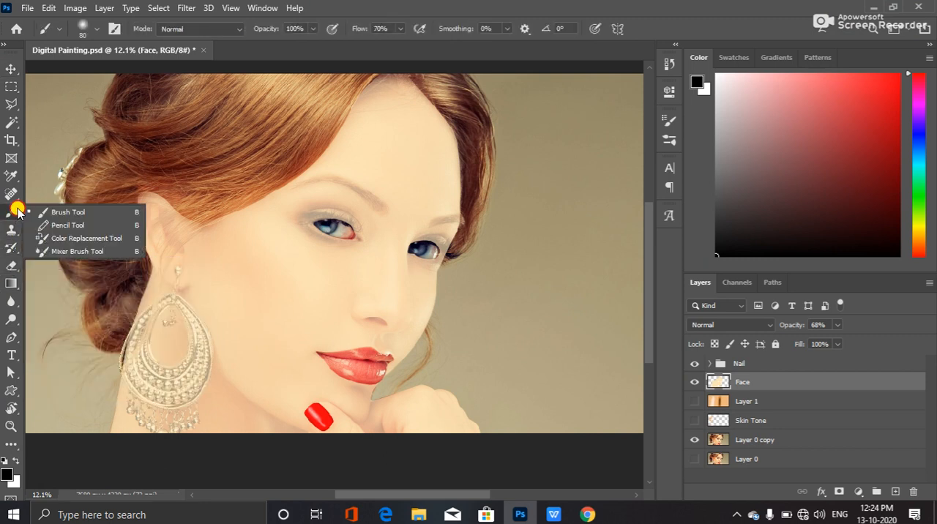
{"action": "left_click", "coordinate": [88, 253]}
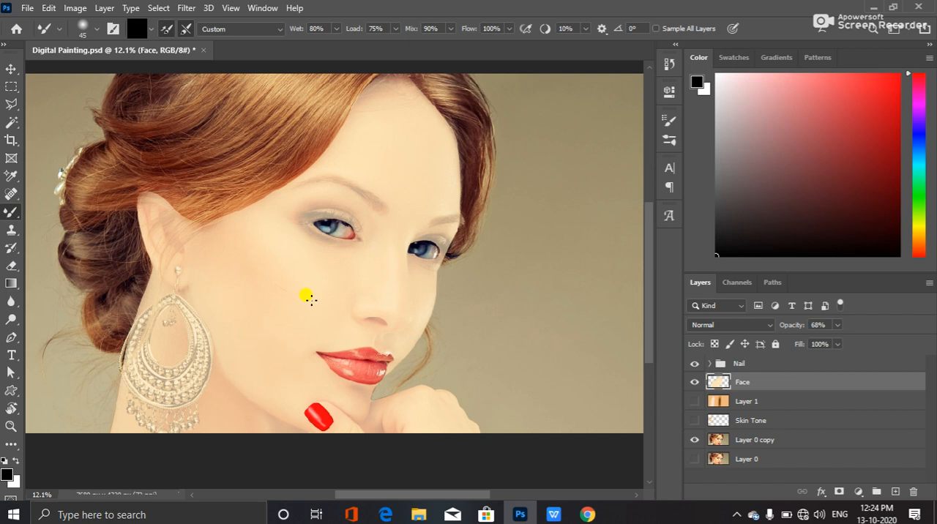
Try Mixer Brush strokes across the cheek and hairline on the Face layer, and undo them
{"action": "mouse_move", "coordinate": [294, 294]}
{"action": "left_mouse_down"}
{"action": "mouse_move", "coordinate": [327, 314]}
{"action": "mouse_move", "coordinate": [296, 304]}
{"action": "left_mouse_up"}
{"action": "mouse_move", "coordinate": [275, 280]}
{"action": "left_mouse_down"}
{"action": "mouse_move", "coordinate": [287, 306]}
{"action": "mouse_move", "coordinate": [231, 248]}
{"action": "mouse_move", "coordinate": [230, 179]}
{"action": "mouse_move", "coordinate": [225, 226]}
{"action": "mouse_move", "coordinate": [210, 187]}
{"action": "mouse_move", "coordinate": [215, 231]}
{"action": "mouse_move", "coordinate": [205, 219]}
{"action": "mouse_move", "coordinate": [207, 193]}
{"action": "mouse_move", "coordinate": [198, 194]}
{"action": "mouse_move", "coordinate": [186, 238]}
{"action": "left_mouse_up"}
{"action": "key", "text": "ctrl+z"}
{"action": "key", "text": "ctrl+z"}
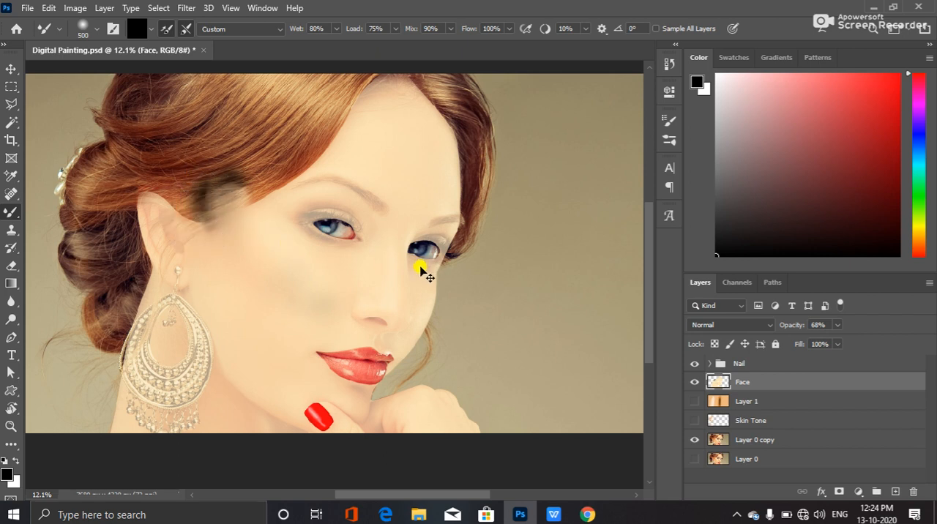
{"action": "key", "text": "ctrl+z"}
{"action": "key", "text": "ctrl+z"}
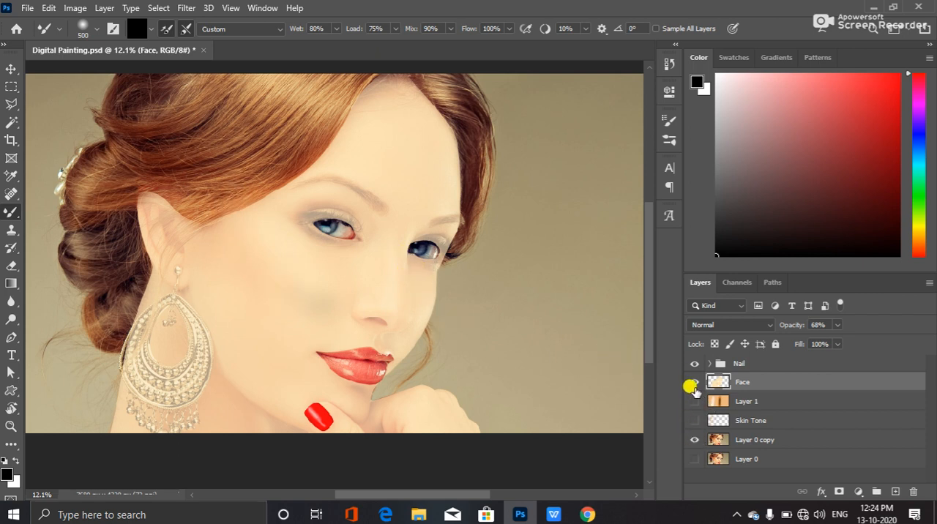
Hide the Face layer, make Layer 0 copy active, and reduce the brush size to 250 for work on the cheek
{"action": "left_click", "coordinate": [693, 381]}
{"action": "left_click", "coordinate": [753, 439]}
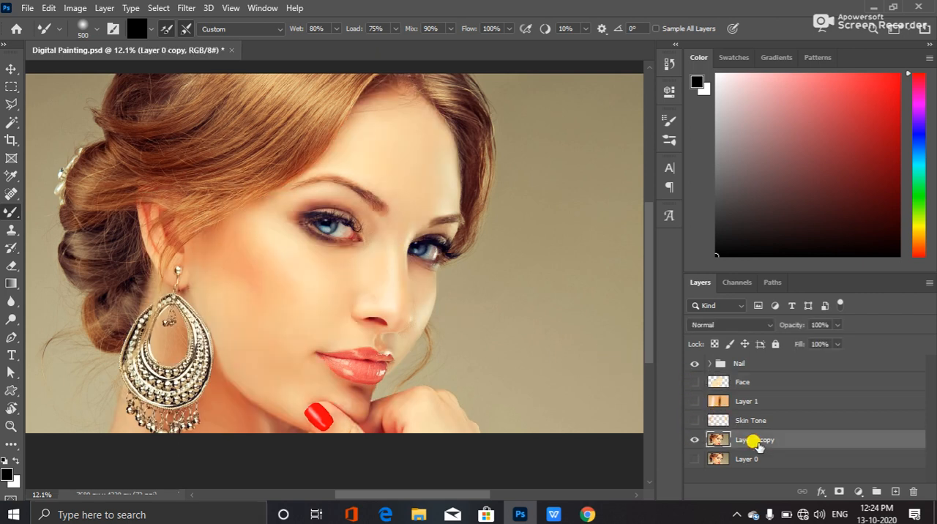
{"action": "scroll", "coordinate": [298, 312], "scroll_direction": "up", "scroll_amount": 5}
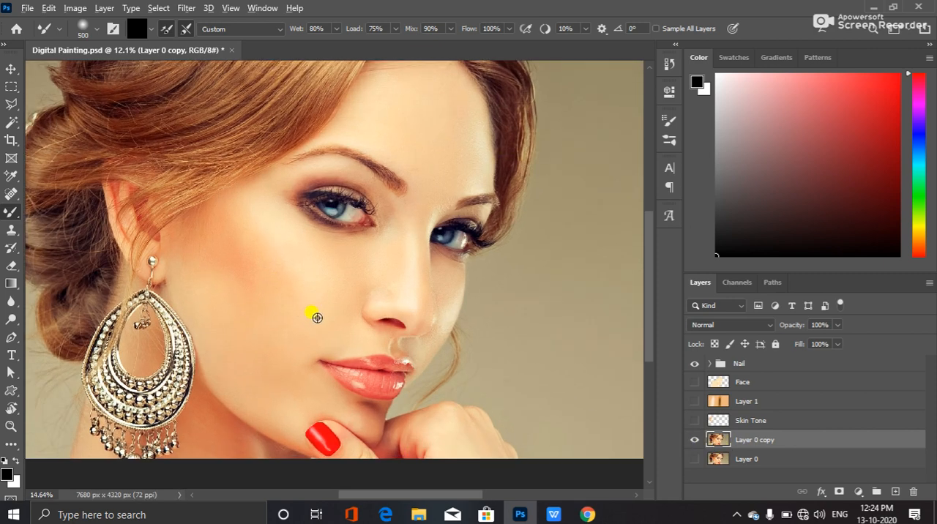
{"action": "scroll", "coordinate": [346, 291], "scroll_direction": "down", "scroll_amount": 2}
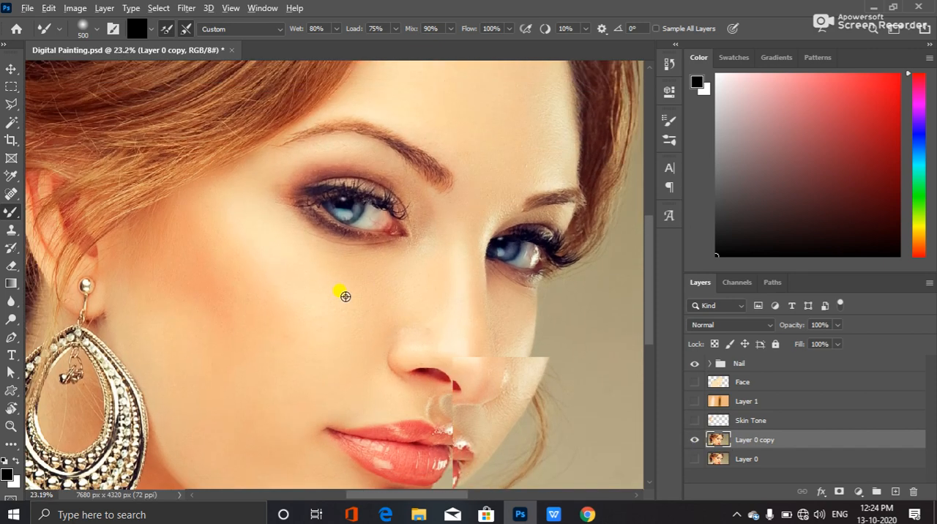
{"action": "key", "text": "bracketleft"}
{"action": "key", "text": "bracketleft"}
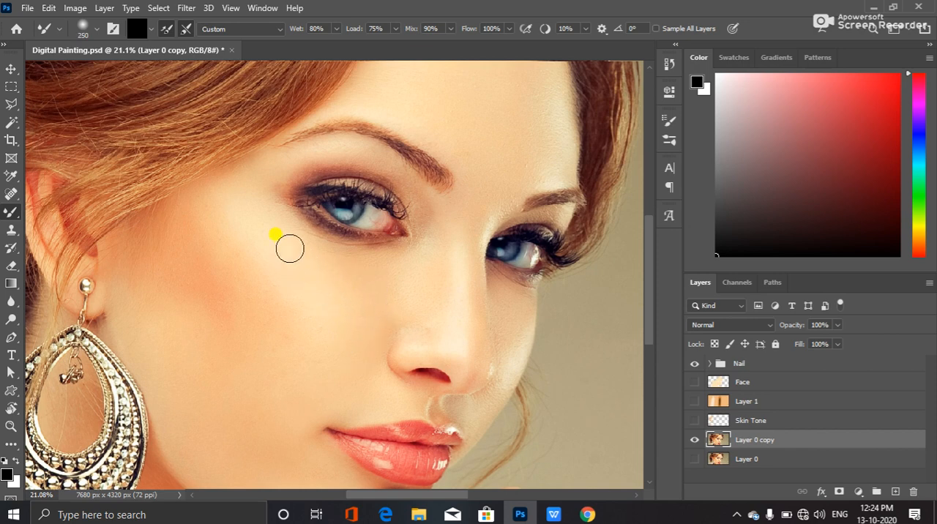
Try blending the cheek with the black-loaded brush and again after cleaning it, undoing the strokes
{"action": "mouse_move", "coordinate": [264, 227]}
{"action": "left_mouse_down"}
{"action": "mouse_move", "coordinate": [282, 245]}
{"action": "mouse_move", "coordinate": [268, 247]}
{"action": "mouse_move", "coordinate": [297, 282]}
{"action": "mouse_move", "coordinate": [283, 246]}
{"action": "mouse_move", "coordinate": [306, 282]}
{"action": "mouse_move", "coordinate": [328, 339]}
{"action": "mouse_move", "coordinate": [314, 289]}
{"action": "mouse_move", "coordinate": [338, 270]}
{"action": "mouse_move", "coordinate": [307, 314]}
{"action": "left_mouse_up"}
{"action": "key", "text": "ctrl+z"}
{"action": "key", "text": "ctrl+z"}
{"action": "left_click", "coordinate": [152, 31]}
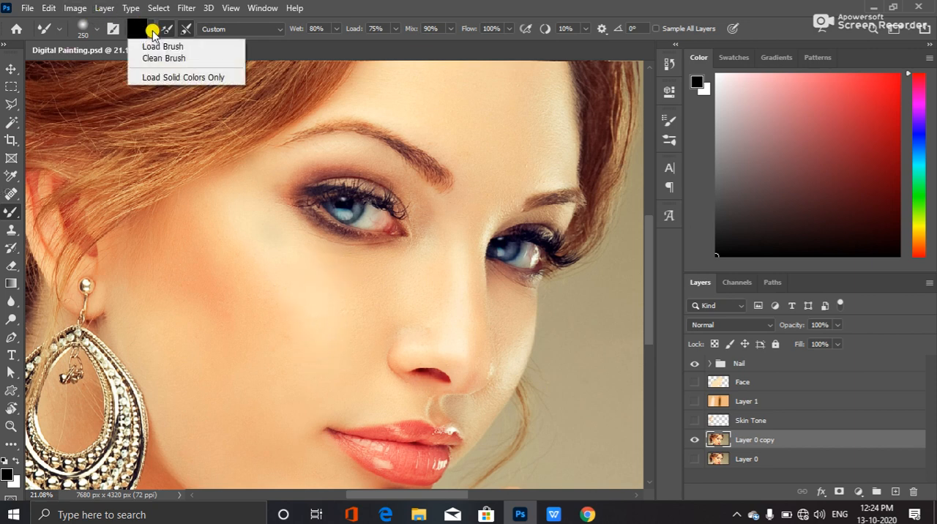
{"action": "left_click", "coordinate": [221, 58]}
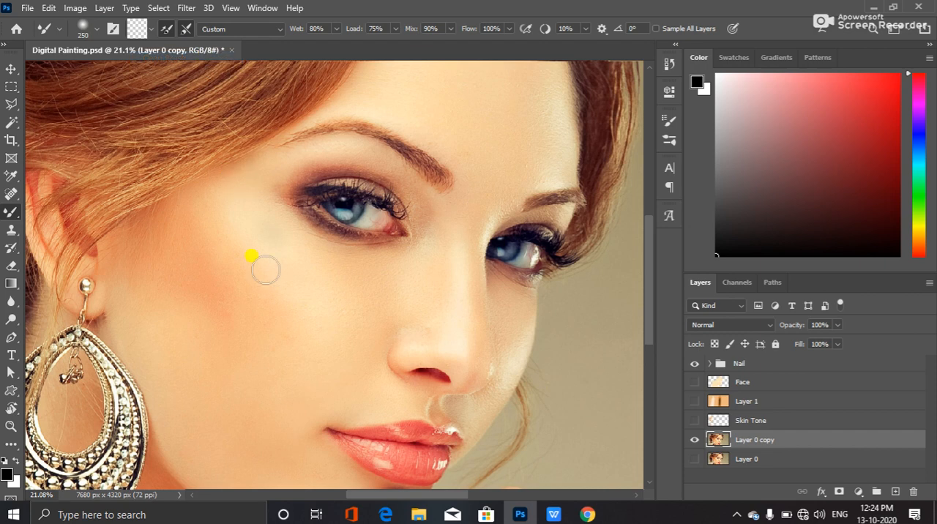
{"action": "left_click_drag", "start_coordinate": [301, 288], "coordinate": [356, 322]}
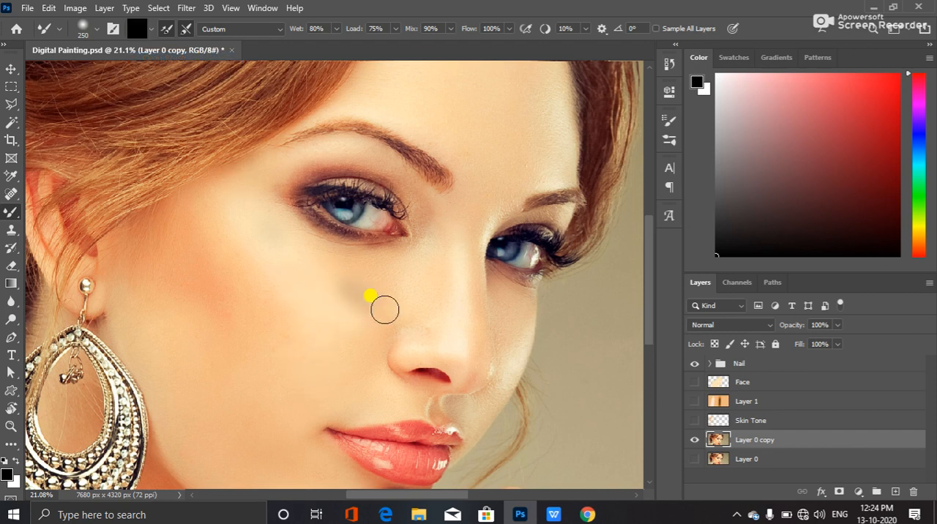
{"action": "key", "text": "ctrl+z"}
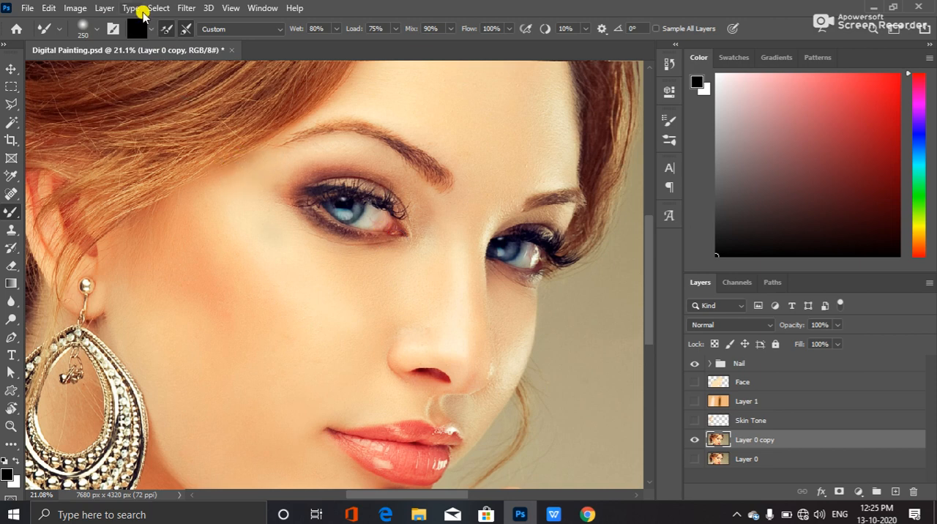
Clean the Mixer Brush and turn off reloading the brush after each stroke
{"action": "left_click", "coordinate": [152, 29]}
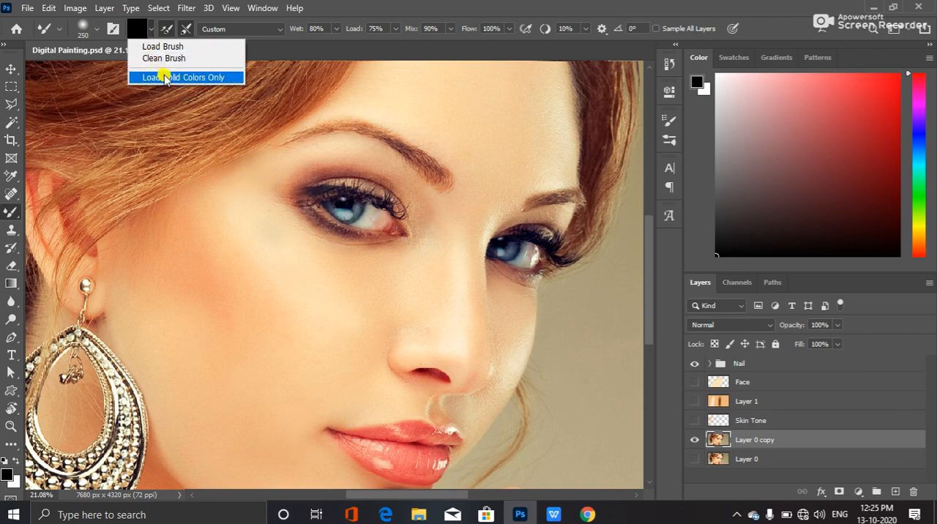
{"action": "left_click", "coordinate": [157, 59]}
{"action": "left_click", "coordinate": [320, 327]}
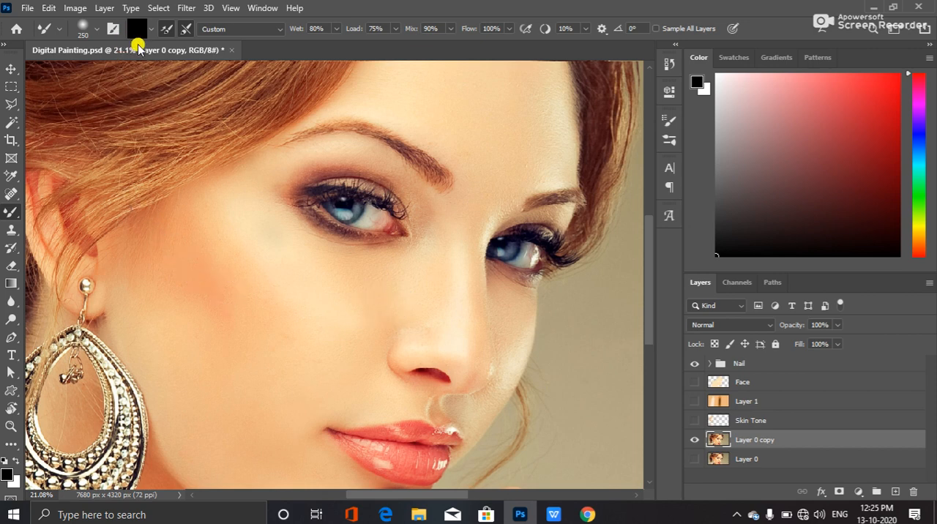
{"action": "left_click", "coordinate": [167, 29]}
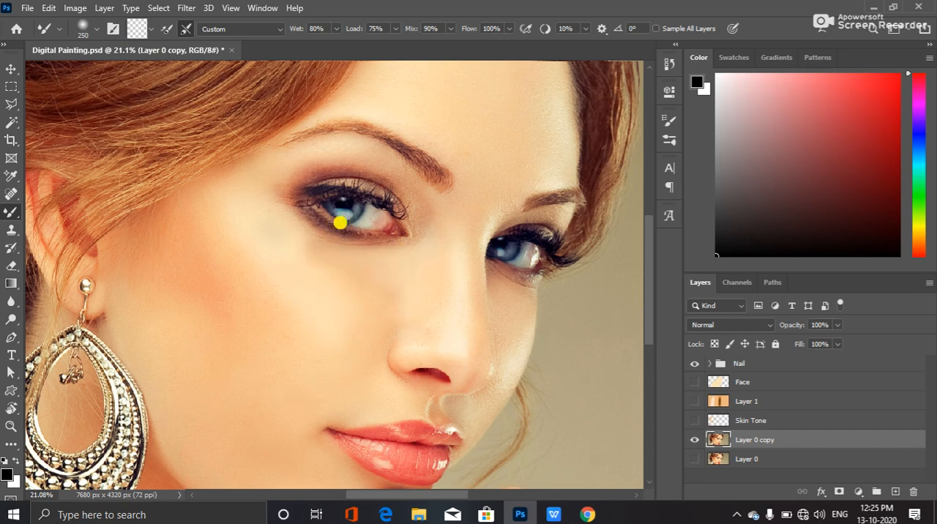
Blend the skin under the eye and across the cheek on Layer 0 copy with the clean Mixer Brush
{"action": "left_click_drag", "start_coordinate": [339, 223], "coordinate": [220, 191]}
{"action": "key", "text": "ctrl+z"}
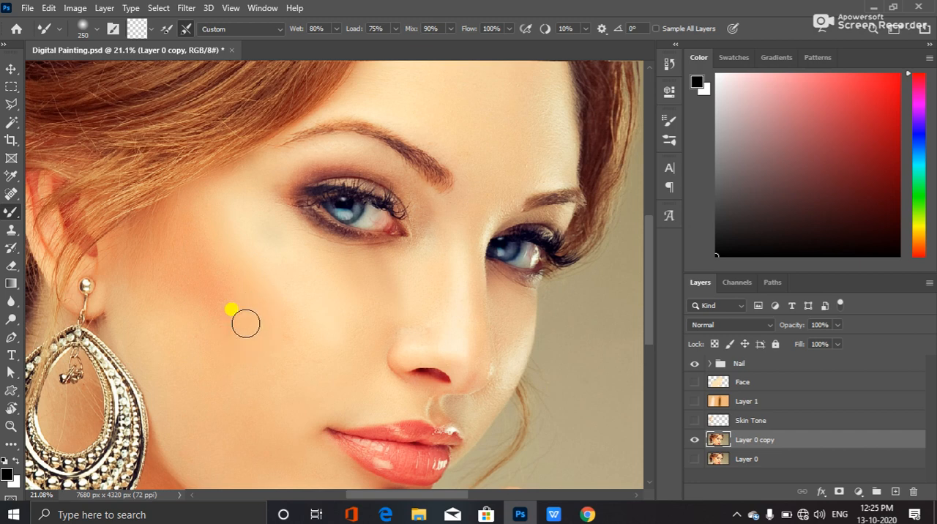
{"action": "left_click_drag", "start_coordinate": [188, 264], "coordinate": [220, 293]}
{"action": "mouse_move", "coordinate": [188, 263]}
{"action": "left_mouse_down"}
{"action": "mouse_move", "coordinate": [198, 288]}
{"action": "mouse_move", "coordinate": [224, 303]}
{"action": "left_mouse_up"}
{"action": "left_click_drag", "start_coordinate": [169, 334], "coordinate": [164, 340]}
{"action": "mouse_move", "coordinate": [121, 299]}
{"action": "left_mouse_down"}
{"action": "mouse_move", "coordinate": [133, 328]}
{"action": "mouse_move", "coordinate": [123, 313]}
{"action": "mouse_move", "coordinate": [129, 339]}
{"action": "mouse_move", "coordinate": [119, 319]}
{"action": "mouse_move", "coordinate": [133, 348]}
{"action": "mouse_move", "coordinate": [120, 328]}
{"action": "mouse_move", "coordinate": [170, 432]}
{"action": "mouse_move", "coordinate": [256, 277]}
{"action": "left_mouse_up"}
Smooth the skin along the jawline, chin and around the mouth with the Mixer Brush
{"action": "key", "text": "space"}
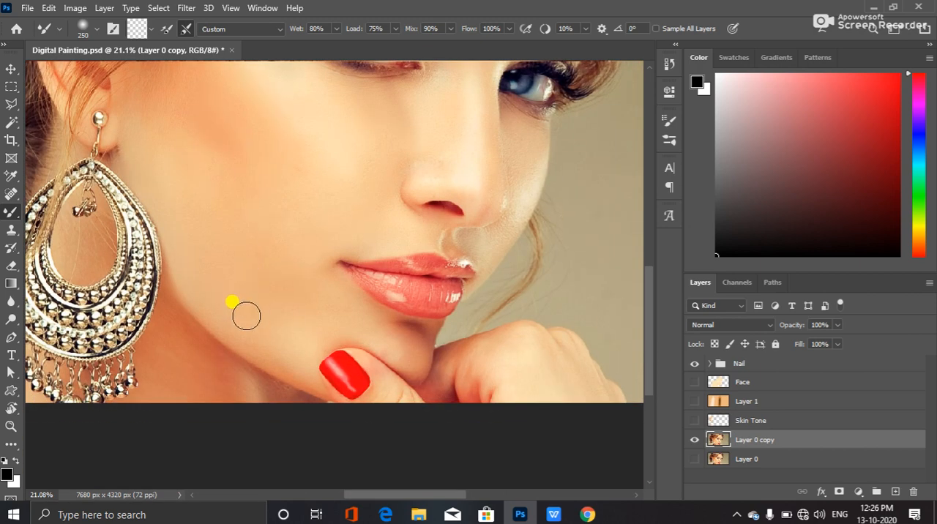
{"action": "mouse_move", "coordinate": [291, 378]}
{"action": "left_mouse_down"}
{"action": "mouse_move", "coordinate": [270, 356]}
{"action": "mouse_move", "coordinate": [316, 330]}
{"action": "mouse_move", "coordinate": [268, 302]}
{"action": "mouse_move", "coordinate": [324, 329]}
{"action": "mouse_move", "coordinate": [416, 341]}
{"action": "mouse_move", "coordinate": [355, 319]}
{"action": "mouse_move", "coordinate": [385, 330]}
{"action": "mouse_move", "coordinate": [331, 303]}
{"action": "mouse_move", "coordinate": [343, 308]}
{"action": "mouse_move", "coordinate": [335, 288]}
{"action": "mouse_move", "coordinate": [363, 308]}
{"action": "mouse_move", "coordinate": [351, 297]}
{"action": "mouse_move", "coordinate": [365, 319]}
{"action": "mouse_move", "coordinate": [354, 323]}
{"action": "mouse_move", "coordinate": [375, 337]}
{"action": "mouse_move", "coordinate": [331, 312]}
{"action": "mouse_move", "coordinate": [348, 309]}
{"action": "mouse_move", "coordinate": [371, 329]}
{"action": "mouse_move", "coordinate": [356, 316]}
{"action": "mouse_move", "coordinate": [362, 328]}
{"action": "mouse_move", "coordinate": [316, 329]}
{"action": "mouse_move", "coordinate": [347, 344]}
{"action": "mouse_move", "coordinate": [343, 327]}
{"action": "mouse_move", "coordinate": [358, 337]}
{"action": "mouse_move", "coordinate": [355, 324]}
{"action": "mouse_move", "coordinate": [396, 334]}
{"action": "left_mouse_up"}
{"action": "key", "text": "space"}
{"action": "mouse_move", "coordinate": [355, 282]}
{"action": "left_mouse_down"}
{"action": "mouse_move", "coordinate": [363, 320]}
{"action": "mouse_move", "coordinate": [331, 322]}
{"action": "mouse_move", "coordinate": [346, 322]}
{"action": "mouse_move", "coordinate": [376, 354]}
{"action": "mouse_move", "coordinate": [376, 378]}
{"action": "mouse_move", "coordinate": [373, 369]}
{"action": "mouse_move", "coordinate": [454, 335]}
{"action": "left_mouse_up"}
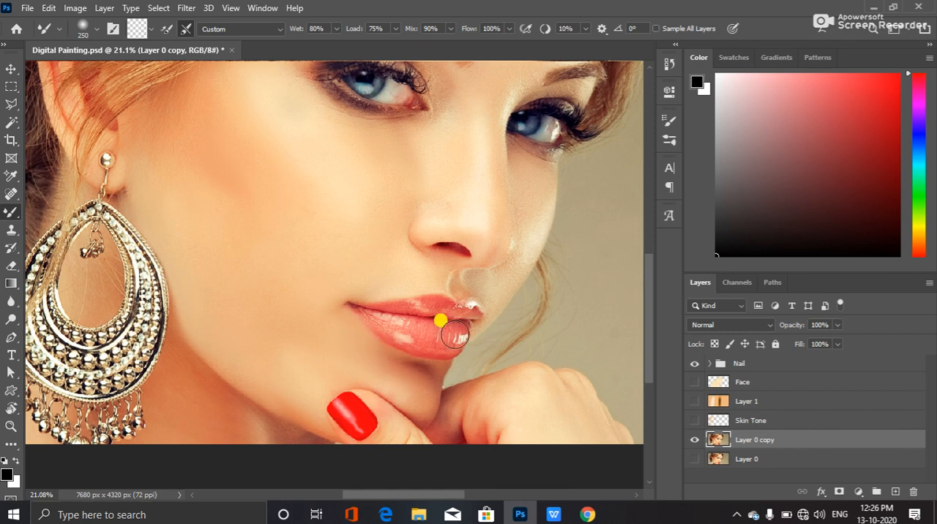
{"action": "key", "text": "space"}
{"action": "mouse_move", "coordinate": [376, 288]}
{"action": "left_mouse_down"}
{"action": "mouse_move", "coordinate": [376, 337]}
{"action": "mouse_move", "coordinate": [368, 330]}
{"action": "mouse_move", "coordinate": [405, 328]}
{"action": "left_mouse_up"}
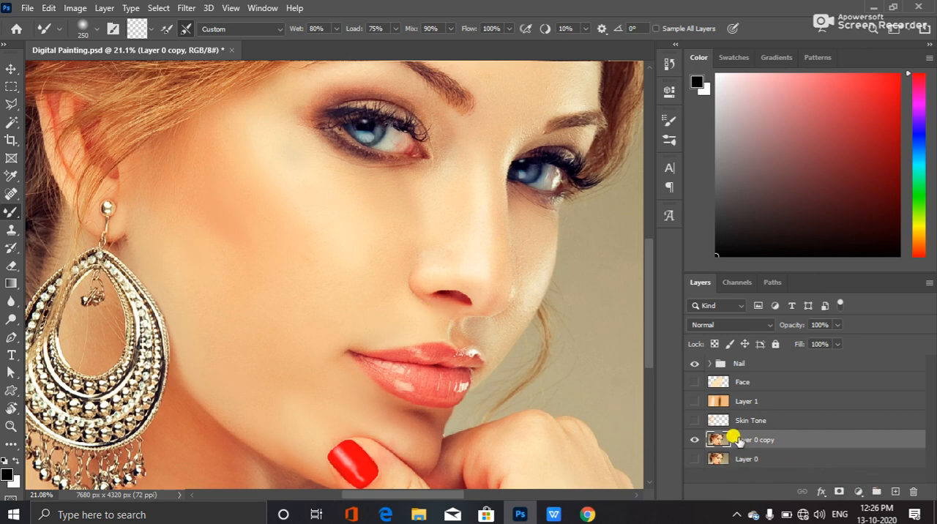
Check the face with the Face layer shown and hidden, and blend the forehead skin up to the hairline
{"action": "left_click", "coordinate": [694, 381]}
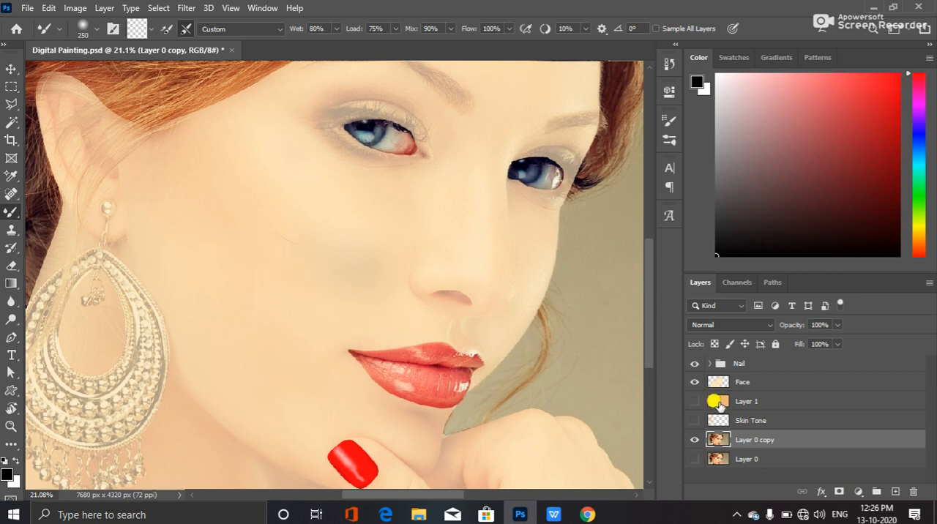
{"action": "left_click", "coordinate": [694, 382]}
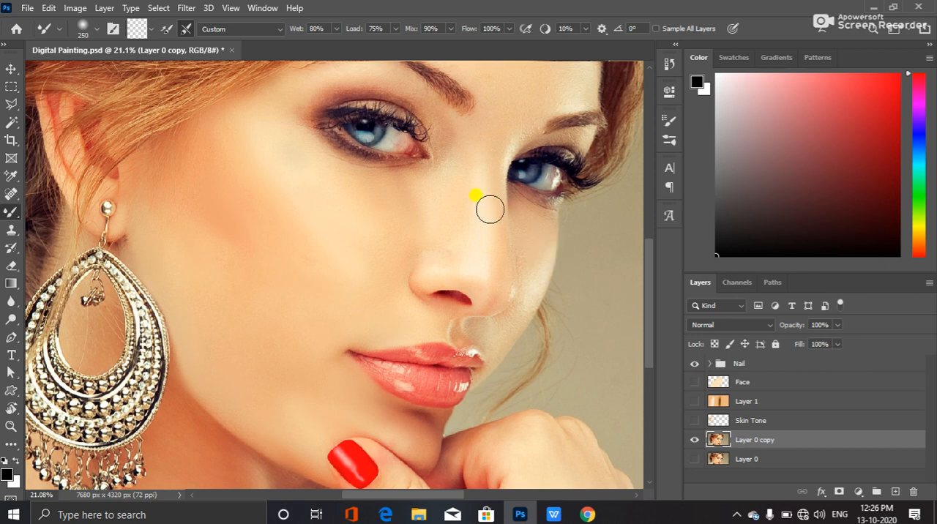
{"action": "left_click_drag", "start_coordinate": [405, 83], "coordinate": [428, 245]}
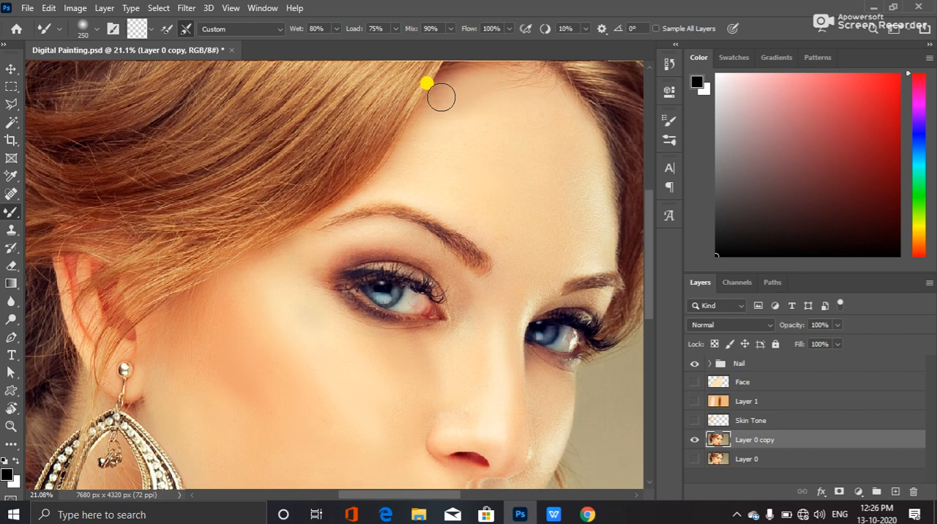
{"action": "left_click_drag", "start_coordinate": [508, 98], "coordinate": [506, 195]}
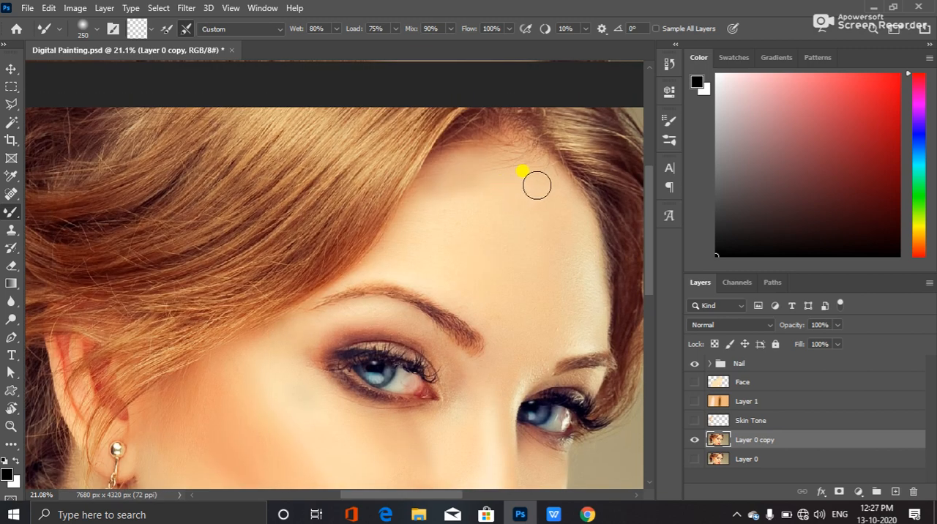
{"action": "mouse_move", "coordinate": [537, 167]}
{"action": "left_mouse_down"}
{"action": "mouse_move", "coordinate": [511, 152]}
{"action": "mouse_move", "coordinate": [521, 165]}
{"action": "mouse_move", "coordinate": [472, 179]}
{"action": "mouse_move", "coordinate": [493, 177]}
{"action": "mouse_move", "coordinate": [486, 168]}
{"action": "mouse_move", "coordinate": [501, 175]}
{"action": "mouse_move", "coordinate": [473, 179]}
{"action": "mouse_move", "coordinate": [467, 220]}
{"action": "mouse_move", "coordinate": [471, 171]}
{"action": "mouse_move", "coordinate": [438, 218]}
{"action": "mouse_move", "coordinate": [473, 207]}
{"action": "mouse_move", "coordinate": [460, 174]}
{"action": "mouse_move", "coordinate": [480, 241]}
{"action": "left_mouse_up"}
{"action": "mouse_move", "coordinate": [441, 154]}
{"action": "left_mouse_down"}
{"action": "mouse_move", "coordinate": [446, 193]}
{"action": "mouse_move", "coordinate": [495, 165]}
{"action": "mouse_move", "coordinate": [488, 156]}
{"action": "mouse_move", "coordinate": [456, 199]}
{"action": "mouse_move", "coordinate": [457, 169]}
{"action": "mouse_move", "coordinate": [435, 201]}
{"action": "mouse_move", "coordinate": [443, 154]}
{"action": "mouse_move", "coordinate": [431, 186]}
{"action": "mouse_move", "coordinate": [473, 158]}
{"action": "mouse_move", "coordinate": [495, 159]}
{"action": "mouse_move", "coordinate": [519, 234]}
{"action": "left_mouse_up"}
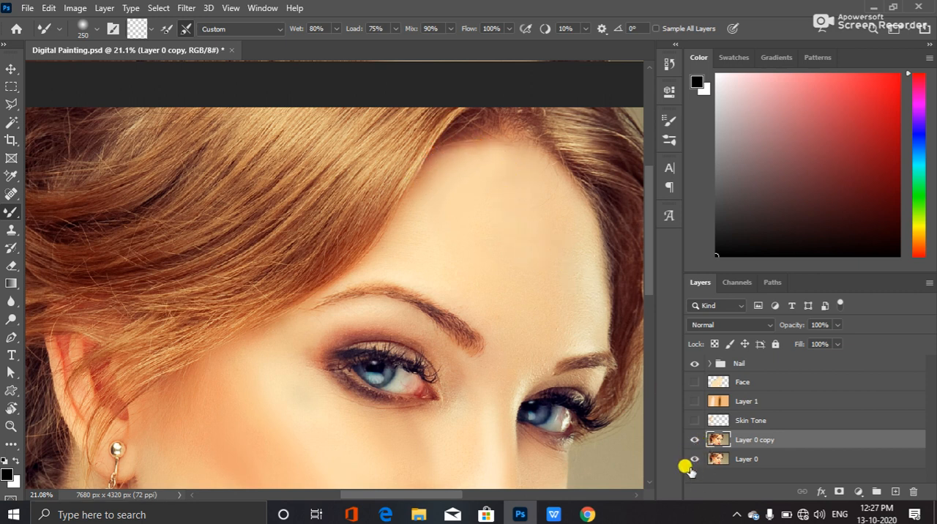
Compare the blended skin with the original photo by toggling Layer 0 copy above the visible Layer 0
{"action": "left_click", "coordinate": [694, 435]}
{"action": "left_click", "coordinate": [692, 438]}
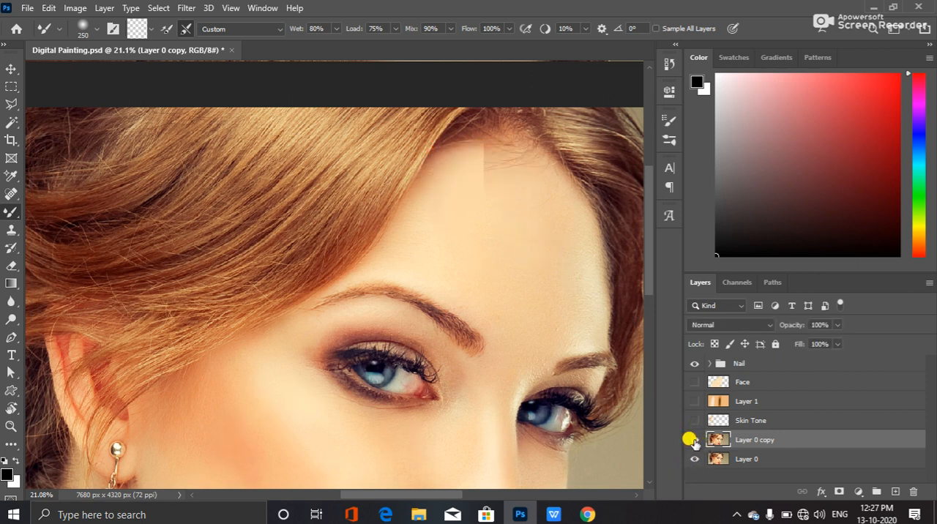
{"action": "left_click", "coordinate": [693, 439]}
{"action": "left_click", "coordinate": [693, 439]}
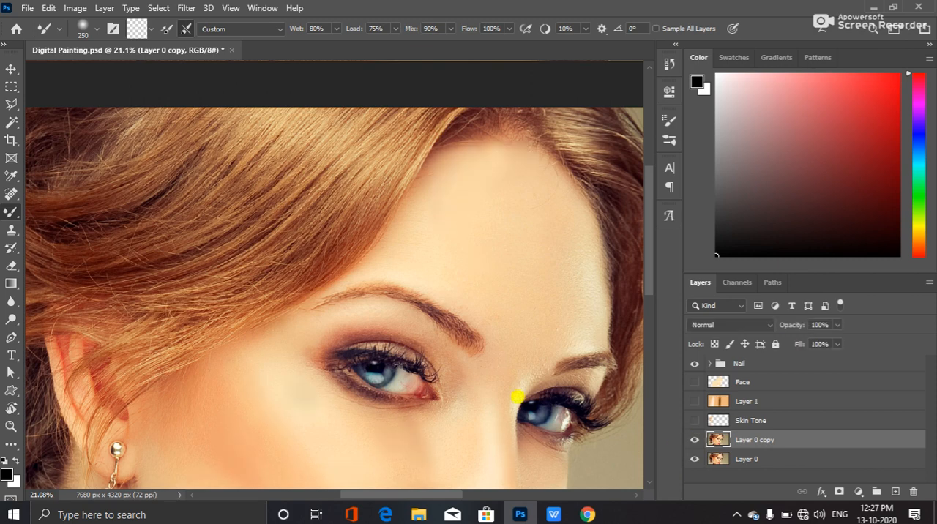
Try a Mixer Brush stroke over the inner end of the eyebrow, and undo it
{"action": "left_click_drag", "start_coordinate": [463, 292], "coordinate": [496, 295]}
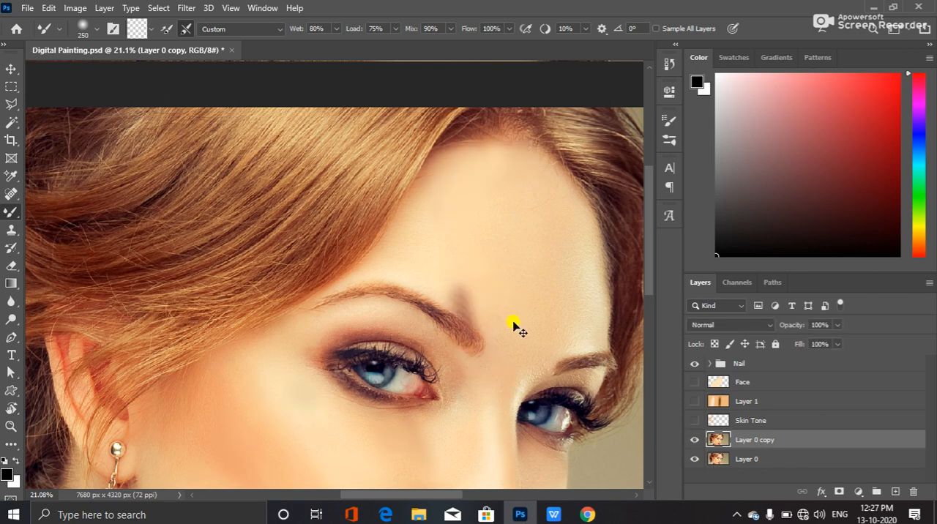
{"action": "key", "text": "ctrl+z"}
Reduce the Mixer Brush size to 125 and smooth the far cheek's skin from under the eye down alongside the nose
{"action": "mouse_move", "coordinate": [505, 326]}
{"action": "left_mouse_down"}
{"action": "mouse_move", "coordinate": [500, 219]}
{"action": "mouse_move", "coordinate": [510, 150]}
{"action": "left_mouse_up"}
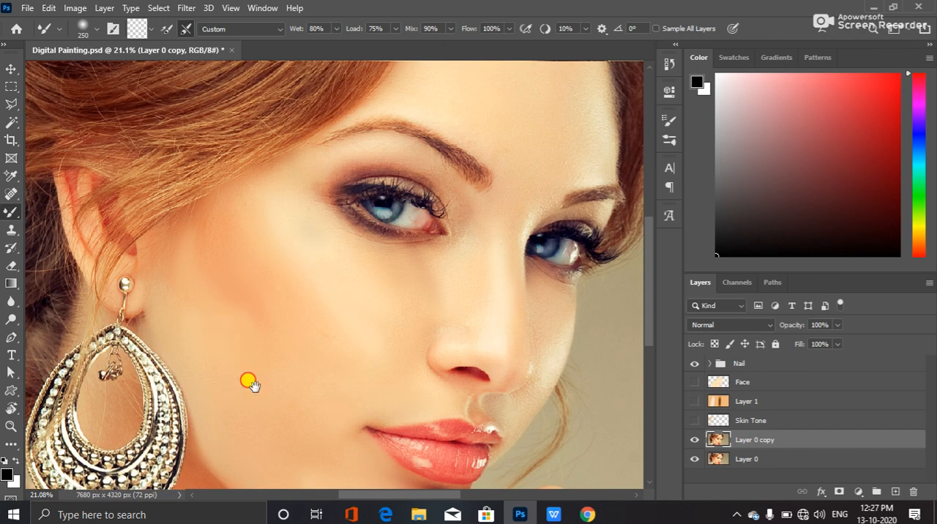
{"action": "scroll", "coordinate": [249, 380], "scroll_direction": "down", "scroll_amount": 3}
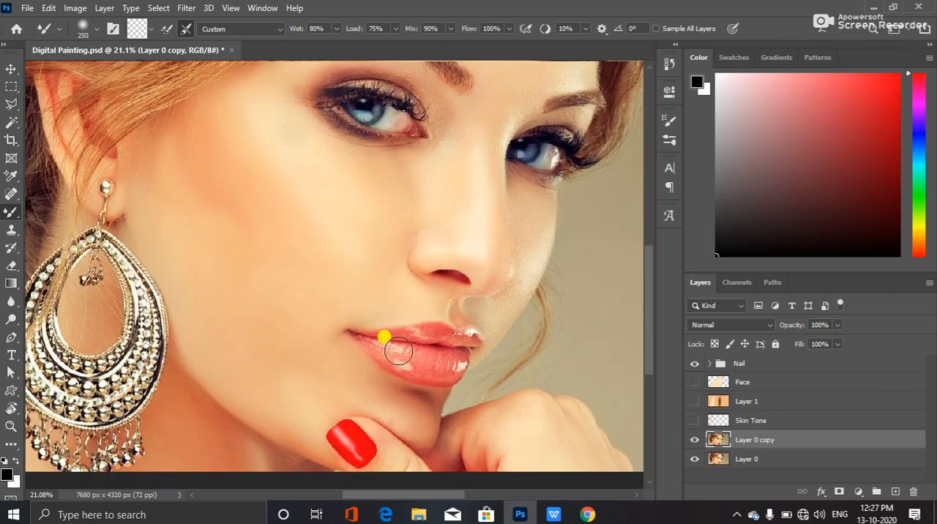
{"action": "scroll", "coordinate": [511, 351], "scroll_direction": "up", "scroll_amount": 5}
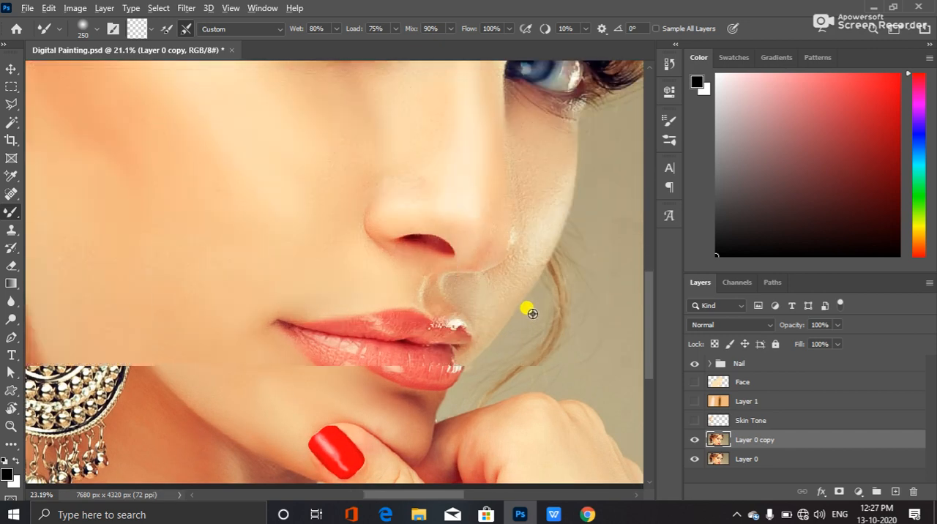
{"action": "scroll", "coordinate": [489, 288], "scroll_direction": "up", "scroll_amount": 3}
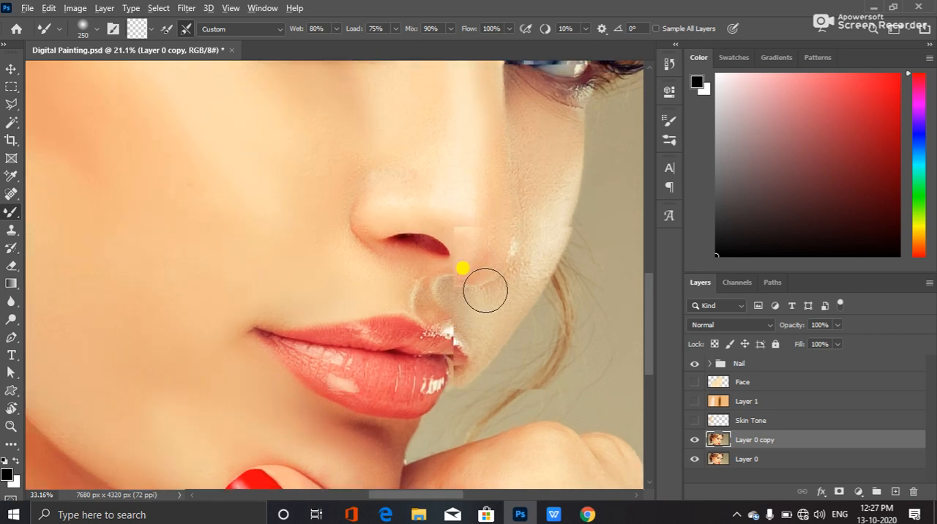
{"action": "scroll", "coordinate": [634, 315], "scroll_direction": "up", "scroll_amount": 3}
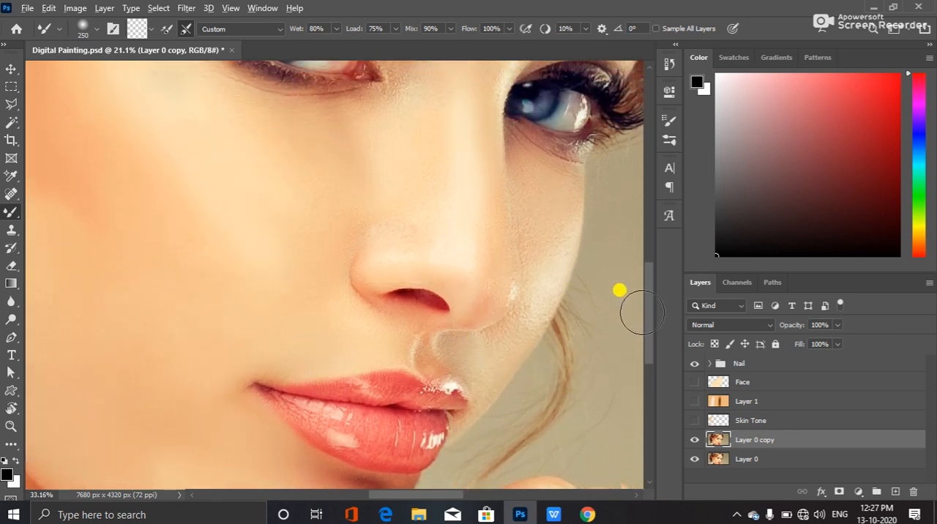
{"action": "scroll", "coordinate": [638, 338], "scroll_direction": "up", "scroll_amount": 3}
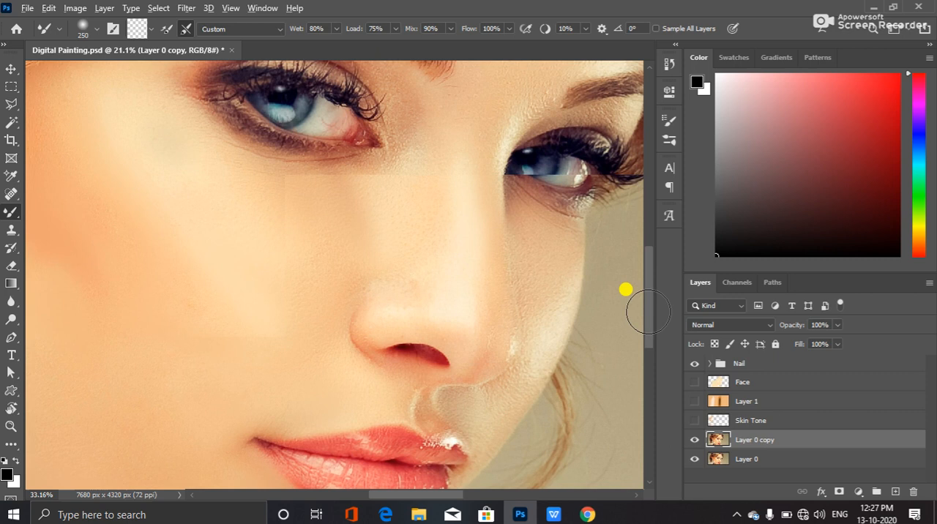
{"action": "scroll", "coordinate": [649, 313], "scroll_direction": "down", "scroll_amount": 3}
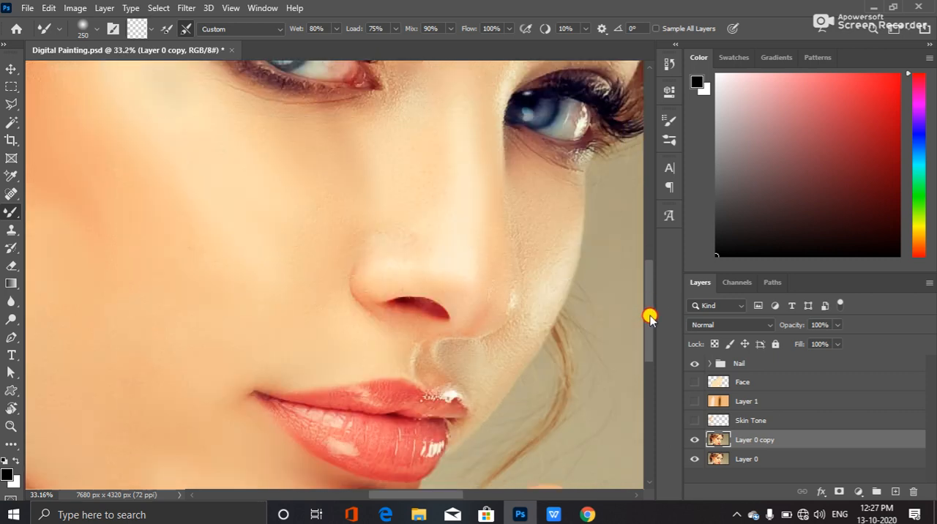
{"action": "key", "text": "bracketleft"}
{"action": "key", "text": "bracketleft"}
{"action": "key", "text": "bracketleft"}
{"action": "key", "text": "bracketleft"}
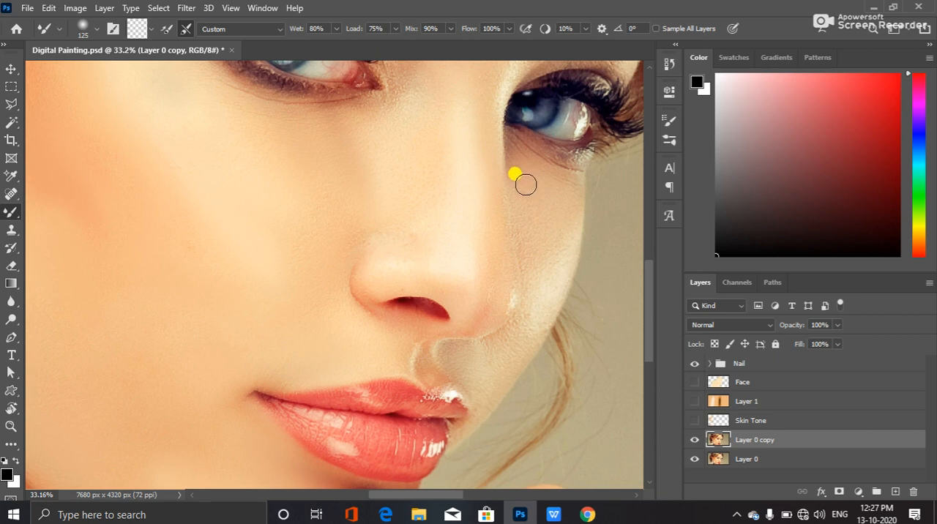
{"action": "mouse_move", "coordinate": [534, 196]}
{"action": "left_mouse_down"}
{"action": "mouse_move", "coordinate": [543, 218]}
{"action": "mouse_move", "coordinate": [532, 196]}
{"action": "mouse_move", "coordinate": [533, 210]}
{"action": "mouse_move", "coordinate": [596, 283]}
{"action": "mouse_move", "coordinate": [546, 281]}
{"action": "mouse_move", "coordinate": [568, 248]}
{"action": "mouse_move", "coordinate": [550, 246]}
{"action": "mouse_move", "coordinate": [541, 199]}
{"action": "mouse_move", "coordinate": [537, 239]}
{"action": "mouse_move", "coordinate": [528, 214]}
{"action": "mouse_move", "coordinate": [525, 231]}
{"action": "mouse_move", "coordinate": [518, 170]}
{"action": "mouse_move", "coordinate": [540, 195]}
{"action": "mouse_move", "coordinate": [558, 198]}
{"action": "mouse_move", "coordinate": [535, 180]}
{"action": "mouse_move", "coordinate": [554, 200]}
{"action": "mouse_move", "coordinate": [536, 183]}
{"action": "mouse_move", "coordinate": [556, 196]}
{"action": "mouse_move", "coordinate": [570, 193]}
{"action": "mouse_move", "coordinate": [560, 255]}
{"action": "mouse_move", "coordinate": [562, 247]}
{"action": "mouse_move", "coordinate": [542, 263]}
{"action": "mouse_move", "coordinate": [548, 294]}
{"action": "mouse_move", "coordinate": [570, 249]}
{"action": "left_mouse_up"}
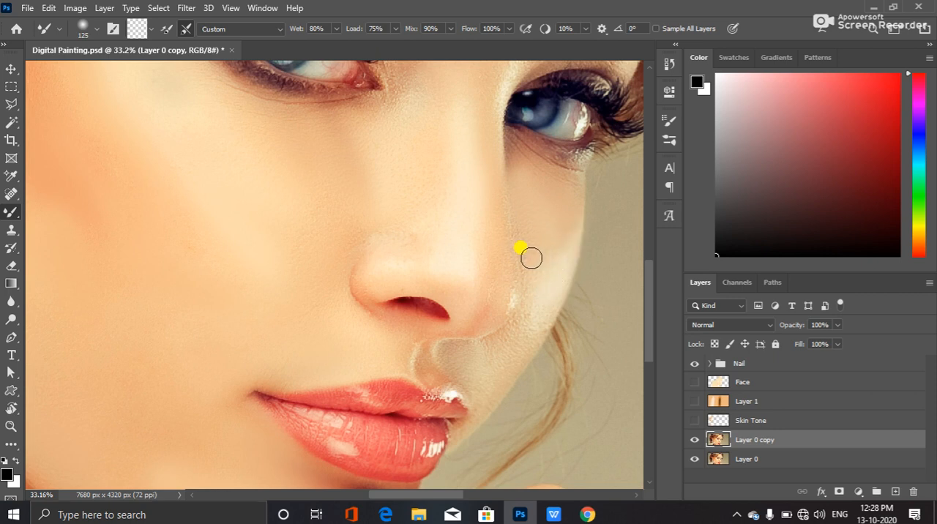
{"action": "left_click_drag", "start_coordinate": [530, 254], "coordinate": [524, 232]}
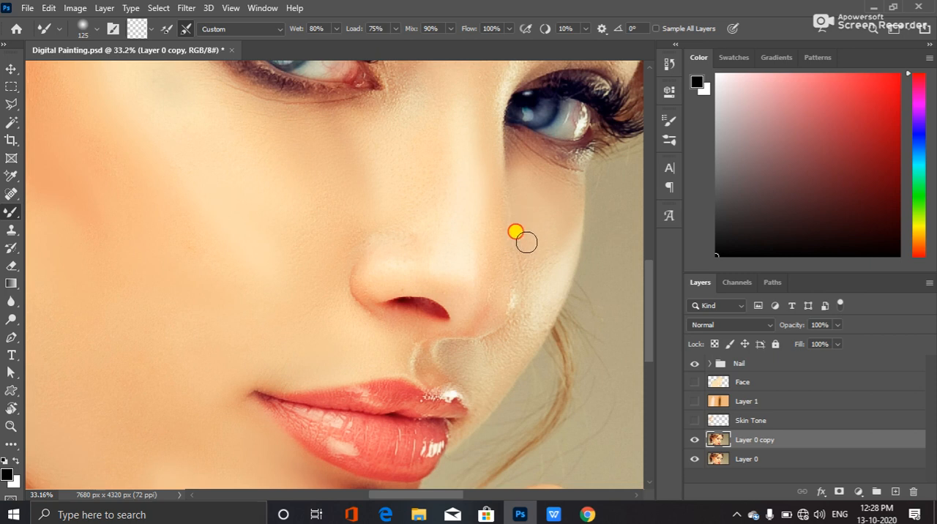
{"action": "mouse_move", "coordinate": [523, 237]}
{"action": "left_mouse_down"}
{"action": "mouse_move", "coordinate": [522, 200]}
{"action": "mouse_move", "coordinate": [540, 276]}
{"action": "mouse_move", "coordinate": [527, 245]}
{"action": "mouse_move", "coordinate": [532, 308]}
{"action": "left_mouse_up"}
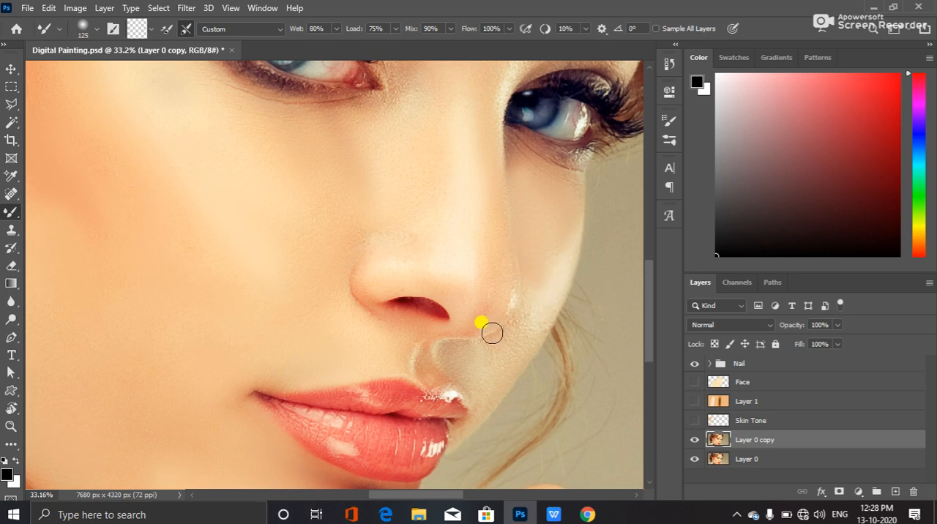
Blend the skin between the nose and upper lip and on the lower far cheek beside the mouth
{"action": "mouse_move", "coordinate": [448, 351]}
{"action": "left_mouse_down"}
{"action": "mouse_move", "coordinate": [486, 338]}
{"action": "mouse_move", "coordinate": [489, 354]}
{"action": "mouse_move", "coordinate": [477, 361]}
{"action": "mouse_move", "coordinate": [445, 353]}
{"action": "mouse_move", "coordinate": [474, 395]}
{"action": "left_mouse_up"}
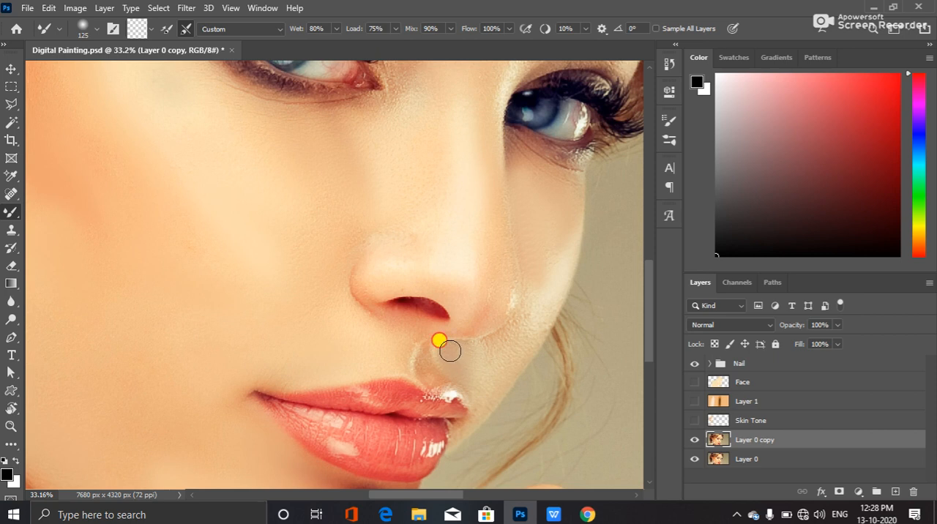
{"action": "mouse_move", "coordinate": [446, 353]}
{"action": "left_mouse_down"}
{"action": "mouse_move", "coordinate": [477, 355]}
{"action": "mouse_move", "coordinate": [441, 351]}
{"action": "mouse_move", "coordinate": [496, 346]}
{"action": "mouse_move", "coordinate": [520, 325]}
{"action": "left_mouse_up"}
{"action": "mouse_move", "coordinate": [537, 291]}
{"action": "left_mouse_down"}
{"action": "mouse_move", "coordinate": [516, 336]}
{"action": "mouse_move", "coordinate": [520, 318]}
{"action": "mouse_move", "coordinate": [502, 342]}
{"action": "mouse_move", "coordinate": [460, 363]}
{"action": "mouse_move", "coordinate": [530, 363]}
{"action": "left_mouse_up"}
{"action": "left_click_drag", "start_coordinate": [399, 318], "coordinate": [422, 308]}
{"action": "mouse_move", "coordinate": [357, 150]}
{"action": "left_mouse_down"}
{"action": "mouse_move", "coordinate": [357, 186]}
{"action": "mouse_move", "coordinate": [343, 165]}
{"action": "left_mouse_up"}
{"action": "mouse_move", "coordinate": [490, 427]}
{"action": "left_mouse_down"}
{"action": "mouse_move", "coordinate": [480, 386]}
{"action": "mouse_move", "coordinate": [483, 400]}
{"action": "mouse_move", "coordinate": [521, 340]}
{"action": "mouse_move", "coordinate": [471, 406]}
{"action": "mouse_move", "coordinate": [613, 496]}
{"action": "left_mouse_up"}
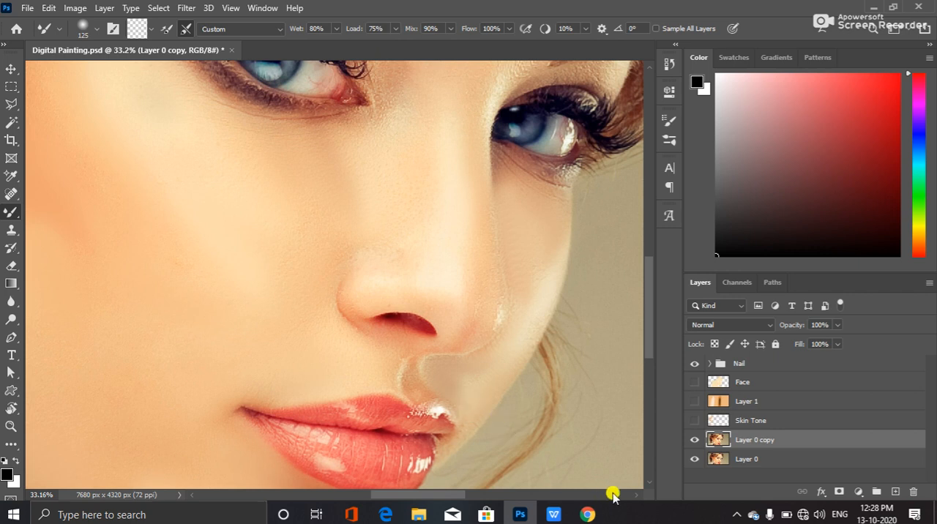
Compare the smoothed skin with the original photo by hiding and showing Layer 0 copy
{"action": "left_click", "coordinate": [691, 439]}
{"action": "left_click", "coordinate": [691, 440]}
{"action": "left_click", "coordinate": [690, 440]}
{"action": "left_click", "coordinate": [690, 440]}
Smooth the upper cheek skin beneath the near eye with the Mixer Brush at size 175
{"action": "left_click_drag", "start_coordinate": [266, 291], "coordinate": [355, 351]}
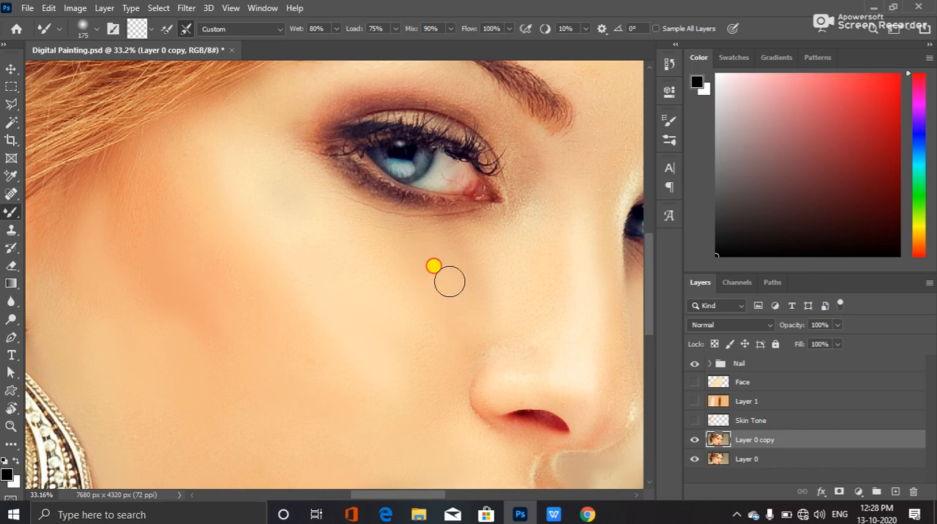
{"action": "mouse_move", "coordinate": [439, 234]}
{"action": "left_mouse_down"}
{"action": "mouse_move", "coordinate": [483, 228]}
{"action": "mouse_move", "coordinate": [425, 239]}
{"action": "mouse_move", "coordinate": [455, 237]}
{"action": "mouse_move", "coordinate": [367, 231]}
{"action": "mouse_move", "coordinate": [443, 233]}
{"action": "mouse_move", "coordinate": [400, 249]}
{"action": "mouse_move", "coordinate": [449, 286]}
{"action": "mouse_move", "coordinate": [366, 261]}
{"action": "mouse_move", "coordinate": [333, 228]}
{"action": "mouse_move", "coordinate": [347, 256]}
{"action": "mouse_move", "coordinate": [360, 230]}
{"action": "mouse_move", "coordinate": [359, 249]}
{"action": "mouse_move", "coordinate": [349, 225]}
{"action": "mouse_move", "coordinate": [382, 248]}
{"action": "mouse_move", "coordinate": [400, 230]}
{"action": "mouse_move", "coordinate": [398, 253]}
{"action": "mouse_move", "coordinate": [411, 240]}
{"action": "mouse_move", "coordinate": [421, 268]}
{"action": "mouse_move", "coordinate": [444, 240]}
{"action": "mouse_move", "coordinate": [434, 259]}
{"action": "mouse_move", "coordinate": [449, 241]}
{"action": "mouse_move", "coordinate": [452, 256]}
{"action": "mouse_move", "coordinate": [479, 241]}
{"action": "mouse_move", "coordinate": [478, 285]}
{"action": "mouse_move", "coordinate": [493, 254]}
{"action": "mouse_move", "coordinate": [488, 278]}
{"action": "mouse_move", "coordinate": [506, 251]}
{"action": "mouse_move", "coordinate": [524, 255]}
{"action": "mouse_move", "coordinate": [537, 189]}
{"action": "mouse_move", "coordinate": [390, 230]}
{"action": "mouse_move", "coordinate": [402, 239]}
{"action": "mouse_move", "coordinate": [378, 224]}
{"action": "mouse_move", "coordinate": [379, 242]}
{"action": "mouse_move", "coordinate": [332, 198]}
{"action": "mouse_move", "coordinate": [366, 226]}
{"action": "mouse_move", "coordinate": [352, 203]}
{"action": "left_mouse_up"}
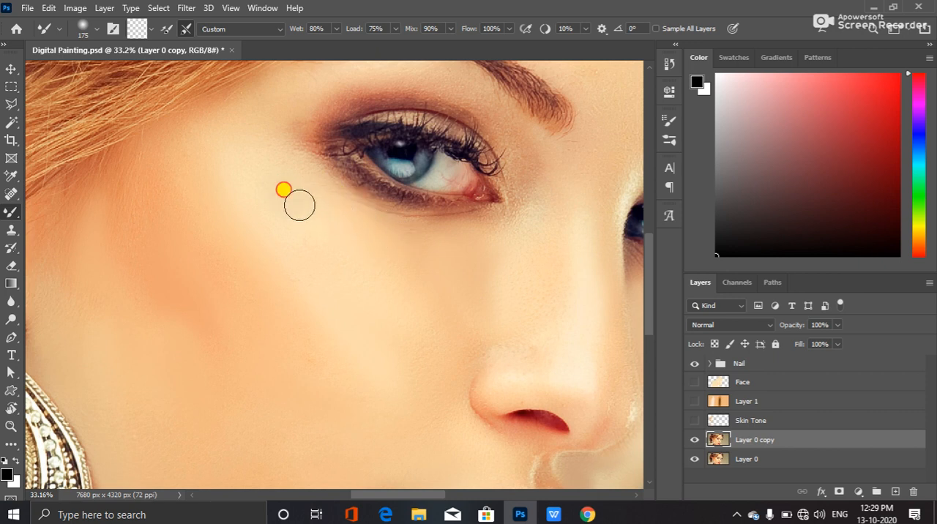
{"action": "mouse_move", "coordinate": [329, 201]}
{"action": "left_mouse_down"}
{"action": "mouse_move", "coordinate": [371, 217]}
{"action": "mouse_move", "coordinate": [361, 222]}
{"action": "mouse_move", "coordinate": [376, 212]}
{"action": "mouse_move", "coordinate": [380, 229]}
{"action": "mouse_move", "coordinate": [397, 225]}
{"action": "mouse_move", "coordinate": [400, 238]}
{"action": "mouse_move", "coordinate": [420, 222]}
{"action": "mouse_move", "coordinate": [409, 232]}
{"action": "mouse_move", "coordinate": [428, 237]}
{"action": "mouse_move", "coordinate": [440, 223]}
{"action": "mouse_move", "coordinate": [451, 240]}
{"action": "mouse_move", "coordinate": [478, 220]}
{"action": "mouse_move", "coordinate": [466, 242]}
{"action": "mouse_move", "coordinate": [504, 216]}
{"action": "mouse_move", "coordinate": [485, 228]}
{"action": "mouse_move", "coordinate": [492, 215]}
{"action": "mouse_move", "coordinate": [459, 250]}
{"action": "mouse_move", "coordinate": [417, 220]}
{"action": "mouse_move", "coordinate": [404, 230]}
{"action": "mouse_move", "coordinate": [344, 215]}
{"action": "left_mouse_up"}
Reduce the brush size to 60 and blend the dark eyeshadow beneath the near eye's lower lashes out to the outer corner
{"action": "scroll", "coordinate": [358, 215], "scroll_direction": "up", "scroll_amount": 3}
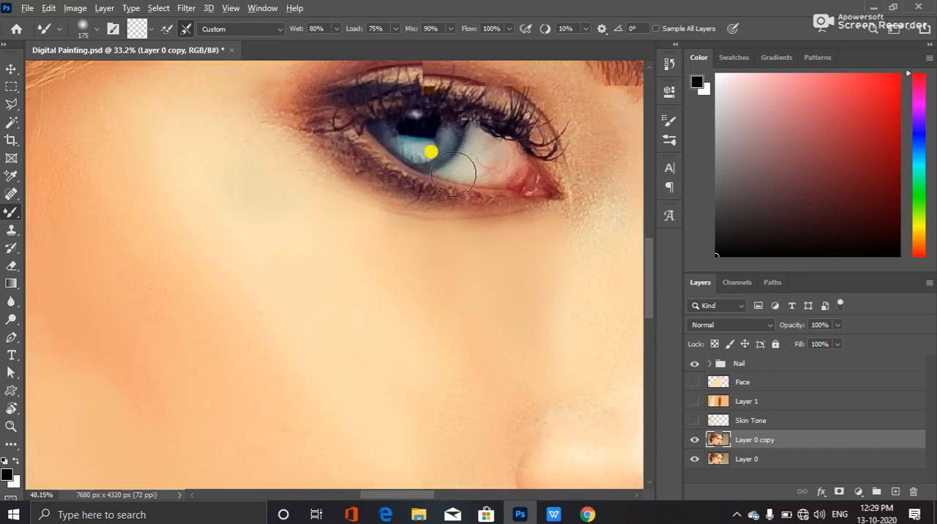
{"action": "scroll", "coordinate": [446, 176], "scroll_direction": "up", "scroll_amount": 3}
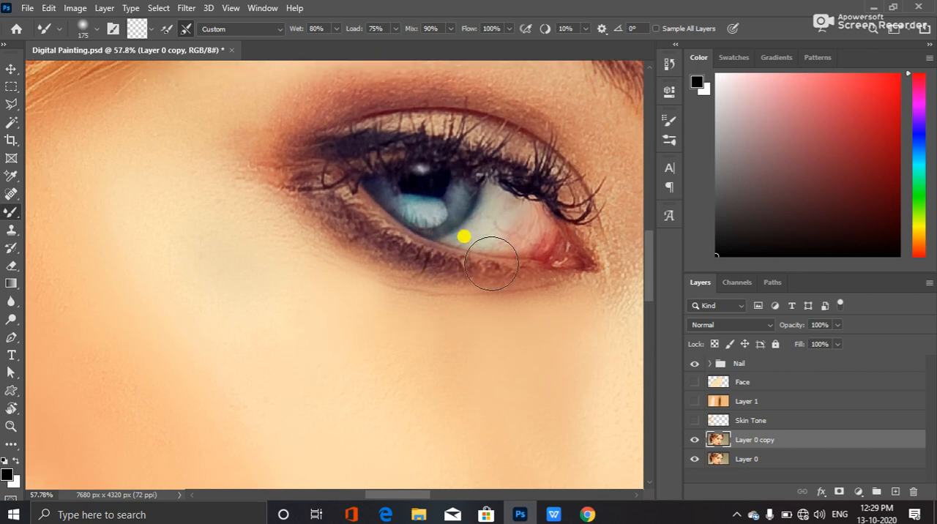
{"action": "key", "text": "bracketleft"}
{"action": "key", "text": "bracketleft"}
{"action": "key", "text": "bracketleft"}
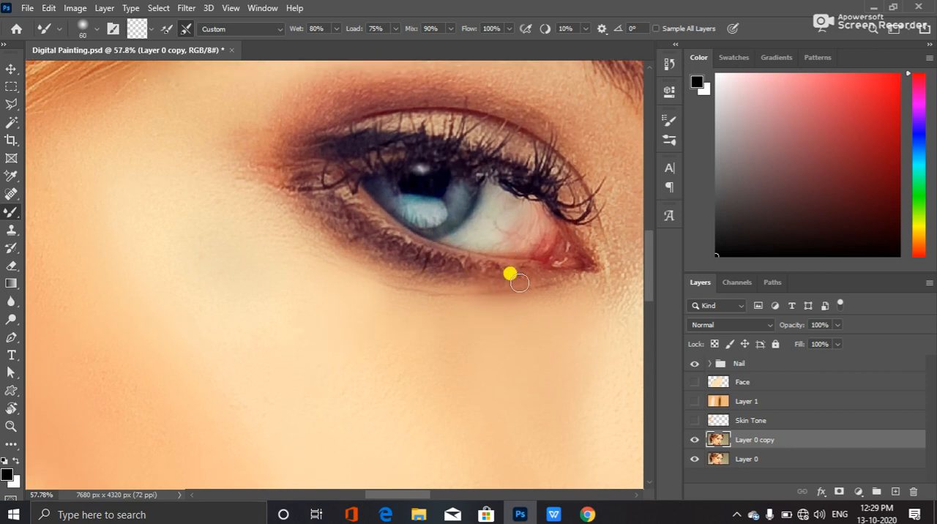
{"action": "mouse_move", "coordinate": [488, 277]}
{"action": "left_mouse_down"}
{"action": "mouse_move", "coordinate": [445, 276]}
{"action": "mouse_move", "coordinate": [352, 231]}
{"action": "left_mouse_up"}
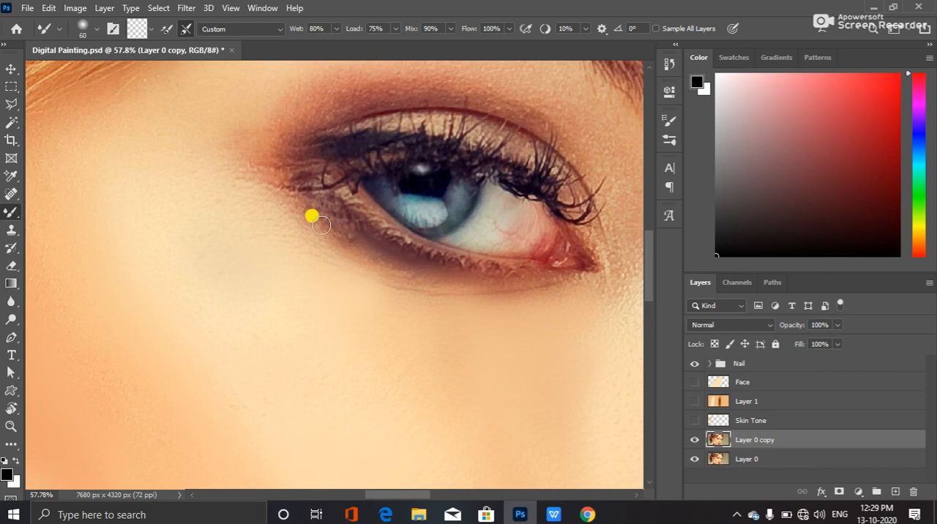
{"action": "left_click_drag", "start_coordinate": [338, 236], "coordinate": [327, 221]}
{"action": "left_click_drag", "start_coordinate": [363, 260], "coordinate": [343, 245]}
{"action": "mouse_move", "coordinate": [400, 269]}
{"action": "left_mouse_down"}
{"action": "mouse_move", "coordinate": [364, 248]}
{"action": "mouse_move", "coordinate": [444, 288]}
{"action": "mouse_move", "coordinate": [434, 283]}
{"action": "mouse_move", "coordinate": [504, 291]}
{"action": "mouse_move", "coordinate": [460, 285]}
{"action": "mouse_move", "coordinate": [488, 292]}
{"action": "mouse_move", "coordinate": [558, 286]}
{"action": "mouse_move", "coordinate": [413, 295]}
{"action": "mouse_move", "coordinate": [458, 294]}
{"action": "mouse_move", "coordinate": [383, 282]}
{"action": "mouse_move", "coordinate": [432, 290]}
{"action": "mouse_move", "coordinate": [389, 279]}
{"action": "mouse_move", "coordinate": [404, 281]}
{"action": "mouse_move", "coordinate": [256, 180]}
{"action": "mouse_move", "coordinate": [280, 195]}
{"action": "mouse_move", "coordinate": [286, 156]}
{"action": "left_mouse_up"}
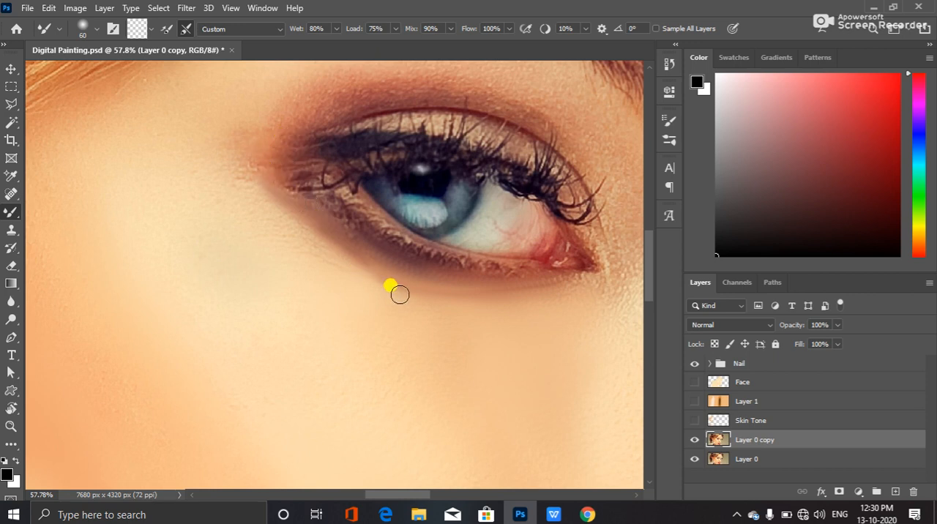
Smooth the skin under and around the near eye's outer corner up to the outer eyeshadow, using brush size 100
{"action": "mouse_move", "coordinate": [362, 295]}
{"action": "left_mouse_down"}
{"action": "mouse_move", "coordinate": [338, 293]}
{"action": "mouse_move", "coordinate": [398, 294]}
{"action": "mouse_move", "coordinate": [349, 279]}
{"action": "mouse_move", "coordinate": [419, 295]}
{"action": "mouse_move", "coordinate": [373, 291]}
{"action": "mouse_move", "coordinate": [590, 299]}
{"action": "mouse_move", "coordinate": [408, 302]}
{"action": "mouse_move", "coordinate": [258, 238]}
{"action": "mouse_move", "coordinate": [313, 249]}
{"action": "mouse_move", "coordinate": [292, 222]}
{"action": "mouse_move", "coordinate": [333, 245]}
{"action": "mouse_move", "coordinate": [290, 225]}
{"action": "mouse_move", "coordinate": [250, 178]}
{"action": "mouse_move", "coordinate": [279, 214]}
{"action": "mouse_move", "coordinate": [209, 160]}
{"action": "mouse_move", "coordinate": [248, 209]}
{"action": "mouse_move", "coordinate": [220, 149]}
{"action": "mouse_move", "coordinate": [262, 207]}
{"action": "mouse_move", "coordinate": [259, 171]}
{"action": "mouse_move", "coordinate": [248, 166]}
{"action": "mouse_move", "coordinate": [285, 226]}
{"action": "mouse_move", "coordinate": [265, 211]}
{"action": "mouse_move", "coordinate": [327, 290]}
{"action": "mouse_move", "coordinate": [285, 255]}
{"action": "mouse_move", "coordinate": [309, 271]}
{"action": "mouse_move", "coordinate": [226, 163]}
{"action": "mouse_move", "coordinate": [290, 234]}
{"action": "mouse_move", "coordinate": [298, 259]}
{"action": "mouse_move", "coordinate": [258, 211]}
{"action": "mouse_move", "coordinate": [296, 232]}
{"action": "mouse_move", "coordinate": [302, 248]}
{"action": "mouse_move", "coordinate": [251, 192]}
{"action": "mouse_move", "coordinate": [300, 223]}
{"action": "mouse_move", "coordinate": [242, 167]}
{"action": "mouse_move", "coordinate": [369, 322]}
{"action": "mouse_move", "coordinate": [400, 302]}
{"action": "mouse_move", "coordinate": [318, 253]}
{"action": "mouse_move", "coordinate": [385, 279]}
{"action": "mouse_move", "coordinate": [315, 71]}
{"action": "left_mouse_up"}
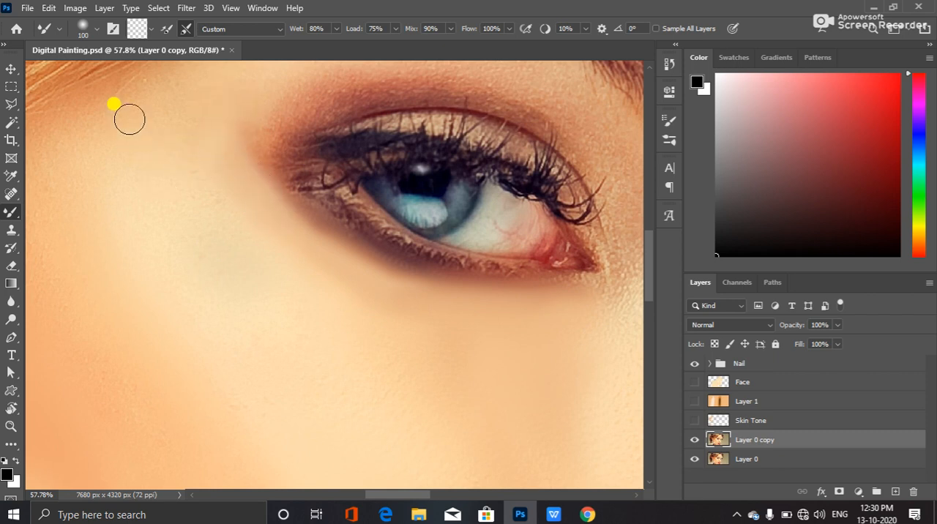
{"action": "scroll", "coordinate": [125, 241], "scroll_direction": "up", "scroll_amount": 4}
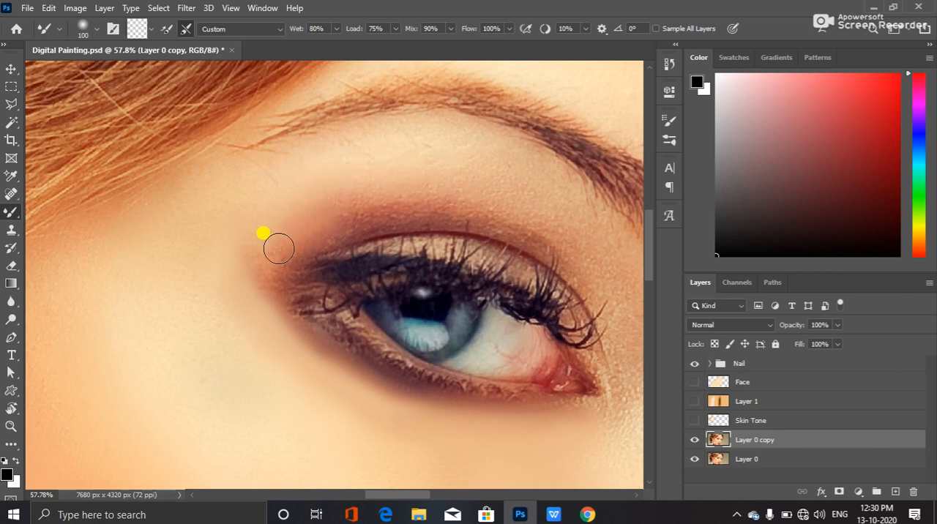
{"action": "left_click_drag", "start_coordinate": [311, 233], "coordinate": [387, 216]}
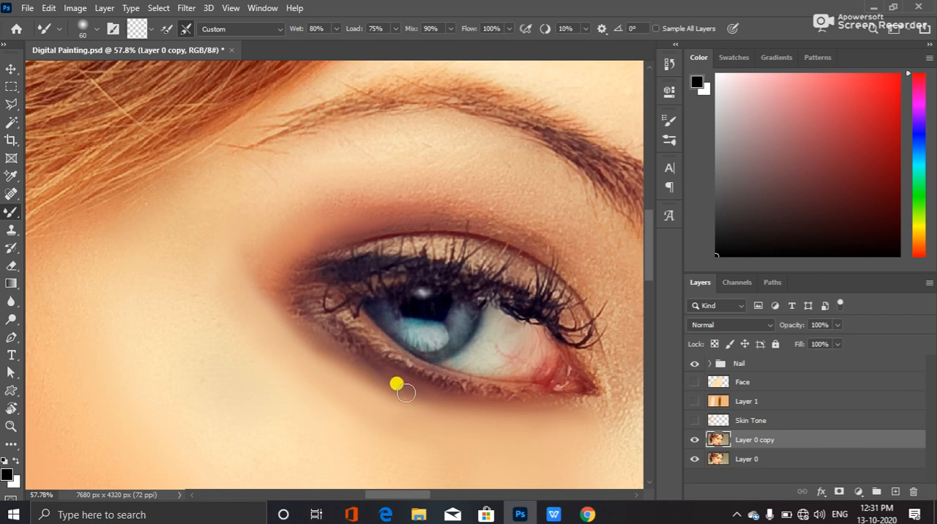
Blend the eyeshadow below the outer lower lashes and the skin beside the near eye's inner corner, starting at brush size 60
{"action": "left_click_drag", "start_coordinate": [344, 347], "coordinate": [316, 310]}
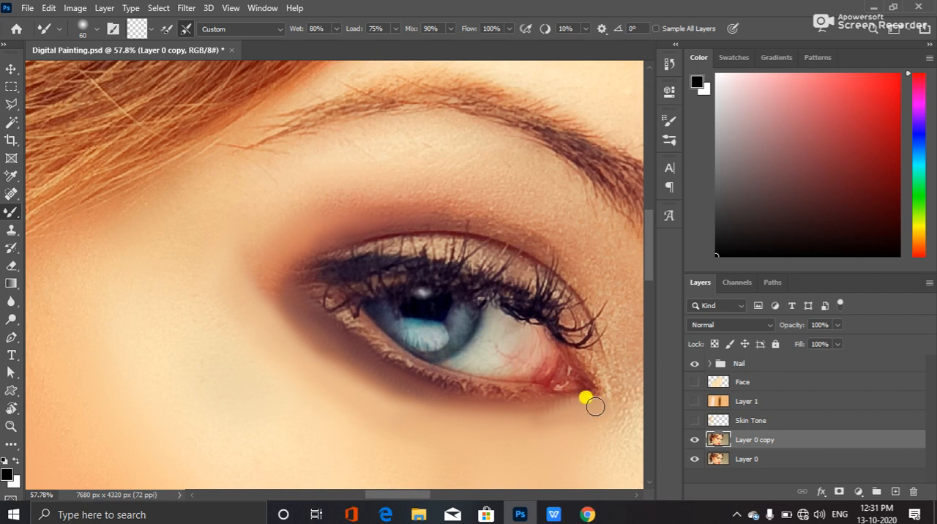
{"action": "left_click_drag", "start_coordinate": [613, 417], "coordinate": [512, 393]}
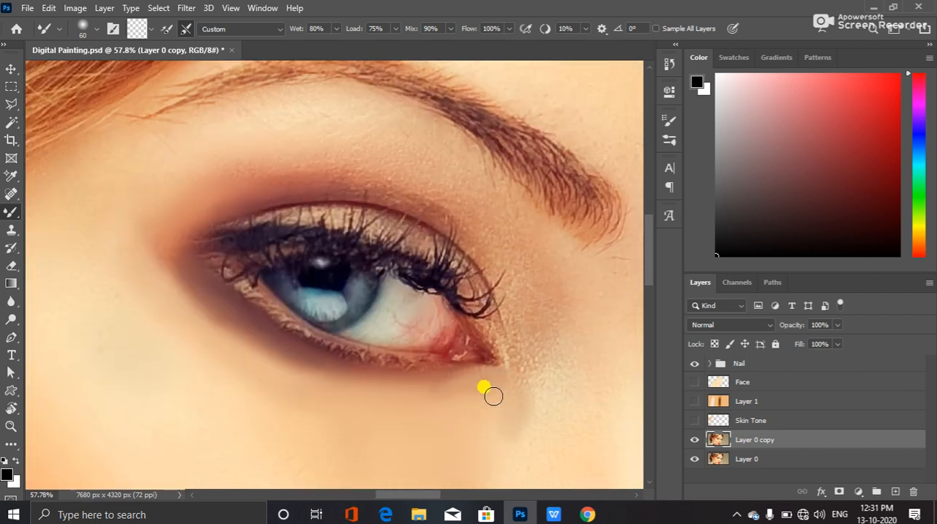
{"action": "mouse_move", "coordinate": [524, 395]}
{"action": "left_mouse_down"}
{"action": "mouse_move", "coordinate": [520, 473]}
{"action": "mouse_move", "coordinate": [533, 447]}
{"action": "mouse_move", "coordinate": [522, 415]}
{"action": "mouse_move", "coordinate": [507, 442]}
{"action": "mouse_move", "coordinate": [553, 304]}
{"action": "mouse_move", "coordinate": [545, 373]}
{"action": "mouse_move", "coordinate": [533, 369]}
{"action": "mouse_move", "coordinate": [544, 317]}
{"action": "mouse_move", "coordinate": [525, 391]}
{"action": "mouse_move", "coordinate": [526, 339]}
{"action": "mouse_move", "coordinate": [529, 332]}
{"action": "mouse_move", "coordinate": [542, 369]}
{"action": "mouse_move", "coordinate": [558, 353]}
{"action": "mouse_move", "coordinate": [545, 407]}
{"action": "mouse_move", "coordinate": [567, 352]}
{"action": "mouse_move", "coordinate": [572, 399]}
{"action": "mouse_move", "coordinate": [577, 318]}
{"action": "mouse_move", "coordinate": [553, 365]}
{"action": "mouse_move", "coordinate": [526, 298]}
{"action": "mouse_move", "coordinate": [512, 343]}
{"action": "left_mouse_up"}
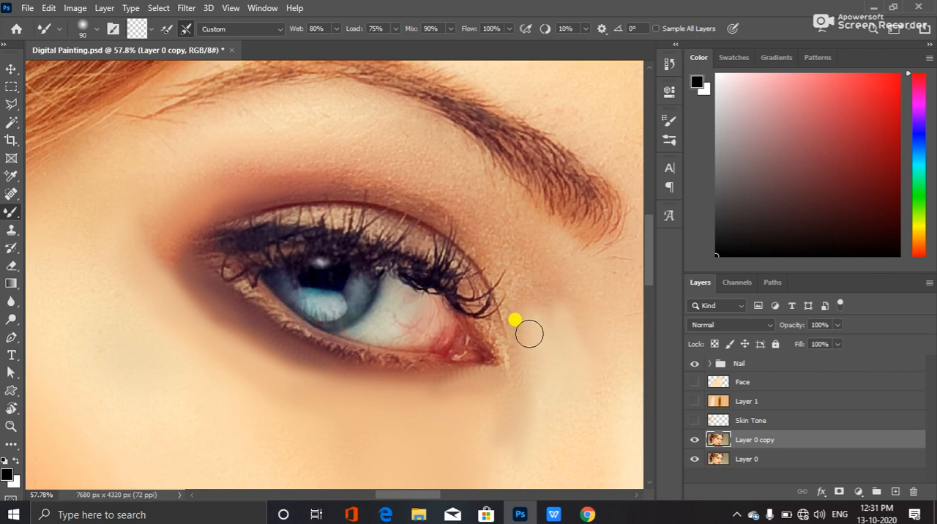
Smooth the eyeshadow above the near eye's upper lid crease using brush sizes 90 and 70
{"action": "mouse_move", "coordinate": [326, 161]}
{"action": "left_mouse_down"}
{"action": "mouse_move", "coordinate": [384, 157]}
{"action": "mouse_move", "coordinate": [399, 171]}
{"action": "mouse_move", "coordinate": [330, 163]}
{"action": "mouse_move", "coordinate": [420, 191]}
{"action": "left_mouse_up"}
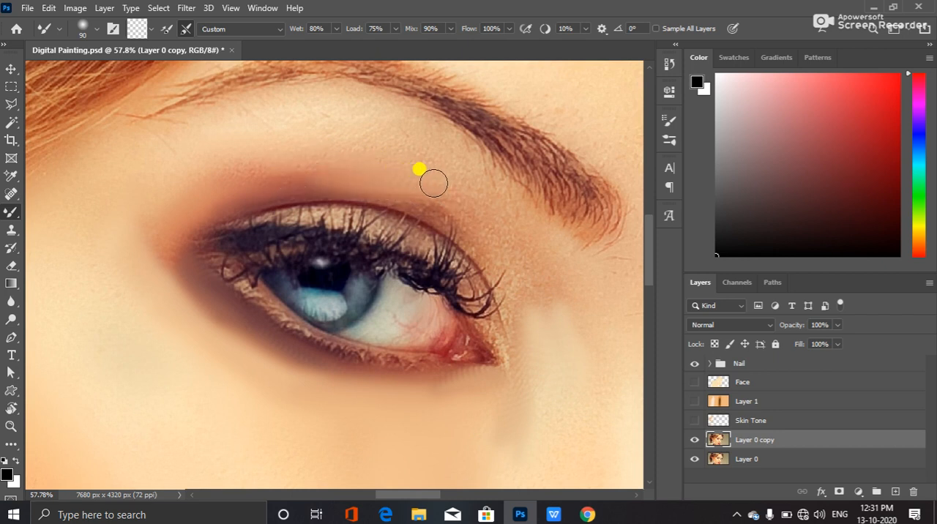
{"action": "mouse_move", "coordinate": [433, 183]}
{"action": "left_mouse_down"}
{"action": "mouse_move", "coordinate": [409, 179]}
{"action": "mouse_move", "coordinate": [466, 212]}
{"action": "mouse_move", "coordinate": [430, 189]}
{"action": "mouse_move", "coordinate": [275, 159]}
{"action": "mouse_move", "coordinate": [447, 218]}
{"action": "left_mouse_up"}
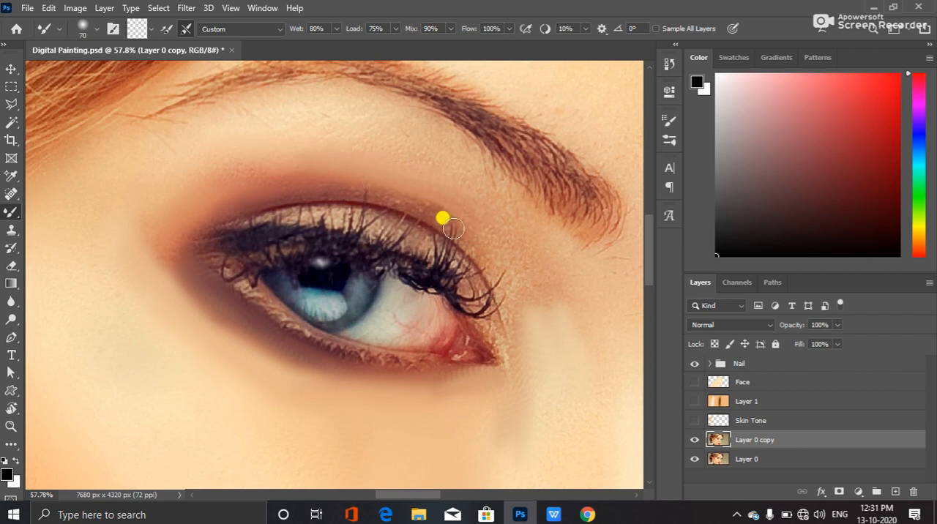
{"action": "mouse_move", "coordinate": [407, 202]}
{"action": "left_mouse_down"}
{"action": "mouse_move", "coordinate": [319, 181]}
{"action": "mouse_move", "coordinate": [309, 196]}
{"action": "mouse_move", "coordinate": [244, 199]}
{"action": "left_mouse_up"}
{"action": "mouse_move", "coordinate": [371, 196]}
{"action": "left_mouse_down"}
{"action": "mouse_move", "coordinate": [256, 186]}
{"action": "mouse_move", "coordinate": [279, 192]}
{"action": "mouse_move", "coordinate": [250, 202]}
{"action": "left_mouse_up"}
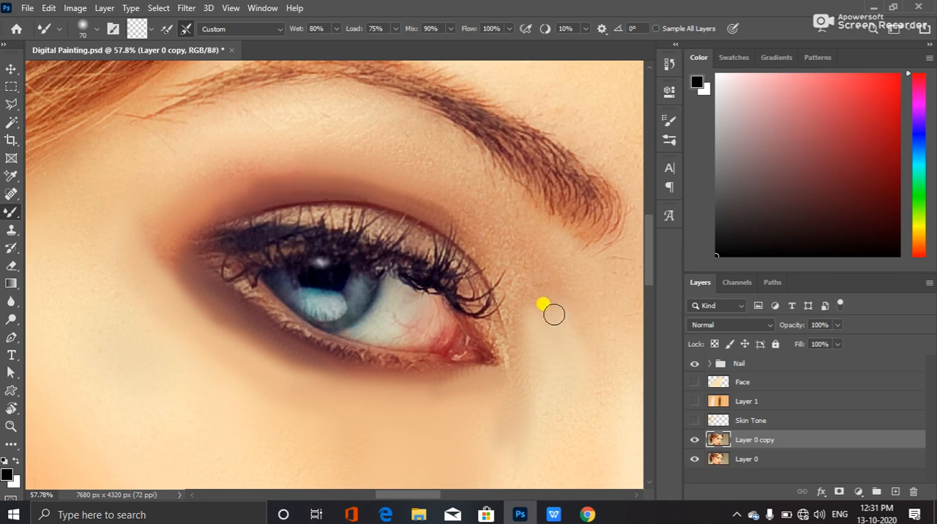
Blend the skin between the near eye's inner corner and the inner end of the eyebrow at brush size 70
{"action": "mouse_move", "coordinate": [513, 324]}
{"action": "left_mouse_down"}
{"action": "mouse_move", "coordinate": [489, 256]}
{"action": "mouse_move", "coordinate": [491, 279]}
{"action": "mouse_move", "coordinate": [458, 225]}
{"action": "left_mouse_up"}
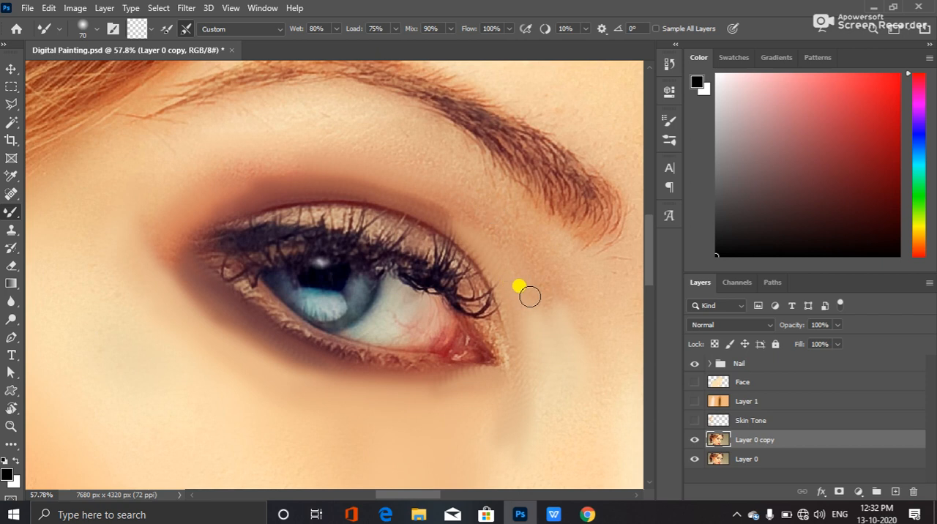
{"action": "mouse_move", "coordinate": [547, 313]}
{"action": "left_mouse_down"}
{"action": "mouse_move", "coordinate": [526, 276]}
{"action": "mouse_move", "coordinate": [551, 324]}
{"action": "mouse_move", "coordinate": [559, 291]}
{"action": "mouse_move", "coordinate": [569, 314]}
{"action": "mouse_move", "coordinate": [508, 236]}
{"action": "mouse_move", "coordinate": [550, 284]}
{"action": "mouse_move", "coordinate": [521, 242]}
{"action": "mouse_move", "coordinate": [503, 248]}
{"action": "mouse_move", "coordinate": [512, 250]}
{"action": "mouse_move", "coordinate": [428, 194]}
{"action": "mouse_move", "coordinate": [507, 242]}
{"action": "left_mouse_up"}
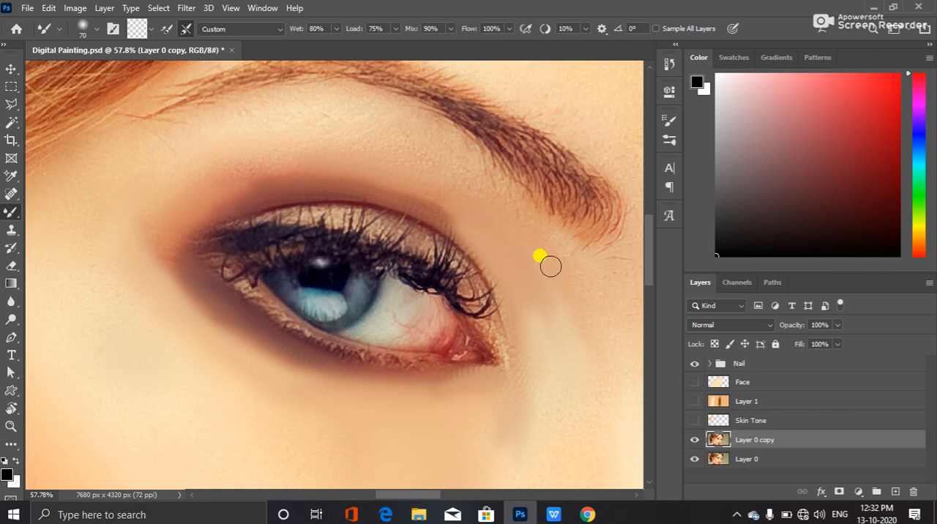
{"action": "left_click_drag", "start_coordinate": [523, 209], "coordinate": [543, 224]}
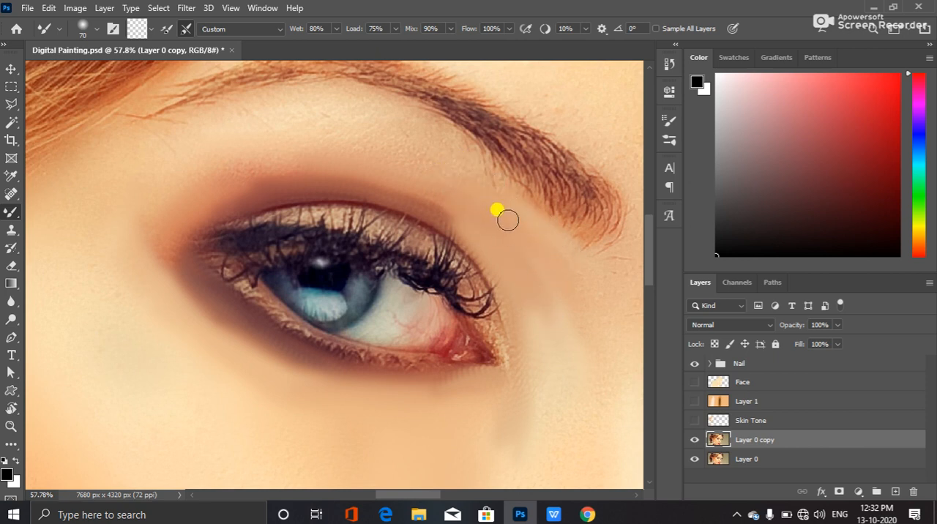
Smooth the skin between the near eye's upper lid and the eyebrow with the Mixer Brush at size 90
{"action": "mouse_move", "coordinate": [526, 241]}
{"action": "left_mouse_down"}
{"action": "mouse_move", "coordinate": [481, 184]}
{"action": "mouse_move", "coordinate": [491, 209]}
{"action": "mouse_move", "coordinate": [447, 180]}
{"action": "mouse_move", "coordinate": [343, 157]}
{"action": "mouse_move", "coordinate": [456, 192]}
{"action": "mouse_move", "coordinate": [487, 236]}
{"action": "mouse_move", "coordinate": [356, 158]}
{"action": "mouse_move", "coordinate": [430, 199]}
{"action": "mouse_move", "coordinate": [223, 159]}
{"action": "left_mouse_up"}
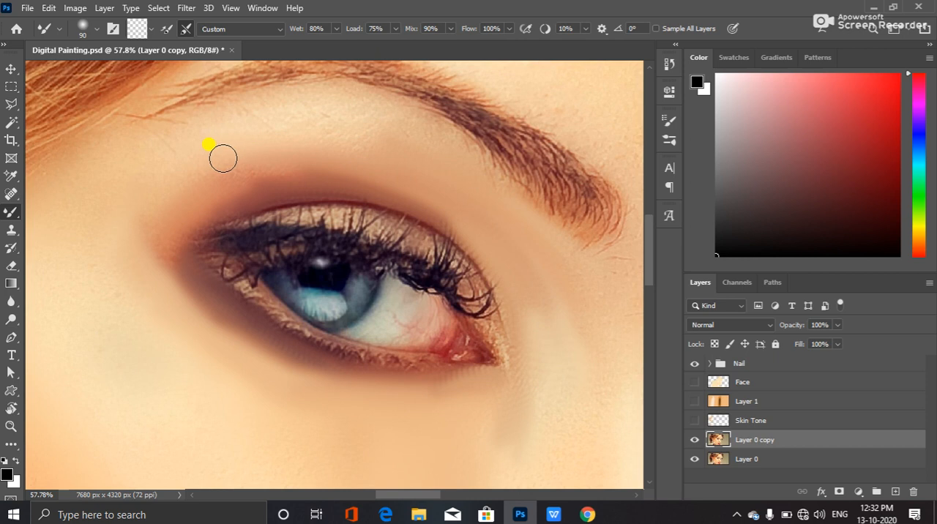
{"action": "left_click_drag", "start_coordinate": [453, 169], "coordinate": [273, 134]}
{"action": "mouse_move", "coordinate": [404, 132]}
{"action": "left_mouse_down"}
{"action": "mouse_move", "coordinate": [382, 114]}
{"action": "mouse_move", "coordinate": [305, 103]}
{"action": "mouse_move", "coordinate": [383, 118]}
{"action": "mouse_move", "coordinate": [217, 126]}
{"action": "mouse_move", "coordinate": [269, 124]}
{"action": "mouse_move", "coordinate": [289, 111]}
{"action": "mouse_move", "coordinate": [196, 155]}
{"action": "mouse_move", "coordinate": [247, 143]}
{"action": "mouse_move", "coordinate": [133, 177]}
{"action": "mouse_move", "coordinate": [221, 156]}
{"action": "mouse_move", "coordinate": [137, 210]}
{"action": "mouse_move", "coordinate": [201, 153]}
{"action": "mouse_move", "coordinate": [117, 197]}
{"action": "mouse_move", "coordinate": [505, 208]}
{"action": "mouse_move", "coordinate": [388, 137]}
{"action": "mouse_move", "coordinate": [362, 145]}
{"action": "mouse_move", "coordinate": [445, 168]}
{"action": "mouse_move", "coordinate": [460, 161]}
{"action": "mouse_move", "coordinate": [369, 120]}
{"action": "mouse_move", "coordinate": [262, 113]}
{"action": "mouse_move", "coordinate": [343, 134]}
{"action": "mouse_move", "coordinate": [203, 157]}
{"action": "mouse_move", "coordinate": [289, 118]}
{"action": "mouse_move", "coordinate": [220, 150]}
{"action": "mouse_move", "coordinate": [207, 141]}
{"action": "mouse_move", "coordinate": [336, 133]}
{"action": "mouse_move", "coordinate": [243, 133]}
{"action": "mouse_move", "coordinate": [311, 113]}
{"action": "mouse_move", "coordinate": [269, 108]}
{"action": "mouse_move", "coordinate": [414, 123]}
{"action": "mouse_move", "coordinate": [425, 147]}
{"action": "mouse_move", "coordinate": [377, 132]}
{"action": "mouse_move", "coordinate": [426, 147]}
{"action": "mouse_move", "coordinate": [586, 279]}
{"action": "mouse_move", "coordinate": [560, 259]}
{"action": "mouse_move", "coordinate": [569, 293]}
{"action": "mouse_move", "coordinate": [548, 385]}
{"action": "mouse_move", "coordinate": [454, 395]}
{"action": "mouse_move", "coordinate": [278, 355]}
{"action": "mouse_move", "coordinate": [225, 266]}
{"action": "mouse_move", "coordinate": [202, 192]}
{"action": "mouse_move", "coordinate": [186, 273]}
{"action": "left_mouse_up"}
Enlarge the Mixer Brush to size 175 and blend the skin around the near eyebrow's inner end
{"action": "mouse_move", "coordinate": [632, 337]}
{"action": "left_mouse_down"}
{"action": "mouse_move", "coordinate": [454, 334]}
{"action": "mouse_move", "coordinate": [379, 410]}
{"action": "mouse_move", "coordinate": [405, 399]}
{"action": "mouse_move", "coordinate": [428, 361]}
{"action": "mouse_move", "coordinate": [430, 308]}
{"action": "left_mouse_up"}
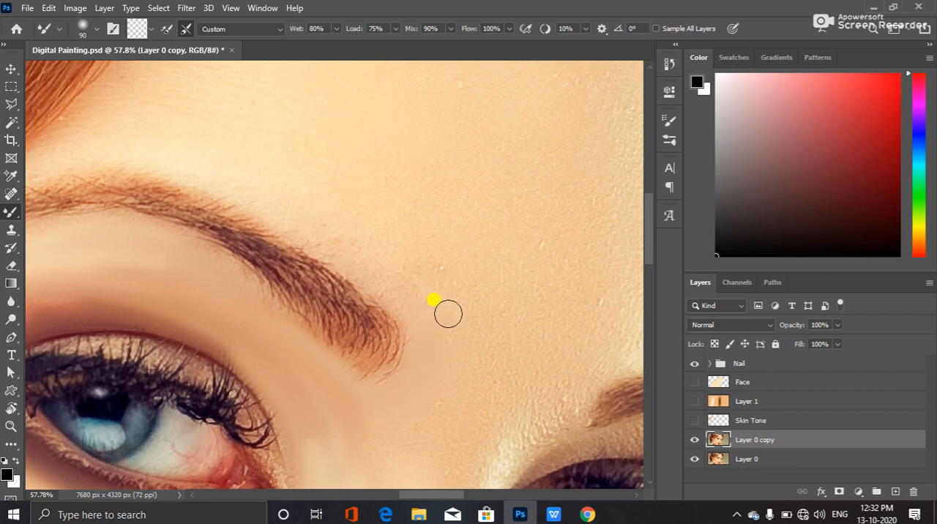
{"action": "key", "text": "bracketright"}
{"action": "key", "text": "bracketright"}
{"action": "key", "text": "bracketright"}
{"action": "mouse_move", "coordinate": [444, 403]}
{"action": "left_mouse_down"}
{"action": "mouse_move", "coordinate": [412, 423]}
{"action": "mouse_move", "coordinate": [435, 333]}
{"action": "mouse_move", "coordinate": [428, 384]}
{"action": "mouse_move", "coordinate": [425, 240]}
{"action": "mouse_move", "coordinate": [440, 315]}
{"action": "mouse_move", "coordinate": [414, 229]}
{"action": "mouse_move", "coordinate": [443, 308]}
{"action": "mouse_move", "coordinate": [429, 313]}
{"action": "mouse_move", "coordinate": [390, 257]}
{"action": "mouse_move", "coordinate": [420, 306]}
{"action": "mouse_move", "coordinate": [375, 250]}
{"action": "mouse_move", "coordinate": [420, 316]}
{"action": "mouse_move", "coordinate": [368, 252]}
{"action": "mouse_move", "coordinate": [400, 296]}
{"action": "mouse_move", "coordinate": [392, 259]}
{"action": "mouse_move", "coordinate": [337, 224]}
{"action": "mouse_move", "coordinate": [395, 270]}
{"action": "mouse_move", "coordinate": [321, 216]}
{"action": "mouse_move", "coordinate": [359, 243]}
{"action": "mouse_move", "coordinate": [349, 249]}
{"action": "mouse_move", "coordinate": [294, 218]}
{"action": "mouse_move", "coordinate": [302, 228]}
{"action": "mouse_move", "coordinate": [326, 236]}
{"action": "mouse_move", "coordinate": [272, 194]}
{"action": "mouse_move", "coordinate": [343, 237]}
{"action": "mouse_move", "coordinate": [262, 174]}
{"action": "mouse_move", "coordinate": [318, 199]}
{"action": "mouse_move", "coordinate": [259, 187]}
{"action": "mouse_move", "coordinate": [240, 188]}
{"action": "mouse_move", "coordinate": [270, 194]}
{"action": "mouse_move", "coordinate": [219, 196]}
{"action": "mouse_move", "coordinate": [385, 248]}
{"action": "mouse_move", "coordinate": [456, 253]}
{"action": "mouse_move", "coordinate": [379, 188]}
{"action": "mouse_move", "coordinate": [444, 246]}
{"action": "mouse_move", "coordinate": [435, 229]}
{"action": "mouse_move", "coordinate": [468, 229]}
{"action": "mouse_move", "coordinate": [539, 302]}
{"action": "mouse_move", "coordinate": [486, 266]}
{"action": "mouse_move", "coordinate": [582, 346]}
{"action": "mouse_move", "coordinate": [583, 375]}
{"action": "mouse_move", "coordinate": [578, 355]}
{"action": "mouse_move", "coordinate": [359, 191]}
{"action": "mouse_move", "coordinate": [277, 184]}
{"action": "mouse_move", "coordinate": [231, 197]}
{"action": "mouse_move", "coordinate": [308, 196]}
{"action": "mouse_move", "coordinate": [289, 187]}
{"action": "mouse_move", "coordinate": [366, 213]}
{"action": "mouse_move", "coordinate": [534, 305]}
{"action": "mouse_move", "coordinate": [572, 331]}
{"action": "mouse_move", "coordinate": [595, 364]}
{"action": "mouse_move", "coordinate": [600, 444]}
{"action": "mouse_move", "coordinate": [266, 139]}
{"action": "mouse_move", "coordinate": [287, 168]}
{"action": "mouse_move", "coordinate": [253, 180]}
{"action": "mouse_move", "coordinate": [268, 158]}
{"action": "mouse_move", "coordinate": [240, 188]}
{"action": "mouse_move", "coordinate": [336, 132]}
{"action": "mouse_move", "coordinate": [315, 247]}
{"action": "left_mouse_up"}
Smooth the skin of the upper and central forehead with the Mixer Brush at size 175
{"action": "key", "text": "space"}
{"action": "mouse_move", "coordinate": [443, 142]}
{"action": "left_mouse_down"}
{"action": "mouse_move", "coordinate": [333, 236]}
{"action": "mouse_move", "coordinate": [346, 107]}
{"action": "mouse_move", "coordinate": [302, 208]}
{"action": "mouse_move", "coordinate": [351, 98]}
{"action": "mouse_move", "coordinate": [250, 251]}
{"action": "mouse_move", "coordinate": [275, 234]}
{"action": "mouse_move", "coordinate": [295, 185]}
{"action": "mouse_move", "coordinate": [226, 291]}
{"action": "mouse_move", "coordinate": [250, 276]}
{"action": "mouse_move", "coordinate": [229, 277]}
{"action": "mouse_move", "coordinate": [334, 138]}
{"action": "left_mouse_up"}
{"action": "left_click_drag", "start_coordinate": [379, 166], "coordinate": [297, 269]}
{"action": "left_click_drag", "start_coordinate": [359, 141], "coordinate": [343, 259]}
{"action": "mouse_move", "coordinate": [385, 183]}
{"action": "left_mouse_down"}
{"action": "mouse_move", "coordinate": [282, 240]}
{"action": "mouse_move", "coordinate": [269, 274]}
{"action": "mouse_move", "coordinate": [293, 250]}
{"action": "mouse_move", "coordinate": [253, 340]}
{"action": "left_mouse_up"}
{"action": "left_click_drag", "start_coordinate": [403, 279], "coordinate": [286, 175]}
{"action": "mouse_move", "coordinate": [430, 224]}
{"action": "left_mouse_down"}
{"action": "mouse_move", "coordinate": [393, 266]}
{"action": "mouse_move", "coordinate": [502, 207]}
{"action": "mouse_move", "coordinate": [461, 232]}
{"action": "mouse_move", "coordinate": [510, 179]}
{"action": "mouse_move", "coordinate": [468, 96]}
{"action": "mouse_move", "coordinate": [464, 316]}
{"action": "mouse_move", "coordinate": [519, 251]}
{"action": "left_mouse_up"}
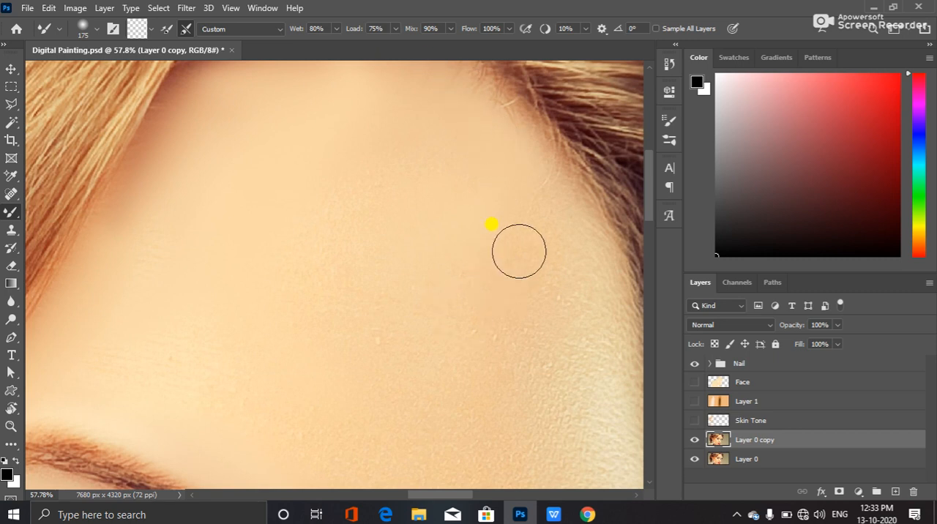
Blend the forehead skin from the far hairline down towards the area between the eyebrows at brush size 175
{"action": "left_click_drag", "start_coordinate": [510, 381], "coordinate": [376, 296]}
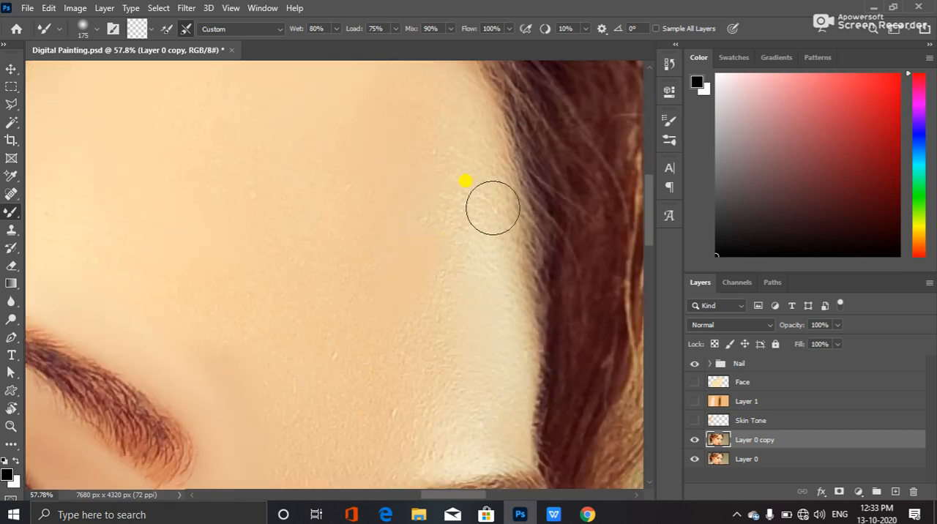
{"action": "mouse_move", "coordinate": [503, 355]}
{"action": "left_mouse_down"}
{"action": "mouse_move", "coordinate": [516, 305]}
{"action": "mouse_move", "coordinate": [490, 186]}
{"action": "mouse_move", "coordinate": [483, 202]}
{"action": "left_mouse_up"}
{"action": "mouse_move", "coordinate": [508, 386]}
{"action": "left_mouse_down"}
{"action": "mouse_move", "coordinate": [492, 415]}
{"action": "mouse_move", "coordinate": [414, 429]}
{"action": "left_mouse_up"}
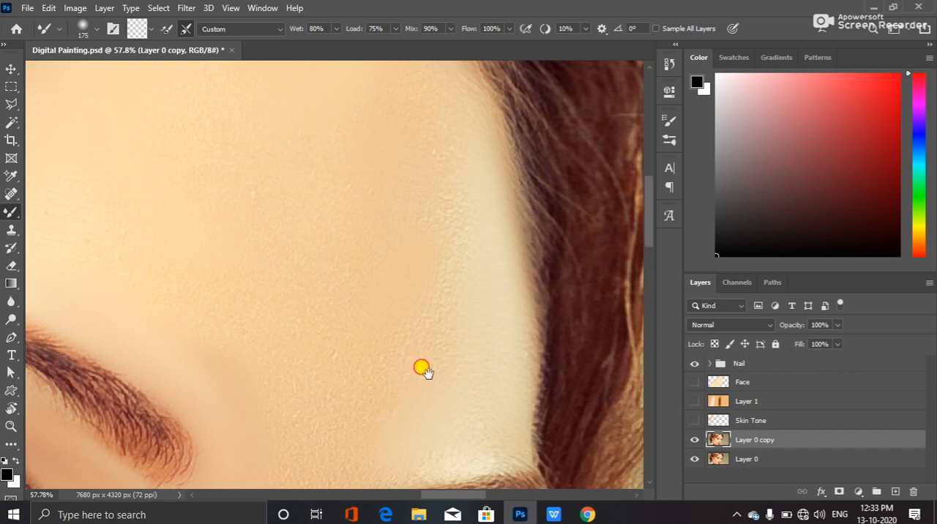
{"action": "scroll", "coordinate": [445, 284], "scroll_direction": "down", "scroll_amount": 3}
{"action": "mouse_move", "coordinate": [370, 274]}
{"action": "left_mouse_down"}
{"action": "mouse_move", "coordinate": [297, 259]}
{"action": "mouse_move", "coordinate": [262, 323]}
{"action": "mouse_move", "coordinate": [283, 320]}
{"action": "mouse_move", "coordinate": [328, 250]}
{"action": "mouse_move", "coordinate": [335, 190]}
{"action": "mouse_move", "coordinate": [238, 207]}
{"action": "mouse_move", "coordinate": [201, 175]}
{"action": "mouse_move", "coordinate": [320, 206]}
{"action": "mouse_move", "coordinate": [332, 157]}
{"action": "mouse_move", "coordinate": [316, 170]}
{"action": "mouse_move", "coordinate": [391, 209]}
{"action": "left_mouse_up"}
{"action": "mouse_move", "coordinate": [388, 219]}
{"action": "left_mouse_down"}
{"action": "mouse_move", "coordinate": [372, 278]}
{"action": "mouse_move", "coordinate": [435, 305]}
{"action": "mouse_move", "coordinate": [420, 148]}
{"action": "mouse_move", "coordinate": [431, 199]}
{"action": "mouse_move", "coordinate": [428, 123]}
{"action": "mouse_move", "coordinate": [415, 268]}
{"action": "mouse_move", "coordinate": [429, 278]}
{"action": "mouse_move", "coordinate": [409, 93]}
{"action": "mouse_move", "coordinate": [372, 152]}
{"action": "mouse_move", "coordinate": [387, 232]}
{"action": "mouse_move", "coordinate": [314, 246]}
{"action": "mouse_move", "coordinate": [374, 324]}
{"action": "mouse_move", "coordinate": [247, 198]}
{"action": "mouse_move", "coordinate": [300, 232]}
{"action": "mouse_move", "coordinate": [331, 174]}
{"action": "mouse_move", "coordinate": [229, 244]}
{"action": "mouse_move", "coordinate": [188, 163]}
{"action": "mouse_move", "coordinate": [234, 310]}
{"action": "mouse_move", "coordinate": [344, 363]}
{"action": "mouse_move", "coordinate": [392, 321]}
{"action": "mouse_move", "coordinate": [264, 402]}
{"action": "mouse_move", "coordinate": [280, 385]}
{"action": "mouse_move", "coordinate": [264, 367]}
{"action": "mouse_move", "coordinate": [263, 324]}
{"action": "mouse_move", "coordinate": [236, 431]}
{"action": "mouse_move", "coordinate": [256, 377]}
{"action": "left_mouse_up"}
Smooth the skin between the far eyebrow's inner end, the far eye's inner corner and the top of the nose
{"action": "left_click_drag", "start_coordinate": [301, 310], "coordinate": [329, 161]}
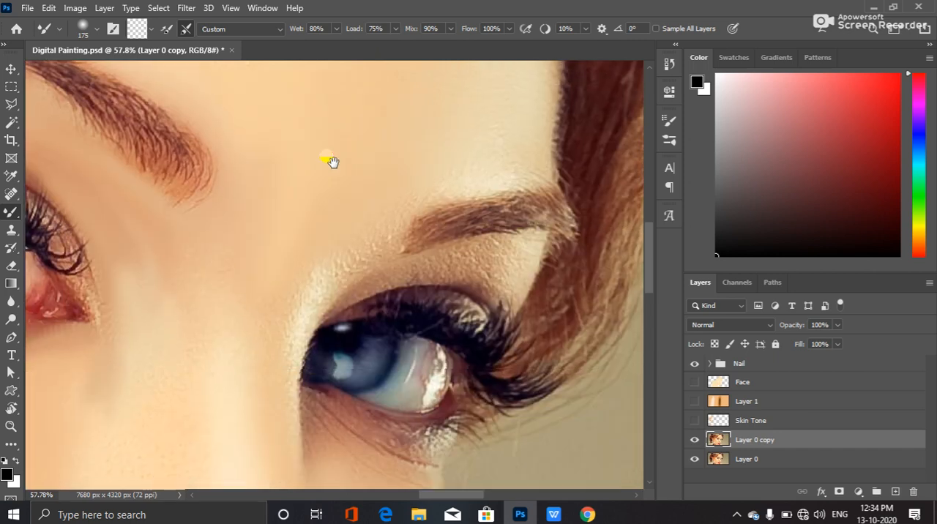
{"action": "mouse_move", "coordinate": [398, 187]}
{"action": "left_mouse_down"}
{"action": "mouse_move", "coordinate": [360, 224]}
{"action": "mouse_move", "coordinate": [330, 234]}
{"action": "mouse_move", "coordinate": [349, 232]}
{"action": "mouse_move", "coordinate": [253, 325]}
{"action": "mouse_move", "coordinate": [255, 366]}
{"action": "mouse_move", "coordinate": [274, 376]}
{"action": "mouse_move", "coordinate": [286, 324]}
{"action": "mouse_move", "coordinate": [276, 392]}
{"action": "left_mouse_up"}
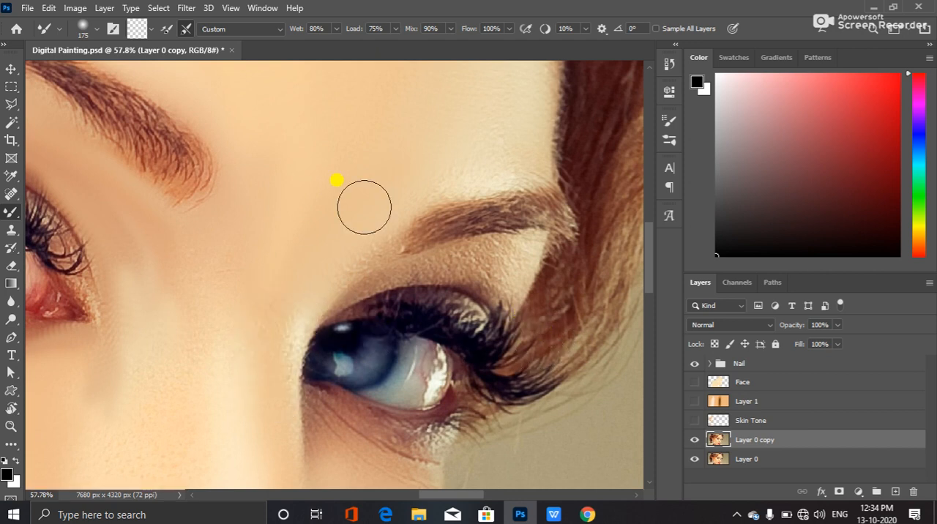
{"action": "mouse_move", "coordinate": [373, 213]}
{"action": "left_mouse_down"}
{"action": "mouse_move", "coordinate": [289, 306]}
{"action": "mouse_move", "coordinate": [278, 352]}
{"action": "mouse_move", "coordinate": [246, 339]}
{"action": "left_mouse_up"}
{"action": "left_click_drag", "start_coordinate": [241, 281], "coordinate": [241, 391]}
{"action": "left_click_drag", "start_coordinate": [251, 338], "coordinate": [254, 266]}
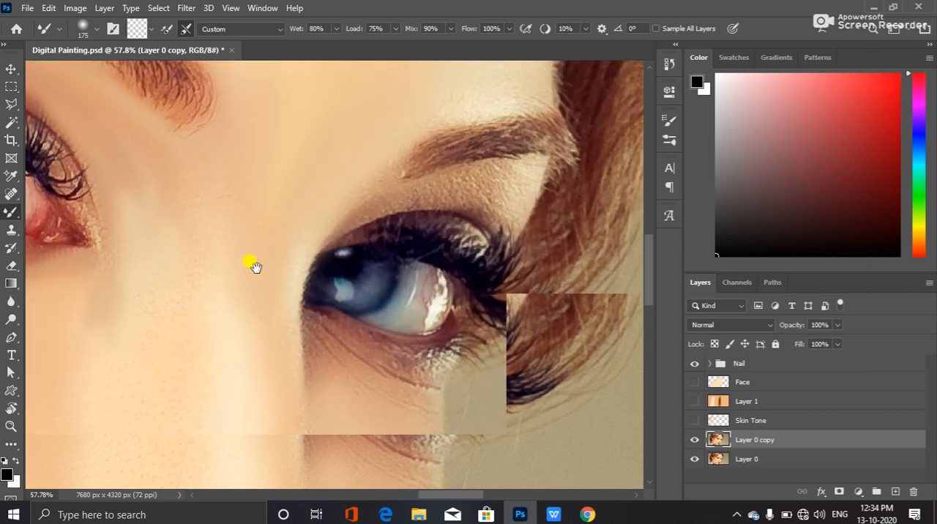
Blend the skin down the nose bridge and along the far side of the nose at brush size 175
{"action": "left_click_drag", "start_coordinate": [254, 202], "coordinate": [228, 215]}
{"action": "left_click_drag", "start_coordinate": [187, 169], "coordinate": [197, 232]}
{"action": "mouse_move", "coordinate": [171, 182]}
{"action": "left_mouse_down"}
{"action": "mouse_move", "coordinate": [204, 259]}
{"action": "mouse_move", "coordinate": [208, 313]}
{"action": "left_mouse_up"}
{"action": "mouse_move", "coordinate": [219, 213]}
{"action": "left_mouse_down"}
{"action": "mouse_move", "coordinate": [240, 325]}
{"action": "mouse_move", "coordinate": [262, 311]}
{"action": "mouse_move", "coordinate": [269, 389]}
{"action": "left_mouse_up"}
{"action": "left_click_drag", "start_coordinate": [265, 339], "coordinate": [276, 459]}
{"action": "mouse_move", "coordinate": [266, 315]}
{"action": "left_mouse_down"}
{"action": "mouse_move", "coordinate": [272, 201]}
{"action": "mouse_move", "coordinate": [285, 292]}
{"action": "left_mouse_up"}
{"action": "left_click_drag", "start_coordinate": [275, 227], "coordinate": [289, 310]}
{"action": "left_click_drag", "start_coordinate": [281, 274], "coordinate": [297, 422]}
{"action": "left_click_drag", "start_coordinate": [299, 357], "coordinate": [297, 402]}
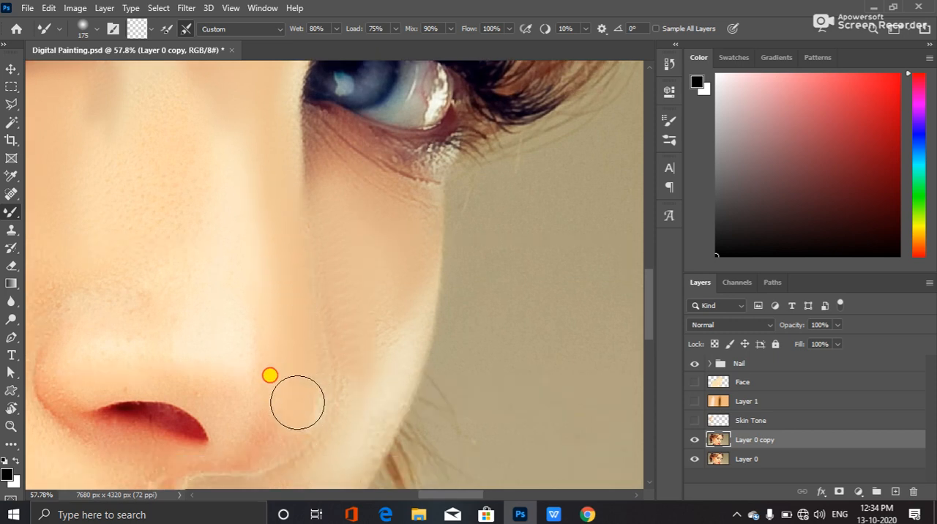
Smooth the ridge of the nose from above the tip up to the bridge between the eyes
{"action": "mouse_move", "coordinate": [303, 338]}
{"action": "left_mouse_down"}
{"action": "mouse_move", "coordinate": [144, 259]}
{"action": "mouse_move", "coordinate": [130, 239]}
{"action": "mouse_move", "coordinate": [110, 248]}
{"action": "mouse_move", "coordinate": [153, 205]}
{"action": "mouse_move", "coordinate": [133, 264]}
{"action": "mouse_move", "coordinate": [173, 211]}
{"action": "mouse_move", "coordinate": [204, 136]}
{"action": "left_mouse_up"}
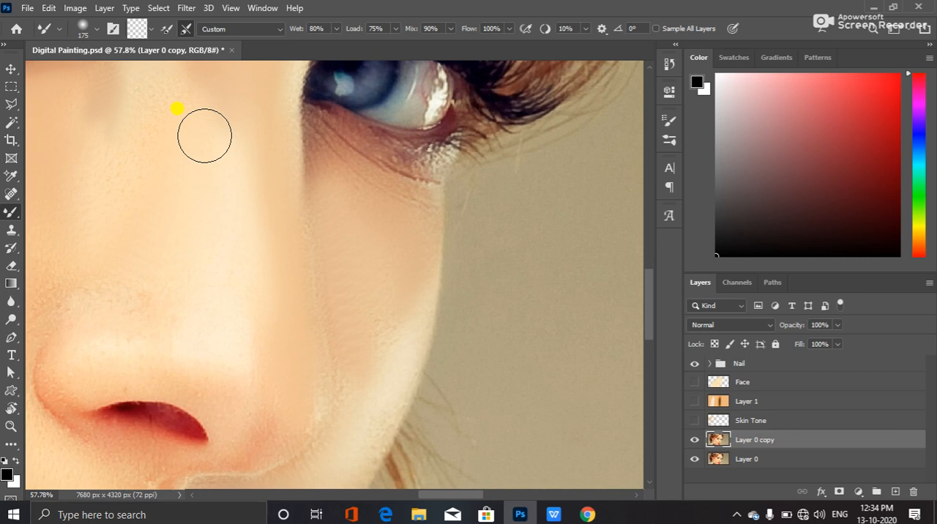
{"action": "mouse_move", "coordinate": [204, 136]}
{"action": "left_mouse_down"}
{"action": "mouse_move", "coordinate": [214, 89]}
{"action": "mouse_move", "coordinate": [246, 96]}
{"action": "left_mouse_up"}
{"action": "left_click_drag", "start_coordinate": [234, 180], "coordinate": [375, 311]}
{"action": "left_click_drag", "start_coordinate": [292, 298], "coordinate": [311, 189]}
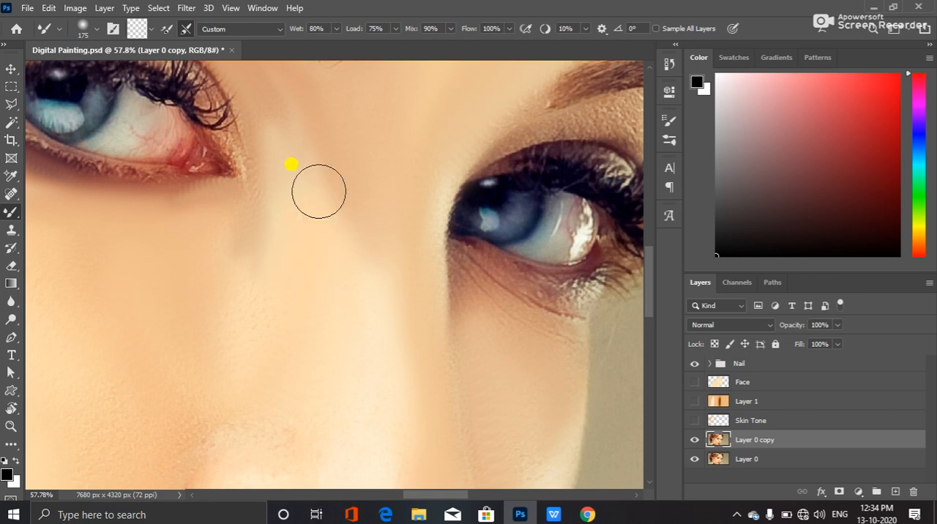
Blend the near side of the nose into the inner cheek below the near eye's inner corner
{"action": "scroll", "coordinate": [314, 213], "scroll_direction": "down", "scroll_amount": 5}
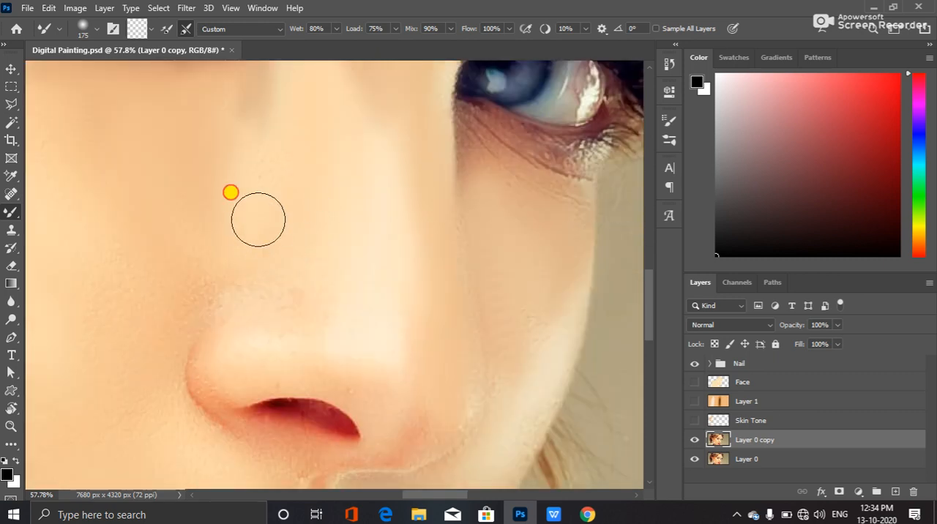
{"action": "left_click_drag", "start_coordinate": [289, 187], "coordinate": [328, 283]}
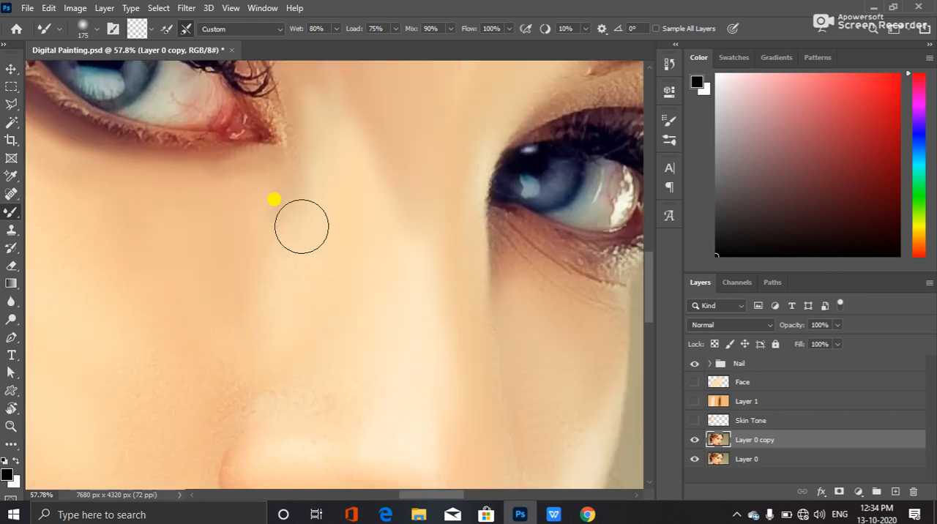
{"action": "left_click_drag", "start_coordinate": [252, 381], "coordinate": [334, 276]}
{"action": "mouse_move", "coordinate": [284, 302]}
{"action": "left_mouse_down"}
{"action": "mouse_move", "coordinate": [309, 251]}
{"action": "mouse_move", "coordinate": [302, 291]}
{"action": "mouse_move", "coordinate": [342, 243]}
{"action": "mouse_move", "coordinate": [319, 275]}
{"action": "mouse_move", "coordinate": [391, 286]}
{"action": "mouse_move", "coordinate": [371, 229]}
{"action": "mouse_move", "coordinate": [389, 282]}
{"action": "mouse_move", "coordinate": [420, 275]}
{"action": "mouse_move", "coordinate": [394, 221]}
{"action": "mouse_move", "coordinate": [407, 281]}
{"action": "mouse_move", "coordinate": [317, 274]}
{"action": "mouse_move", "coordinate": [373, 240]}
{"action": "mouse_move", "coordinate": [368, 287]}
{"action": "mouse_move", "coordinate": [349, 314]}
{"action": "mouse_move", "coordinate": [411, 294]}
{"action": "mouse_move", "coordinate": [270, 316]}
{"action": "mouse_move", "coordinate": [260, 229]}
{"action": "mouse_move", "coordinate": [238, 360]}
{"action": "mouse_move", "coordinate": [216, 348]}
{"action": "mouse_move", "coordinate": [266, 361]}
{"action": "mouse_move", "coordinate": [266, 278]}
{"action": "mouse_move", "coordinate": [256, 370]}
{"action": "mouse_move", "coordinate": [277, 336]}
{"action": "mouse_move", "coordinate": [278, 405]}
{"action": "mouse_move", "coordinate": [273, 389]}
{"action": "mouse_move", "coordinate": [287, 436]}
{"action": "mouse_move", "coordinate": [300, 439]}
{"action": "mouse_move", "coordinate": [281, 435]}
{"action": "mouse_move", "coordinate": [304, 444]}
{"action": "mouse_move", "coordinate": [277, 404]}
{"action": "mouse_move", "coordinate": [257, 305]}
{"action": "mouse_move", "coordinate": [288, 272]}
{"action": "left_mouse_up"}
Compare the whole portrait before and after the smoothing by toggling the visibility of Layer 0 copy, leaving it shown
{"action": "key", "text": "space"}
{"action": "scroll", "coordinate": [303, 245], "scroll_direction": "down", "scroll_amount": 3}
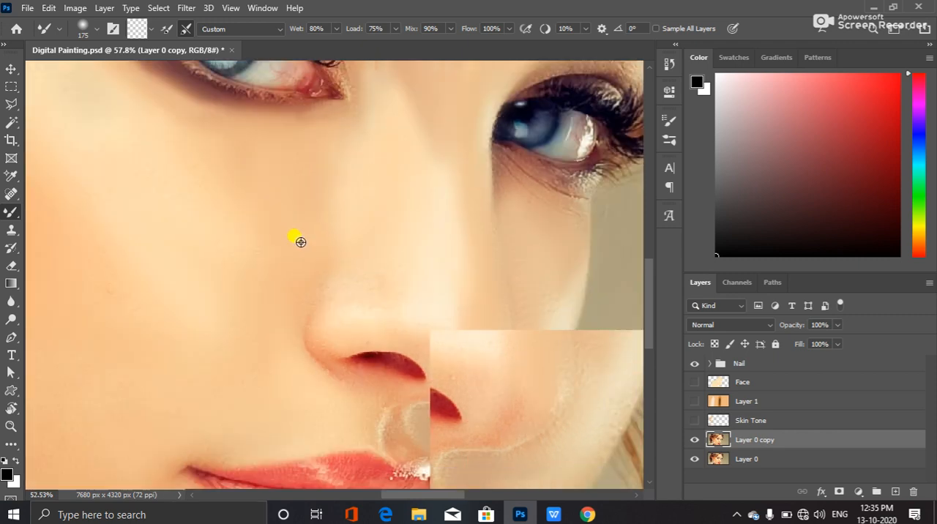
{"action": "scroll", "coordinate": [295, 240], "scroll_direction": "down", "scroll_amount": 3}
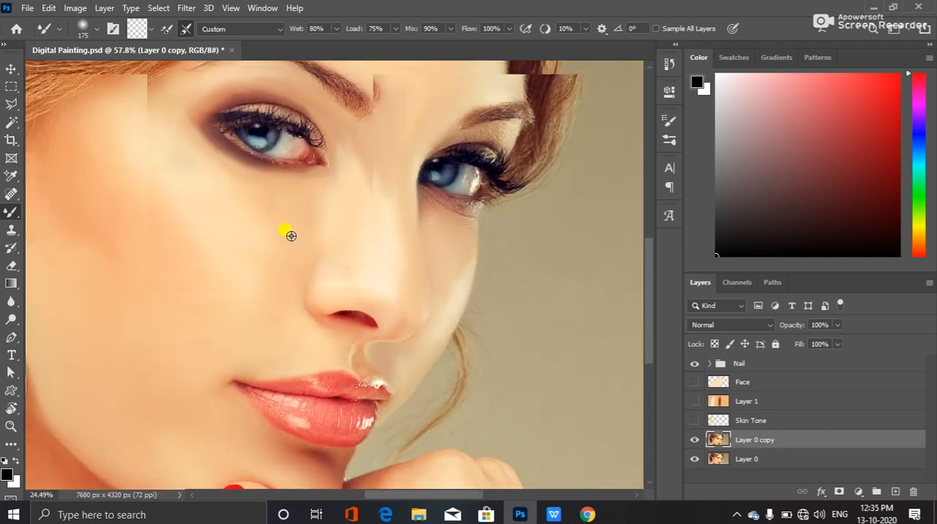
{"action": "scroll", "coordinate": [291, 235], "scroll_direction": "down", "scroll_amount": 3}
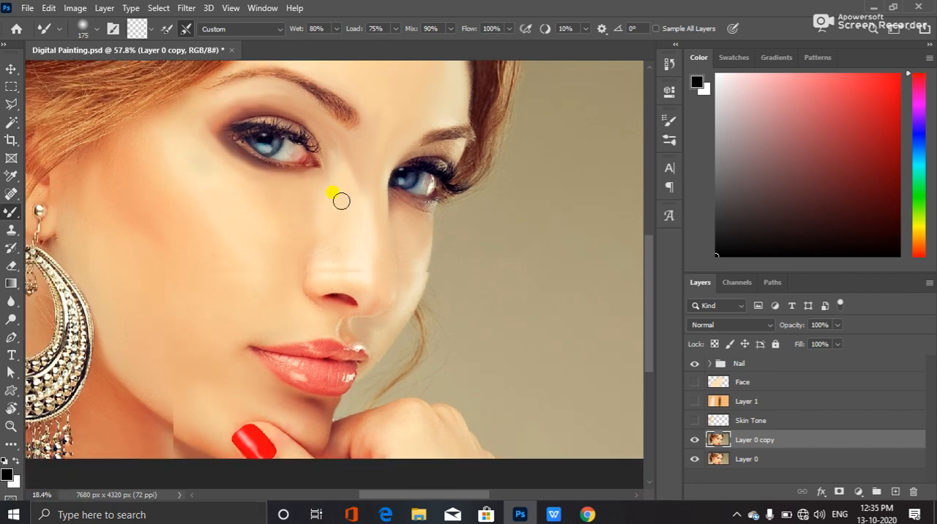
{"action": "scroll", "coordinate": [333, 207], "scroll_direction": "down", "scroll_amount": 3}
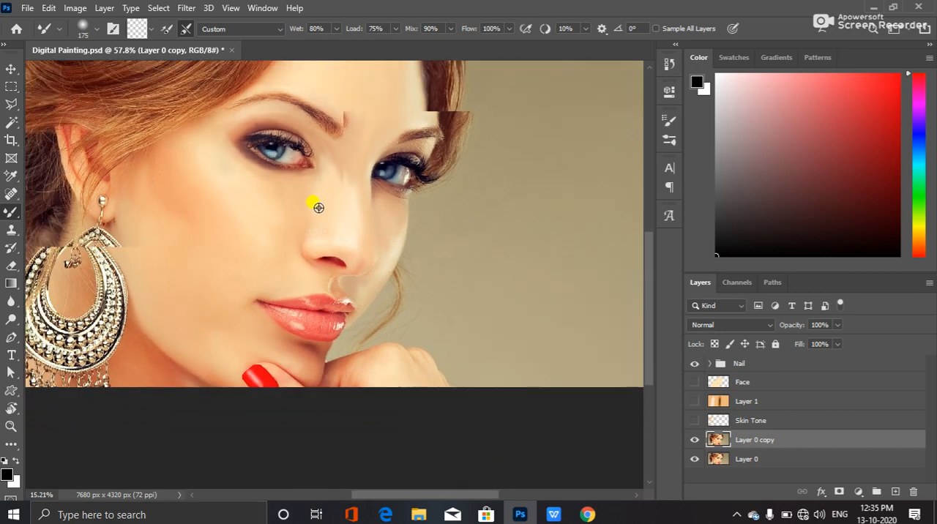
{"action": "scroll", "coordinate": [318, 208], "scroll_direction": "down", "scroll_amount": 3}
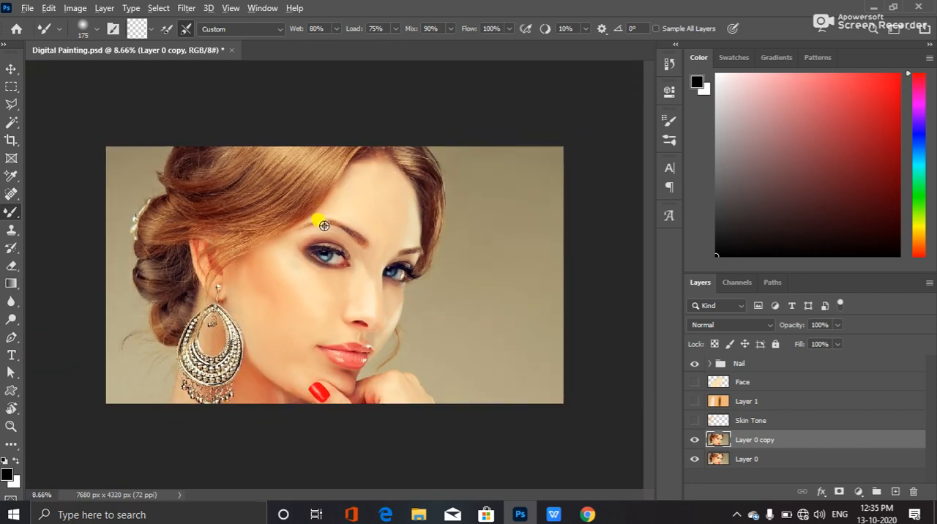
{"action": "scroll", "coordinate": [323, 229], "scroll_direction": "up", "scroll_amount": 3}
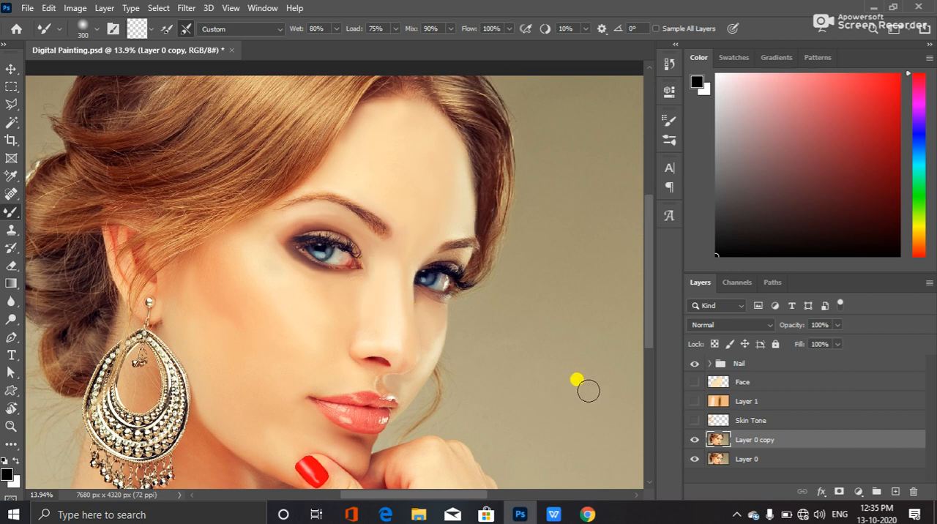
{"action": "left_click", "coordinate": [693, 439]}
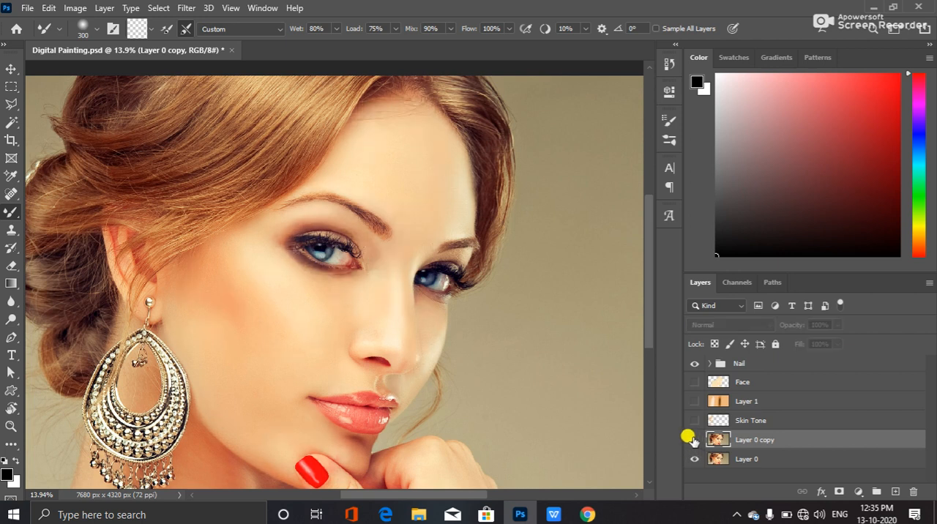
{"action": "left_click", "coordinate": [693, 439]}
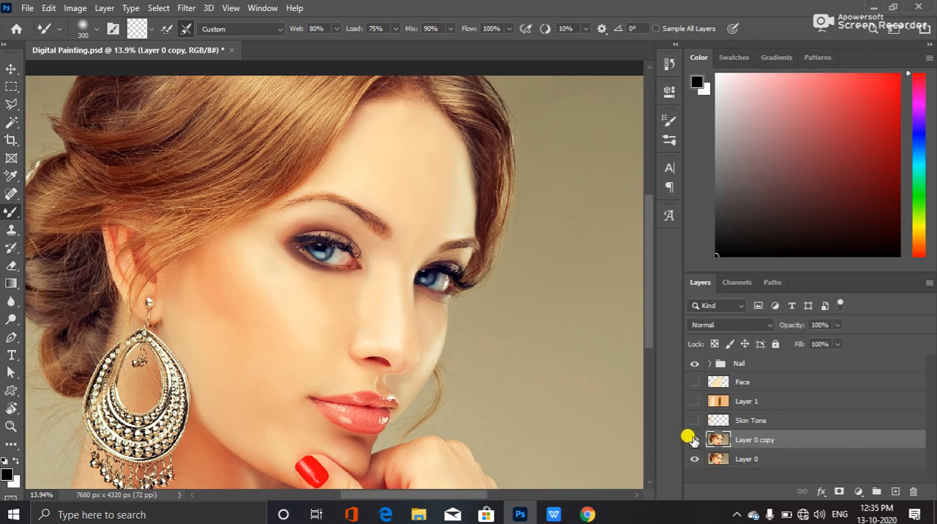
{"action": "left_click", "coordinate": [692, 439]}
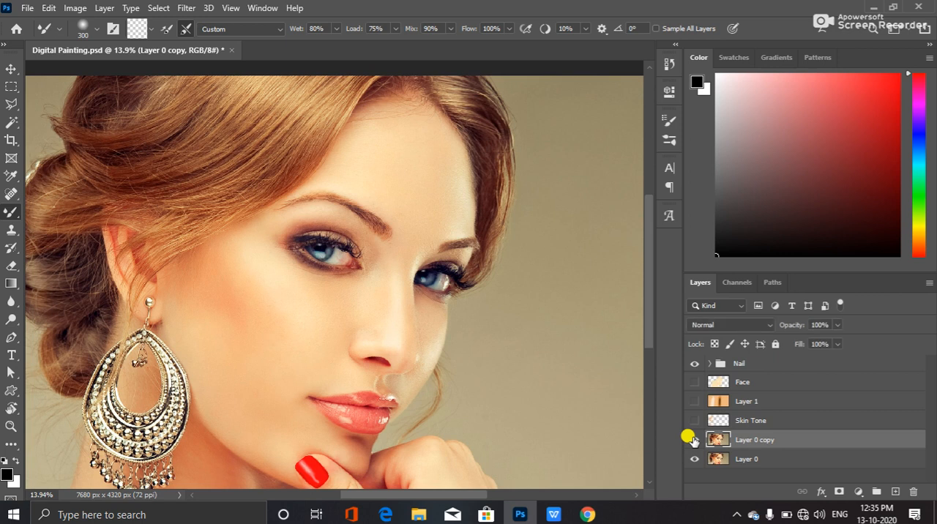
{"action": "left_click", "coordinate": [693, 439]}
{"action": "left_click", "coordinate": [693, 439]}
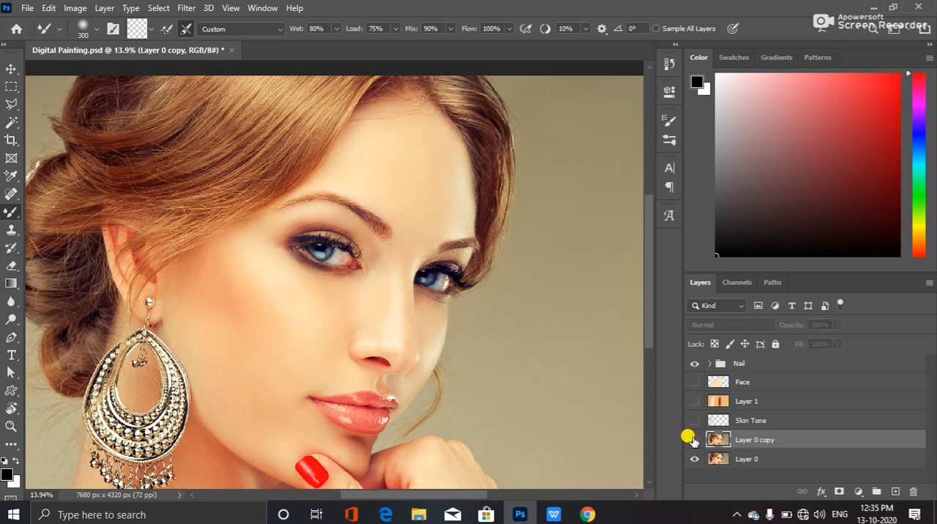
{"action": "left_click", "coordinate": [693, 439]}
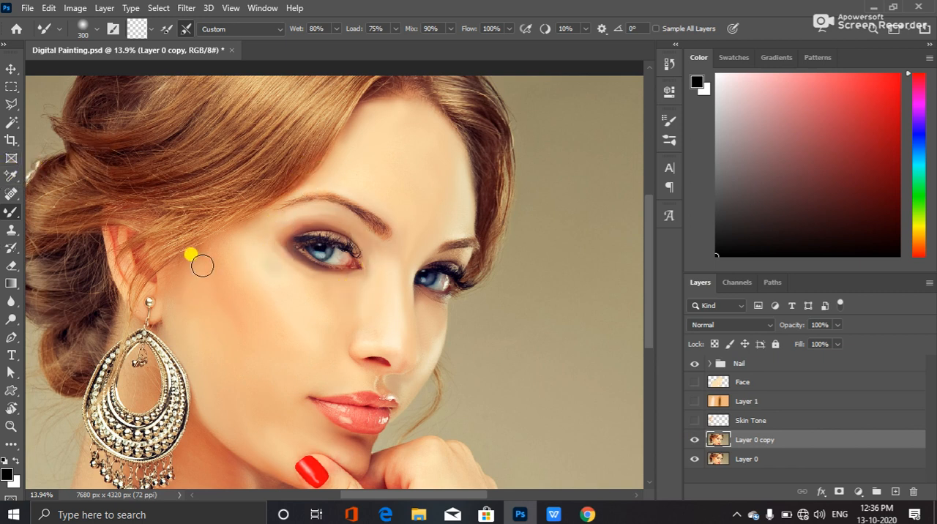
{"action": "mouse_move", "coordinate": [300, 275]}
{"action": "left_mouse_down"}
{"action": "mouse_move", "coordinate": [323, 289]}
{"action": "mouse_move", "coordinate": [291, 273]}
{"action": "left_mouse_up"}
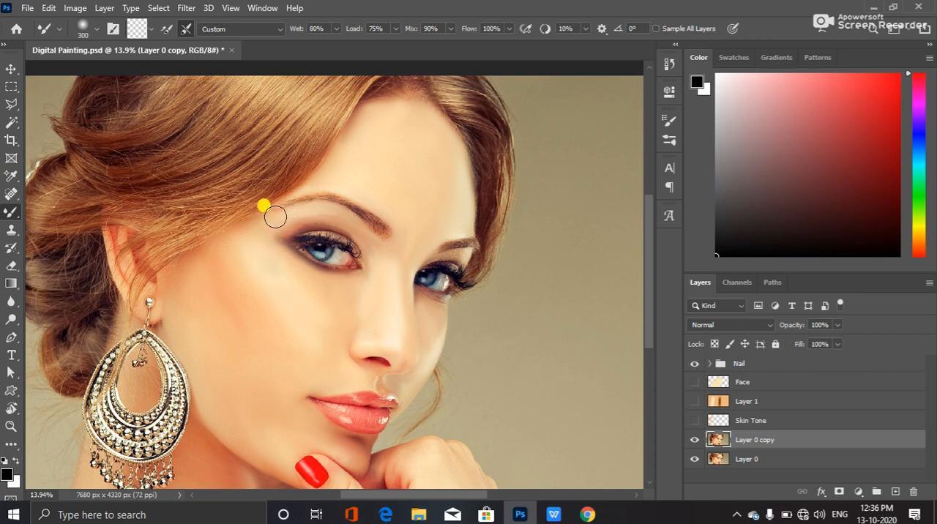
{"action": "left_click_drag", "start_coordinate": [312, 214], "coordinate": [279, 225]}
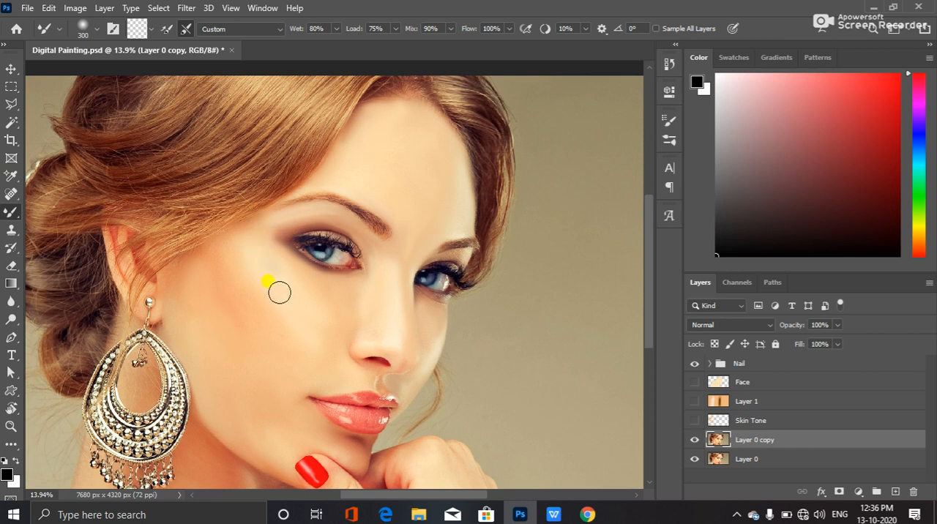
{"action": "mouse_move", "coordinate": [354, 287]}
{"action": "left_mouse_down"}
{"action": "mouse_move", "coordinate": [299, 280]}
{"action": "mouse_move", "coordinate": [327, 283]}
{"action": "mouse_move", "coordinate": [288, 264]}
{"action": "mouse_move", "coordinate": [297, 279]}
{"action": "mouse_move", "coordinate": [262, 245]}
{"action": "mouse_move", "coordinate": [262, 262]}
{"action": "mouse_move", "coordinate": [274, 258]}
{"action": "mouse_move", "coordinate": [259, 244]}
{"action": "mouse_move", "coordinate": [255, 268]}
{"action": "mouse_move", "coordinate": [264, 236]}
{"action": "left_mouse_up"}
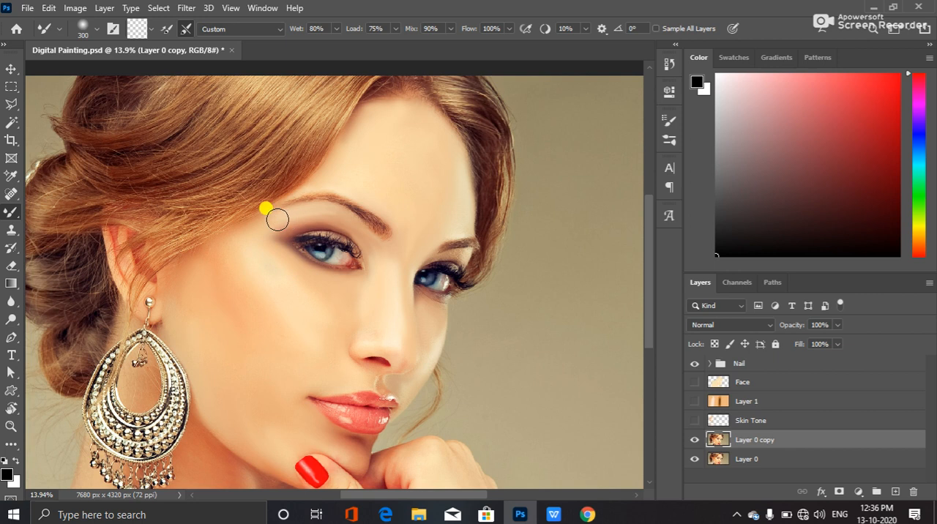
{"action": "mouse_move", "coordinate": [352, 224]}
{"action": "left_mouse_down"}
{"action": "mouse_move", "coordinate": [300, 211]}
{"action": "mouse_move", "coordinate": [257, 231]}
{"action": "left_mouse_up"}
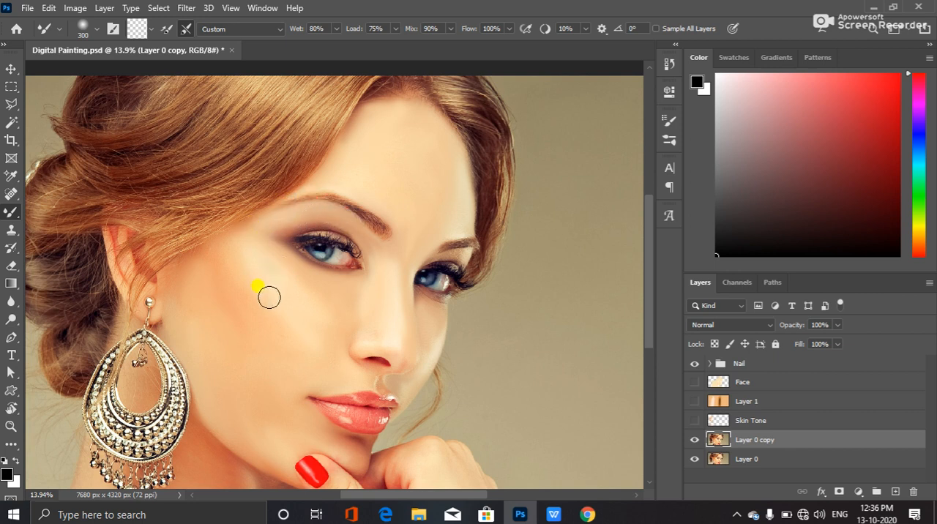
{"action": "mouse_move", "coordinate": [296, 386]}
{"action": "left_mouse_down"}
{"action": "mouse_move", "coordinate": [207, 270]}
{"action": "mouse_move", "coordinate": [226, 297]}
{"action": "mouse_move", "coordinate": [205, 281]}
{"action": "mouse_move", "coordinate": [247, 301]}
{"action": "left_mouse_up"}
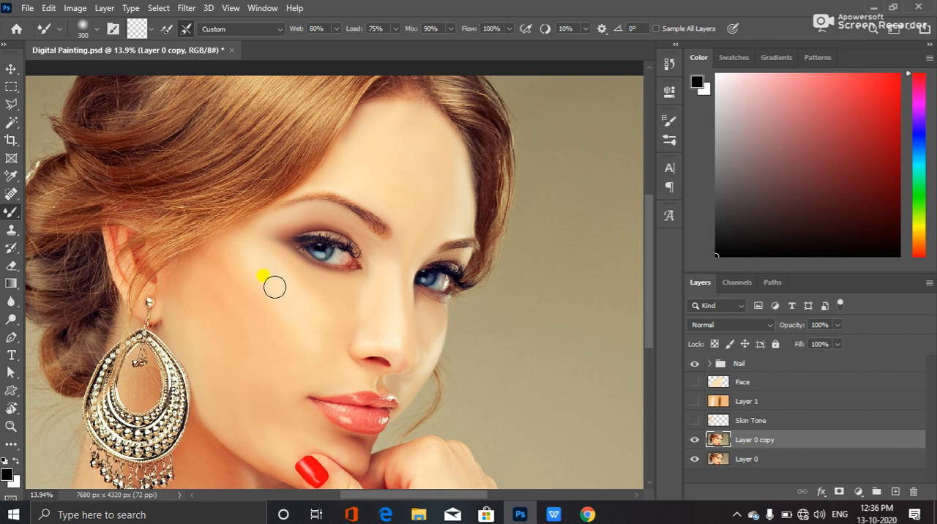
{"action": "left_click_drag", "start_coordinate": [234, 278], "coordinate": [270, 314]}
{"action": "left_click", "coordinate": [348, 310]}
Add a new layer above Layer 0 copy for the lips and set the foreground colour to ee655f, sampled from the lower lip
{"action": "scroll", "coordinate": [352, 469], "scroll_direction": "up", "scroll_amount": 4}
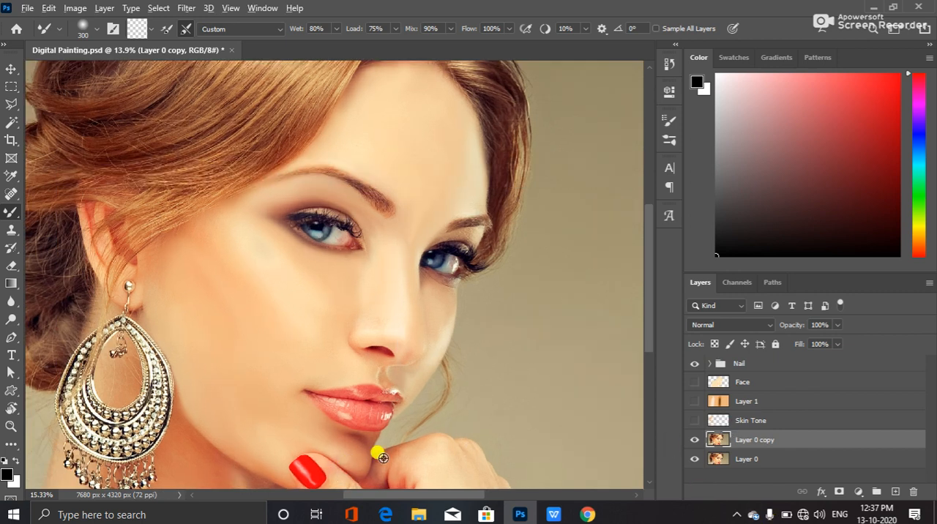
{"action": "scroll", "coordinate": [329, 454], "scroll_direction": "up", "scroll_amount": 3}
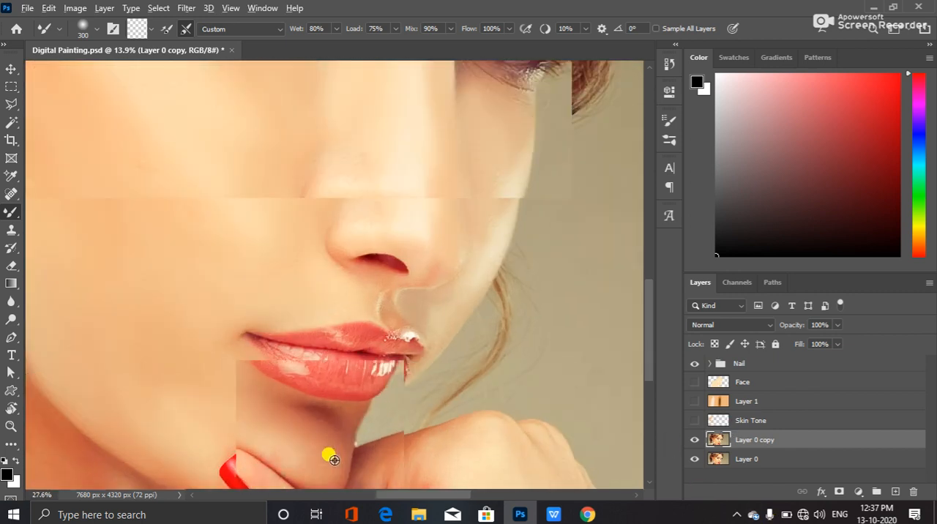
{"action": "scroll", "coordinate": [212, 413], "scroll_direction": "up", "scroll_amount": 3}
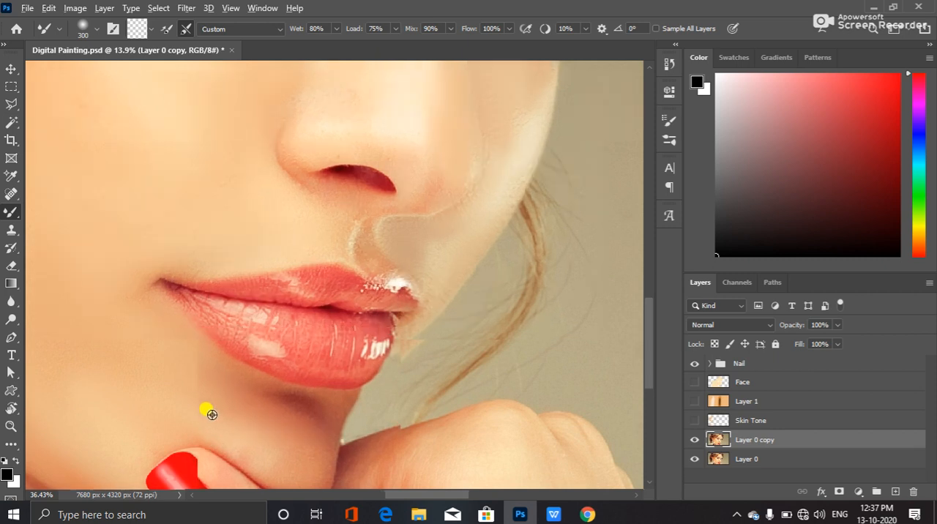
{"action": "scroll", "coordinate": [143, 330], "scroll_direction": "up", "scroll_amount": 3}
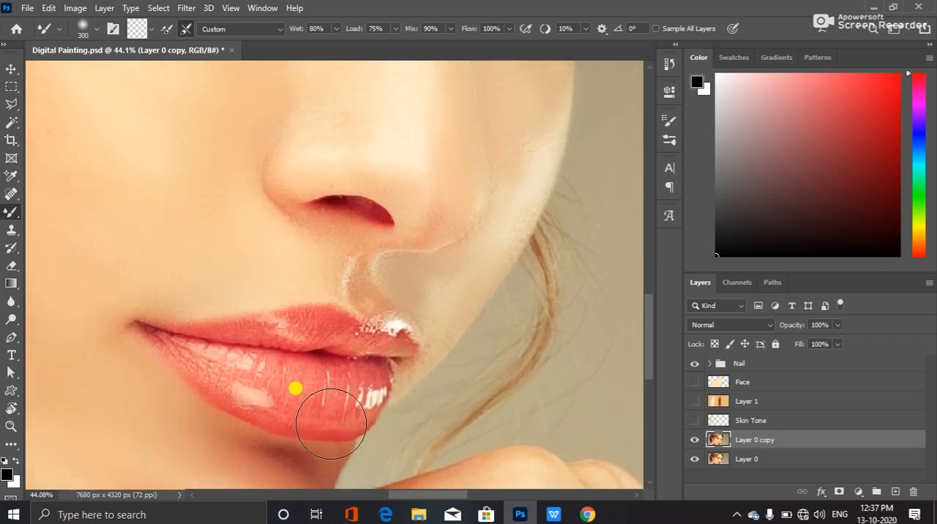
{"action": "scroll", "coordinate": [344, 403], "scroll_direction": "down", "scroll_amount": 2}
{"action": "scroll", "coordinate": [280, 408], "scroll_direction": "down", "scroll_amount": 2}
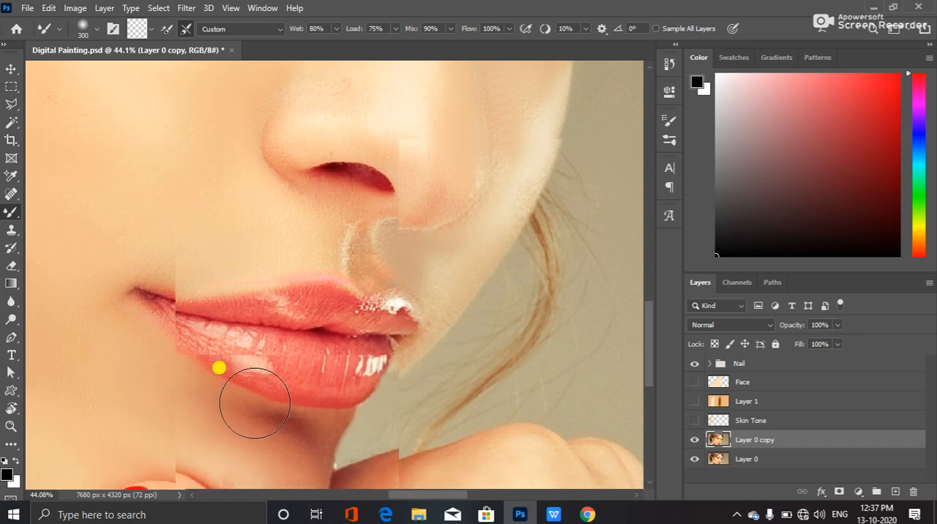
{"action": "scroll", "coordinate": [184, 387], "scroll_direction": "up", "scroll_amount": 1}
{"action": "scroll", "coordinate": [186, 387], "scroll_direction": "up", "scroll_amount": 4}
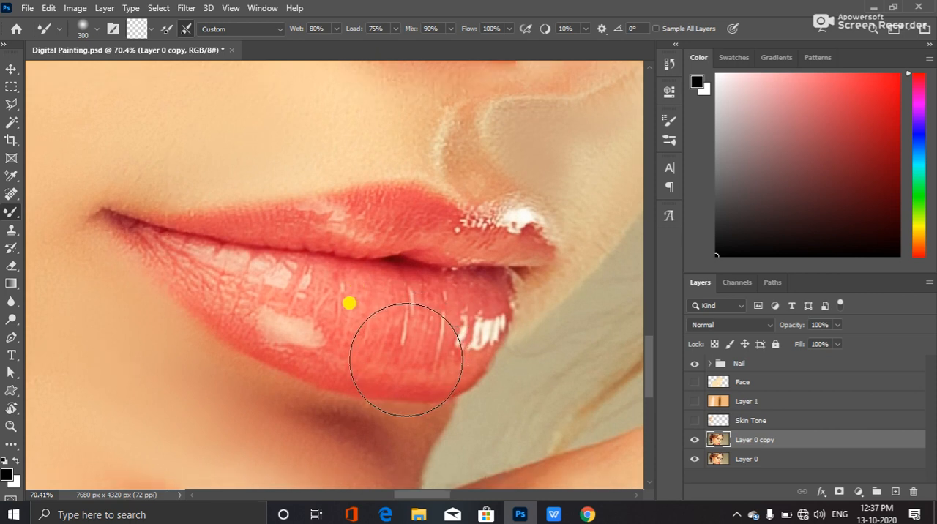
{"action": "left_click", "coordinate": [895, 491]}
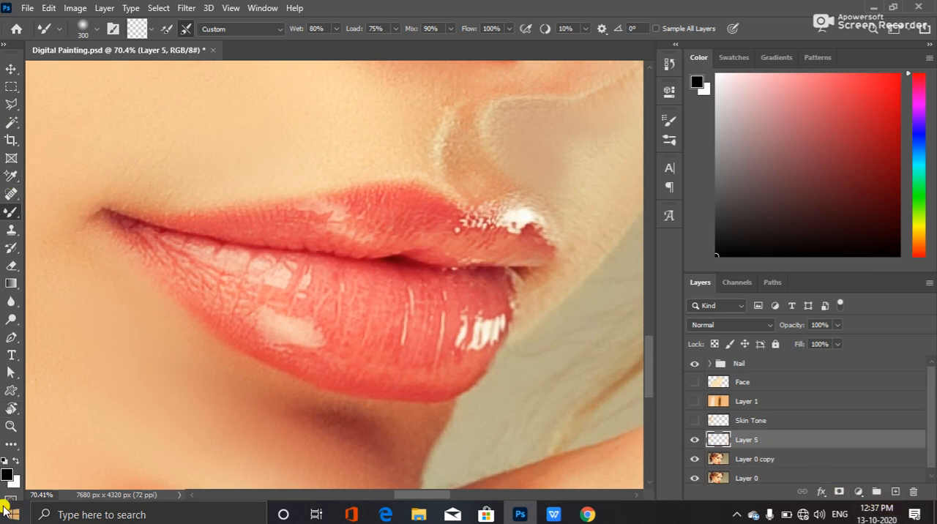
{"action": "left_click", "coordinate": [355, 330]}
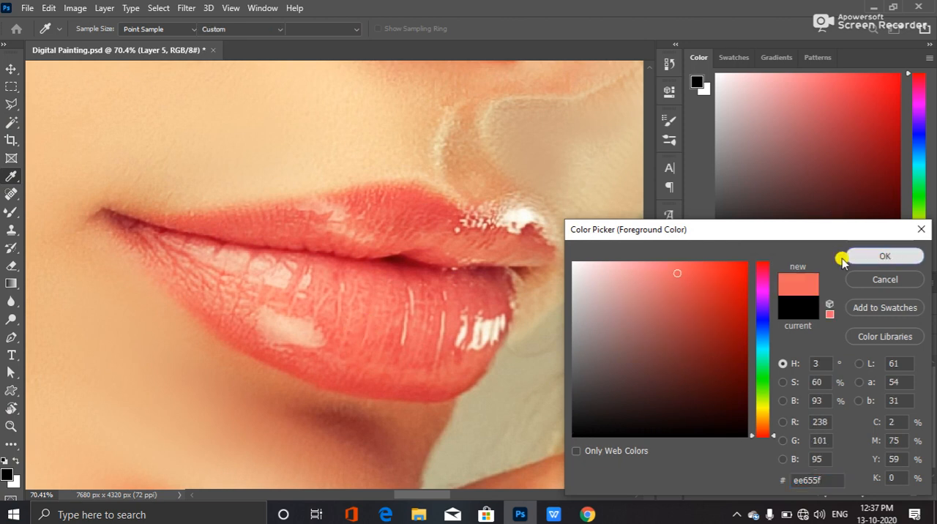
{"action": "left_click", "coordinate": [847, 255]}
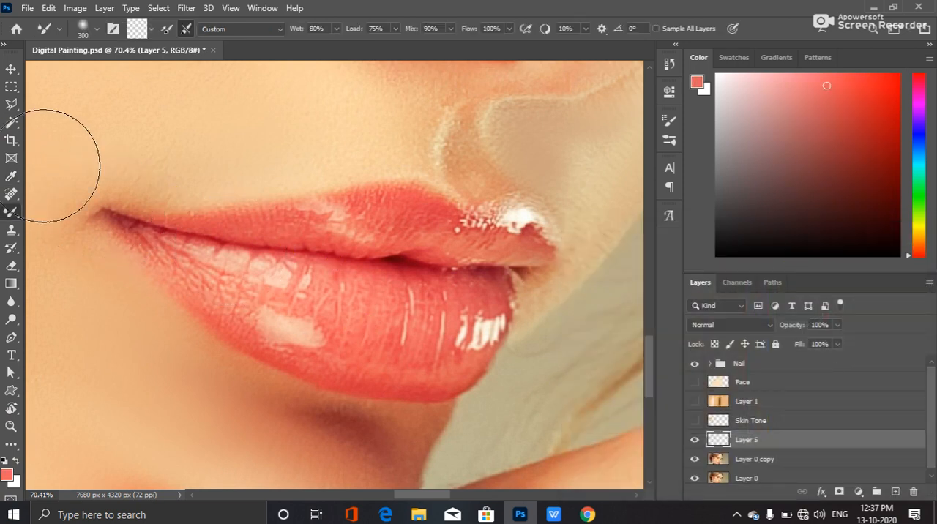
Paint over both lips on Layer 5 with a soft 200 px Brush and set the layer's opacity to 50%
{"action": "right_click", "coordinate": [16, 212]}
{"action": "left_click", "coordinate": [70, 210]}
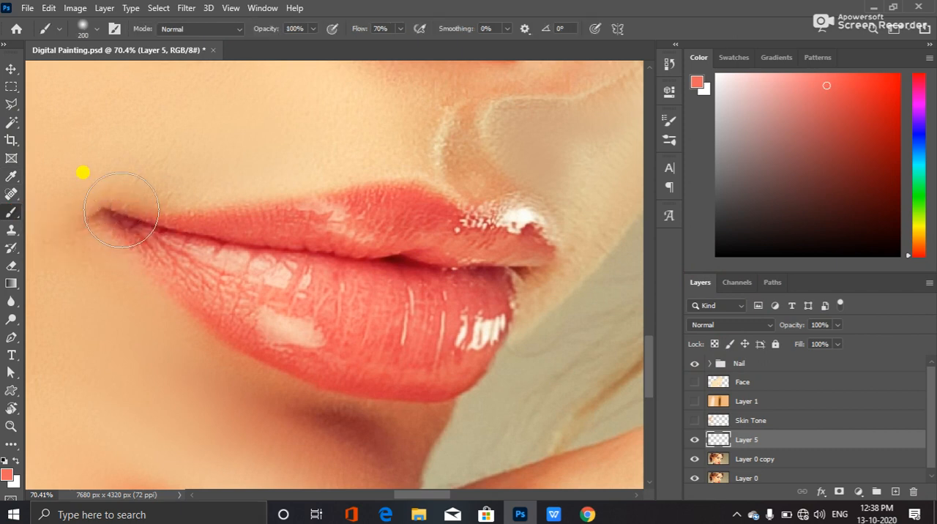
{"action": "mouse_move", "coordinate": [108, 216]}
{"action": "left_mouse_down"}
{"action": "mouse_move", "coordinate": [393, 199]}
{"action": "mouse_move", "coordinate": [495, 224]}
{"action": "mouse_move", "coordinate": [377, 225]}
{"action": "mouse_move", "coordinate": [504, 237]}
{"action": "mouse_move", "coordinate": [500, 292]}
{"action": "mouse_move", "coordinate": [465, 341]}
{"action": "mouse_move", "coordinate": [482, 300]}
{"action": "mouse_move", "coordinate": [474, 365]}
{"action": "mouse_move", "coordinate": [494, 314]}
{"action": "mouse_move", "coordinate": [455, 364]}
{"action": "mouse_move", "coordinate": [359, 346]}
{"action": "mouse_move", "coordinate": [279, 376]}
{"action": "mouse_move", "coordinate": [353, 363]}
{"action": "mouse_move", "coordinate": [394, 385]}
{"action": "mouse_move", "coordinate": [317, 383]}
{"action": "mouse_move", "coordinate": [142, 266]}
{"action": "mouse_move", "coordinate": [298, 314]}
{"action": "mouse_move", "coordinate": [129, 250]}
{"action": "mouse_move", "coordinate": [373, 275]}
{"action": "mouse_move", "coordinate": [225, 276]}
{"action": "mouse_move", "coordinate": [316, 329]}
{"action": "mouse_move", "coordinate": [383, 325]}
{"action": "mouse_move", "coordinate": [430, 300]}
{"action": "mouse_move", "coordinate": [417, 289]}
{"action": "mouse_move", "coordinate": [415, 300]}
{"action": "mouse_move", "coordinate": [439, 290]}
{"action": "mouse_move", "coordinate": [423, 271]}
{"action": "mouse_move", "coordinate": [402, 284]}
{"action": "mouse_move", "coordinate": [322, 265]}
{"action": "mouse_move", "coordinate": [271, 303]}
{"action": "mouse_move", "coordinate": [209, 321]}
{"action": "mouse_move", "coordinate": [241, 328]}
{"action": "mouse_move", "coordinate": [155, 241]}
{"action": "mouse_move", "coordinate": [426, 228]}
{"action": "mouse_move", "coordinate": [510, 250]}
{"action": "mouse_move", "coordinate": [501, 225]}
{"action": "mouse_move", "coordinate": [527, 244]}
{"action": "mouse_move", "coordinate": [529, 256]}
{"action": "mouse_move", "coordinate": [468, 309]}
{"action": "mouse_move", "coordinate": [477, 342]}
{"action": "mouse_move", "coordinate": [390, 358]}
{"action": "mouse_move", "coordinate": [385, 309]}
{"action": "mouse_move", "coordinate": [249, 279]}
{"action": "left_mouse_up"}
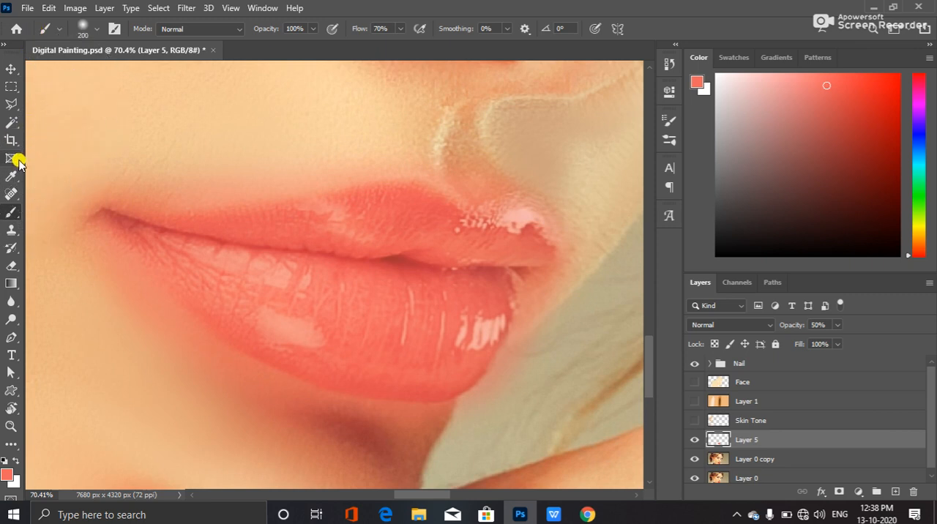
Set up the Eraser with the Soft Round Pressure Opacity tip at 50 px and 75% hardness
{"action": "left_click", "coordinate": [11, 266]}
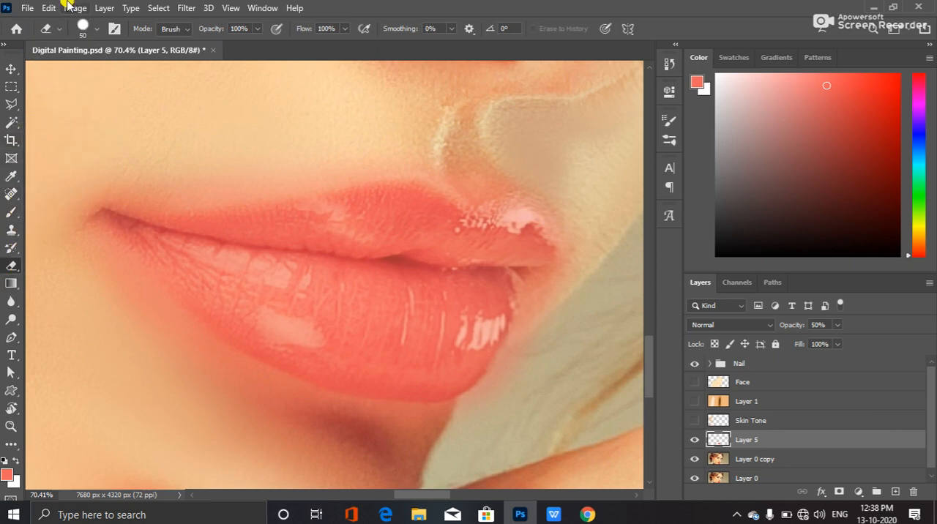
{"action": "left_click", "coordinate": [97, 31]}
{"action": "left_click", "coordinate": [107, 182]}
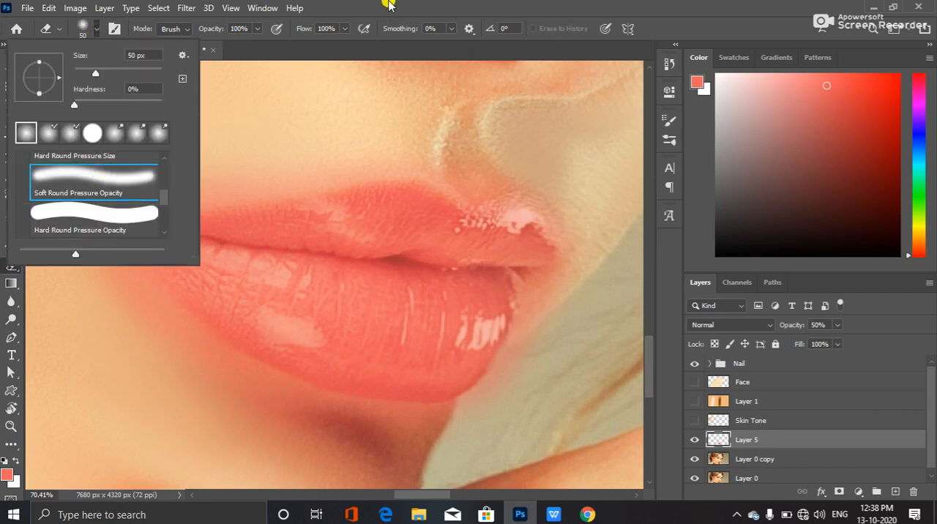
{"action": "left_click_drag", "start_coordinate": [78, 106], "coordinate": [87, 109]}
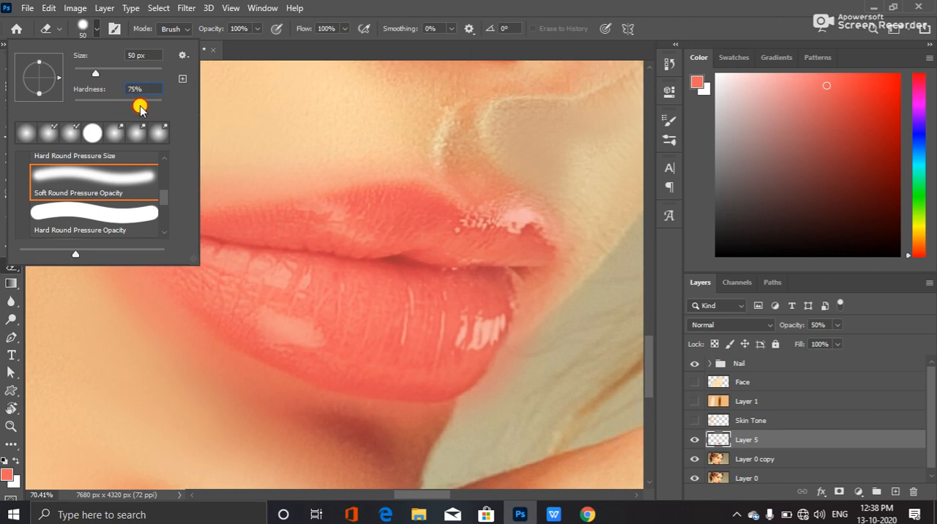
{"action": "key", "text": "Return"}
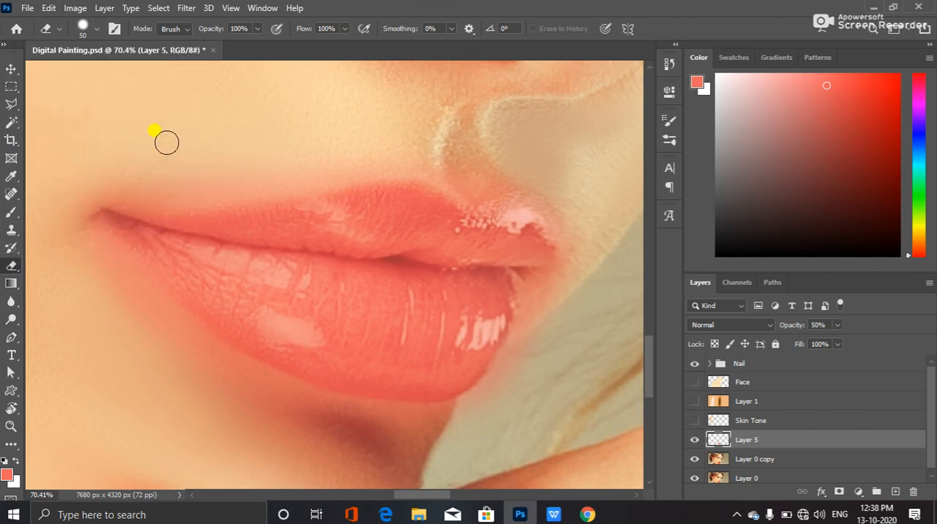
Erase the lip colour that spills onto the skin above the upper lip, from the near mouth corner to the central dip
{"action": "key", "text": "bracketright"}
{"action": "key", "text": "bracketright"}
{"action": "mouse_move", "coordinate": [114, 162]}
{"action": "left_mouse_down"}
{"action": "mouse_move", "coordinate": [152, 173]}
{"action": "mouse_move", "coordinate": [103, 161]}
{"action": "mouse_move", "coordinate": [142, 180]}
{"action": "mouse_move", "coordinate": [117, 171]}
{"action": "mouse_move", "coordinate": [125, 181]}
{"action": "mouse_move", "coordinate": [249, 177]}
{"action": "mouse_move", "coordinate": [314, 161]}
{"action": "mouse_move", "coordinate": [285, 160]}
{"action": "mouse_move", "coordinate": [437, 137]}
{"action": "mouse_move", "coordinate": [478, 171]}
{"action": "left_mouse_up"}
{"action": "key", "text": "bracketleft"}
{"action": "key", "text": "bracketleft"}
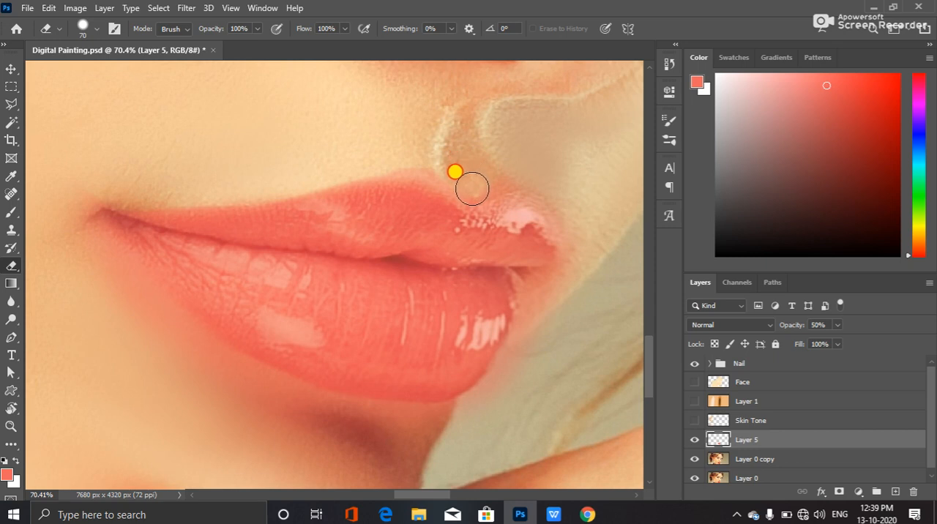
{"action": "left_click_drag", "start_coordinate": [450, 171], "coordinate": [421, 153]}
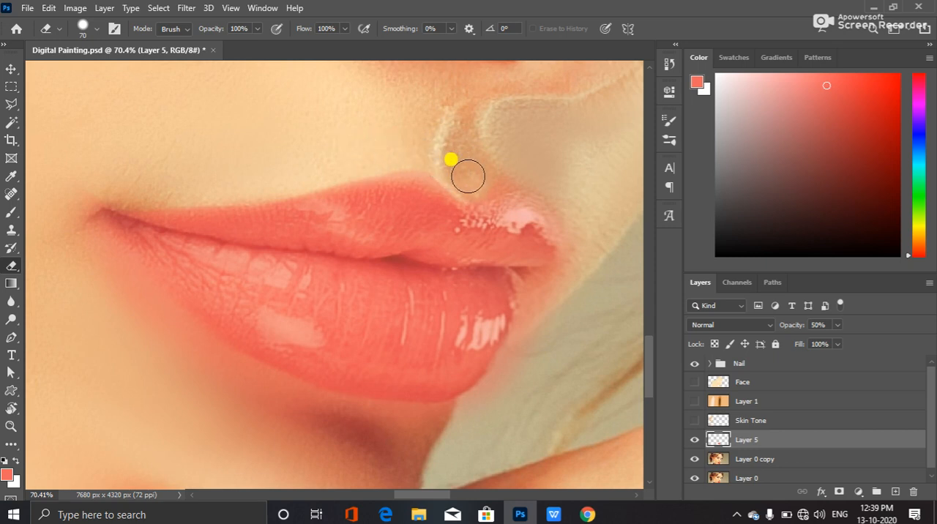
Erase the spilled colour around the far end of the lips and along the lower lip's outer edge, enlarging the Eraser to 125 px
{"action": "mouse_move", "coordinate": [480, 184]}
{"action": "left_mouse_down"}
{"action": "mouse_move", "coordinate": [545, 180]}
{"action": "mouse_move", "coordinate": [522, 178]}
{"action": "mouse_move", "coordinate": [570, 213]}
{"action": "mouse_move", "coordinate": [574, 231]}
{"action": "mouse_move", "coordinate": [545, 196]}
{"action": "mouse_move", "coordinate": [488, 174]}
{"action": "mouse_move", "coordinate": [538, 303]}
{"action": "mouse_move", "coordinate": [501, 389]}
{"action": "mouse_move", "coordinate": [470, 411]}
{"action": "mouse_move", "coordinate": [527, 346]}
{"action": "mouse_move", "coordinate": [496, 392]}
{"action": "mouse_move", "coordinate": [522, 346]}
{"action": "mouse_move", "coordinate": [484, 401]}
{"action": "mouse_move", "coordinate": [441, 427]}
{"action": "mouse_move", "coordinate": [459, 423]}
{"action": "mouse_move", "coordinate": [468, 412]}
{"action": "mouse_move", "coordinate": [431, 429]}
{"action": "mouse_move", "coordinate": [562, 303]}
{"action": "mouse_move", "coordinate": [583, 247]}
{"action": "mouse_move", "coordinate": [573, 234]}
{"action": "mouse_move", "coordinate": [579, 269]}
{"action": "mouse_move", "coordinate": [552, 290]}
{"action": "mouse_move", "coordinate": [583, 256]}
{"action": "mouse_move", "coordinate": [579, 231]}
{"action": "mouse_move", "coordinate": [575, 283]}
{"action": "left_mouse_up"}
{"action": "mouse_move", "coordinate": [92, 227]}
{"action": "left_mouse_down"}
{"action": "mouse_move", "coordinate": [107, 248]}
{"action": "mouse_move", "coordinate": [84, 234]}
{"action": "mouse_move", "coordinate": [111, 278]}
{"action": "mouse_move", "coordinate": [185, 351]}
{"action": "mouse_move", "coordinate": [234, 382]}
{"action": "mouse_move", "coordinate": [374, 433]}
{"action": "mouse_move", "coordinate": [456, 432]}
{"action": "mouse_move", "coordinate": [349, 434]}
{"action": "mouse_move", "coordinate": [416, 442]}
{"action": "mouse_move", "coordinate": [412, 431]}
{"action": "mouse_move", "coordinate": [117, 243]}
{"action": "mouse_move", "coordinate": [101, 152]}
{"action": "mouse_move", "coordinate": [94, 177]}
{"action": "mouse_move", "coordinate": [61, 179]}
{"action": "mouse_move", "coordinate": [74, 185]}
{"action": "mouse_move", "coordinate": [75, 172]}
{"action": "mouse_move", "coordinate": [263, 151]}
{"action": "mouse_move", "coordinate": [519, 265]}
{"action": "mouse_move", "coordinate": [522, 302]}
{"action": "left_mouse_up"}
{"action": "key", "text": "bracketright"}
{"action": "key", "text": "bracketright"}
{"action": "key", "text": "bracketright"}
{"action": "key", "text": "bracketright"}
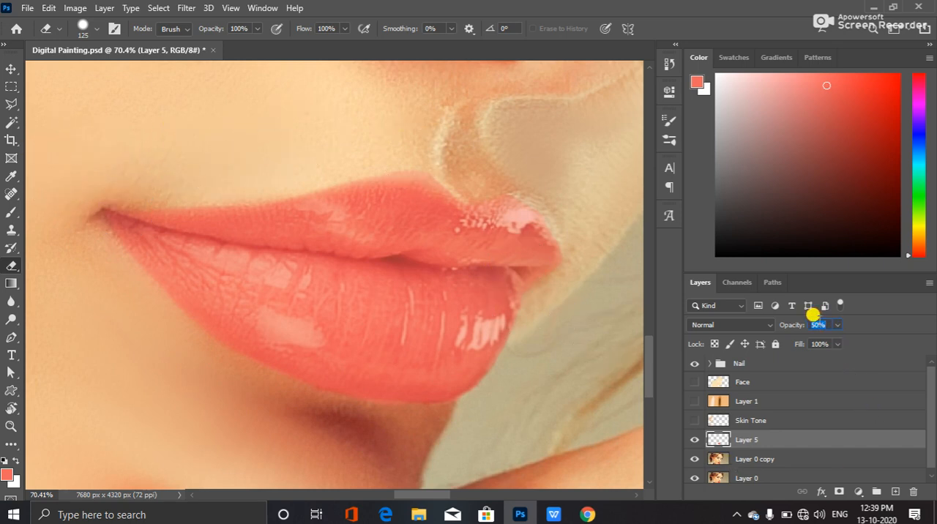
Set Layer 5's opacity to 100% and hide the layer
{"action": "key", "text": "Return"}
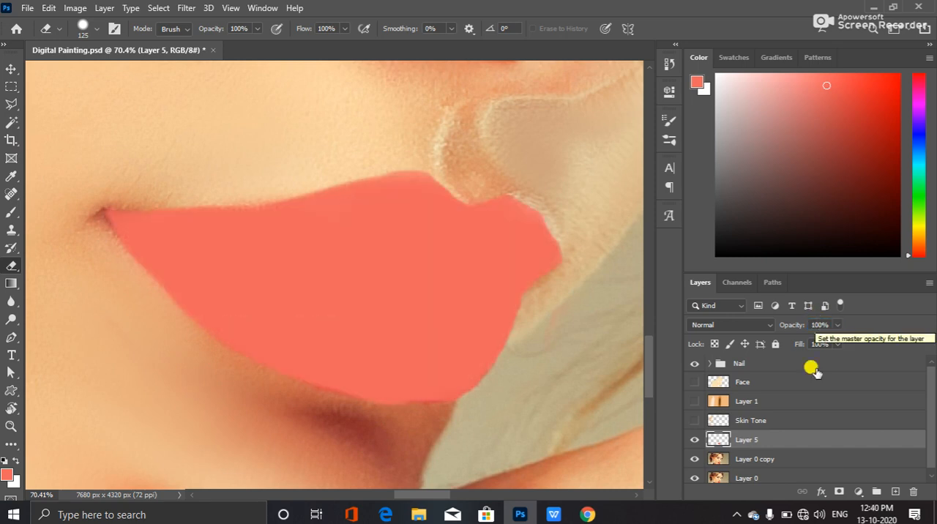
{"action": "left_click", "coordinate": [694, 440]}
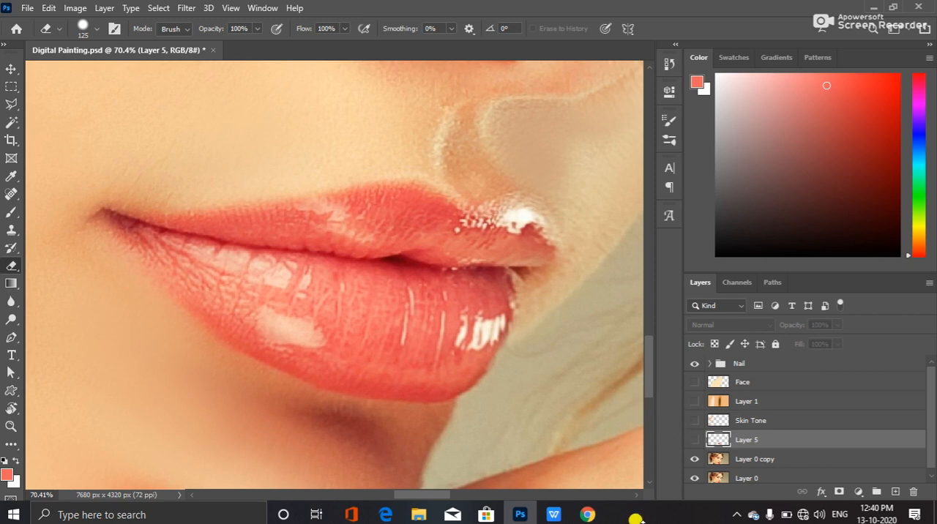
Set the foreground colour to fac3a5, sampled from the lower lip's large highlight, and add a new layer above Layer 5
{"action": "left_click", "coordinate": [9, 475]}
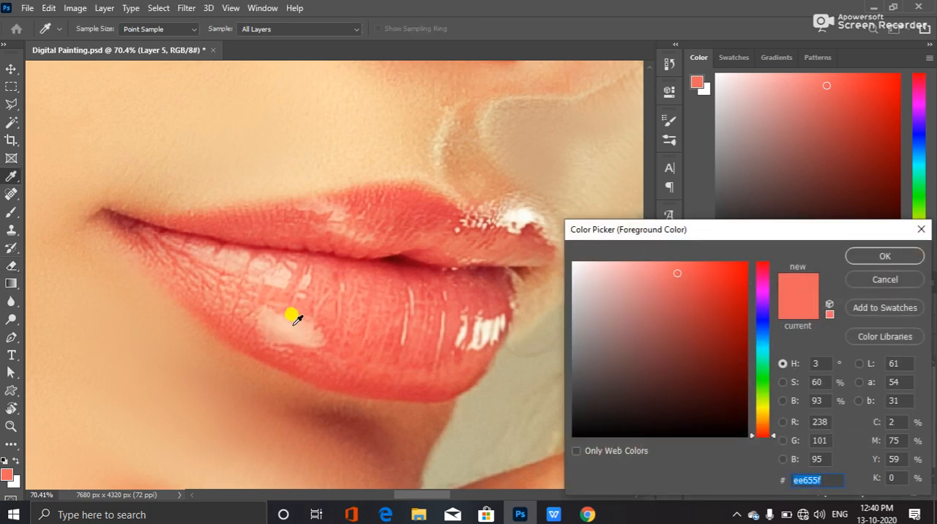
{"action": "left_click", "coordinate": [291, 315]}
{"action": "left_click", "coordinate": [870, 253]}
{"action": "key", "text": "e"}
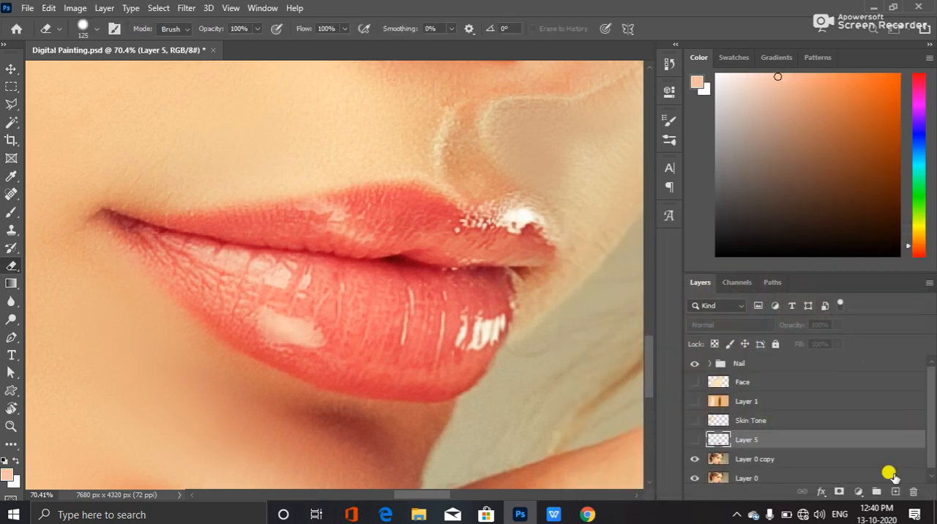
{"action": "key", "text": "ctrl+shift+alt+n"}
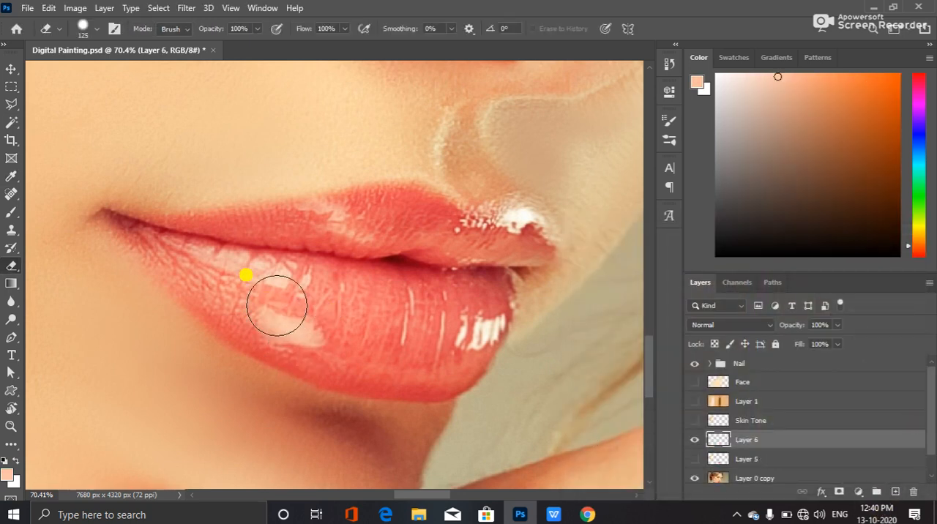
{"action": "key", "text": "bracketleft"}
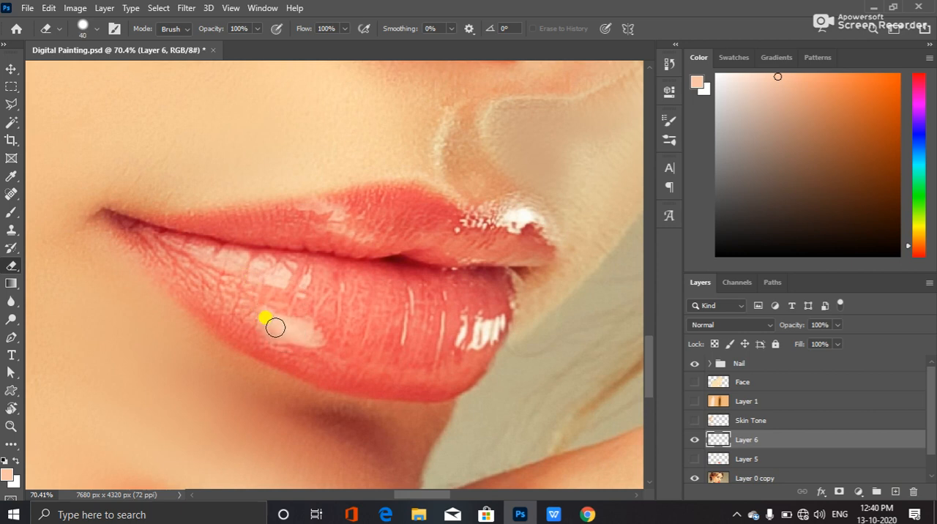
{"action": "mouse_move", "coordinate": [304, 334]}
{"action": "left_mouse_down"}
{"action": "mouse_move", "coordinate": [308, 326]}
{"action": "mouse_move", "coordinate": [276, 319]}
{"action": "left_mouse_up"}
{"action": "left_click", "coordinate": [695, 459]}
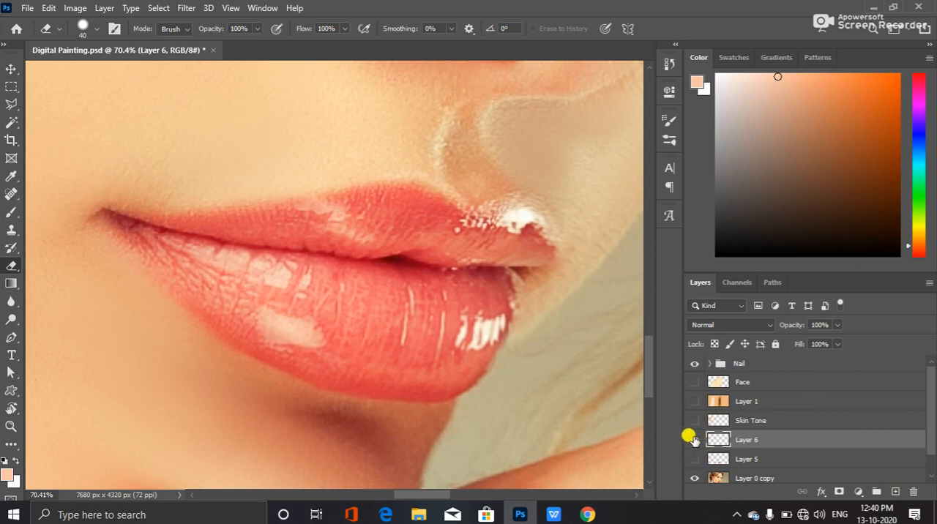
{"action": "left_click", "coordinate": [694, 439]}
{"action": "left_click", "coordinate": [694, 439]}
Paint over the lower lip's large highlight on Layer 6 with a small soft Brush and compare by toggling that layer, leaving it shown
{"action": "left_click", "coordinate": [11, 212]}
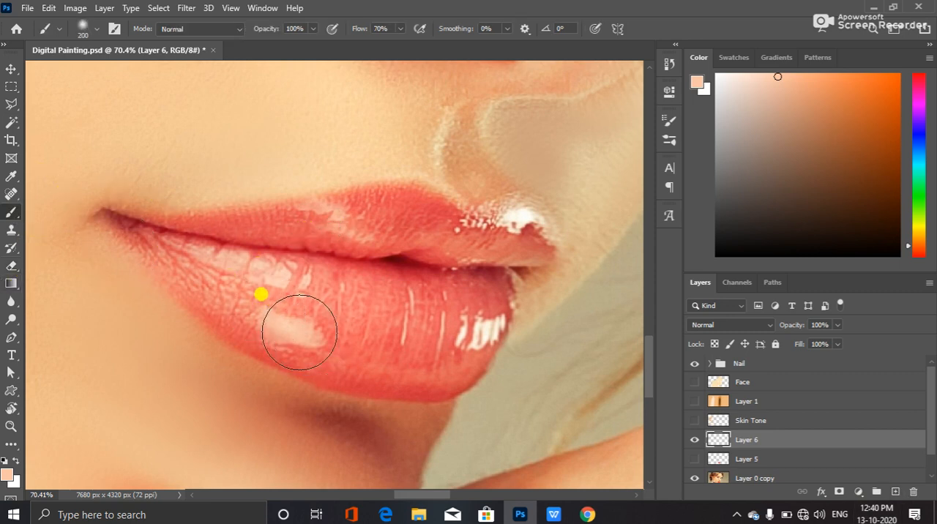
{"action": "key", "text": "bracketleft"}
{"action": "key", "text": "bracketleft"}
{"action": "key", "text": "bracketleft"}
{"action": "key", "text": "bracketleft"}
{"action": "key", "text": "bracketleft"}
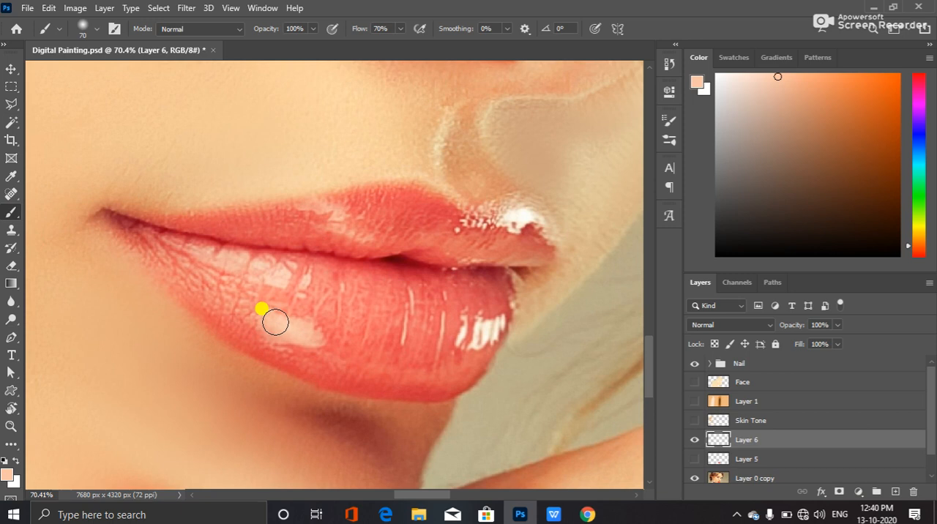
{"action": "left_click_drag", "start_coordinate": [269, 320], "coordinate": [303, 335]}
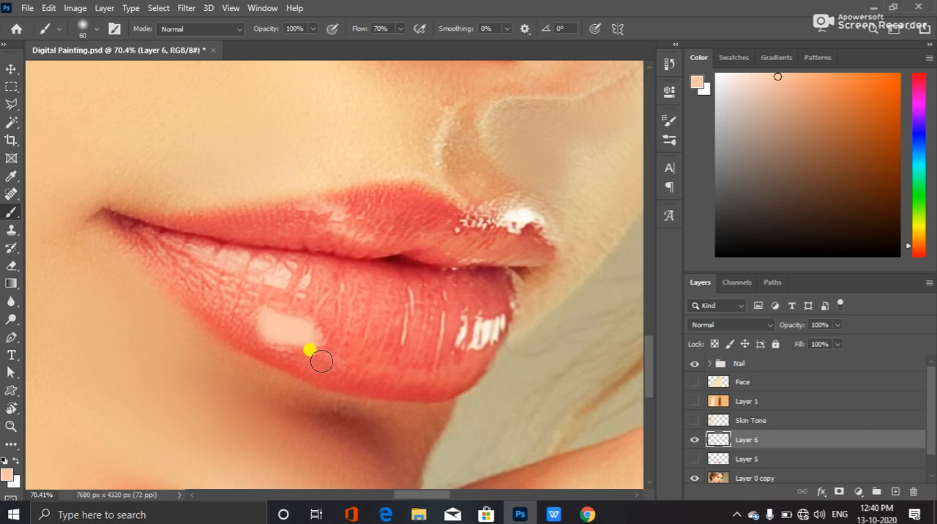
{"action": "left_click", "coordinate": [693, 439]}
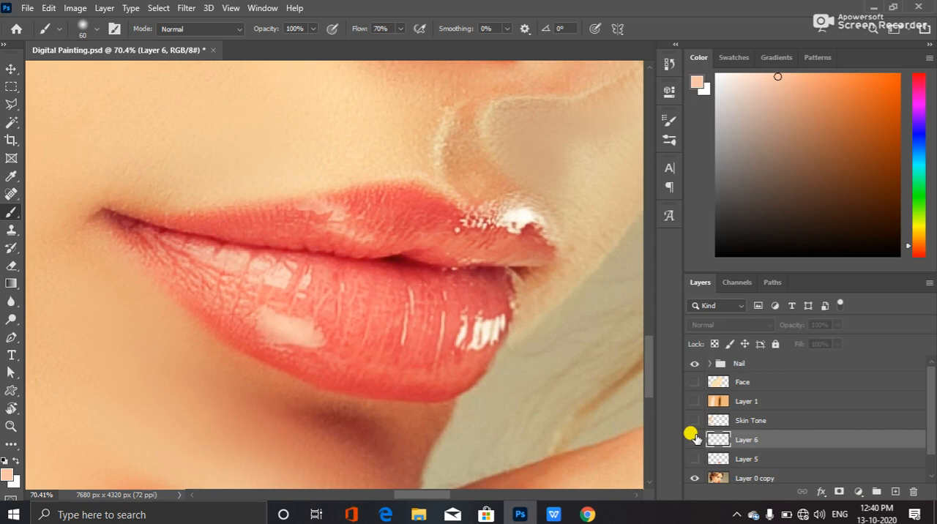
{"action": "left_click", "coordinate": [694, 439]}
Set the foreground colour to the pale cream sampled from the bright highlight streaks near the far end of the lower lip
{"action": "key", "text": "bracketleft"}
{"action": "key", "text": "bracketleft"}
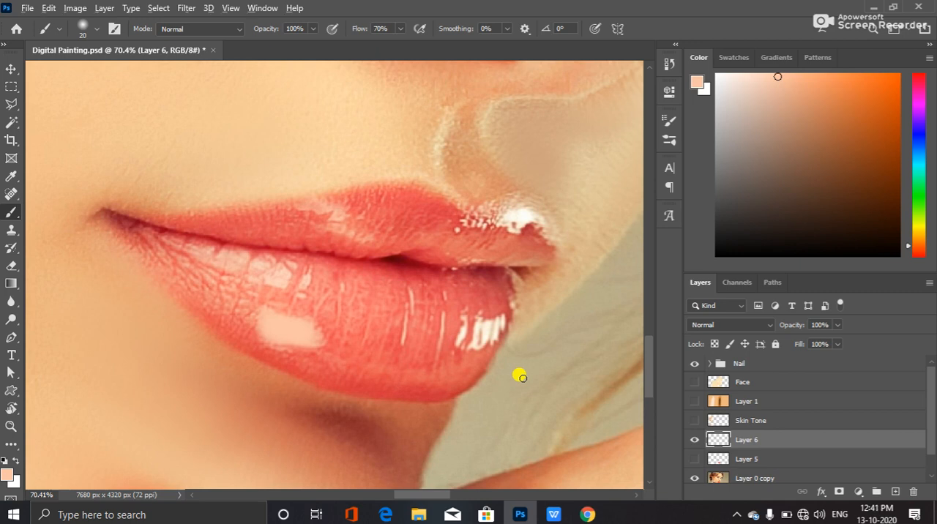
{"action": "scroll", "coordinate": [519, 376], "scroll_direction": "up", "scroll_amount": 5}
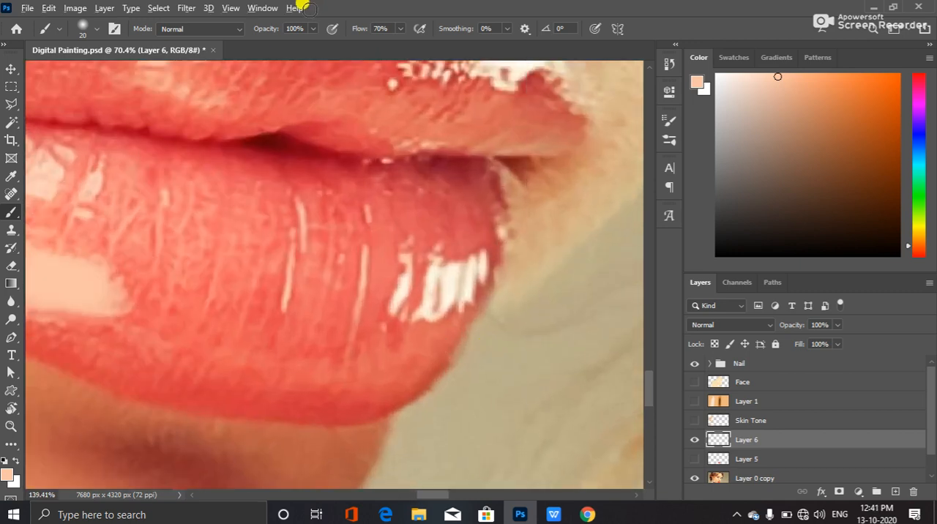
{"action": "scroll", "coordinate": [468, 219], "scroll_direction": "up", "scroll_amount": 2}
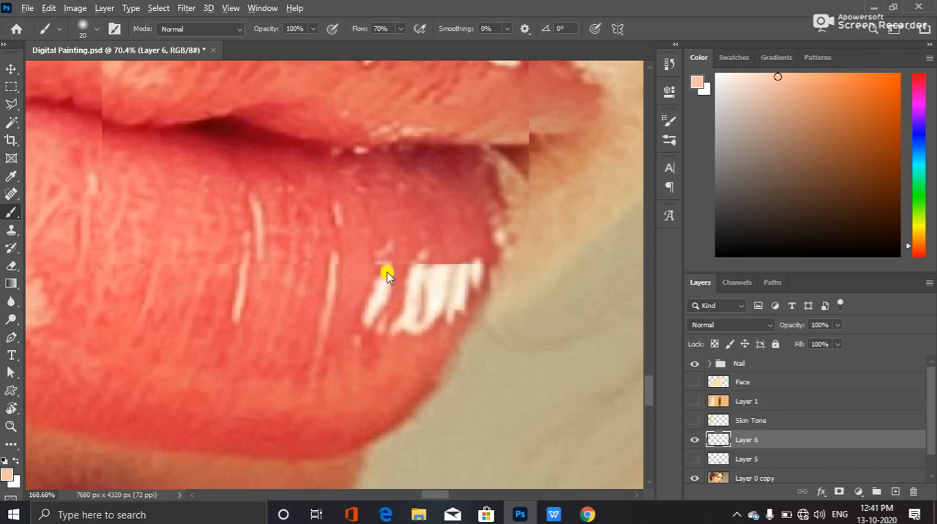
{"action": "scroll", "coordinate": [431, 372], "scroll_direction": "up", "scroll_amount": 3}
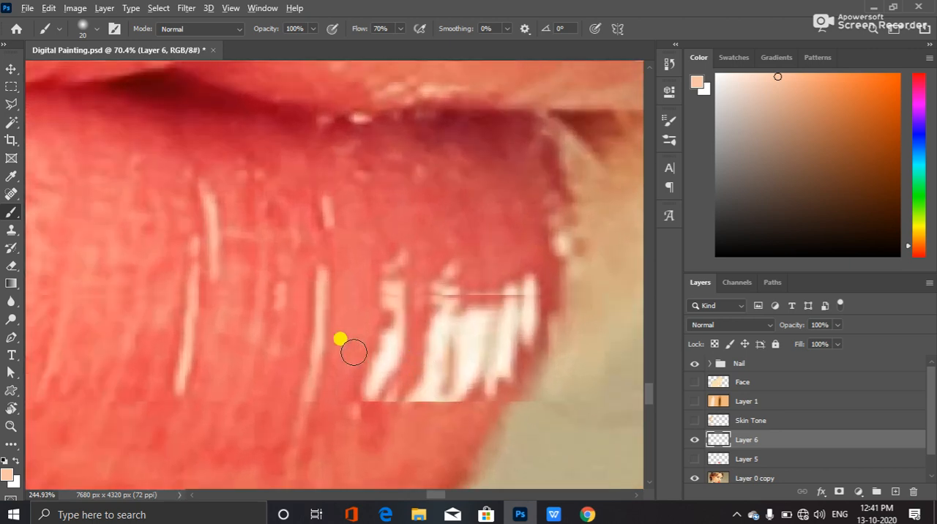
{"action": "scroll", "coordinate": [419, 353], "scroll_direction": "up", "scroll_amount": 1}
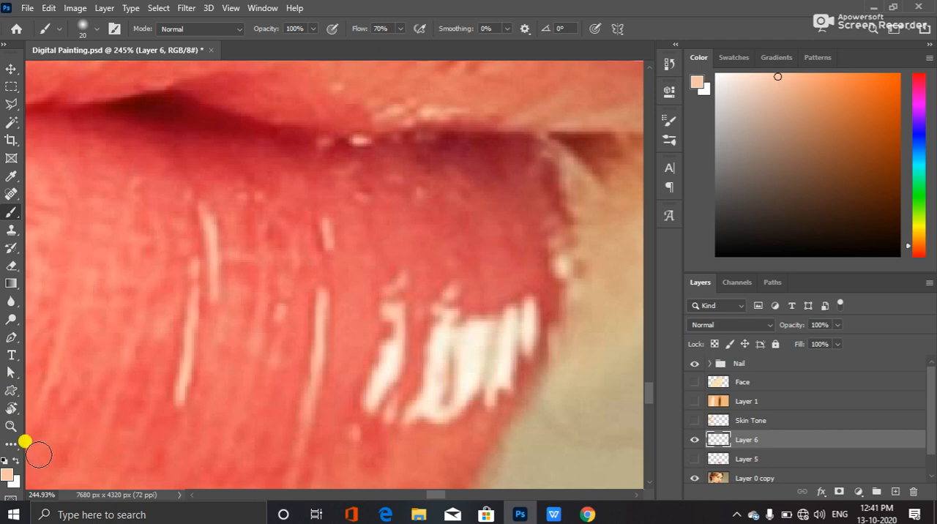
{"action": "left_click", "coordinate": [9, 480]}
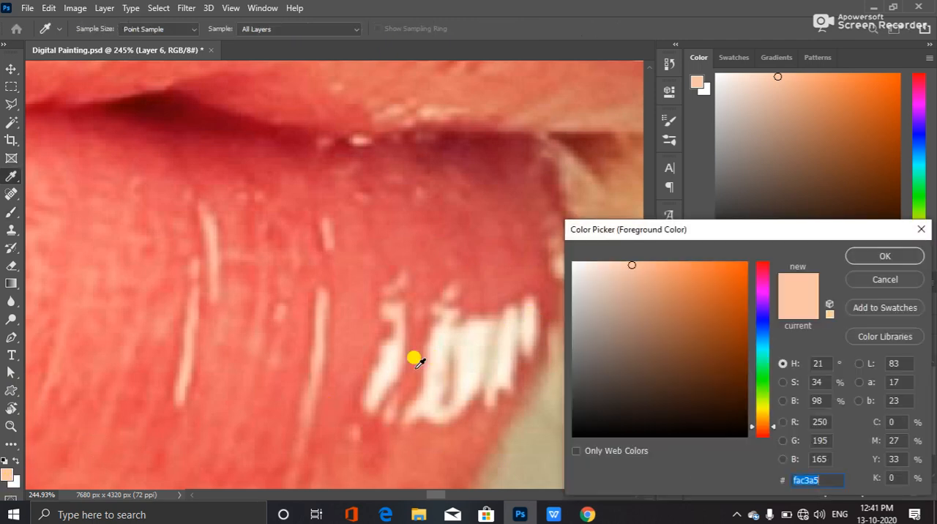
{"action": "left_click", "coordinate": [439, 351]}
{"action": "left_click", "coordinate": [885, 256]}
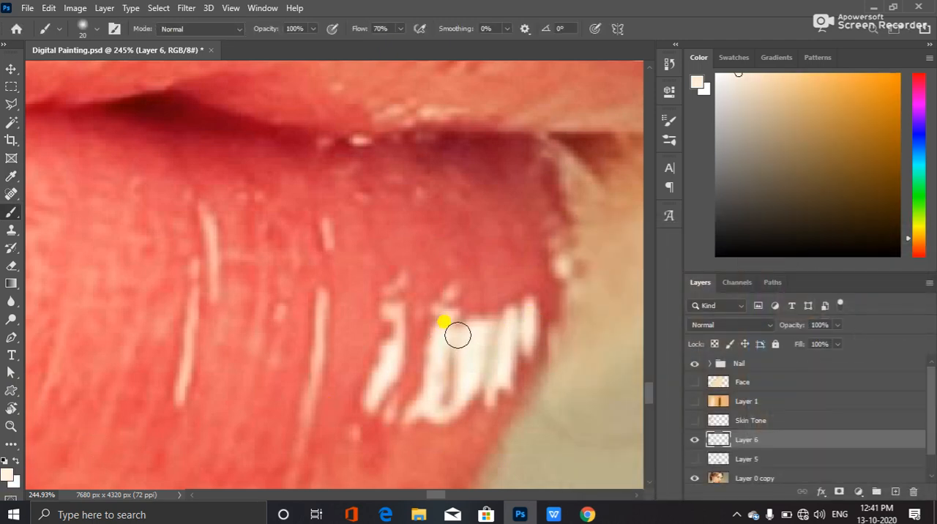
Paint over the cluster of bright streaks near the lower lip's far end with the Brush reduced to 9 px
{"action": "key", "text": "bracketleft"}
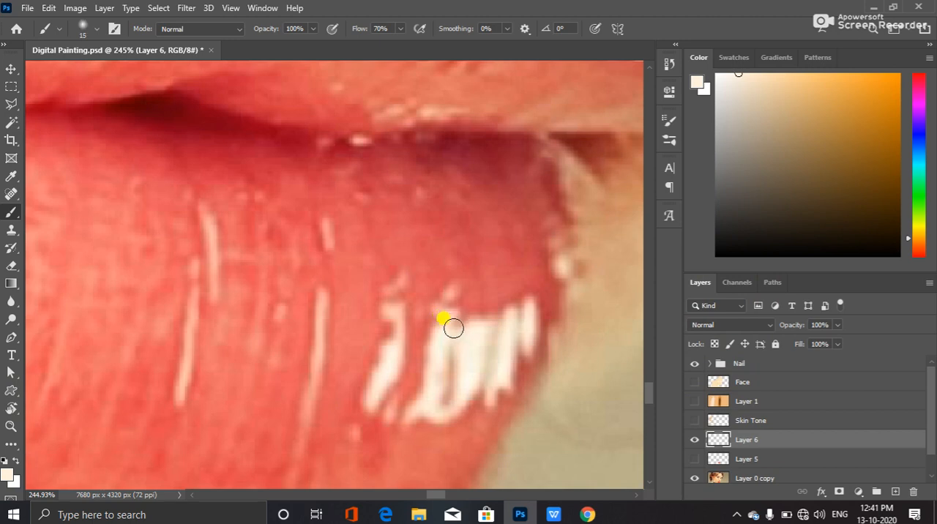
{"action": "key", "text": "bracketleft"}
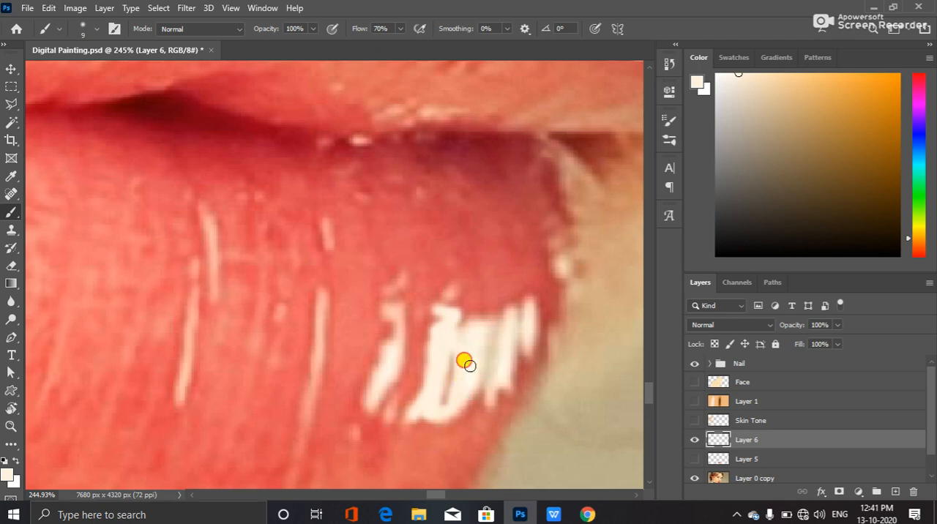
{"action": "mouse_move", "coordinate": [488, 334]}
{"action": "left_mouse_down"}
{"action": "mouse_move", "coordinate": [452, 404]}
{"action": "mouse_move", "coordinate": [459, 399]}
{"action": "left_mouse_up"}
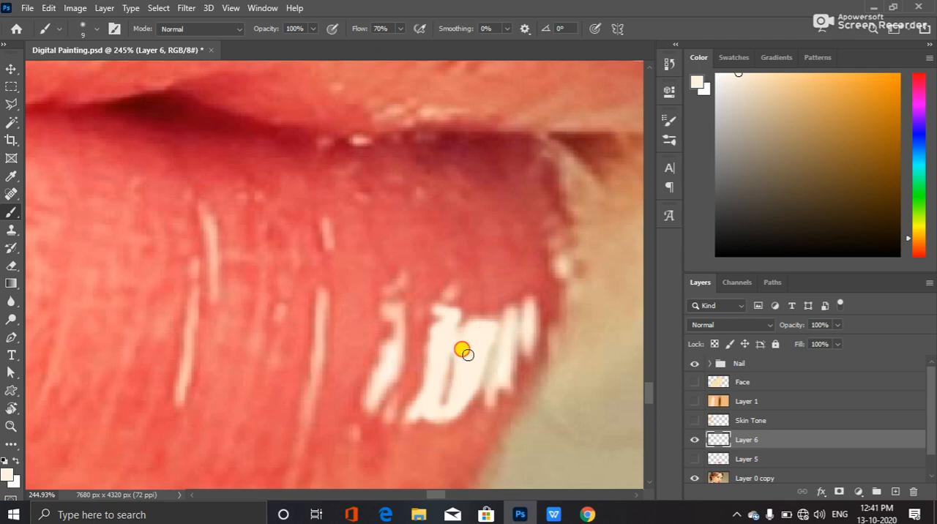
{"action": "mouse_move", "coordinate": [511, 312]}
{"action": "left_mouse_down"}
{"action": "mouse_move", "coordinate": [489, 398]}
{"action": "mouse_move", "coordinate": [493, 377]}
{"action": "mouse_move", "coordinate": [507, 380]}
{"action": "mouse_move", "coordinate": [511, 322]}
{"action": "mouse_move", "coordinate": [529, 307]}
{"action": "mouse_move", "coordinate": [527, 354]}
{"action": "mouse_move", "coordinate": [520, 331]}
{"action": "left_mouse_up"}
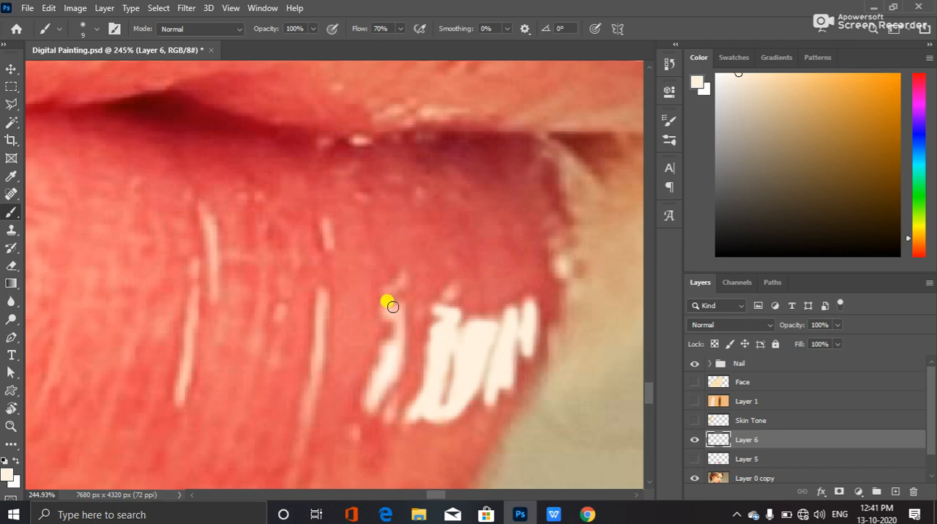
{"action": "mouse_move", "coordinate": [389, 312]}
{"action": "left_mouse_down"}
{"action": "mouse_move", "coordinate": [386, 371]}
{"action": "mouse_move", "coordinate": [370, 392]}
{"action": "mouse_move", "coordinate": [387, 350]}
{"action": "left_mouse_up"}
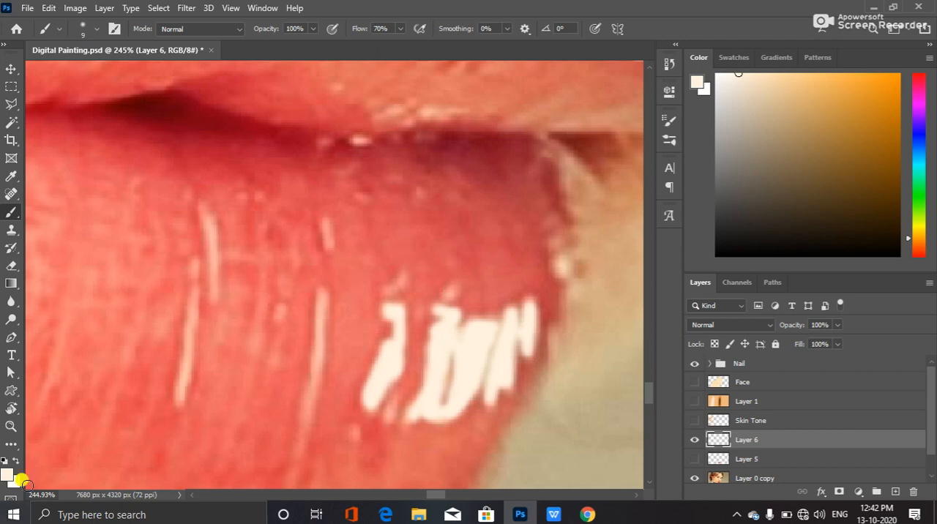
Set the foreground colour to ffb4a1, sampled from the thin streak beside the bright cluster, and paint along that streak
{"action": "left_click", "coordinate": [8, 474]}
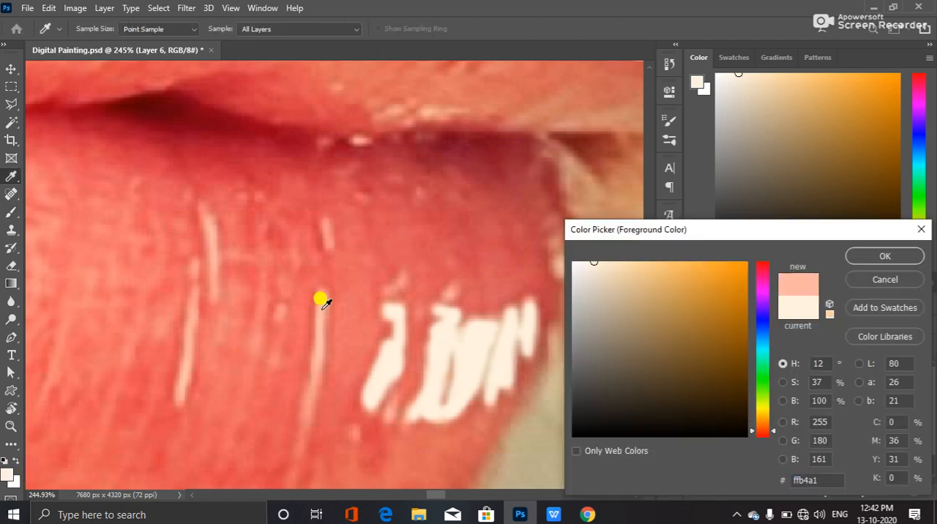
{"action": "left_click", "coordinate": [320, 298]}
{"action": "left_click", "coordinate": [852, 255]}
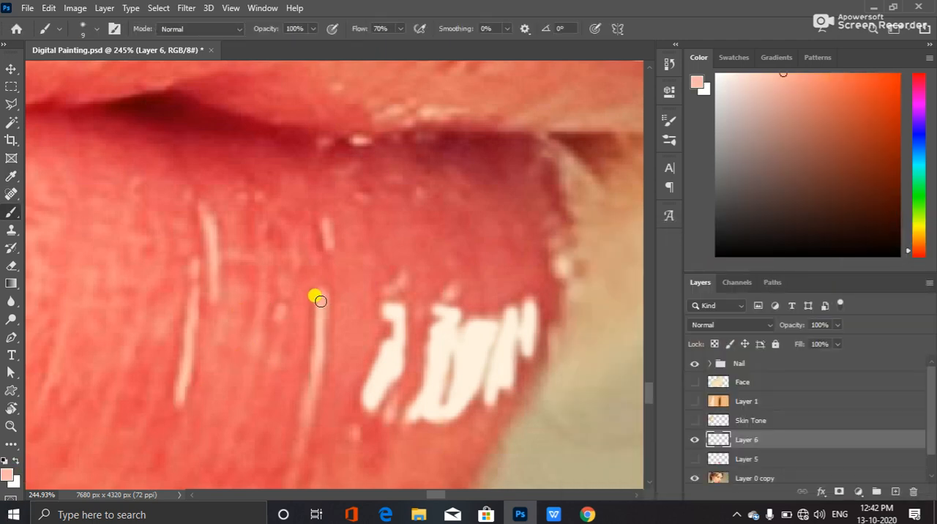
{"action": "left_click_drag", "start_coordinate": [321, 296], "coordinate": [308, 406]}
Set the foreground colour to ef7f74, sampled from the long streak's lower part, and paint over that part and the short streak above it
{"action": "left_click", "coordinate": [11, 476]}
{"action": "left_click", "coordinate": [303, 402]}
{"action": "key", "text": "Return"}
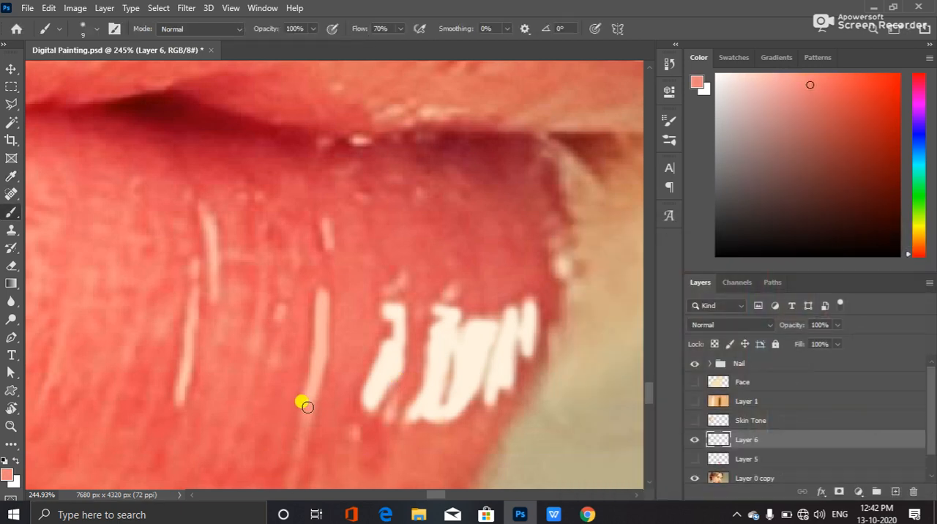
{"action": "left_click_drag", "start_coordinate": [308, 398], "coordinate": [280, 502]}
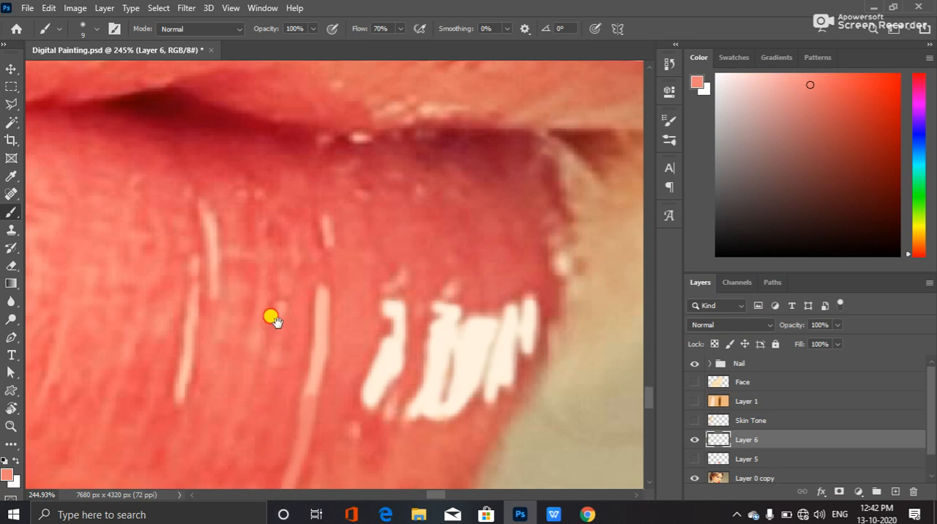
{"action": "scroll", "coordinate": [272, 322], "scroll_direction": "down", "scroll_amount": 3}
{"action": "left_click_drag", "start_coordinate": [279, 323], "coordinate": [281, 334]}
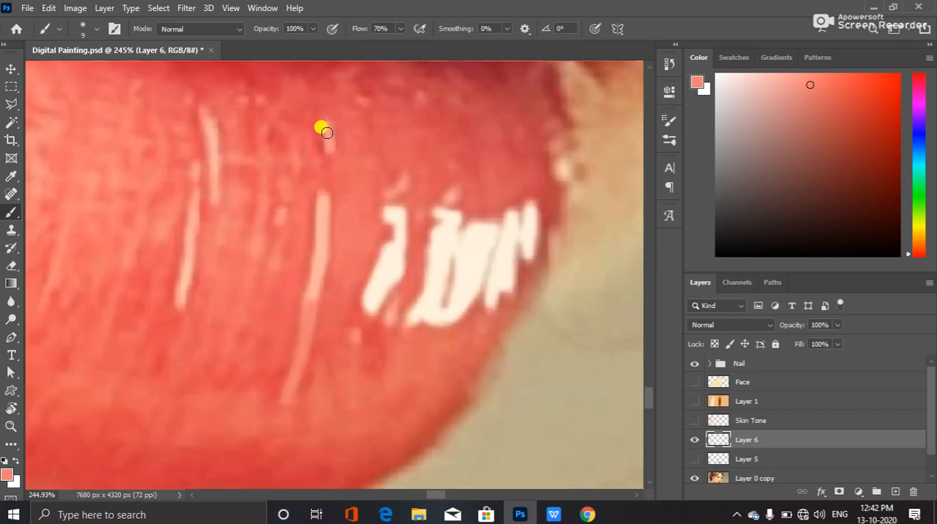
{"action": "left_click_drag", "start_coordinate": [327, 128], "coordinate": [329, 152]}
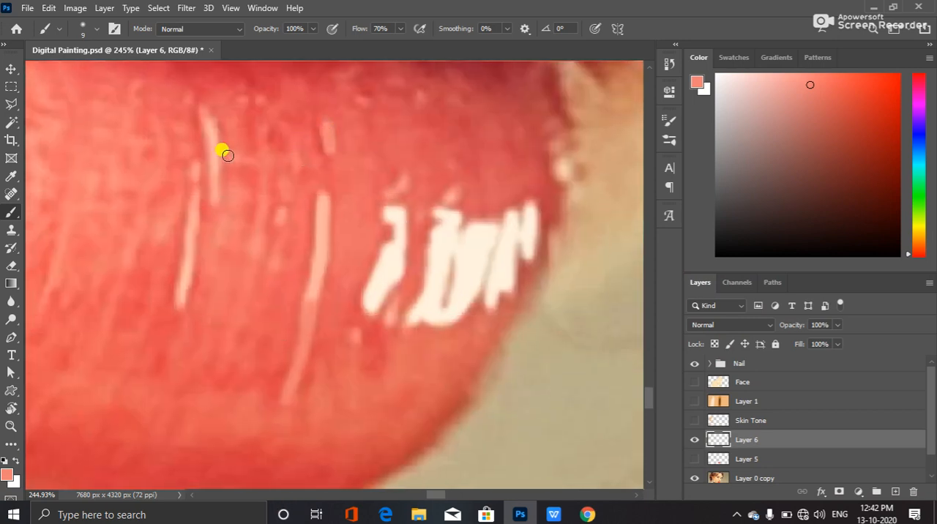
Sample the pale pink of the tall thin streak as foreground colour and paint over the pair of streaks there
{"action": "left_click", "coordinate": [9, 480]}
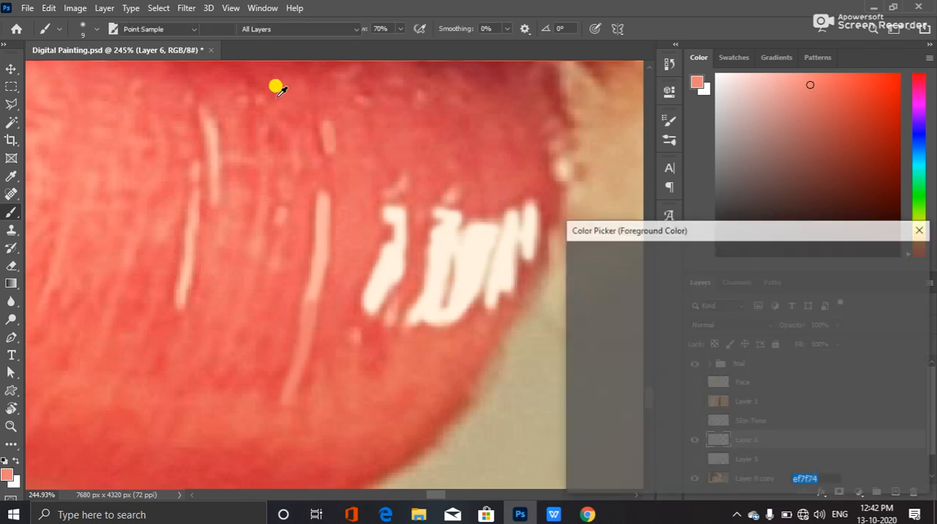
{"action": "left_click", "coordinate": [209, 126]}
{"action": "left_click", "coordinate": [864, 252]}
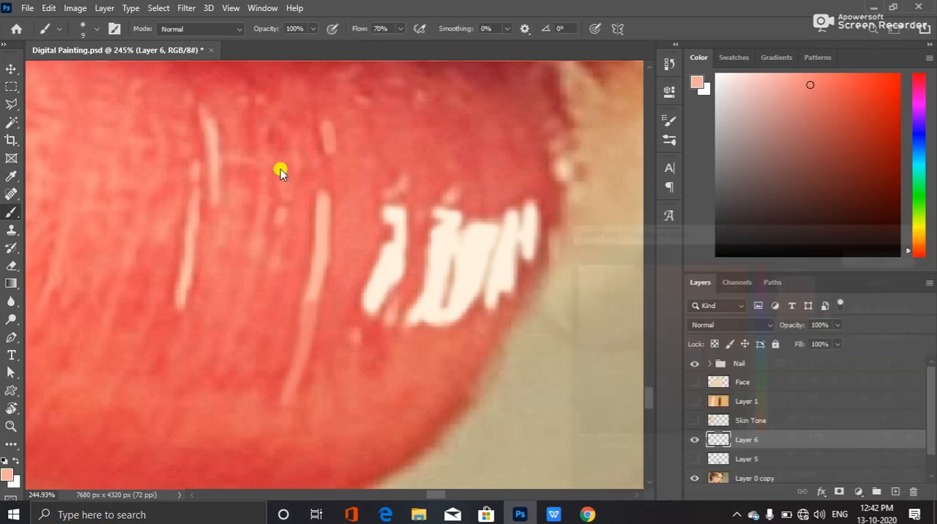
{"action": "mouse_move", "coordinate": [205, 115]}
{"action": "left_mouse_down"}
{"action": "mouse_move", "coordinate": [217, 195]}
{"action": "mouse_move", "coordinate": [193, 187]}
{"action": "mouse_move", "coordinate": [196, 169]}
{"action": "mouse_move", "coordinate": [176, 308]}
{"action": "left_mouse_up"}
Set the foreground colour to f08176, sampled from the short streak, and paint over that streak
{"action": "left_click", "coordinate": [6, 476]}
{"action": "left_click", "coordinate": [327, 137]}
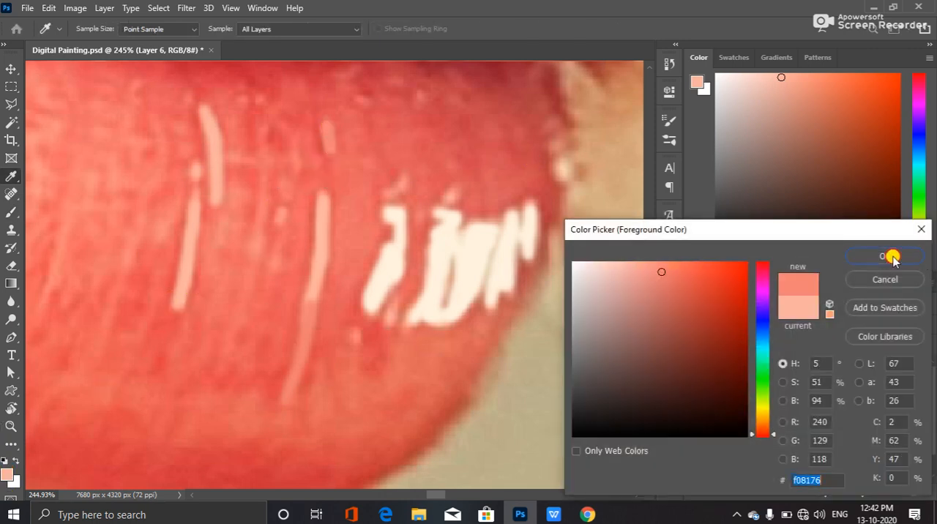
{"action": "left_click", "coordinate": [892, 258]}
{"action": "left_click_drag", "start_coordinate": [324, 127], "coordinate": [331, 150]}
Set the foreground colour to f1c3ab, sampled from the forked highlight above the large painted one, and paint over it and the adjacent angular patch
{"action": "left_click_drag", "start_coordinate": [367, 183], "coordinate": [397, 309]}
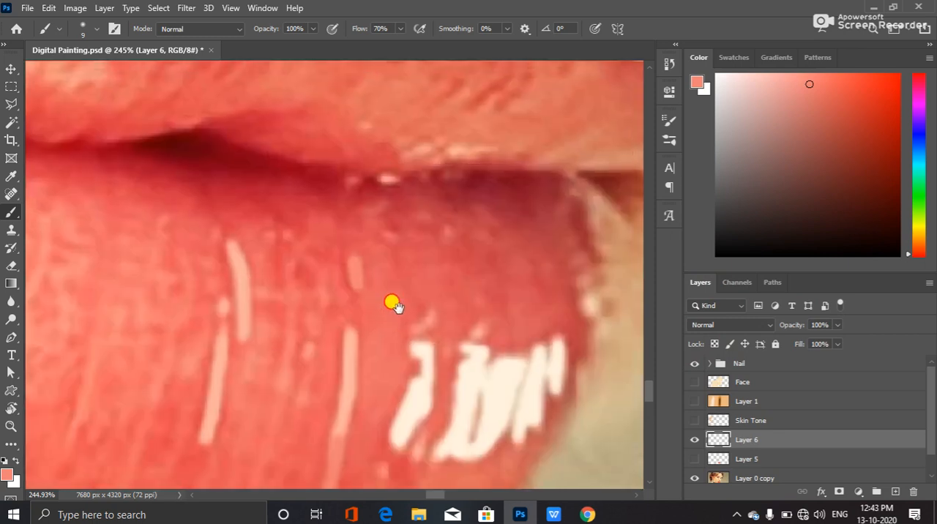
{"action": "left_click_drag", "start_coordinate": [222, 303], "coordinate": [261, 255]}
{"action": "left_click_drag", "start_coordinate": [270, 318], "coordinate": [354, 207]}
{"action": "left_click_drag", "start_coordinate": [169, 307], "coordinate": [351, 307]}
{"action": "left_click_drag", "start_coordinate": [243, 266], "coordinate": [447, 328]}
{"action": "left_click_drag", "start_coordinate": [306, 290], "coordinate": [336, 351]}
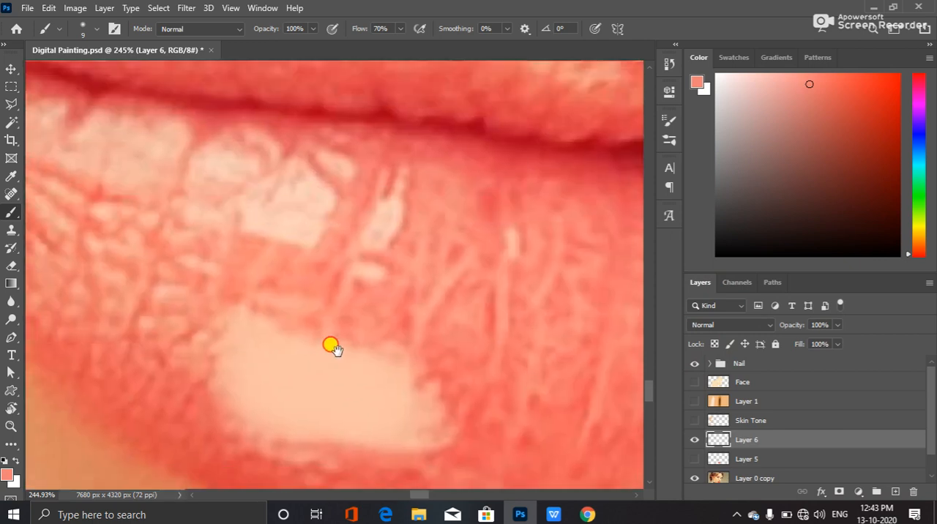
{"action": "left_click", "coordinate": [9, 478]}
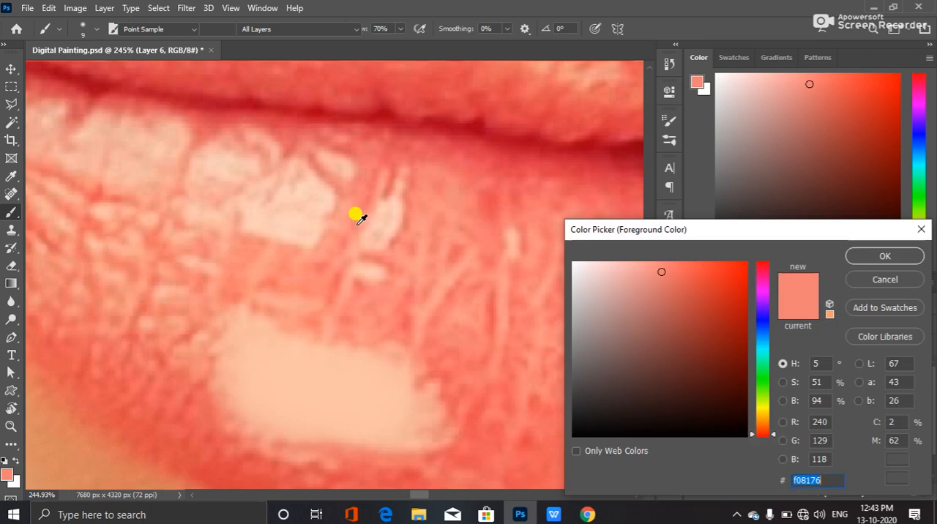
{"action": "left_click", "coordinate": [387, 211]}
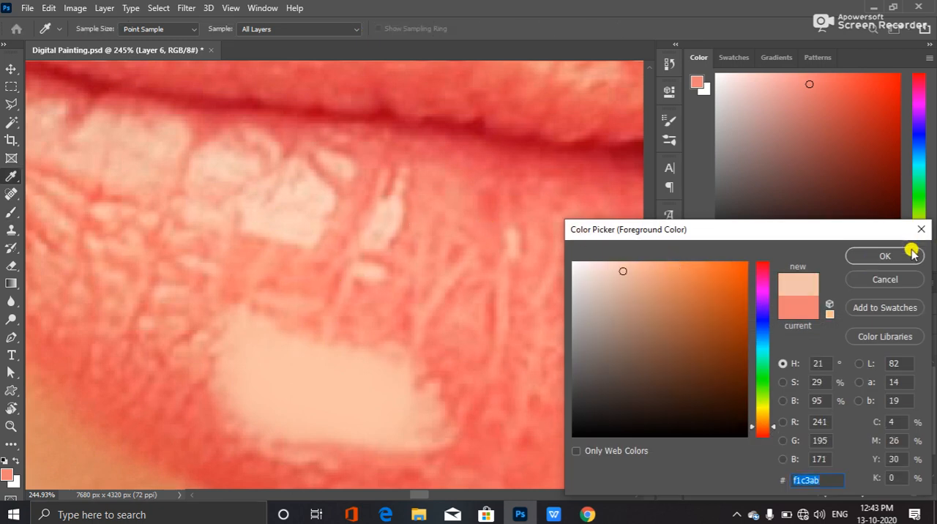
{"action": "left_click", "coordinate": [882, 256]}
{"action": "key", "text": "b"}
{"action": "mouse_move", "coordinate": [365, 240]}
{"action": "left_mouse_down"}
{"action": "mouse_move", "coordinate": [403, 178]}
{"action": "mouse_move", "coordinate": [368, 242]}
{"action": "mouse_move", "coordinate": [376, 247]}
{"action": "mouse_move", "coordinate": [381, 241]}
{"action": "mouse_move", "coordinate": [296, 161]}
{"action": "mouse_move", "coordinate": [327, 196]}
{"action": "left_mouse_up"}
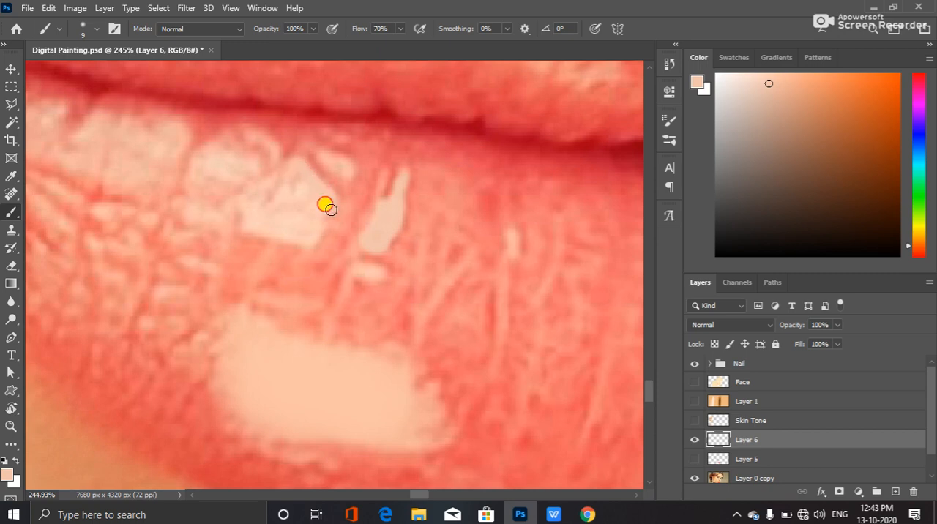
{"action": "mouse_move", "coordinate": [303, 235]}
{"action": "left_mouse_down"}
{"action": "mouse_move", "coordinate": [252, 232]}
{"action": "mouse_move", "coordinate": [244, 203]}
{"action": "mouse_move", "coordinate": [278, 170]}
{"action": "mouse_move", "coordinate": [264, 212]}
{"action": "mouse_move", "coordinate": [274, 209]}
{"action": "mouse_move", "coordinate": [297, 164]}
{"action": "mouse_move", "coordinate": [292, 203]}
{"action": "mouse_move", "coordinate": [307, 183]}
{"action": "mouse_move", "coordinate": [328, 199]}
{"action": "mouse_move", "coordinate": [304, 196]}
{"action": "left_mouse_up"}
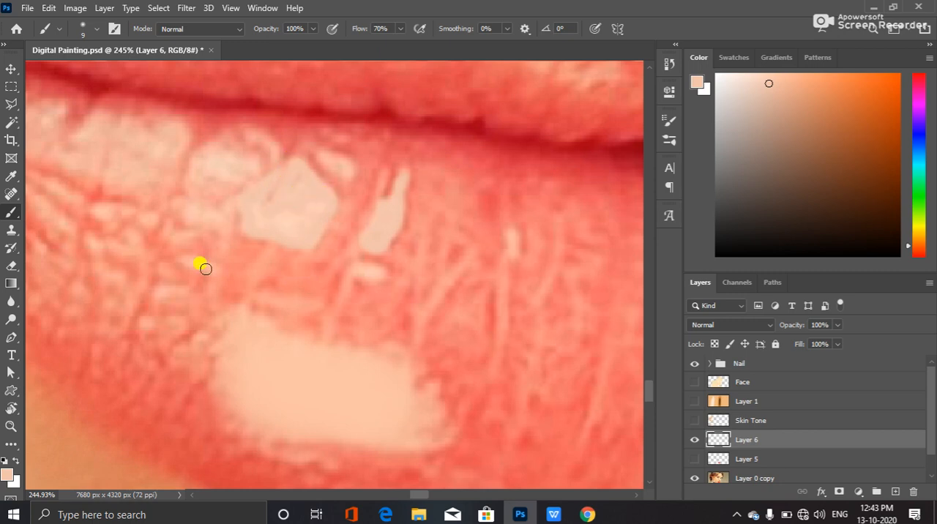
{"action": "left_click_drag", "start_coordinate": [308, 228], "coordinate": [317, 210]}
Set the foreground colour to f6bea5, sampled from the small oval highlight above the angular patch, and paint over that oval
{"action": "left_click", "coordinate": [7, 475]}
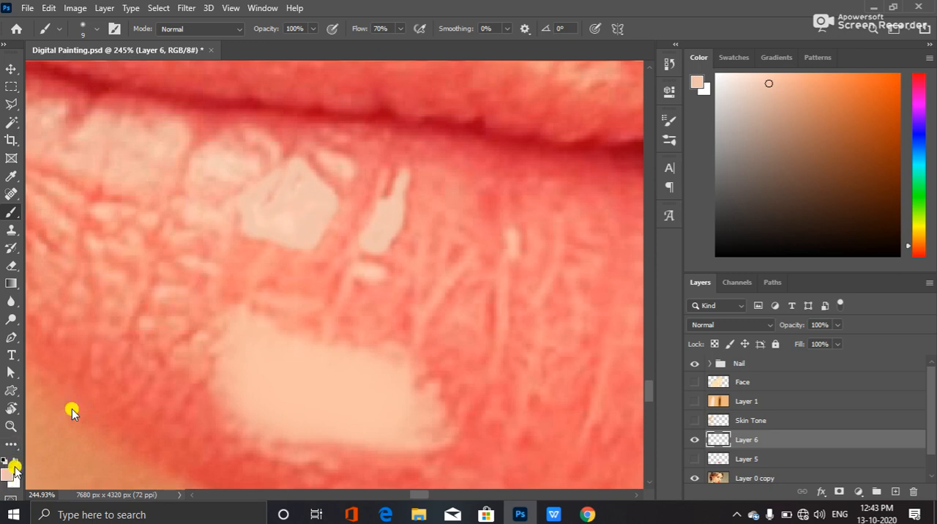
{"action": "left_click", "coordinate": [344, 158]}
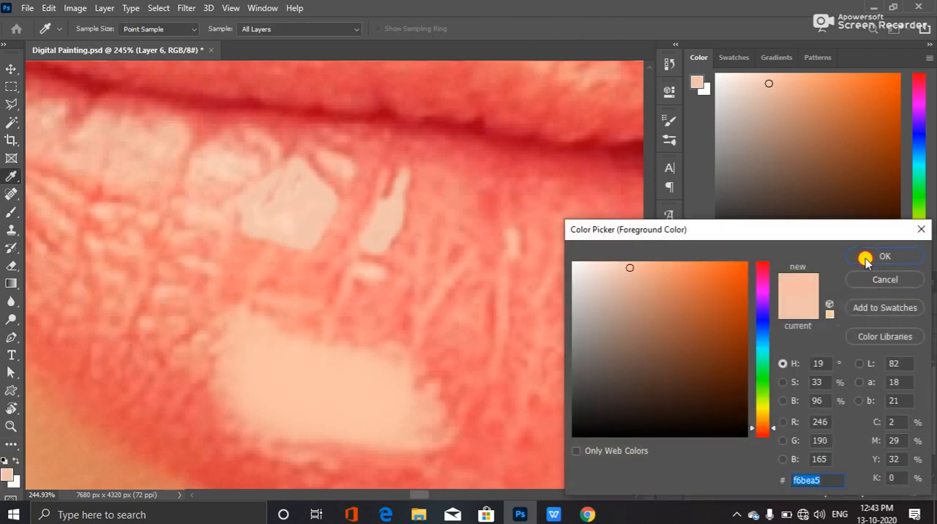
{"action": "left_click", "coordinate": [871, 256]}
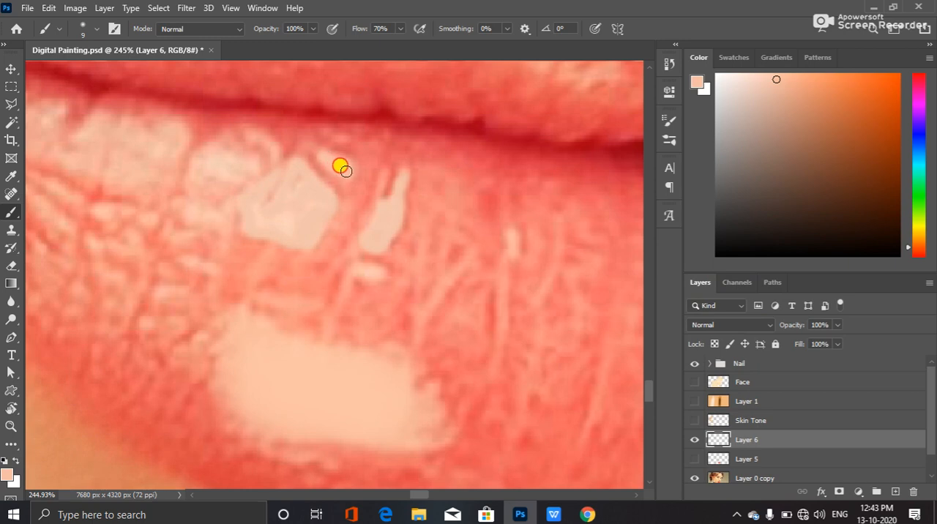
{"action": "left_click_drag", "start_coordinate": [347, 161], "coordinate": [320, 158]}
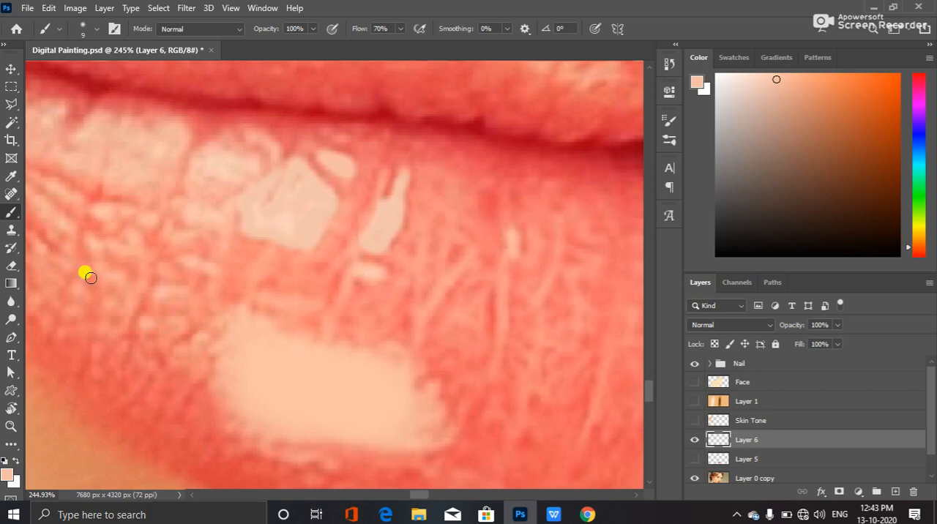
Set the foreground colour to ffbaa3 and paint the small hooked highlight below the forked one
{"action": "left_click", "coordinate": [8, 473]}
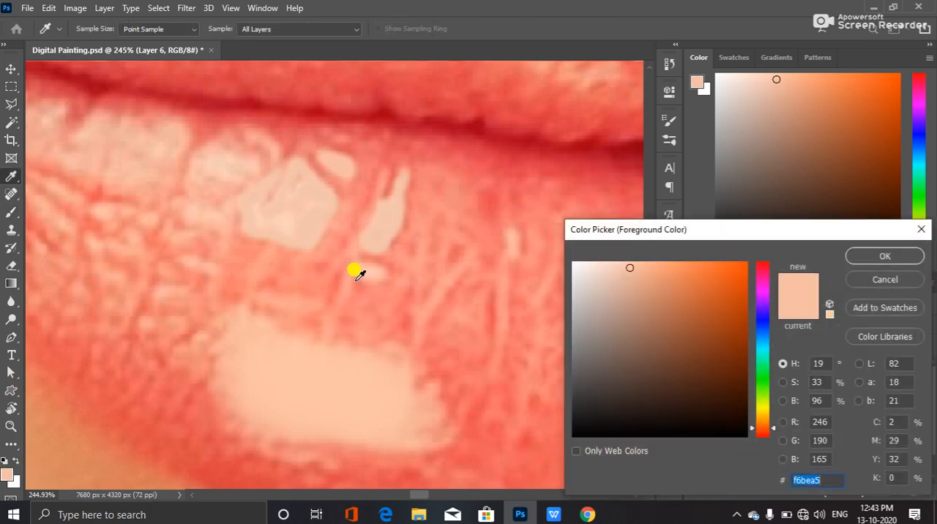
{"action": "left_click", "coordinate": [895, 253]}
{"action": "mouse_move", "coordinate": [379, 271]}
{"action": "left_mouse_down"}
{"action": "mouse_move", "coordinate": [361, 270]}
{"action": "mouse_move", "coordinate": [340, 289]}
{"action": "left_mouse_up"}
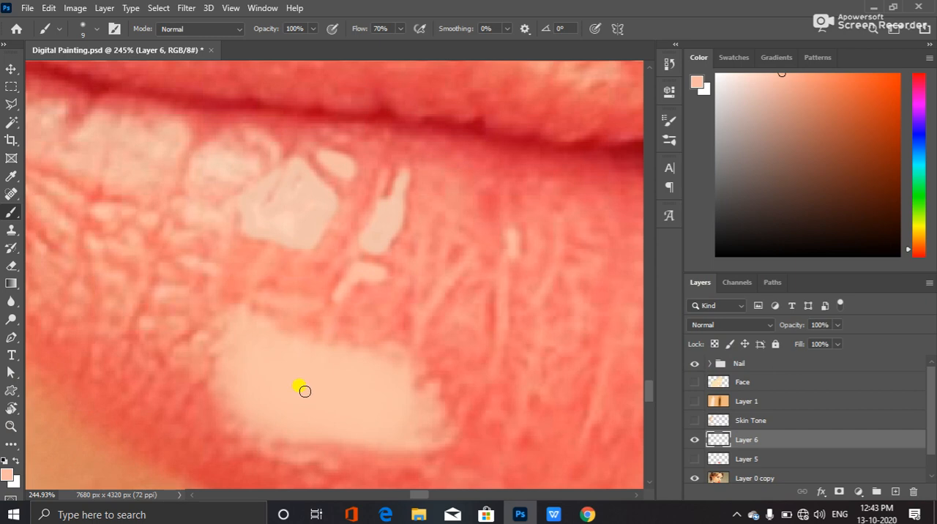
Set the foreground colour to f8c4ae, sampled from the rounded highlight beside the angular patch, and paint over it and its curved edge streak
{"action": "left_click", "coordinate": [8, 470]}
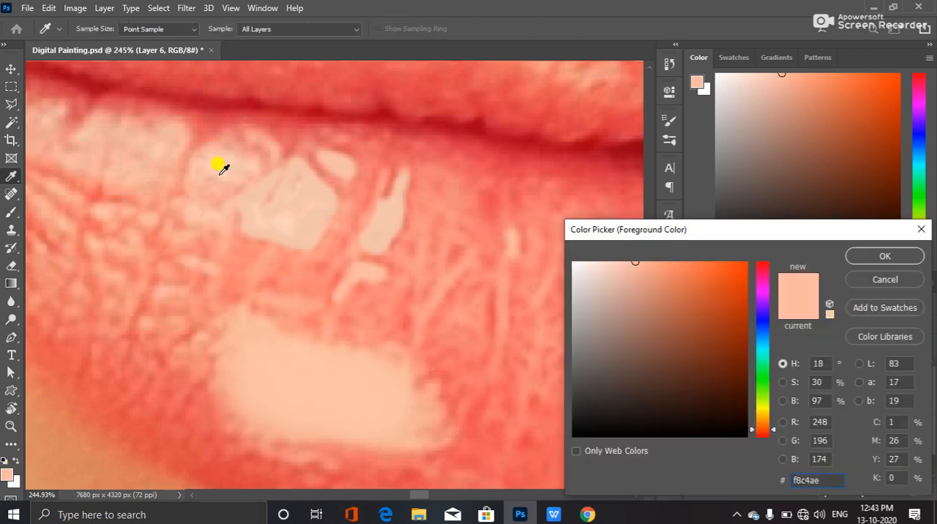
{"action": "left_click", "coordinate": [898, 257]}
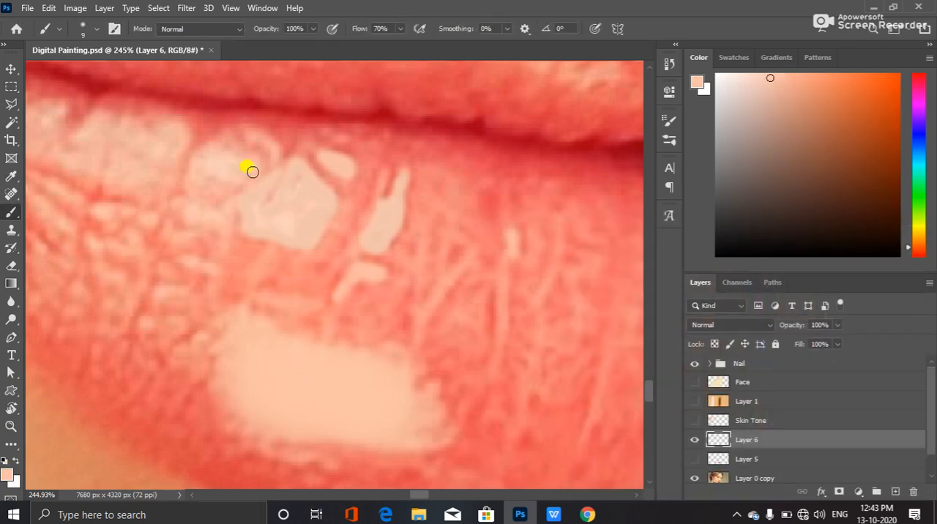
{"action": "mouse_move", "coordinate": [251, 167]}
{"action": "left_mouse_down"}
{"action": "mouse_move", "coordinate": [214, 148]}
{"action": "mouse_move", "coordinate": [192, 175]}
{"action": "left_mouse_up"}
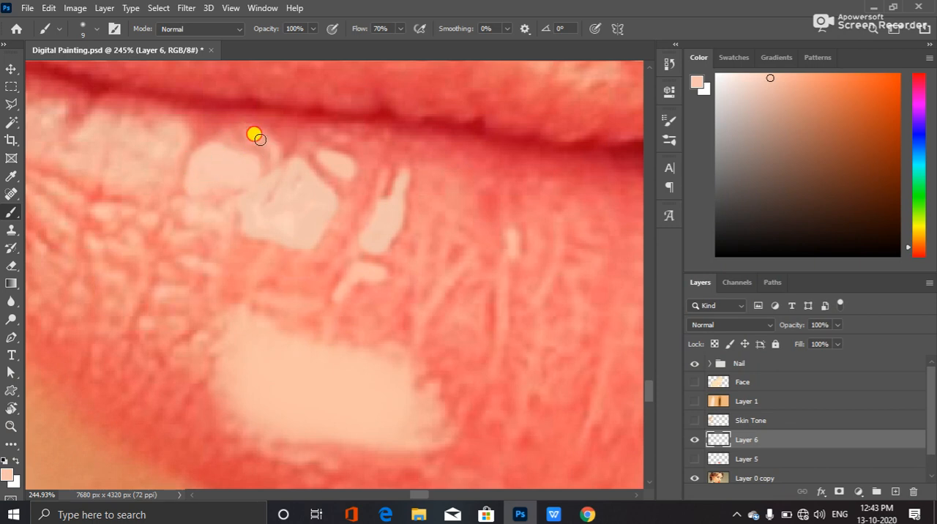
{"action": "left_click_drag", "start_coordinate": [275, 151], "coordinate": [269, 181]}
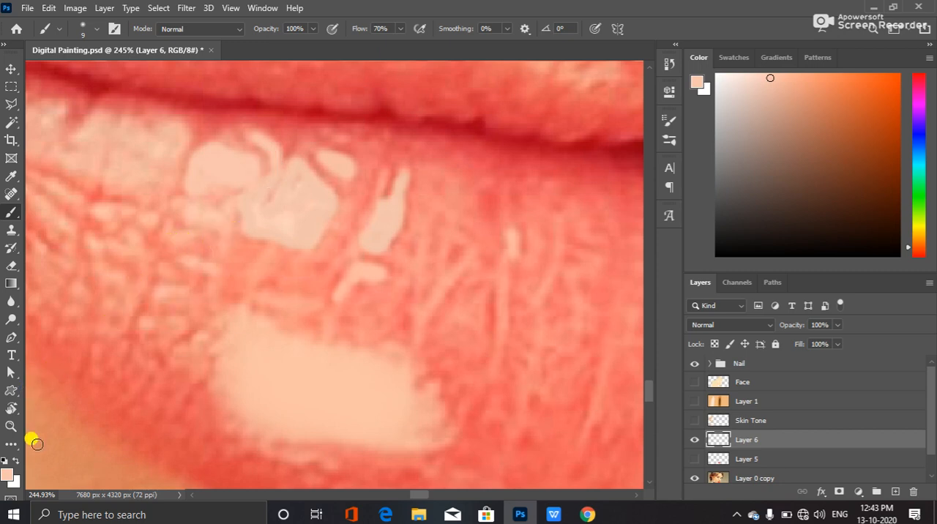
Set the foreground colour to fec4ae, sampled from the patch just below the rounded highlight, and paint over that patch
{"action": "left_click", "coordinate": [6, 476]}
{"action": "left_click", "coordinate": [203, 205]}
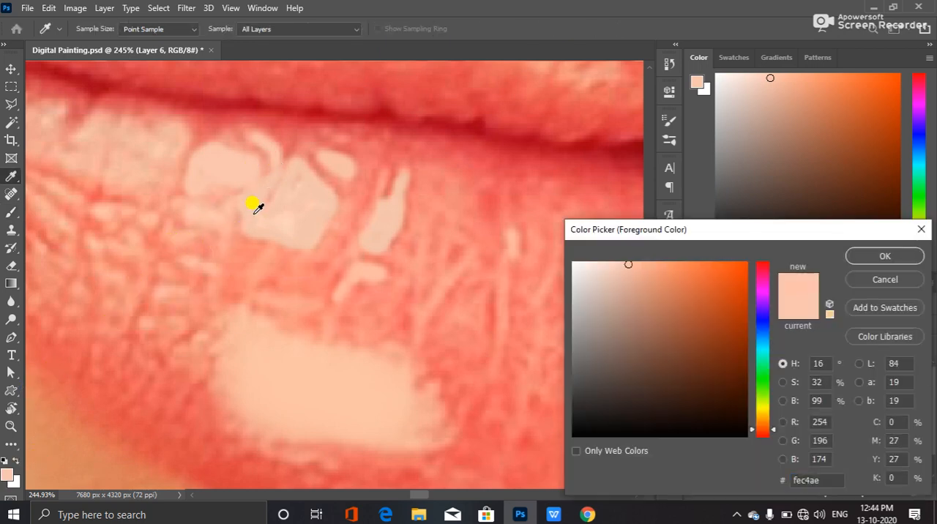
{"action": "left_click", "coordinate": [883, 253]}
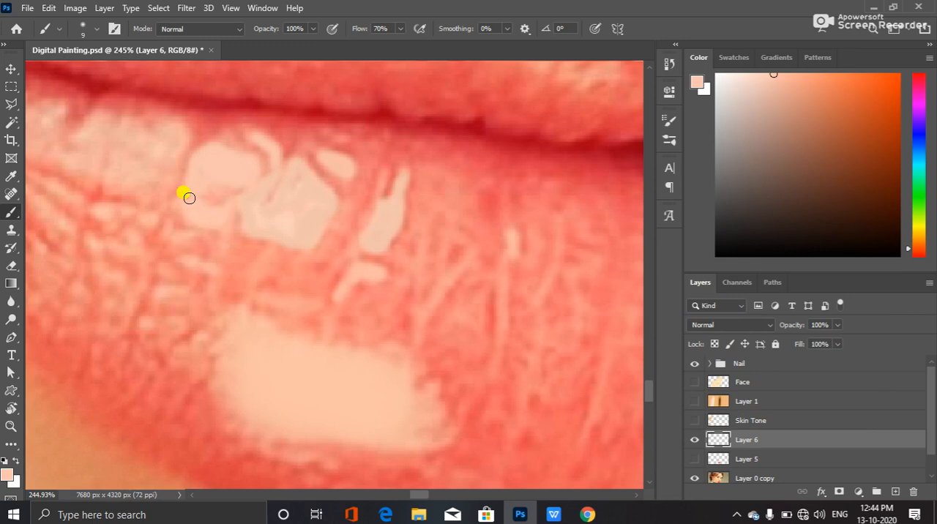
Sample the pale pink of the wide highlight between the rounded one and the mouth corner, and paint over that whole highlight
{"action": "left_click_drag", "start_coordinate": [187, 242], "coordinate": [353, 290]}
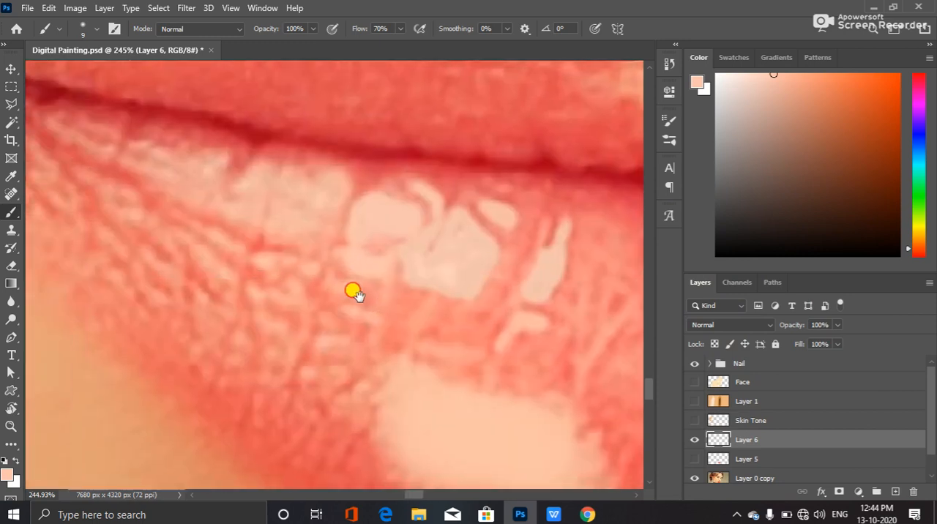
{"action": "left_click", "coordinate": [6, 476]}
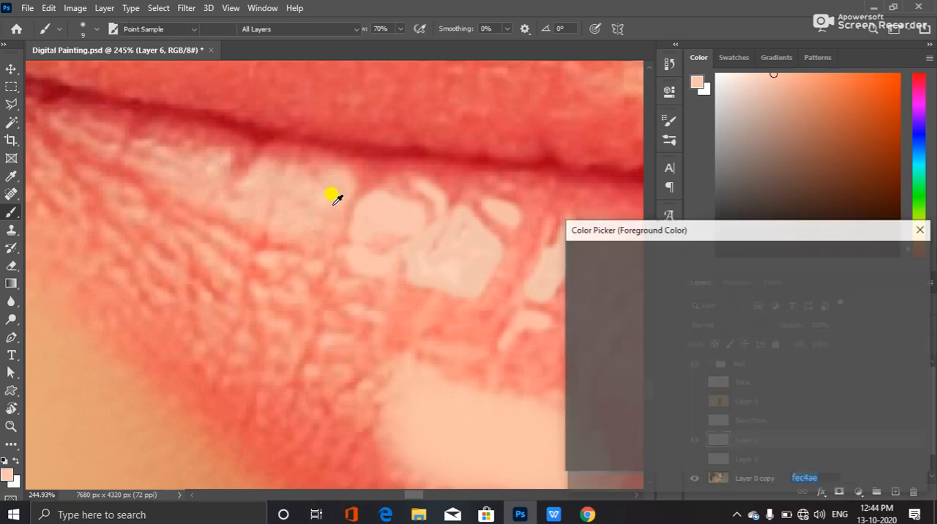
{"action": "left_click", "coordinate": [316, 194]}
{"action": "left_click", "coordinate": [911, 253]}
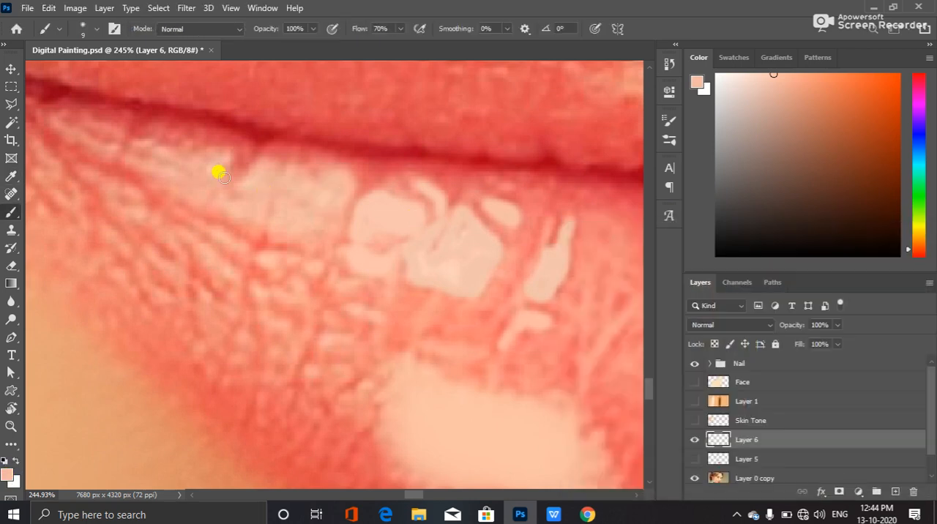
{"action": "mouse_move", "coordinate": [240, 203]}
{"action": "left_mouse_down"}
{"action": "mouse_move", "coordinate": [242, 226]}
{"action": "mouse_move", "coordinate": [258, 216]}
{"action": "mouse_move", "coordinate": [267, 189]}
{"action": "left_mouse_up"}
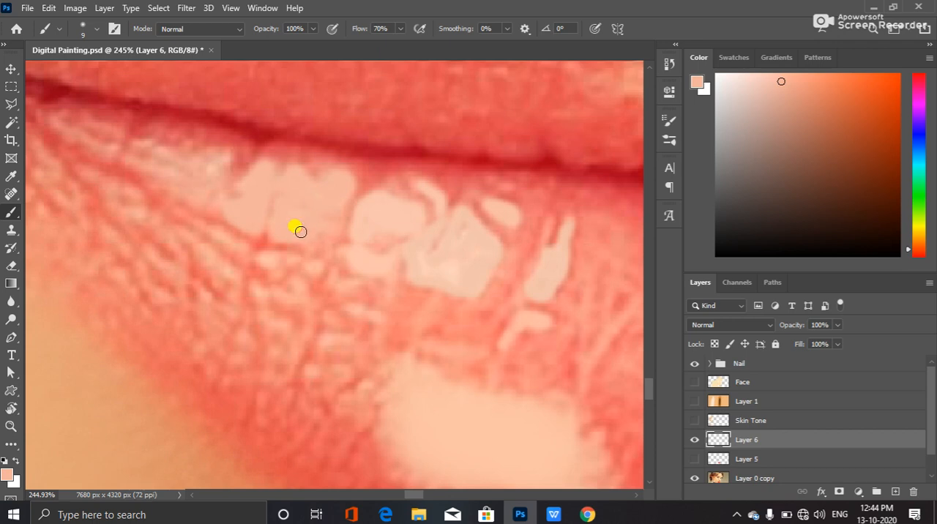
{"action": "left_click", "coordinate": [6, 461]}
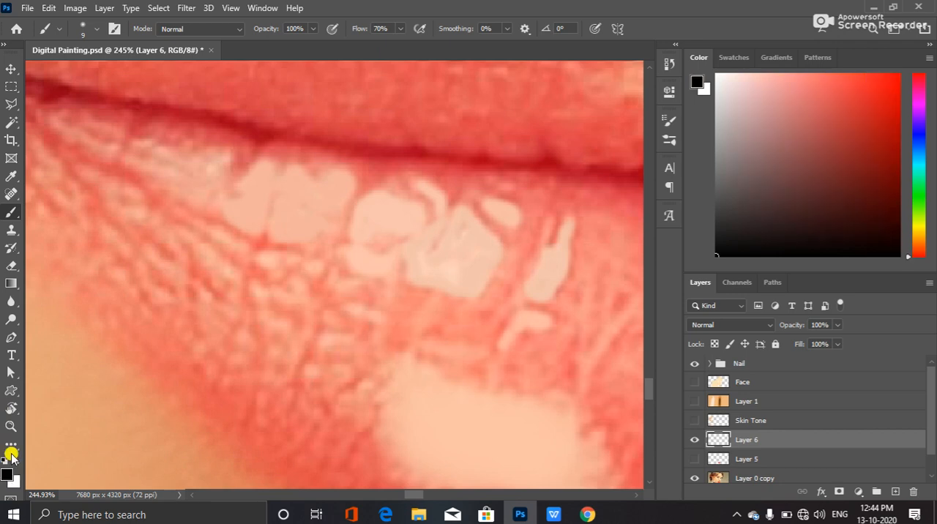
{"action": "left_click", "coordinate": [220, 157]}
{"action": "key", "text": "ctrl+z"}
Sample the foreground colour from the end of the tapering highlight nearest the wide one and paint over that end with the Brush
{"action": "left_click", "coordinate": [6, 471]}
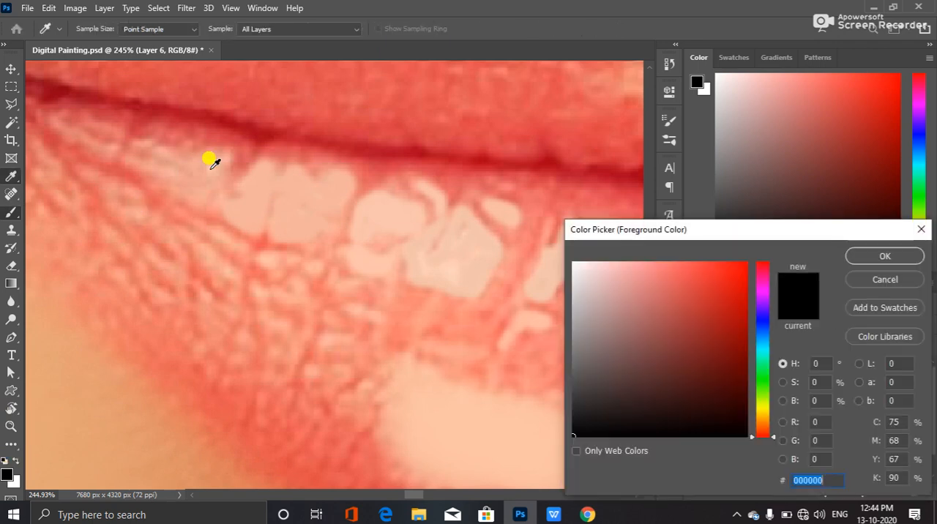
{"action": "left_click", "coordinate": [217, 152]}
{"action": "left_click", "coordinate": [884, 256]}
{"action": "key", "text": "b"}
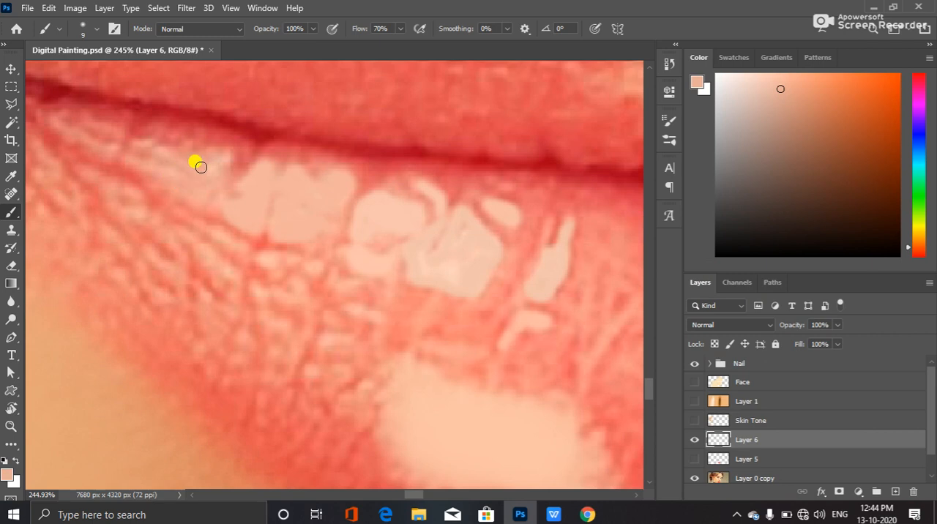
{"action": "mouse_move", "coordinate": [211, 169]}
{"action": "left_mouse_down"}
{"action": "mouse_move", "coordinate": [216, 205]}
{"action": "mouse_move", "coordinate": [193, 189]}
{"action": "left_mouse_up"}
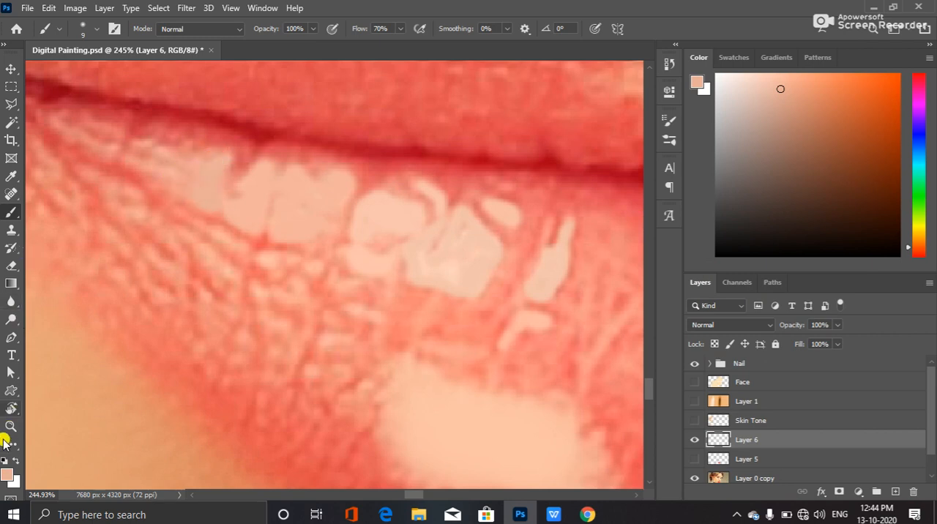
Set the foreground colour to f4a896, sampled from the tapering highlight, and paint over the rest of it towards the mouth corner
{"action": "left_click", "coordinate": [7, 474]}
{"action": "left_click", "coordinate": [163, 162]}
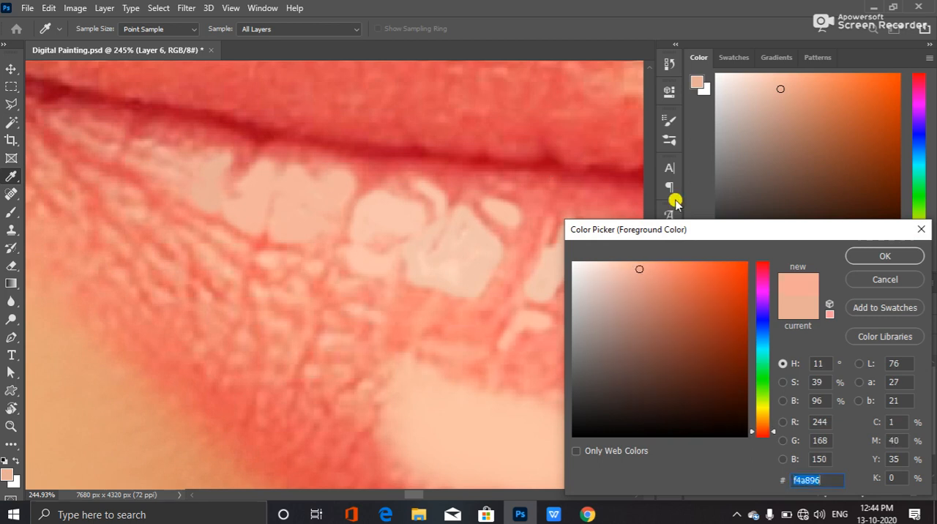
{"action": "left_click", "coordinate": [884, 256]}
{"action": "mouse_move", "coordinate": [145, 169]}
{"action": "left_mouse_down"}
{"action": "mouse_move", "coordinate": [176, 184]}
{"action": "mouse_move", "coordinate": [144, 167]}
{"action": "mouse_move", "coordinate": [145, 146]}
{"action": "left_mouse_up"}
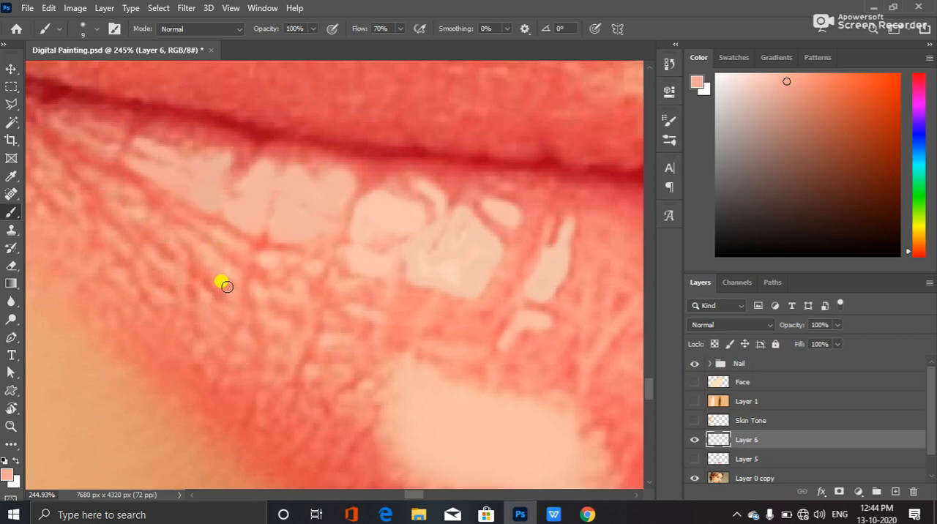
Choose Kyle's Impressionist Blender 1 from the Wet Media Brushes as the brush preset
{"action": "left_click", "coordinate": [95, 29]}
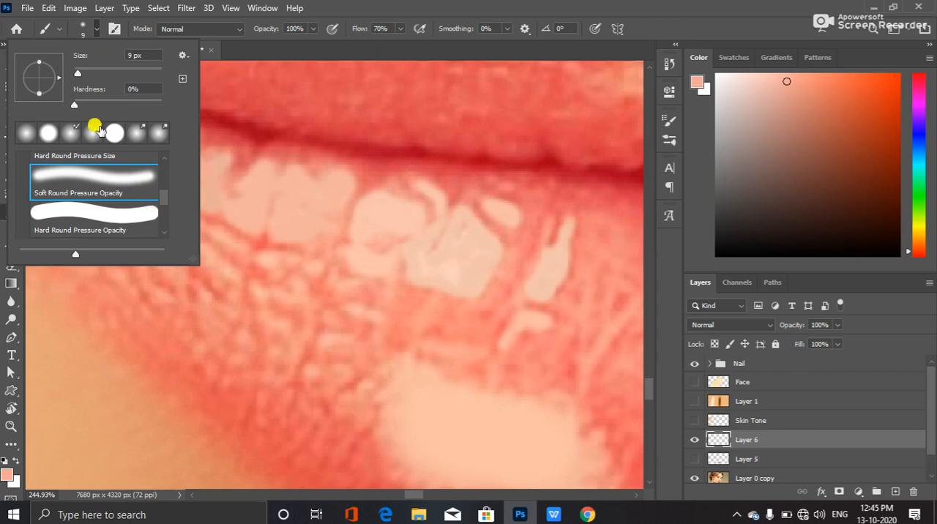
{"action": "left_click_drag", "start_coordinate": [189, 256], "coordinate": [535, 492]}
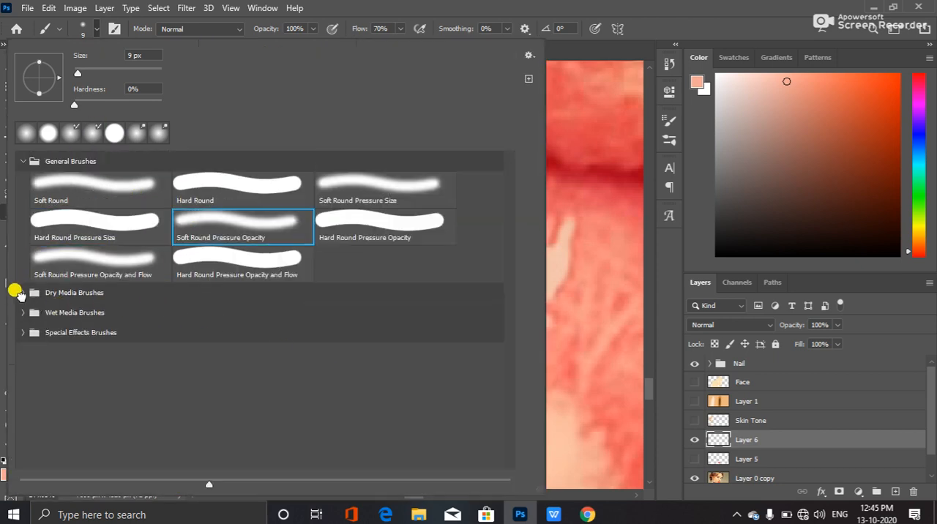
{"action": "left_click", "coordinate": [20, 291]}
{"action": "left_click", "coordinate": [16, 296]}
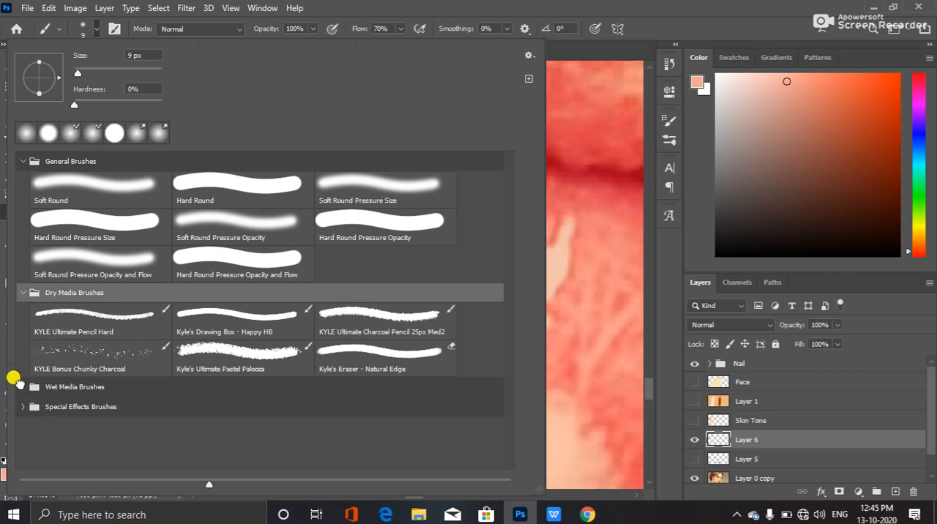
{"action": "left_click", "coordinate": [17, 382]}
{"action": "scroll", "coordinate": [99, 430], "scroll_direction": "down", "scroll_amount": 1}
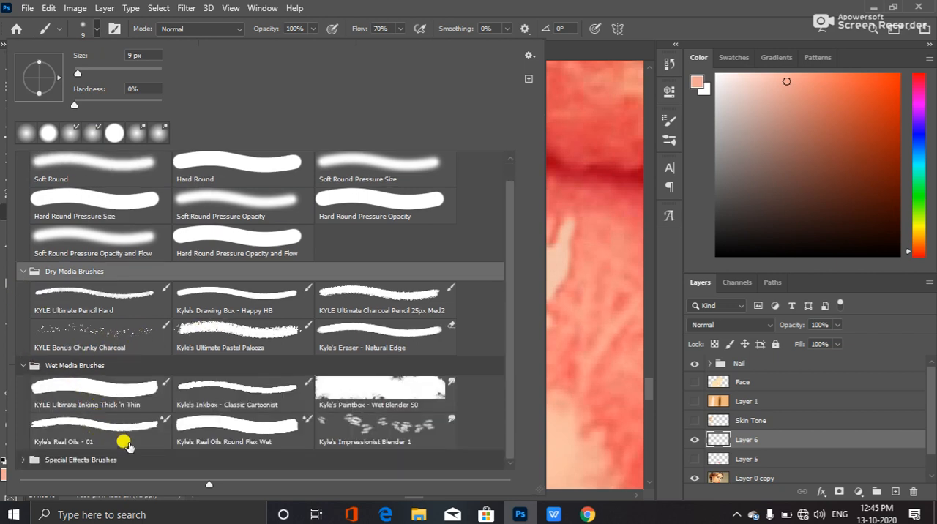
{"action": "left_click", "coordinate": [401, 430]}
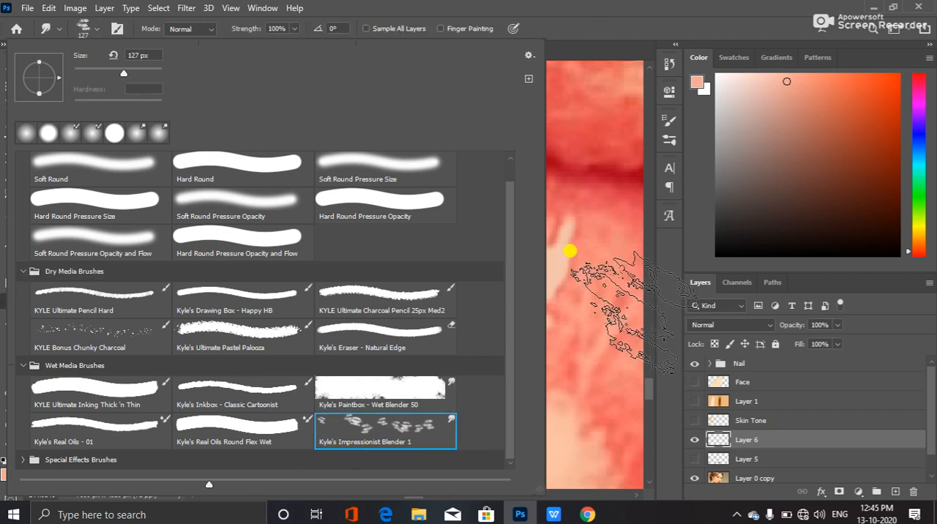
{"action": "left_click", "coordinate": [637, 8]}
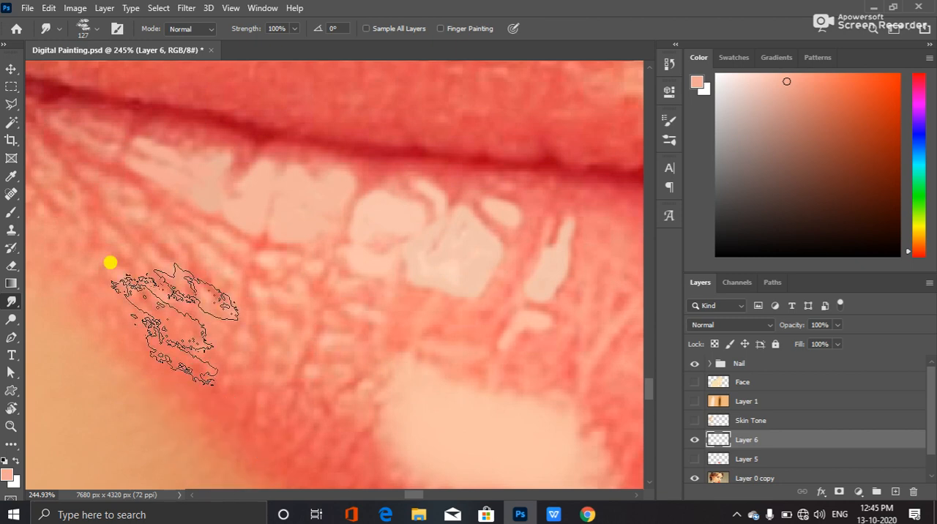
Keep the foreground colour f4a896 and set the background colour to the bright red fa3f3f
{"action": "left_click", "coordinate": [9, 474]}
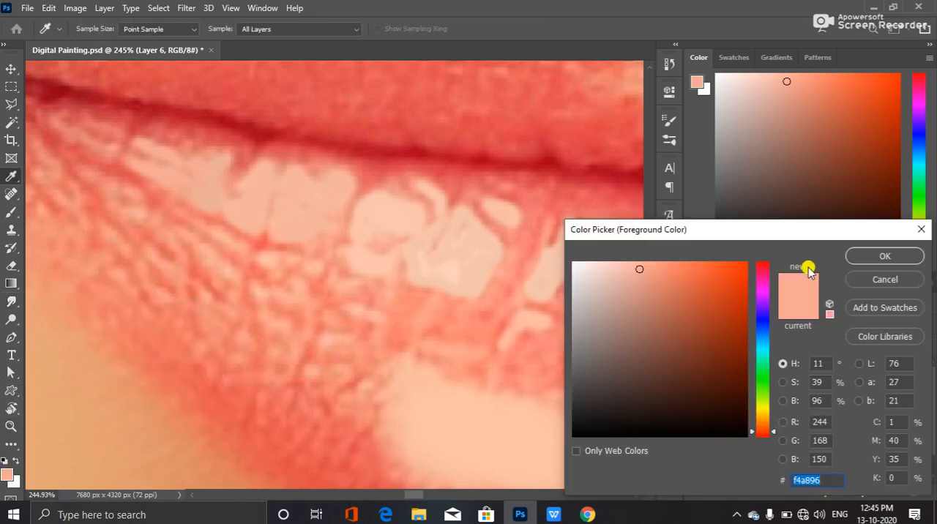
{"action": "left_click", "coordinate": [878, 255]}
{"action": "left_click", "coordinate": [15, 482]}
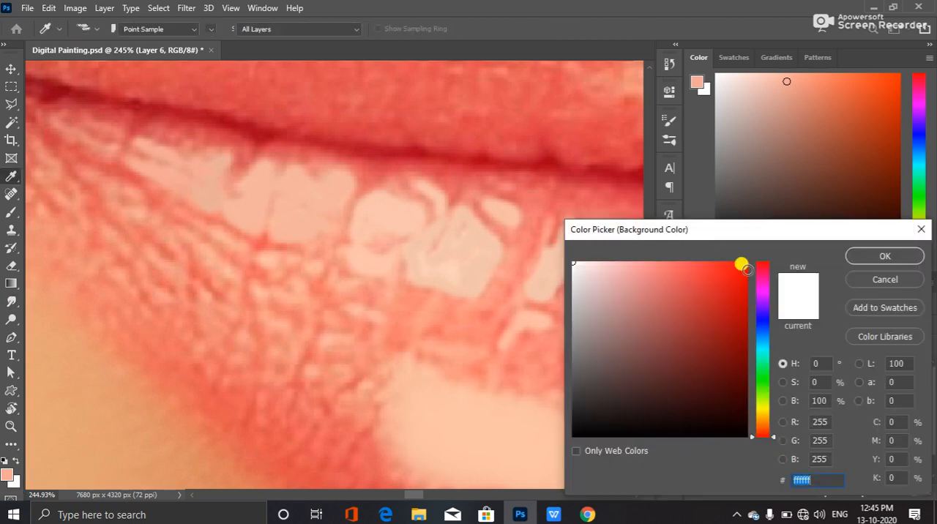
{"action": "left_click_drag", "start_coordinate": [638, 266], "coordinate": [701, 263]}
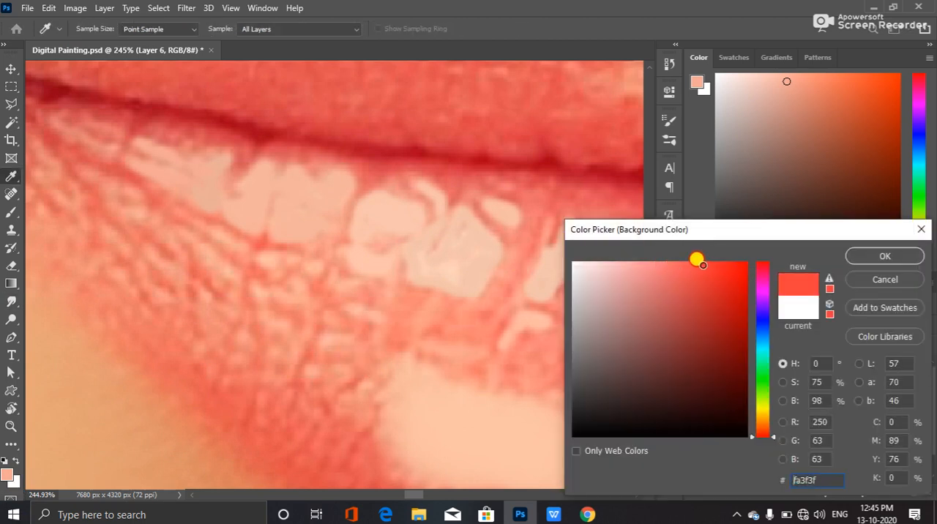
{"action": "left_click", "coordinate": [856, 253]}
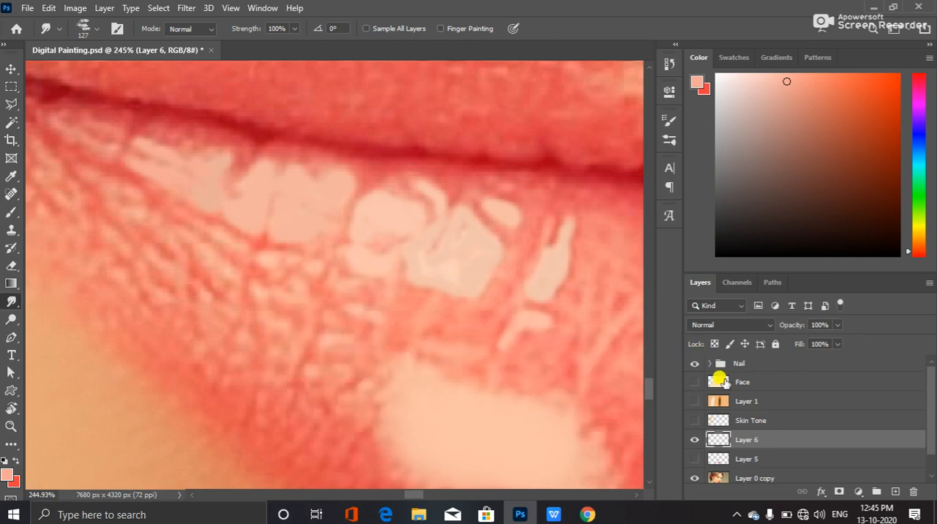
Try to blend the lower-lip highlights near the mouth corner on Layer 6 with the Smudge tool at 127 px
{"action": "right_click", "coordinate": [15, 301]}
{"action": "left_click", "coordinate": [16, 302]}
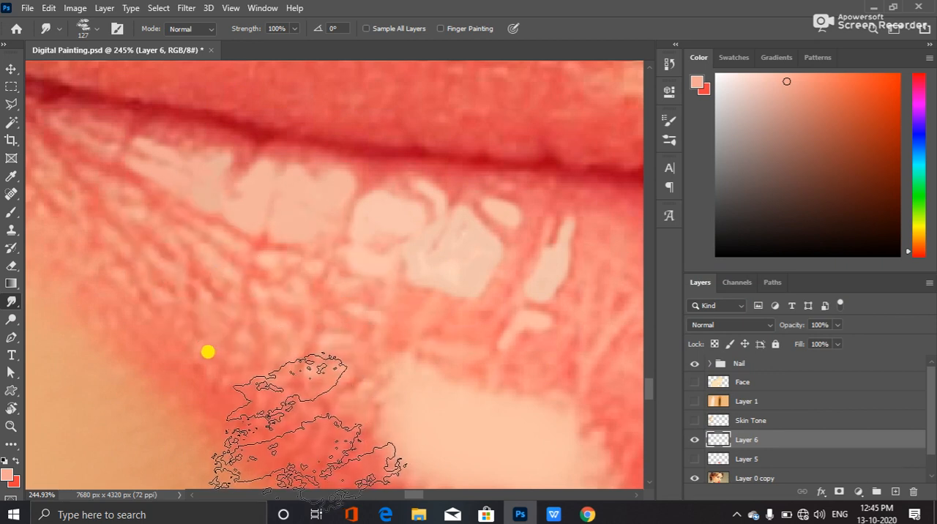
{"action": "mouse_move", "coordinate": [68, 231]}
{"action": "left_mouse_down"}
{"action": "mouse_move", "coordinate": [192, 228]}
{"action": "mouse_move", "coordinate": [232, 252]}
{"action": "left_mouse_up"}
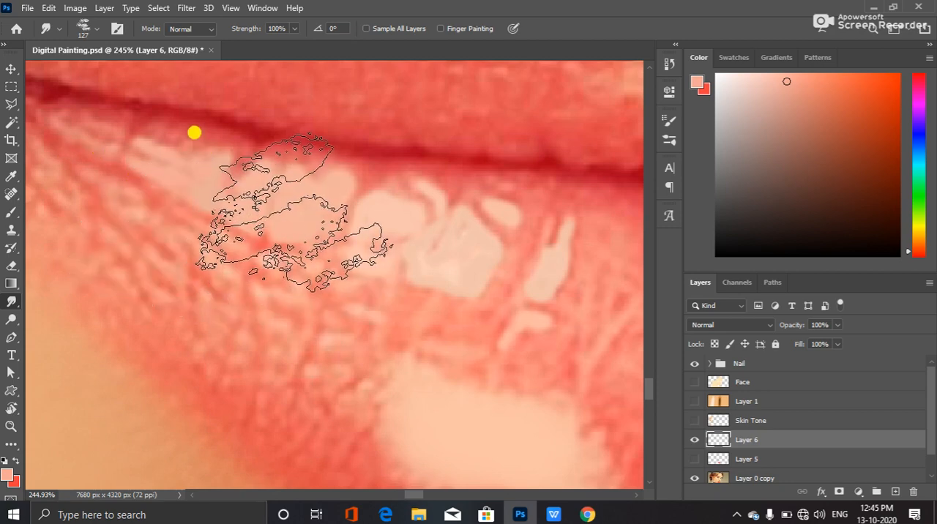
{"action": "mouse_move", "coordinate": [136, 196]}
{"action": "left_mouse_down"}
{"action": "mouse_move", "coordinate": [75, 172]}
{"action": "mouse_move", "coordinate": [11, 95]}
{"action": "mouse_move", "coordinate": [37, 74]}
{"action": "mouse_move", "coordinate": [3, 20]}
{"action": "mouse_move", "coordinate": [23, 223]}
{"action": "left_mouse_up"}
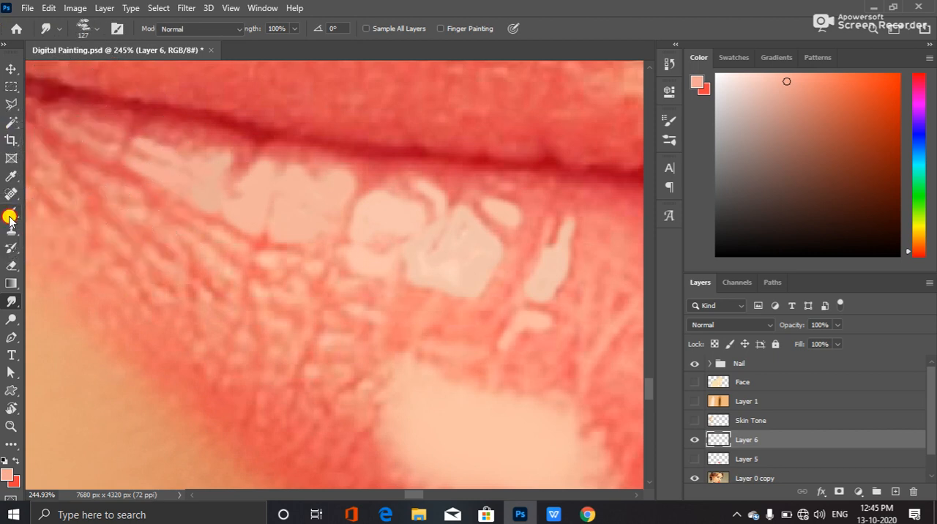
Reselect Kyle's Impressionist Blender 1, try smudging across the lower lip once more, and undo the strokes
{"action": "left_click", "coordinate": [11, 212]}
{"action": "left_click", "coordinate": [92, 30]}
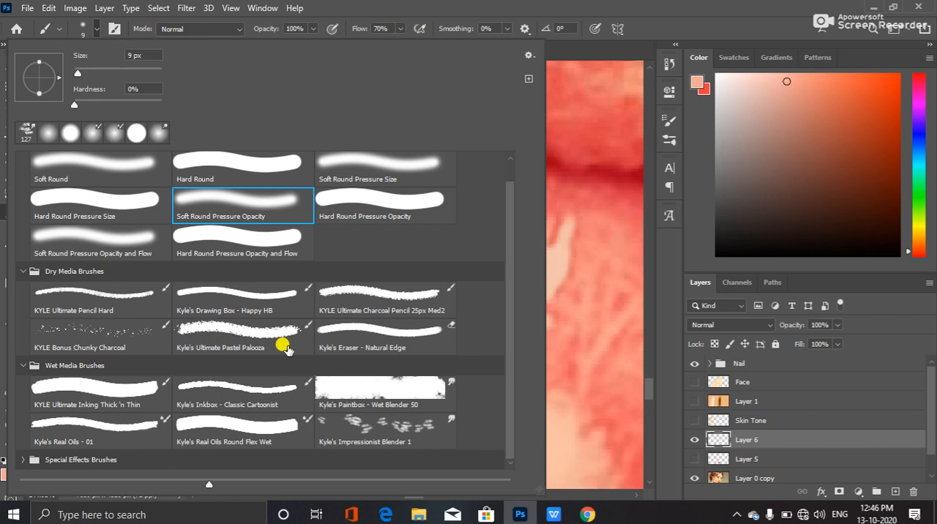
{"action": "left_click", "coordinate": [391, 424]}
{"action": "left_click", "coordinate": [607, 28]}
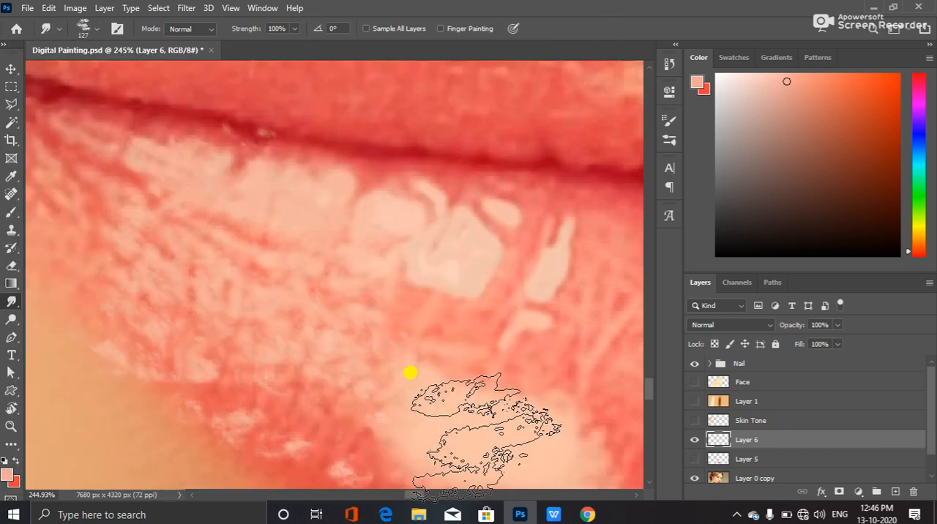
{"action": "key", "text": "ctrl+z"}
Reduce the blender brush size to 60 px and make the lip base colour on Layer 5 visible
{"action": "key", "text": "bracketleft"}
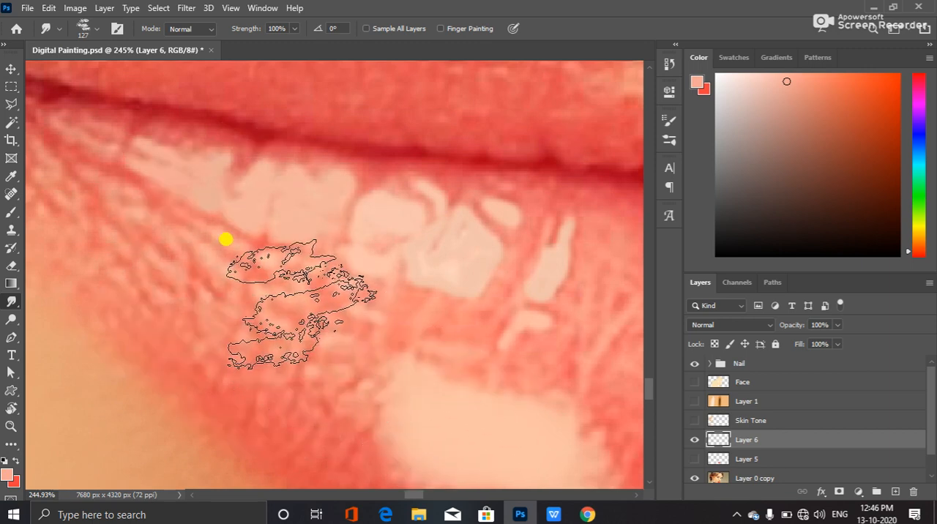
{"action": "key", "text": "bracketleft"}
{"action": "key", "text": "bracketleft"}
{"action": "key", "text": "bracketleft"}
{"action": "key", "text": "bracketleft"}
{"action": "key", "text": "bracketleft"}
{"action": "key", "text": "bracketleft"}
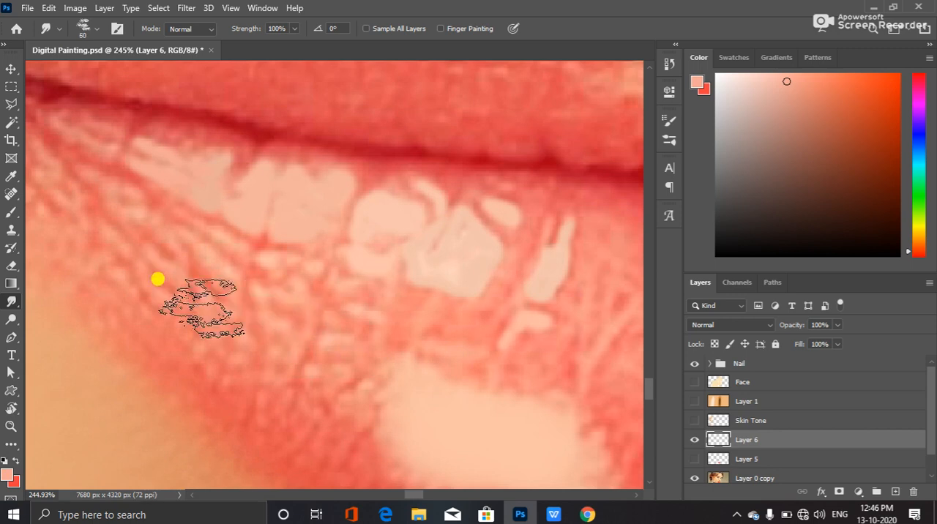
{"action": "key", "text": "bracketright"}
{"action": "key", "text": "bracketright"}
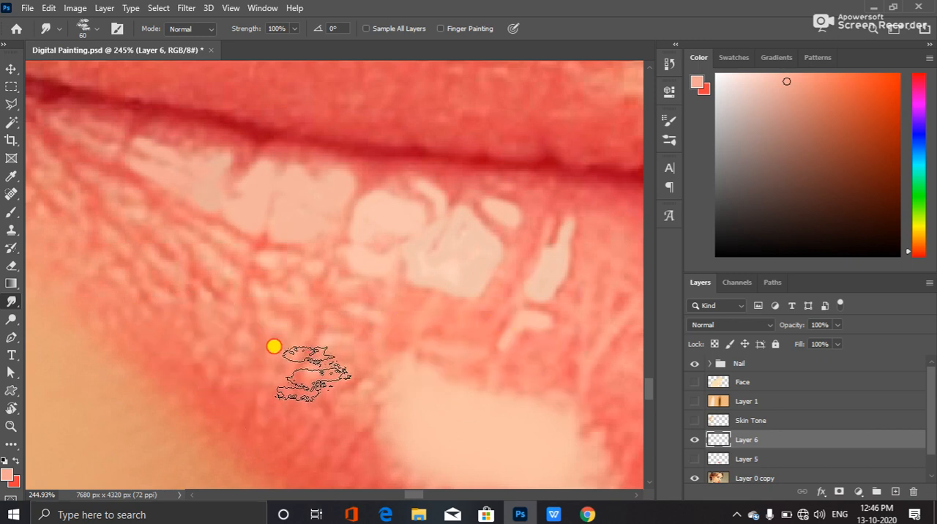
{"action": "left_click", "coordinate": [693, 458]}
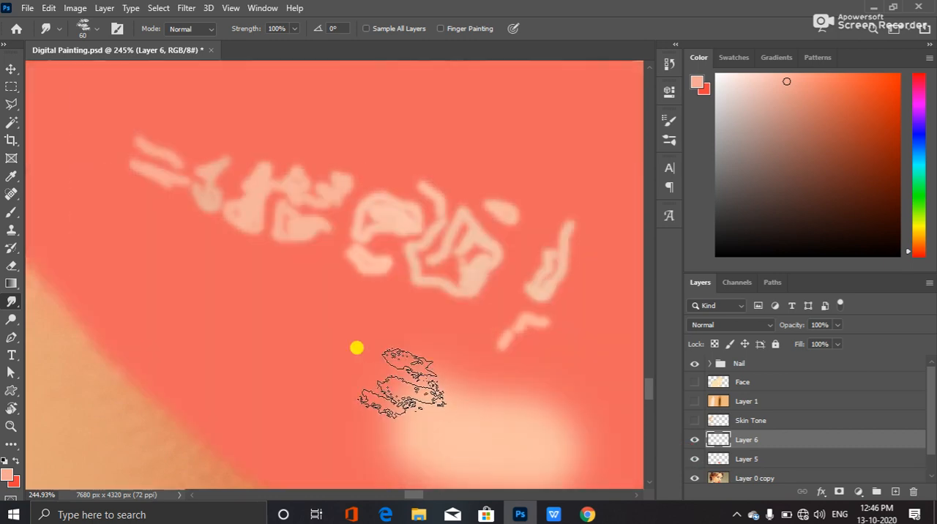
Examine the painted highlights over the lip base colour in the context of the lower face
{"action": "scroll", "coordinate": [398, 251], "scroll_direction": "down", "scroll_amount": 4}
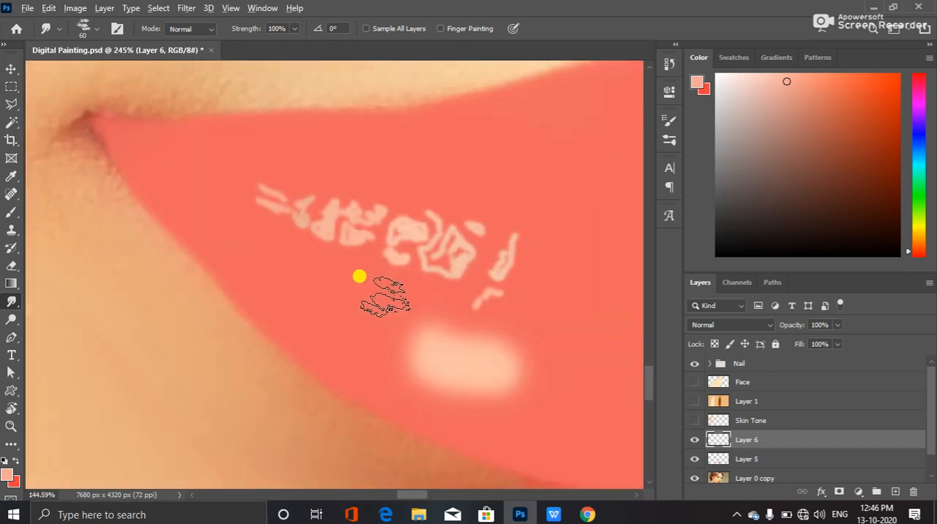
{"action": "scroll", "coordinate": [502, 235], "scroll_direction": "down", "scroll_amount": 3}
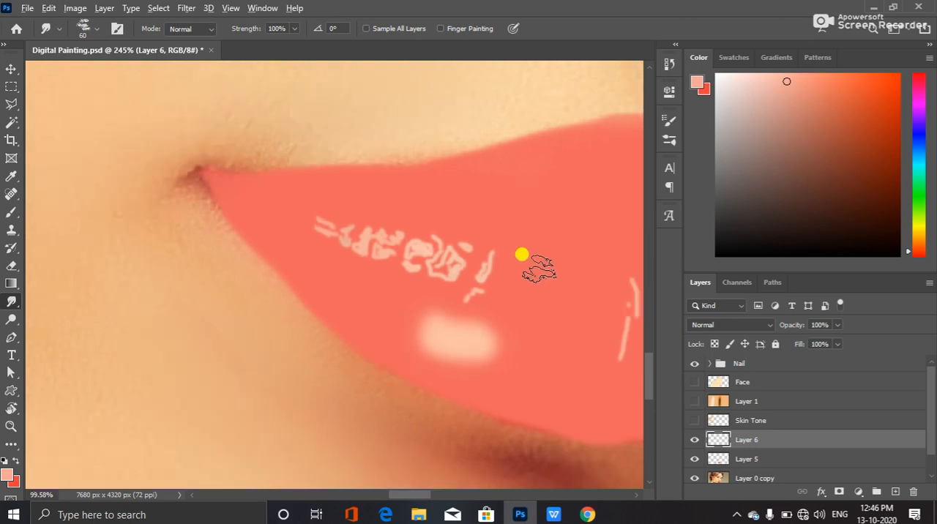
{"action": "scroll", "coordinate": [524, 258], "scroll_direction": "down", "scroll_amount": 2}
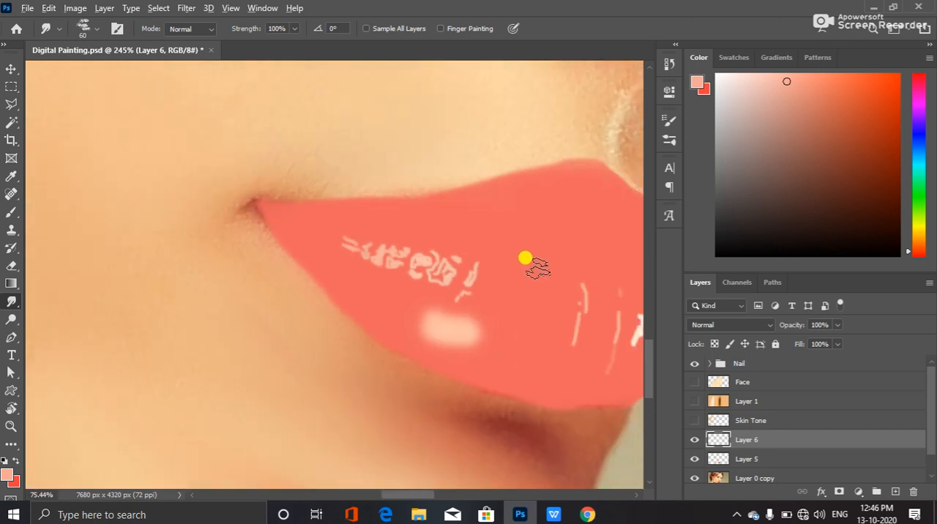
{"action": "scroll", "coordinate": [526, 256], "scroll_direction": "down", "scroll_amount": 1}
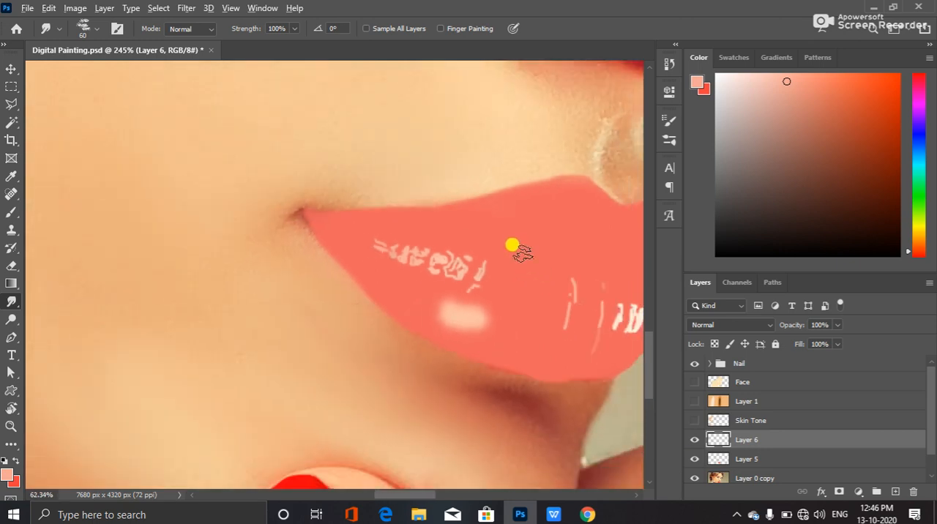
{"action": "scroll", "coordinate": [522, 251], "scroll_direction": "down", "scroll_amount": 2}
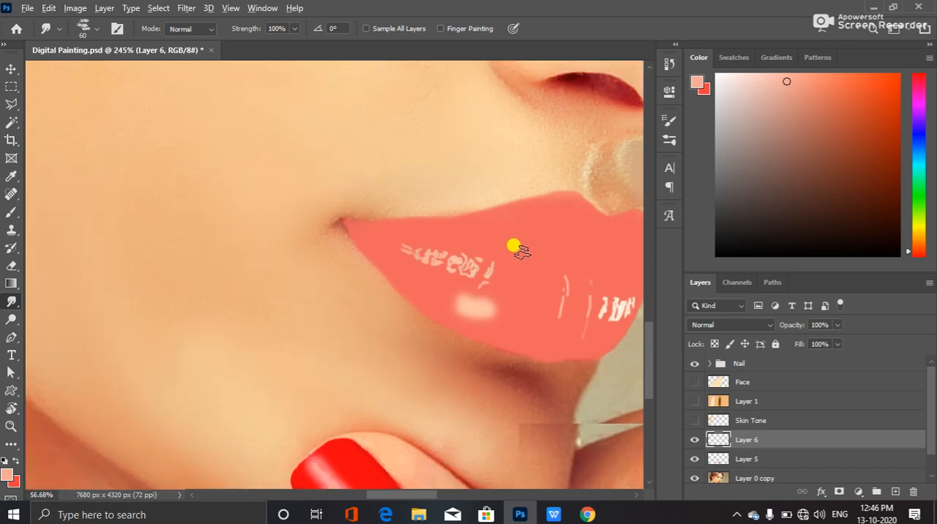
{"action": "scroll", "coordinate": [522, 251], "scroll_direction": "down", "scroll_amount": 2}
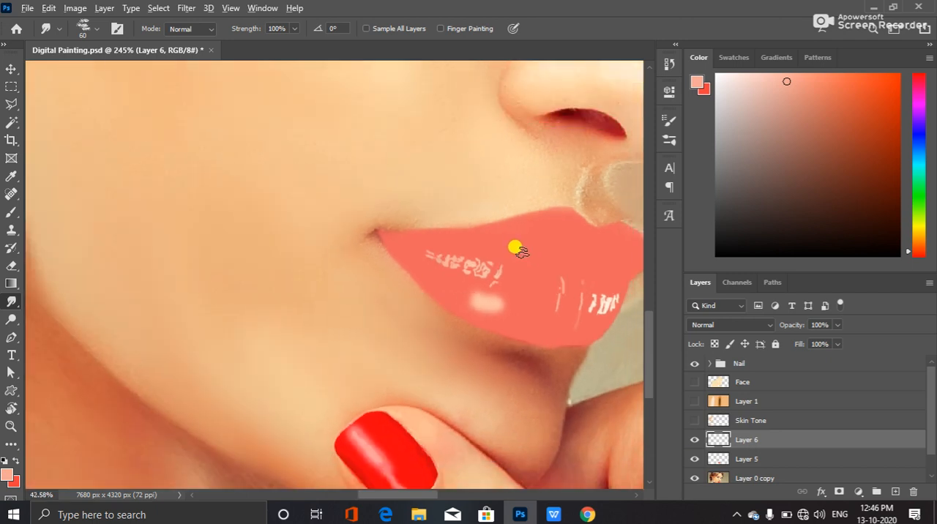
{"action": "scroll", "coordinate": [518, 257], "scroll_direction": "down", "scroll_amount": 1}
{"action": "scroll", "coordinate": [495, 273], "scroll_direction": "down", "scroll_amount": 1}
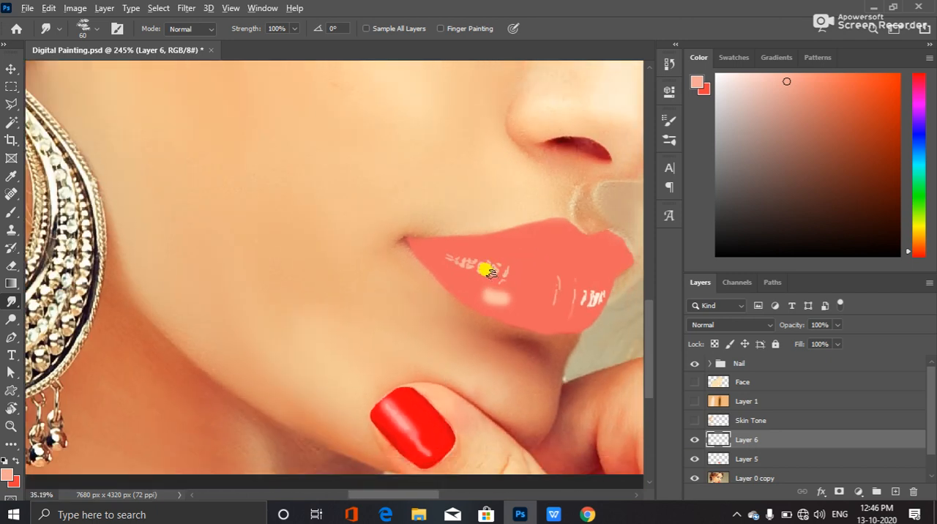
{"action": "scroll", "coordinate": [483, 282], "scroll_direction": "down", "scroll_amount": 1}
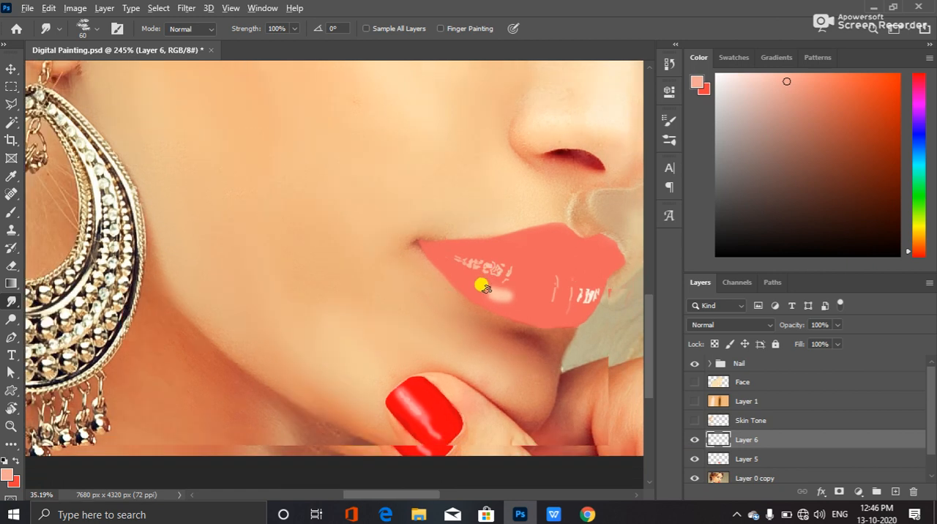
{"action": "scroll", "coordinate": [486, 286], "scroll_direction": "down", "scroll_amount": 1}
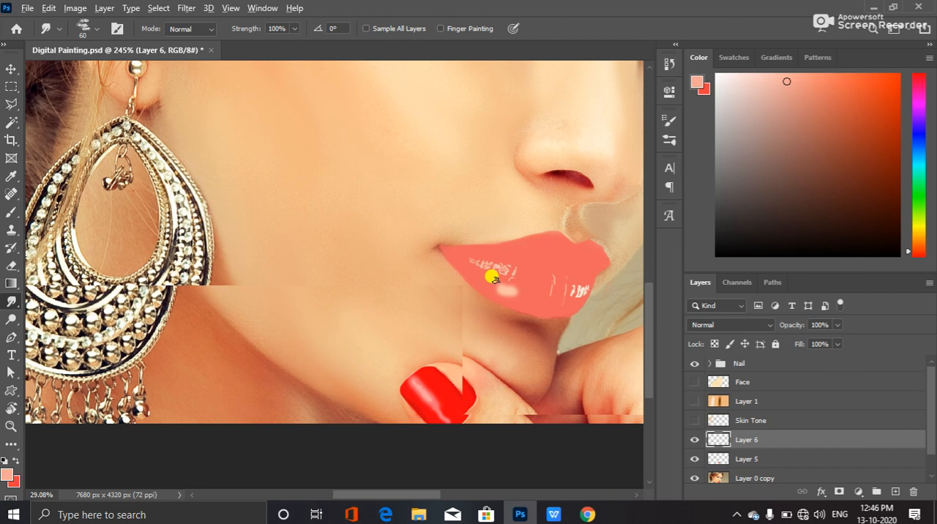
{"action": "scroll", "coordinate": [495, 278], "scroll_direction": "down", "scroll_amount": 1}
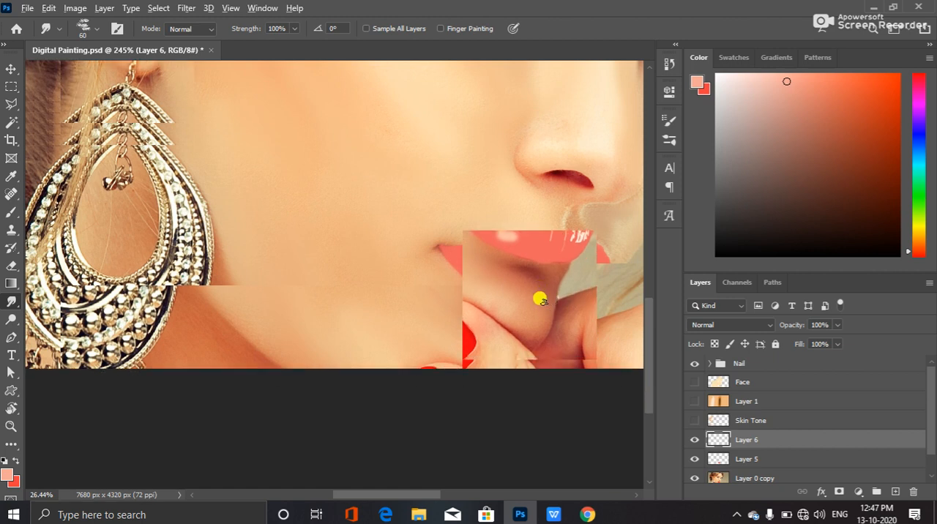
{"action": "scroll", "coordinate": [539, 298], "scroll_direction": "down", "scroll_amount": 2}
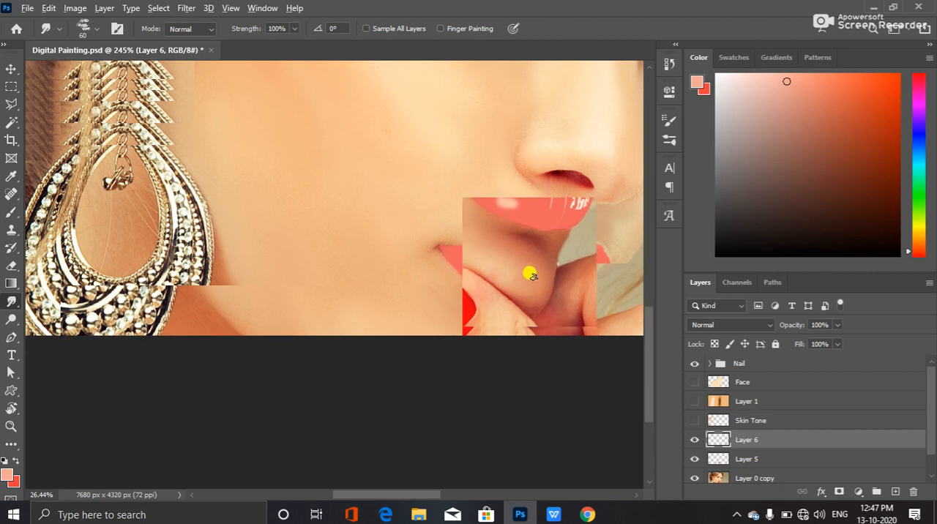
{"action": "scroll", "coordinate": [521, 265], "scroll_direction": "down", "scroll_amount": 1}
{"action": "scroll", "coordinate": [522, 237], "scroll_direction": "down", "scroll_amount": 1}
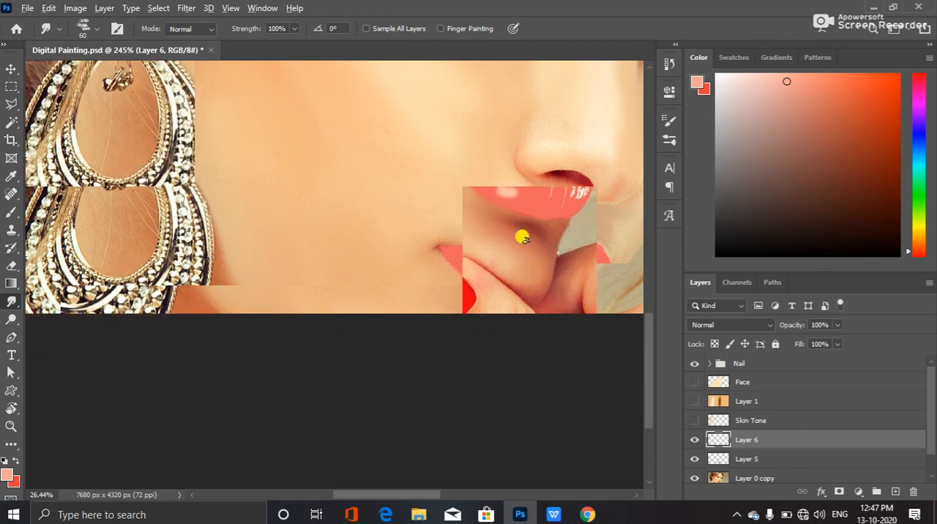
{"action": "scroll", "coordinate": [646, 322], "scroll_direction": "down", "scroll_amount": 2}
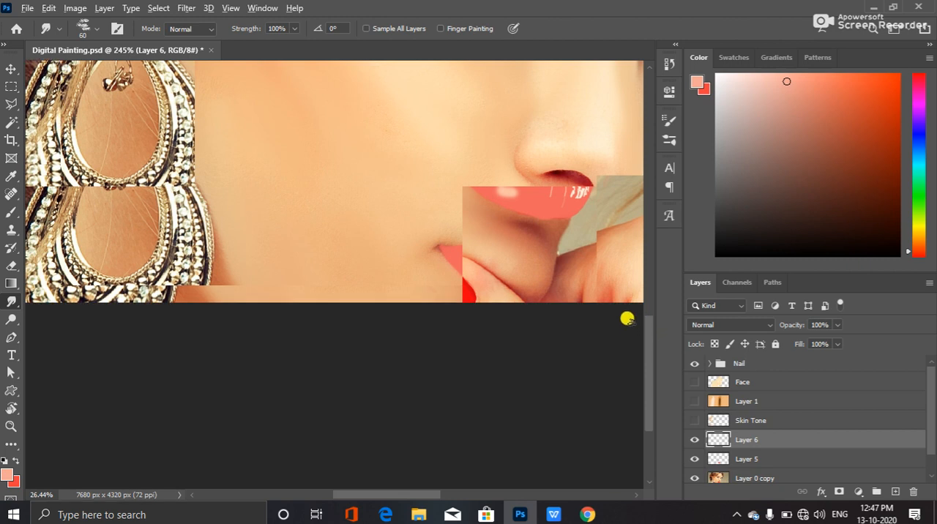
{"action": "scroll", "coordinate": [609, 262], "scroll_direction": "down", "scroll_amount": 1}
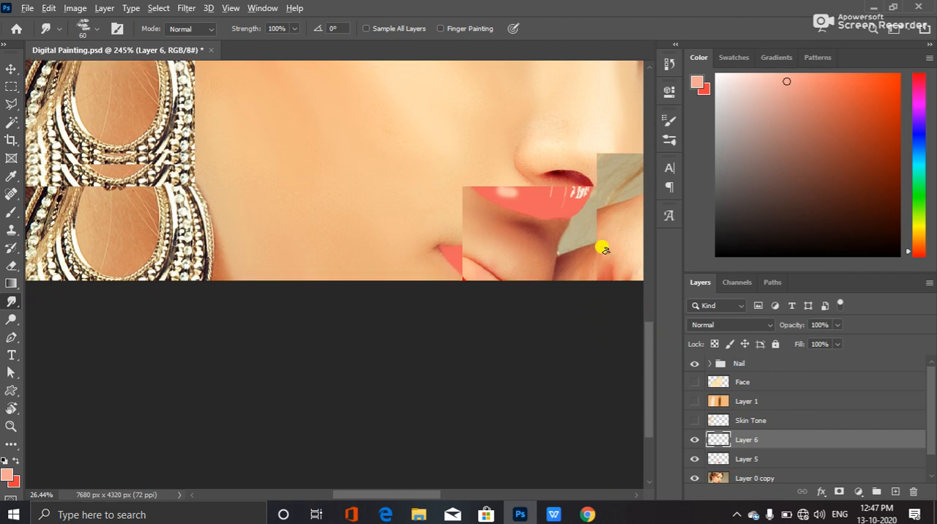
{"action": "scroll", "coordinate": [646, 337], "scroll_direction": "down", "scroll_amount": 2}
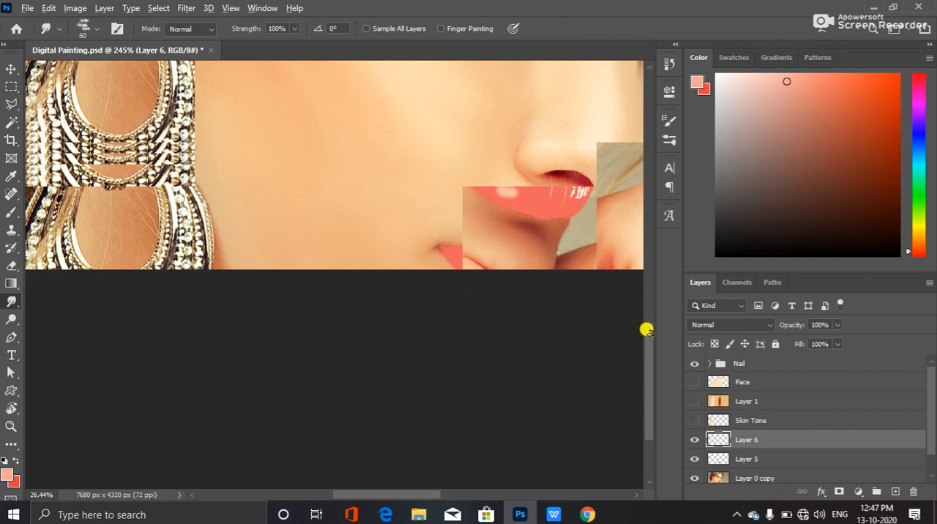
{"action": "scroll", "coordinate": [490, 191], "scroll_direction": "down", "scroll_amount": 1}
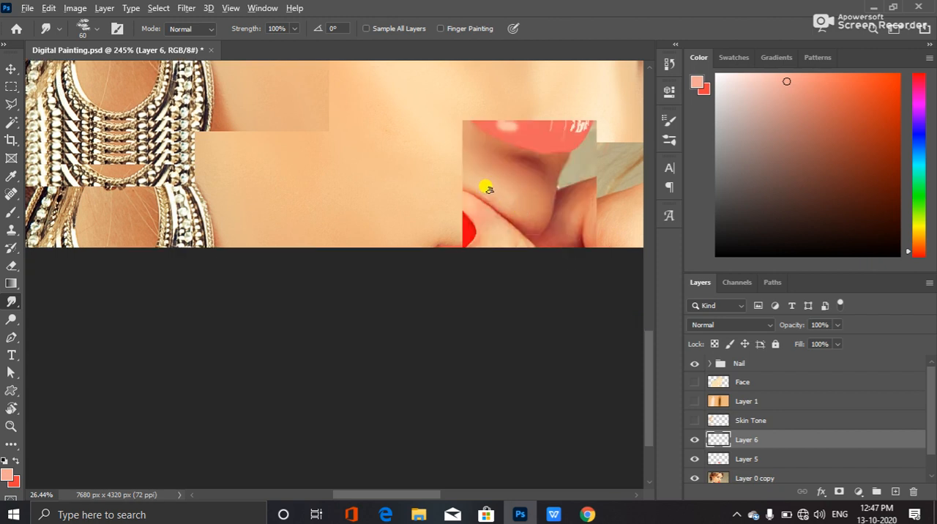
{"action": "scroll", "coordinate": [488, 188], "scroll_direction": "down", "scroll_amount": 2}
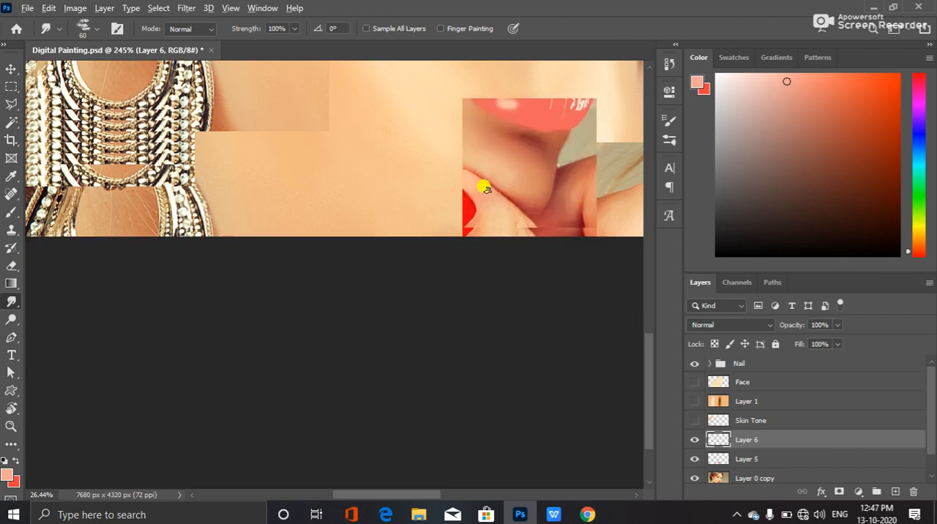
{"action": "scroll", "coordinate": [479, 191], "scroll_direction": "down", "scroll_amount": 1}
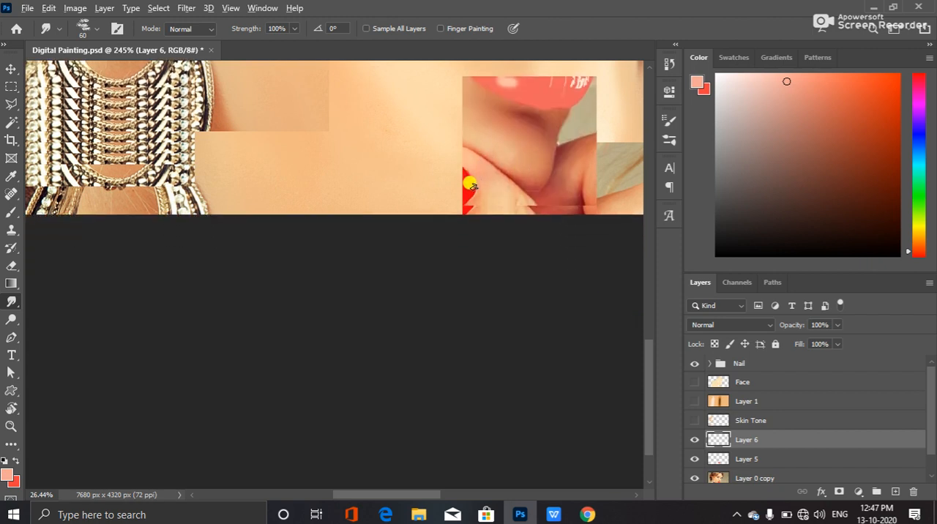
{"action": "scroll", "coordinate": [454, 201], "scroll_direction": "down", "scroll_amount": 1}
{"action": "scroll", "coordinate": [648, 395], "scroll_direction": "down", "scroll_amount": 1}
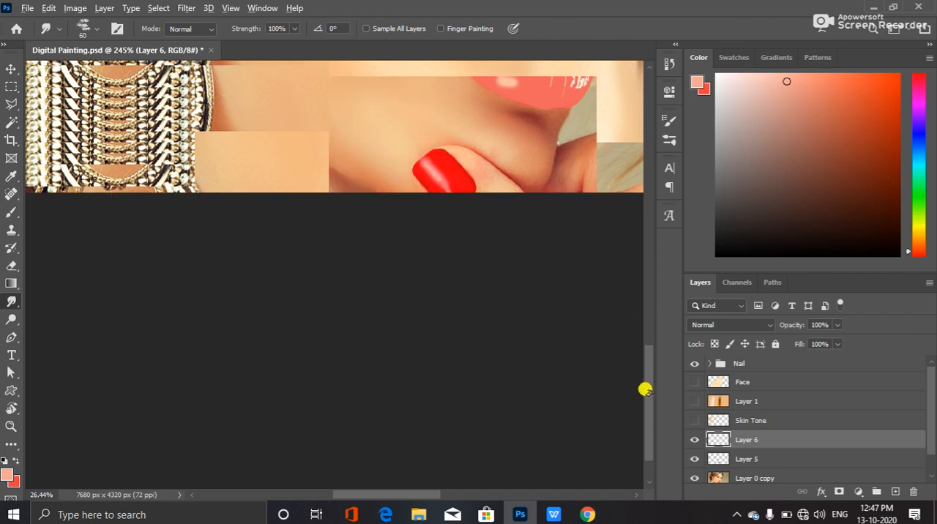
{"action": "scroll", "coordinate": [629, 377], "scroll_direction": "down", "scroll_amount": 2}
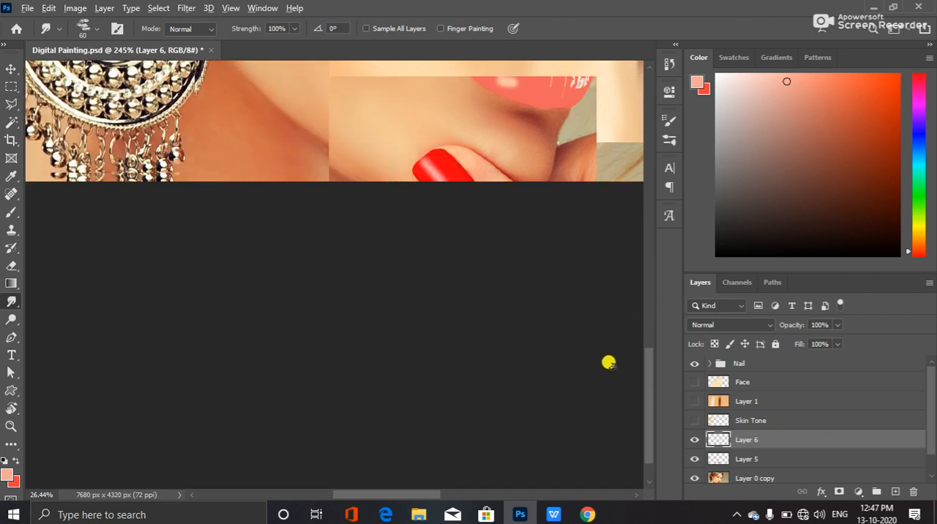
{"action": "scroll", "coordinate": [608, 362], "scroll_direction": "down", "scroll_amount": 1}
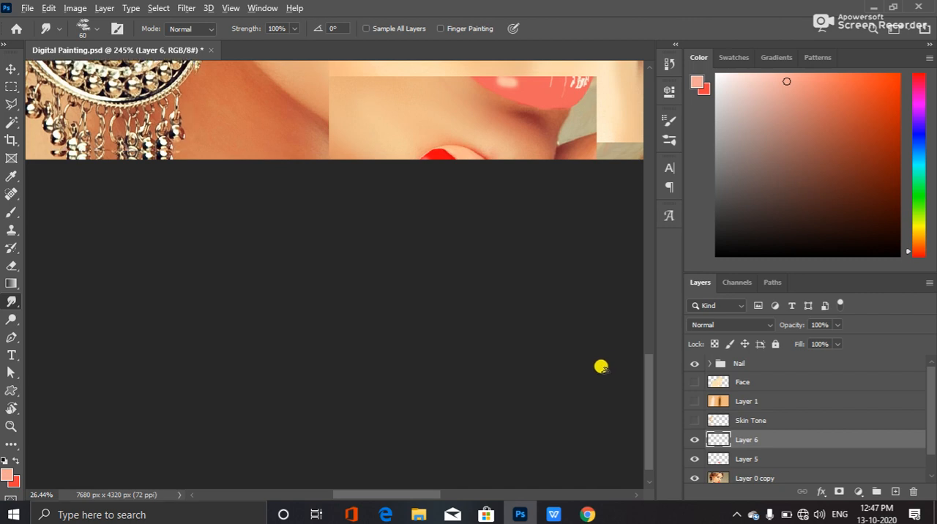
{"action": "scroll", "coordinate": [597, 370], "scroll_direction": "down", "scroll_amount": 1}
{"action": "scroll", "coordinate": [595, 368], "scroll_direction": "down", "scroll_amount": 1}
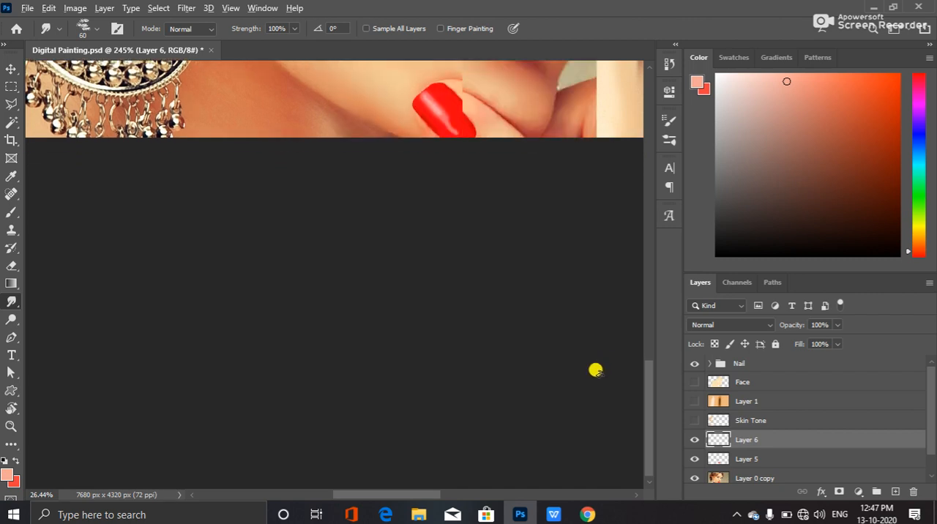
{"action": "scroll", "coordinate": [614, 406], "scroll_direction": "down", "scroll_amount": 1}
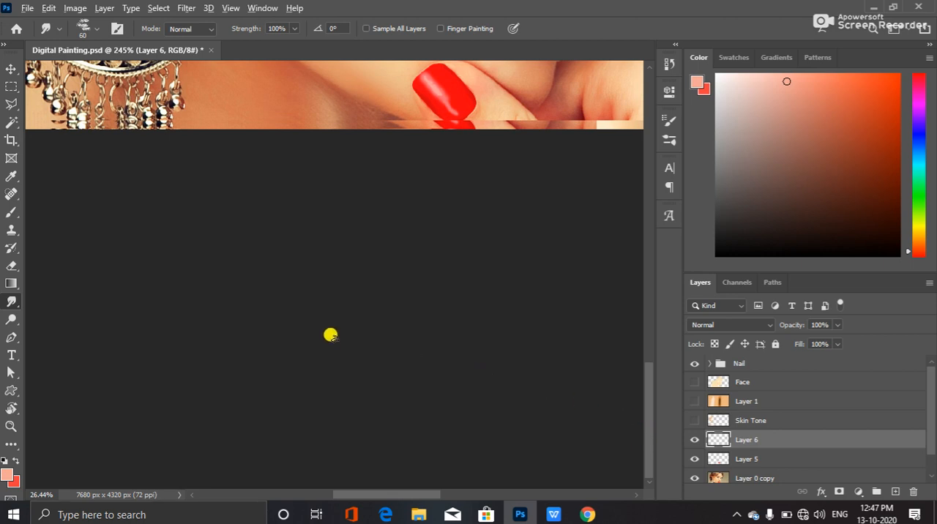
{"action": "scroll", "coordinate": [621, 430], "scroll_direction": "up", "scroll_amount": 6}
{"action": "key", "text": "v"}
{"action": "left_click_drag", "start_coordinate": [649, 426], "coordinate": [648, 339]}
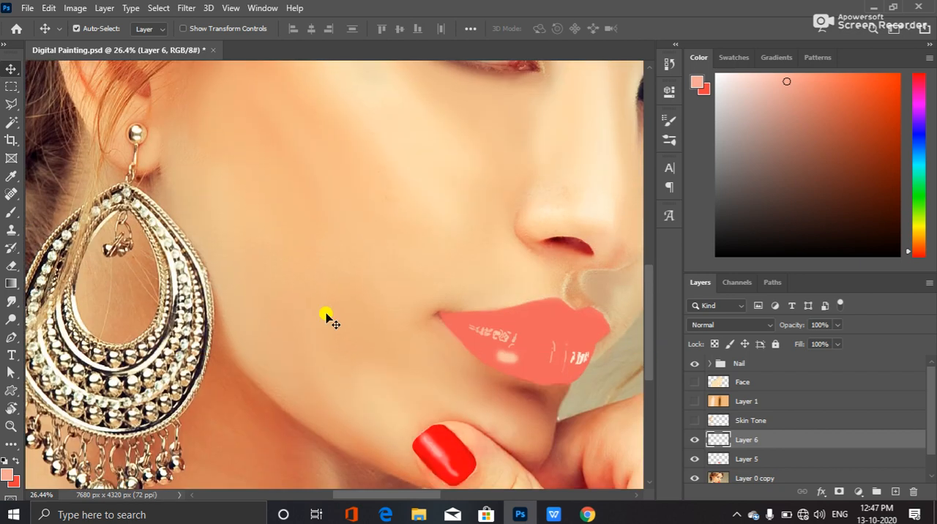
Select Kyle's Impressionist Blender 1 from the wet media brushes and reduce its size to 80 px
{"action": "left_click", "coordinate": [11, 211]}
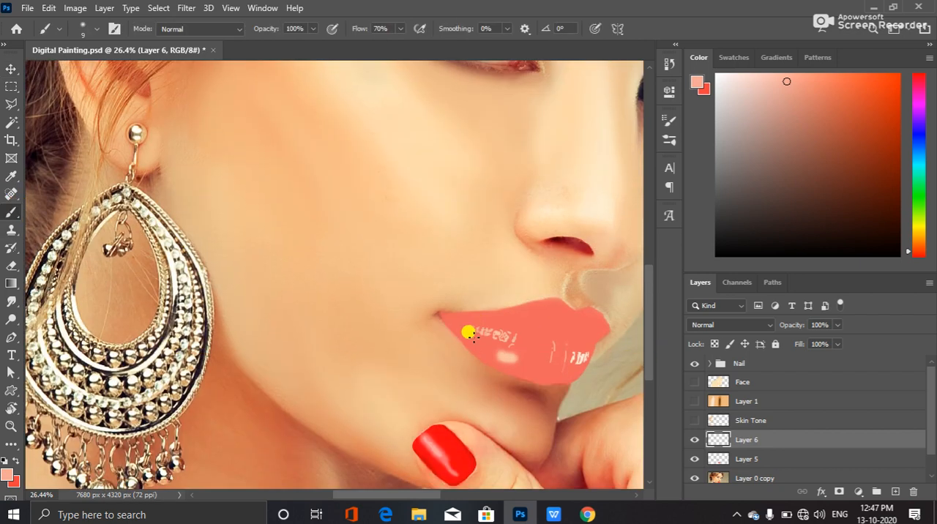
{"action": "left_click", "coordinate": [96, 30]}
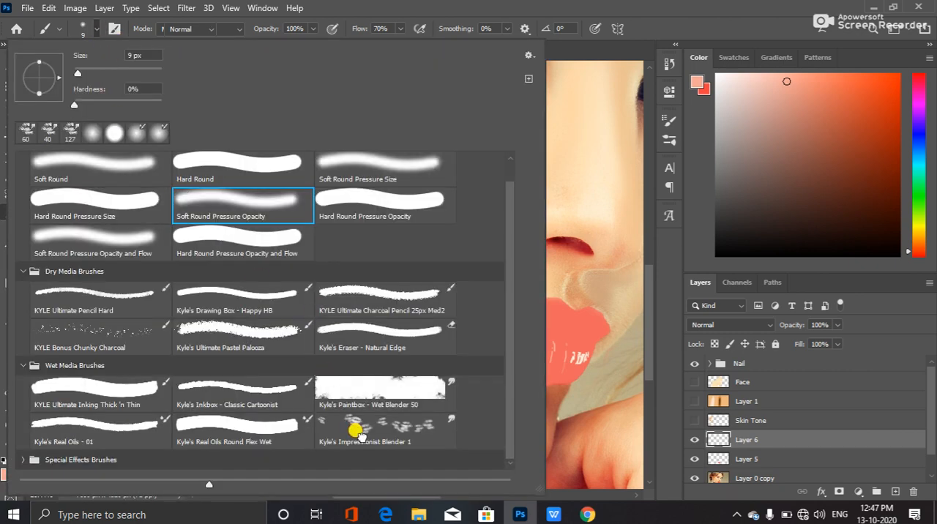
{"action": "left_click", "coordinate": [359, 435]}
{"action": "key", "text": "Return"}
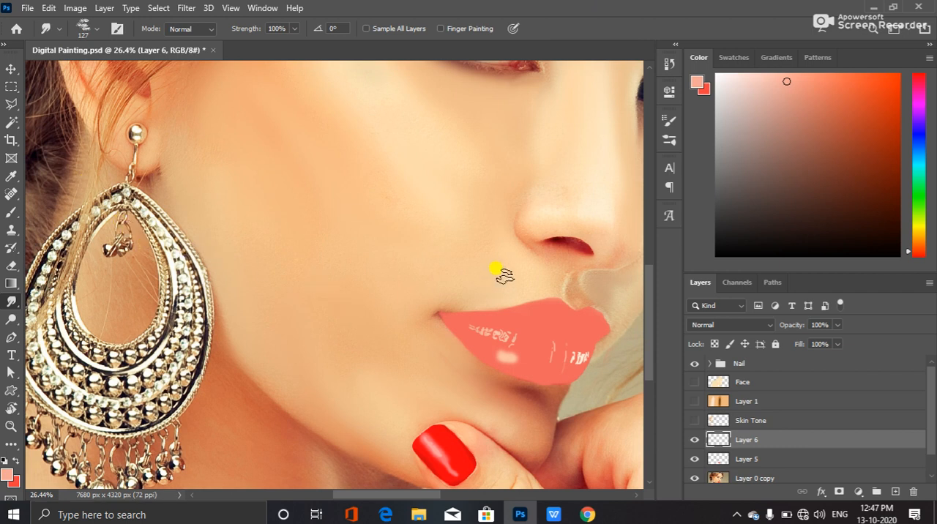
{"action": "key", "text": "bracketleft"}
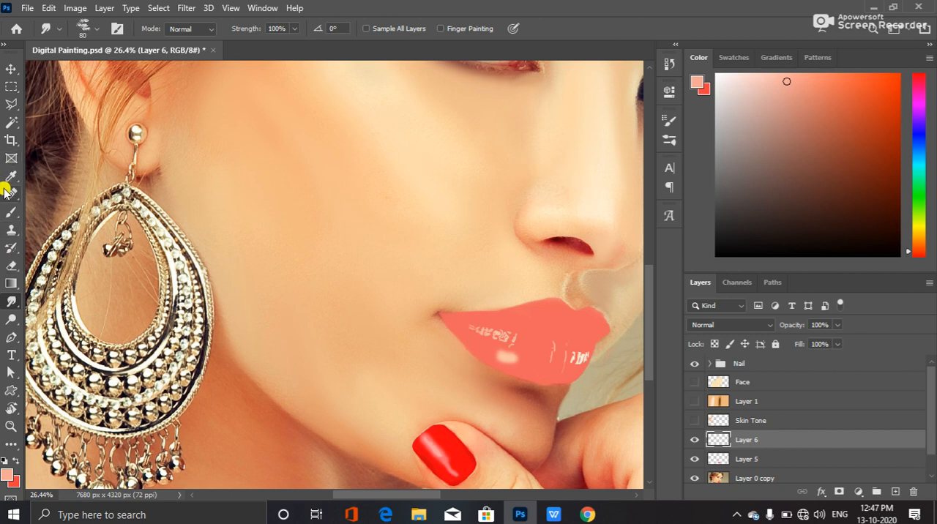
Switch back to the Brush tool and reselect the recent 80 px blender brush, repeating the switch once
{"action": "left_click", "coordinate": [10, 210]}
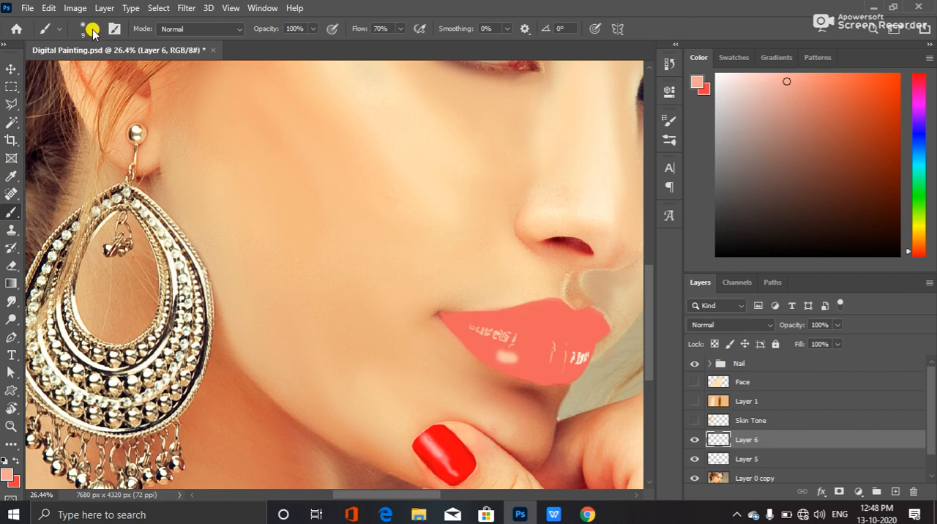
{"action": "left_click", "coordinate": [90, 28]}
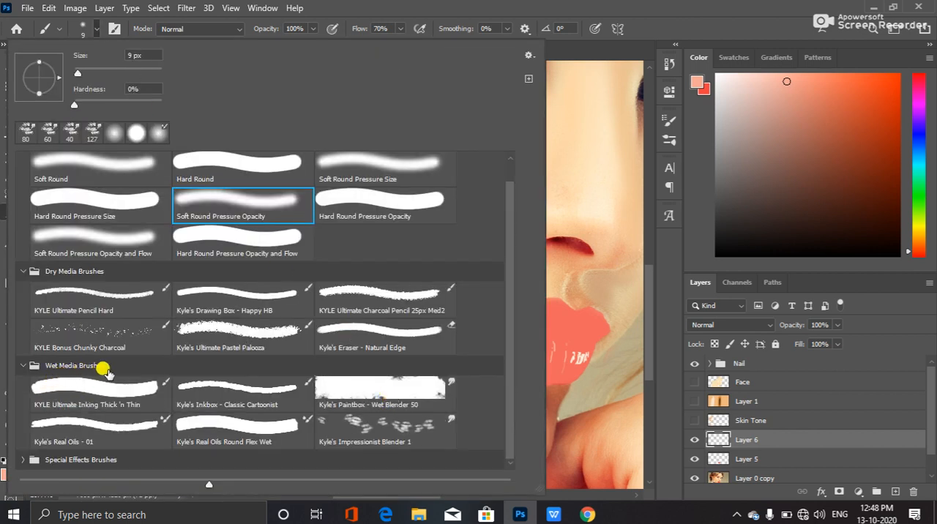
{"action": "left_click", "coordinate": [24, 133]}
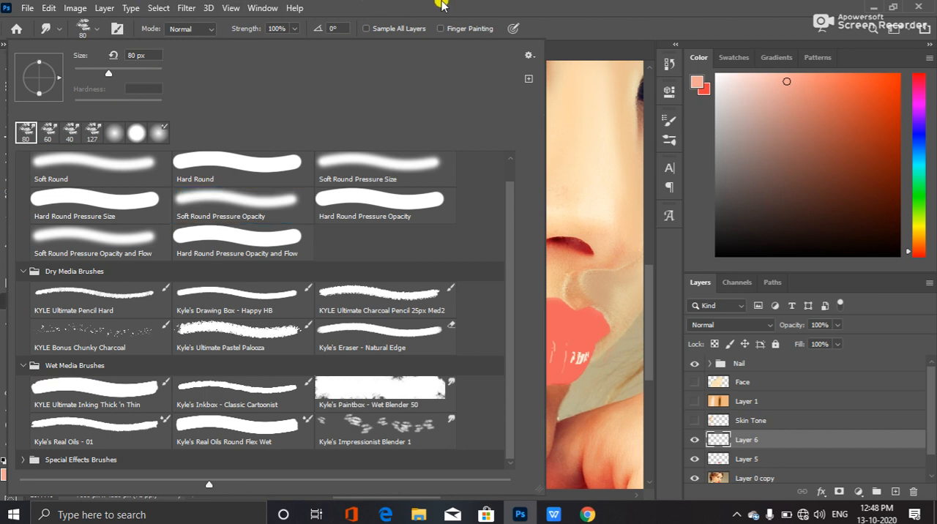
{"action": "left_click", "coordinate": [441, 6]}
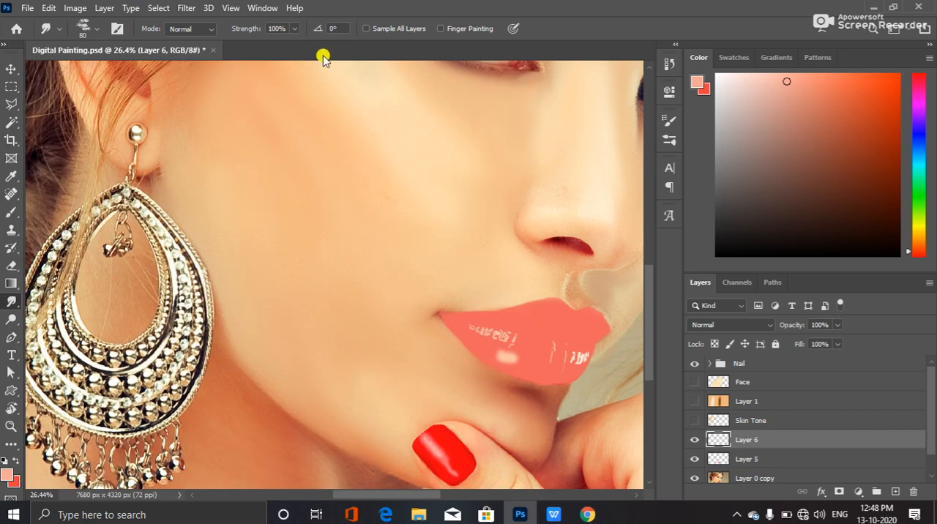
{"action": "left_click", "coordinate": [12, 210]}
{"action": "left_click", "coordinate": [94, 30]}
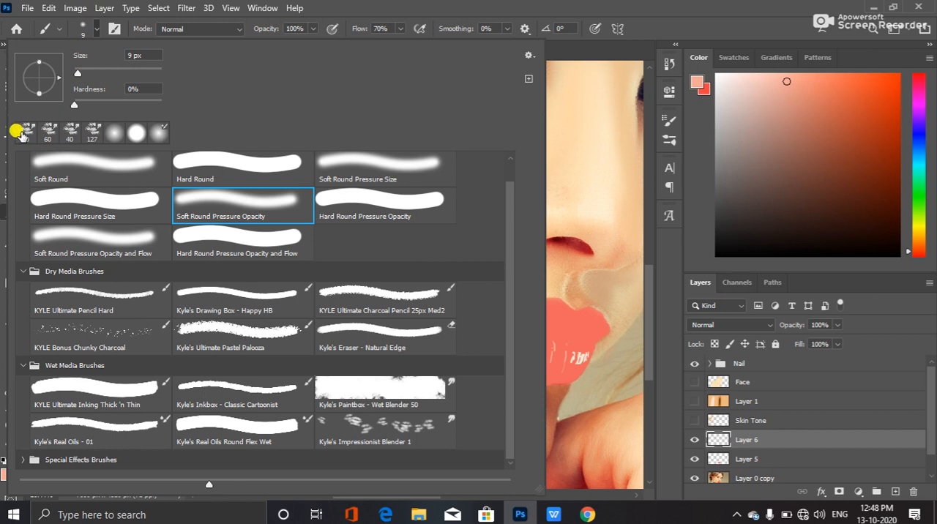
{"action": "left_click", "coordinate": [16, 131]}
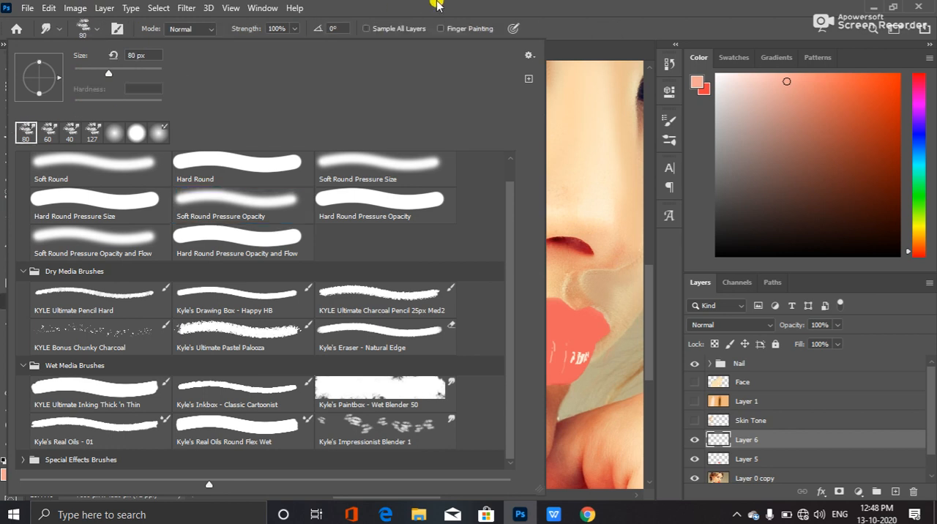
Inspect the blender brush's tip settings and the Smudge tool's presets
{"action": "left_click", "coordinate": [119, 34]}
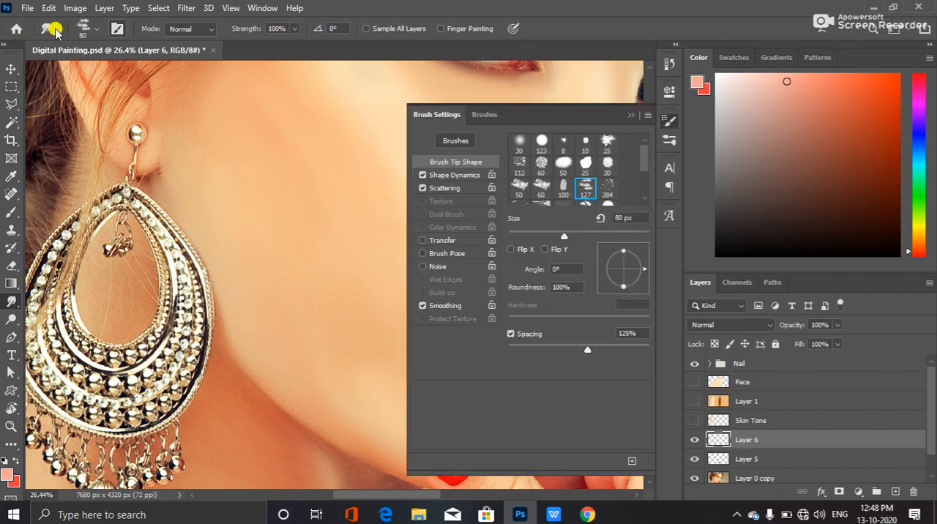
{"action": "left_click", "coordinate": [55, 30]}
{"action": "left_click", "coordinate": [63, 28]}
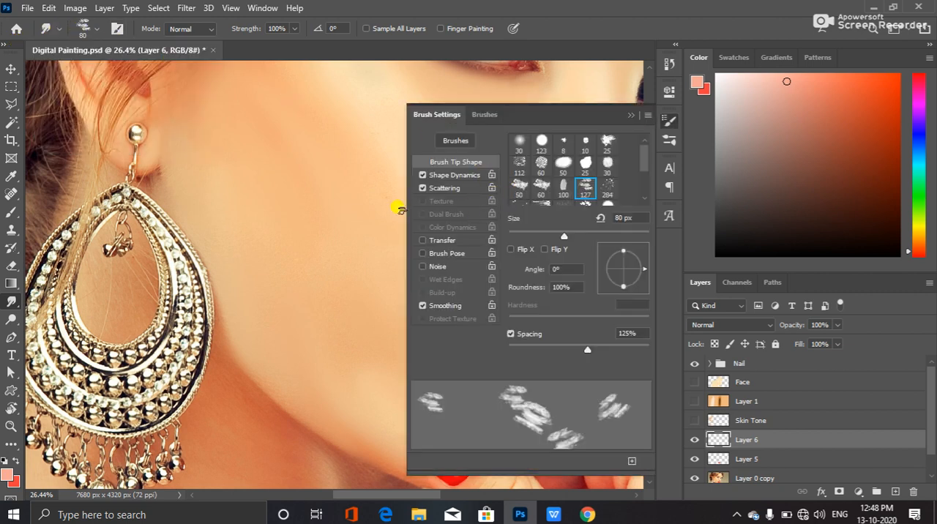
{"action": "left_click", "coordinate": [630, 117]}
{"action": "left_click", "coordinate": [58, 28]}
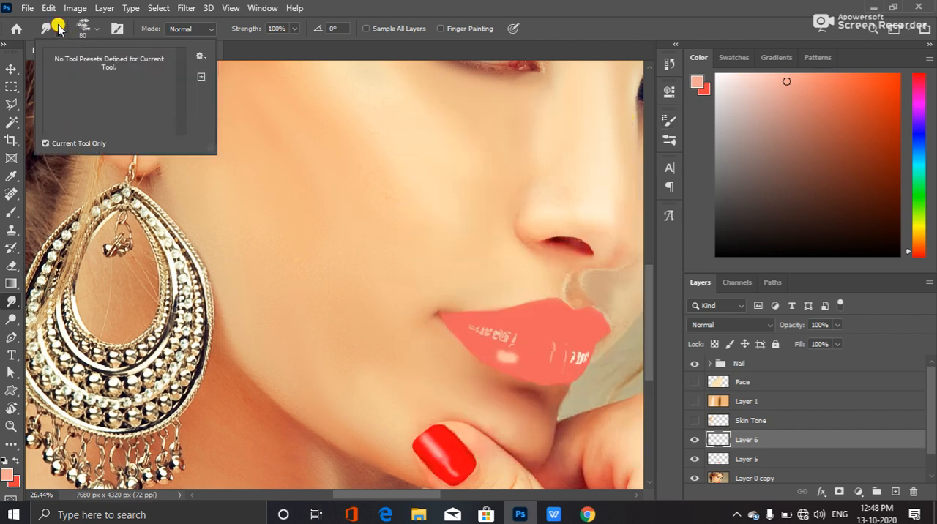
{"action": "left_click", "coordinate": [48, 30]}
{"action": "left_click", "coordinate": [50, 27]}
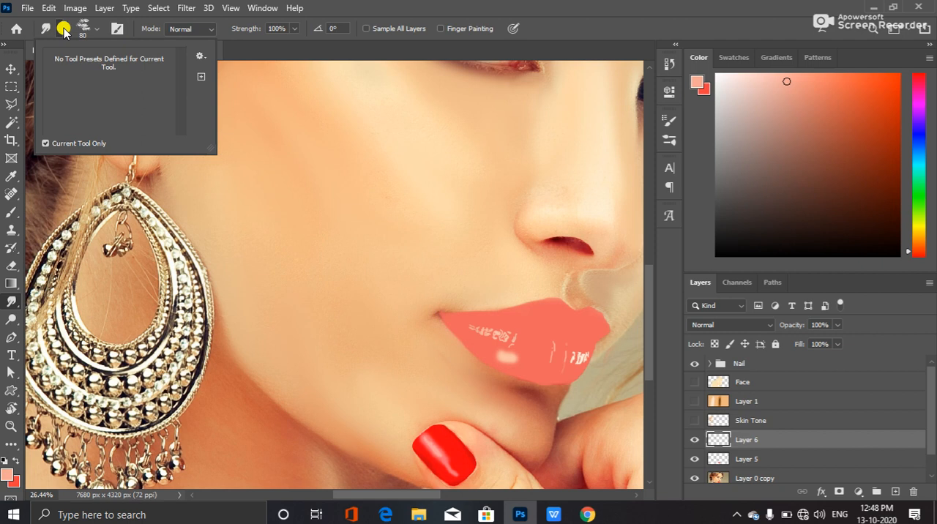
{"action": "left_click", "coordinate": [203, 57]}
{"action": "left_click", "coordinate": [209, 55]}
{"action": "left_click", "coordinate": [505, 6]}
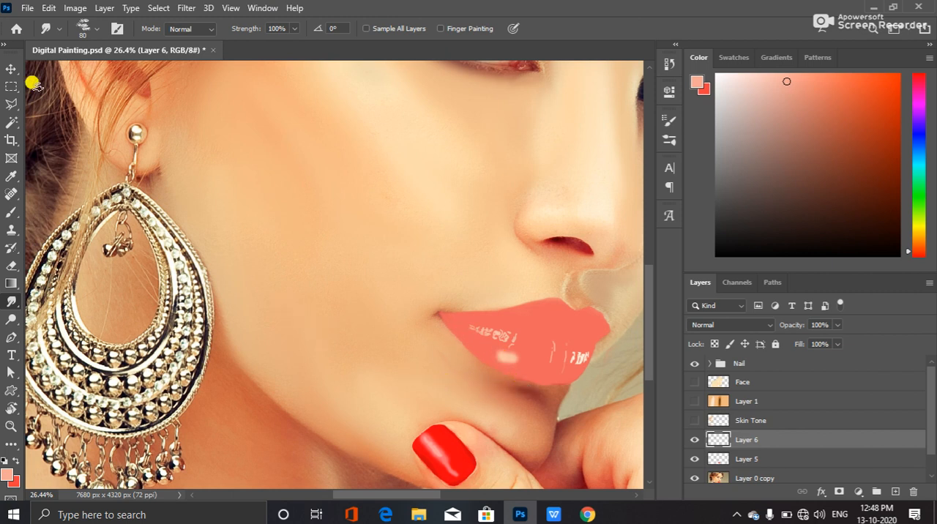
Switch between the Brush tool and the recent 80 px and 40 px blender brushes, finishing on the 80 px one
{"action": "left_click", "coordinate": [117, 28]}
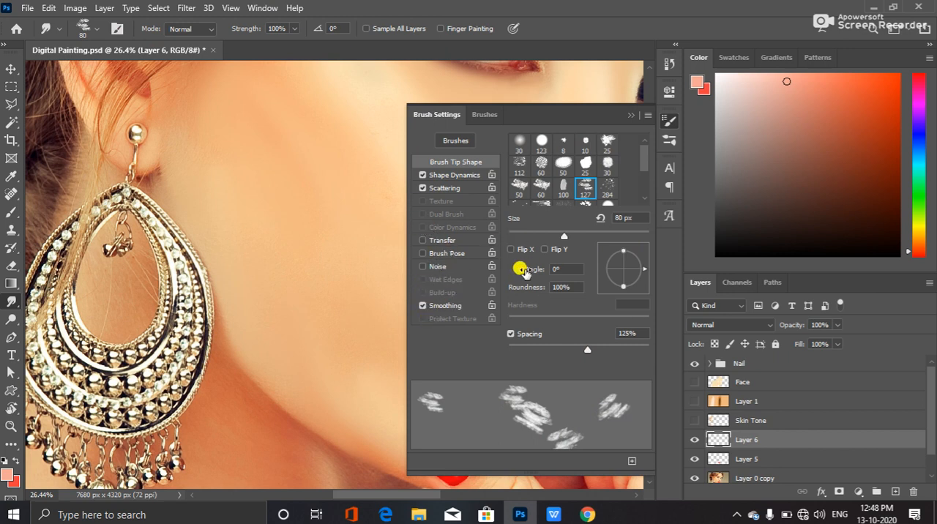
{"action": "left_click", "coordinate": [485, 115]}
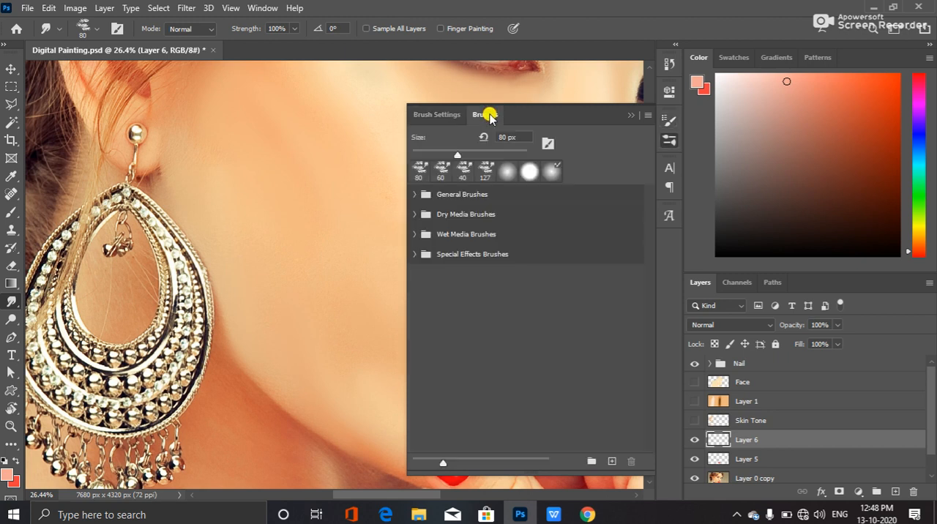
{"action": "left_click", "coordinate": [420, 171]}
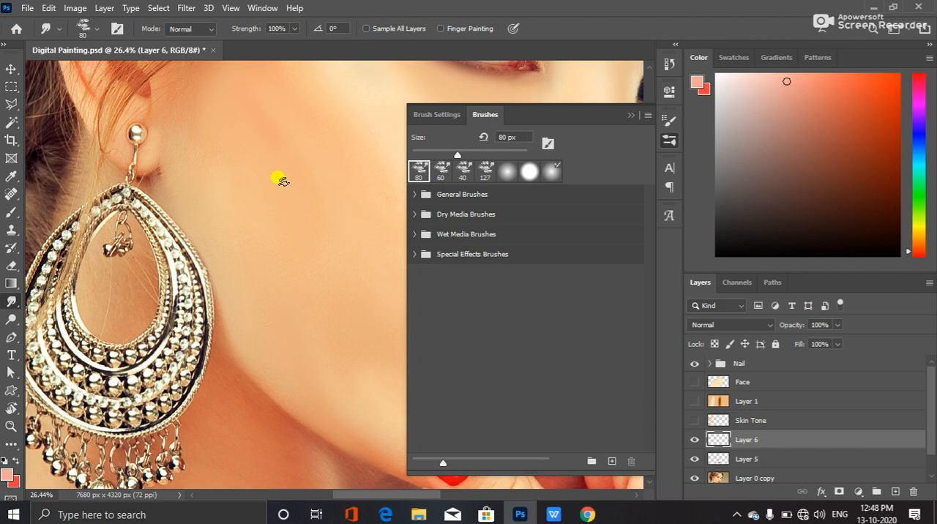
{"action": "left_click", "coordinate": [11, 212]}
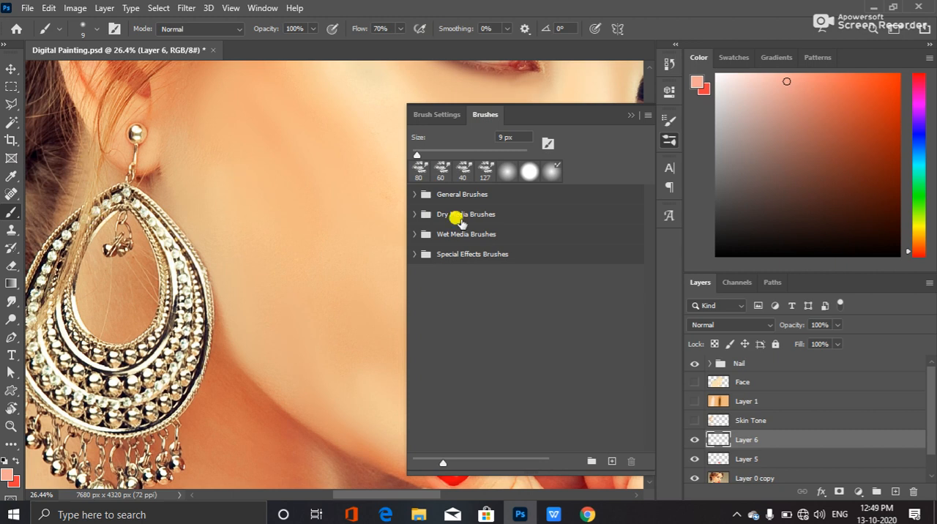
{"action": "left_click", "coordinate": [421, 172]}
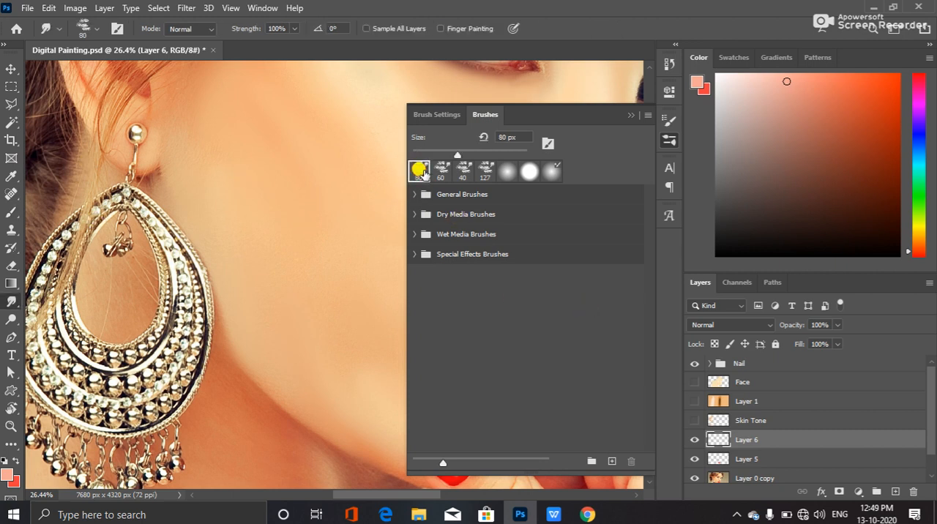
{"action": "left_click", "coordinate": [458, 170]}
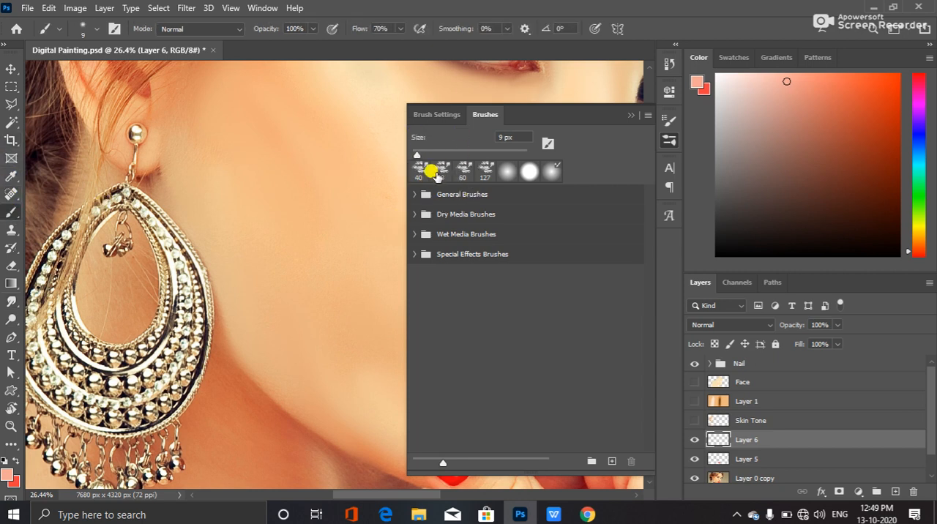
{"action": "left_click", "coordinate": [439, 171]}
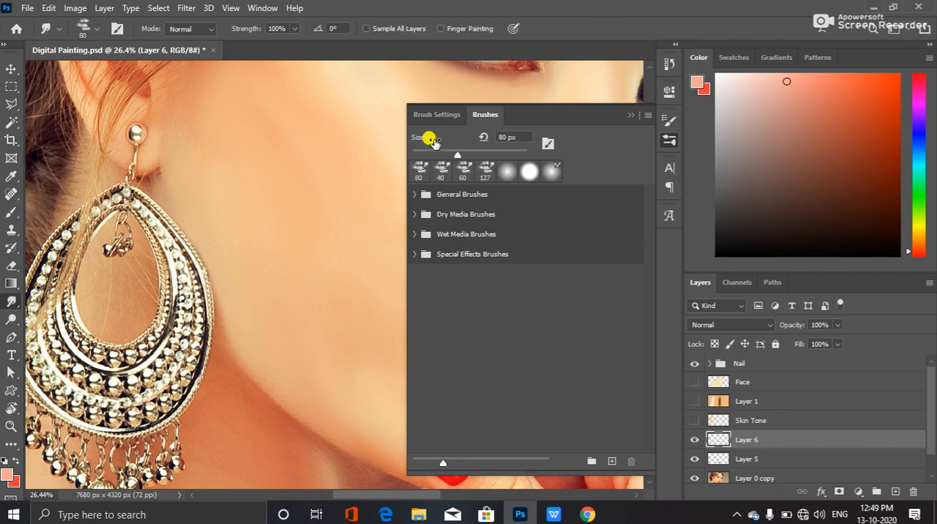
Replace the smudge brush's tip shape with the 120 px textured tip
{"action": "left_click", "coordinate": [436, 115]}
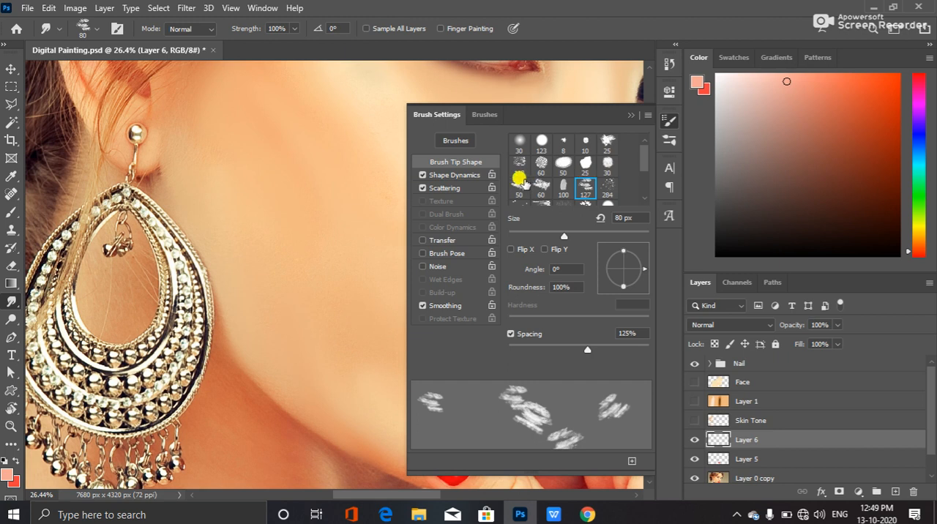
{"action": "scroll", "coordinate": [598, 185], "scroll_direction": "down", "scroll_amount": 1}
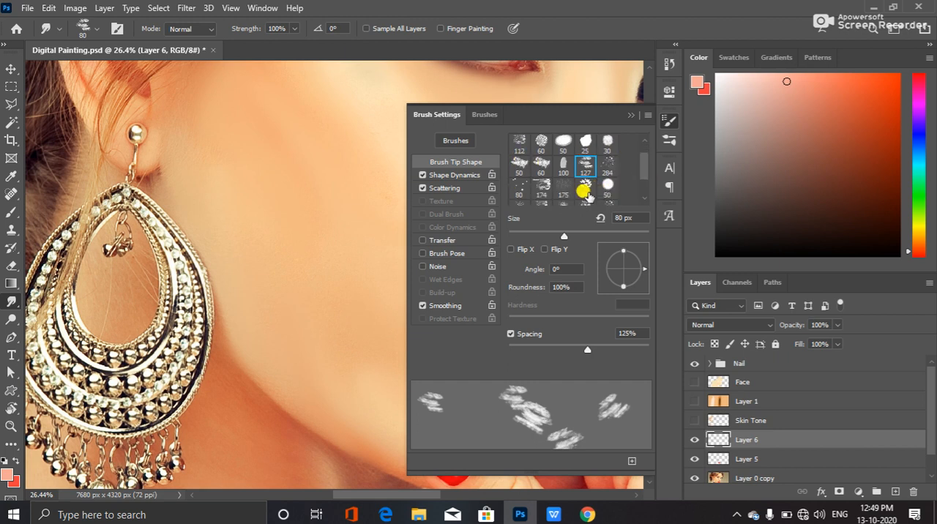
{"action": "scroll", "coordinate": [532, 189], "scroll_direction": "down", "scroll_amount": 1}
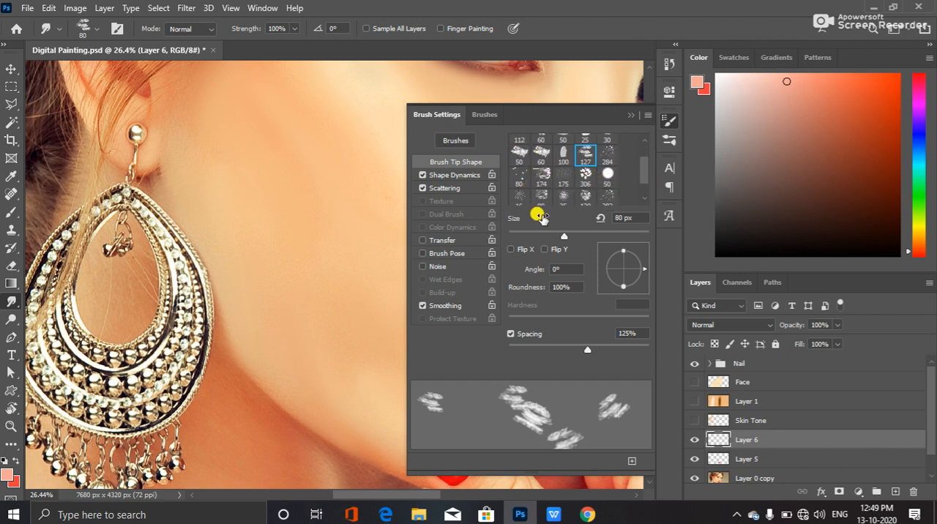
{"action": "scroll", "coordinate": [588, 188], "scroll_direction": "down", "scroll_amount": 1}
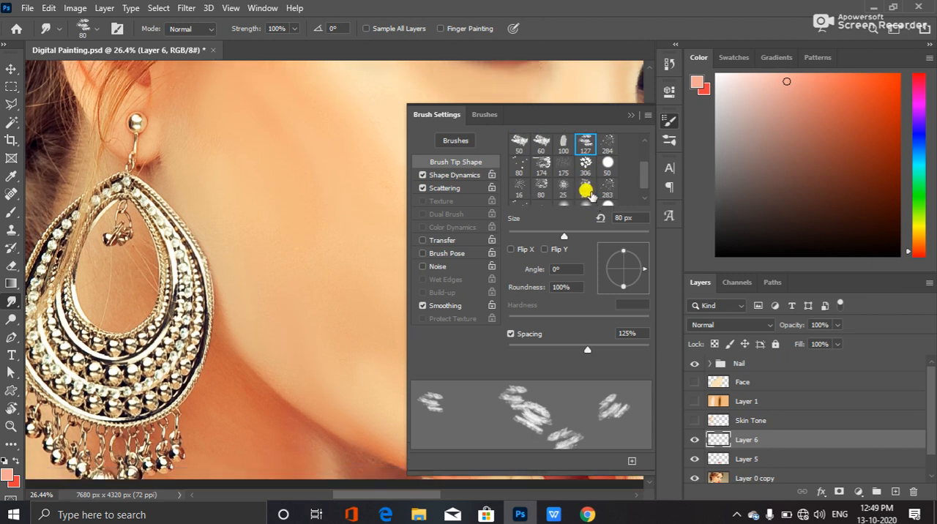
{"action": "scroll", "coordinate": [588, 188], "scroll_direction": "down", "scroll_amount": 1}
{"action": "left_click", "coordinate": [585, 179]}
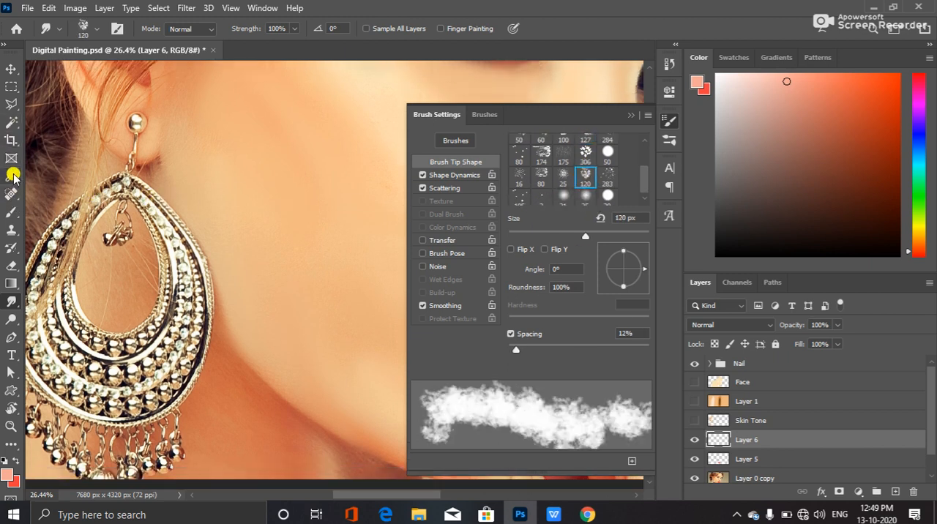
Switch to the Brush tool, choose the 127 px textured tip and reduce its size to about 50 px
{"action": "left_click", "coordinate": [15, 214]}
{"action": "left_click", "coordinate": [585, 187]}
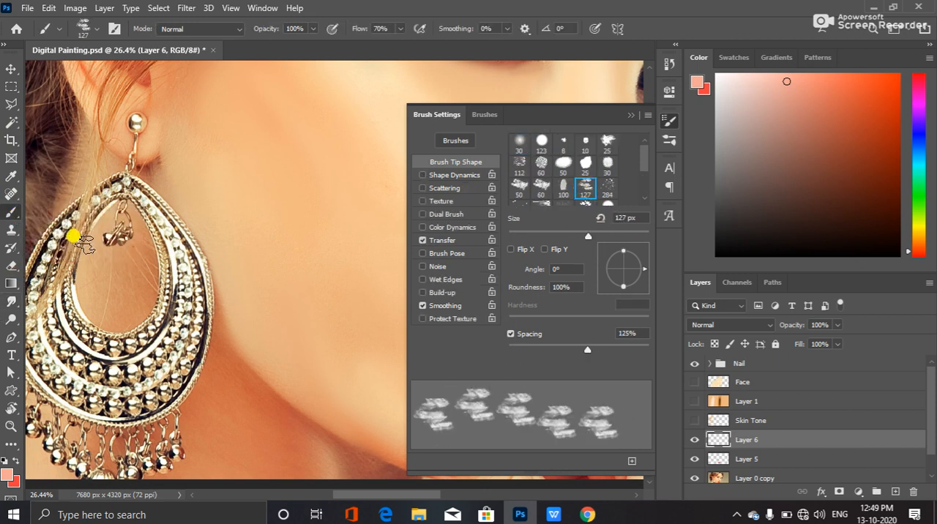
{"action": "left_click", "coordinate": [629, 115]}
{"action": "key", "text": "bracketleft"}
{"action": "key", "text": "bracketleft"}
{"action": "key", "text": "bracketleft"}
{"action": "key", "text": "bracketleft"}
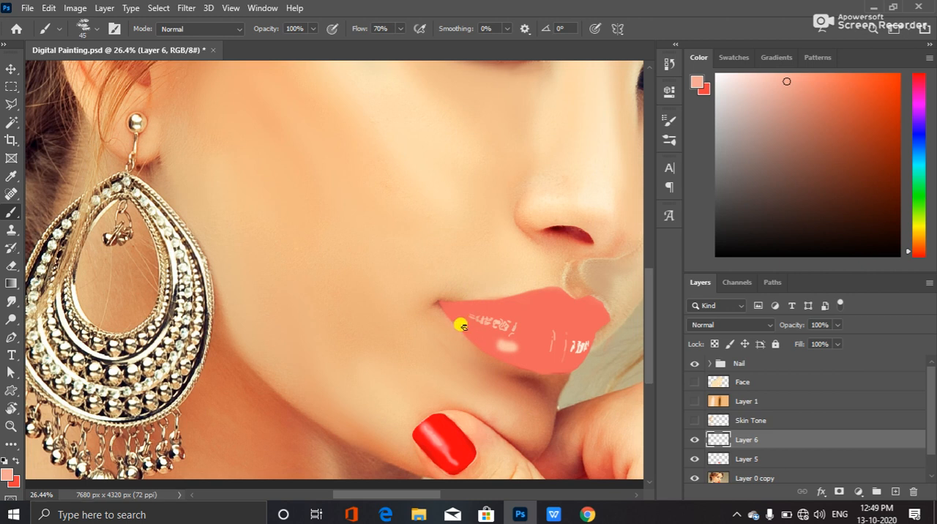
Load the lip shape on Layer 5 as a selection and set the foreground colour to a lighter pink
{"action": "left_click", "coordinate": [719, 457], "text": "ctrl"}
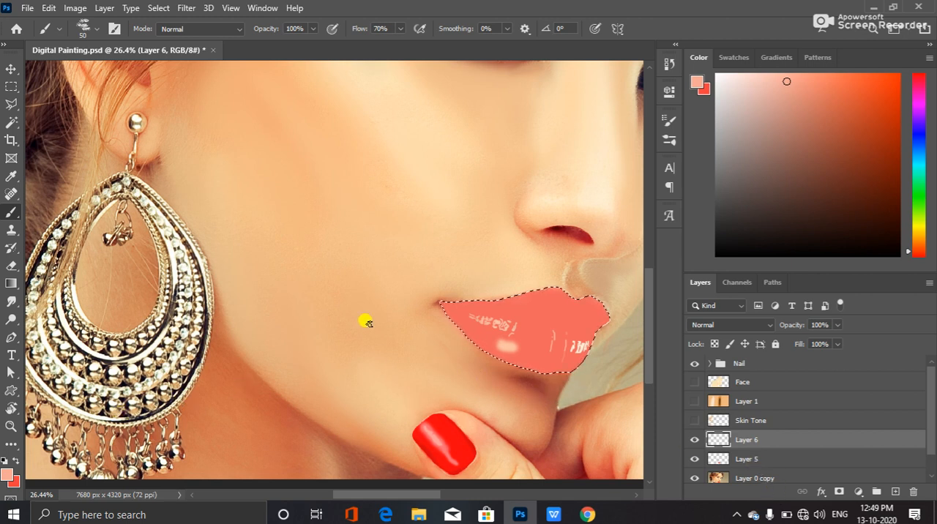
{"action": "left_click", "coordinate": [7, 471]}
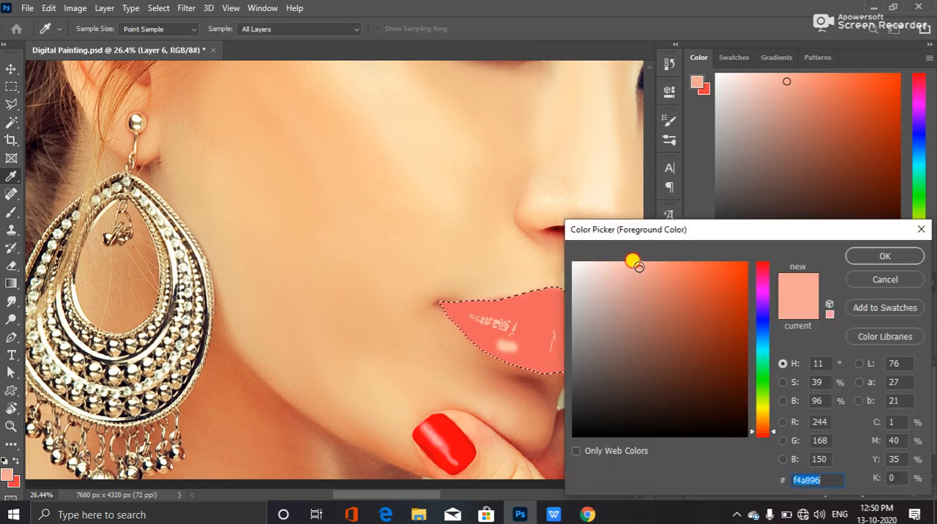
{"action": "left_click", "coordinate": [867, 256]}
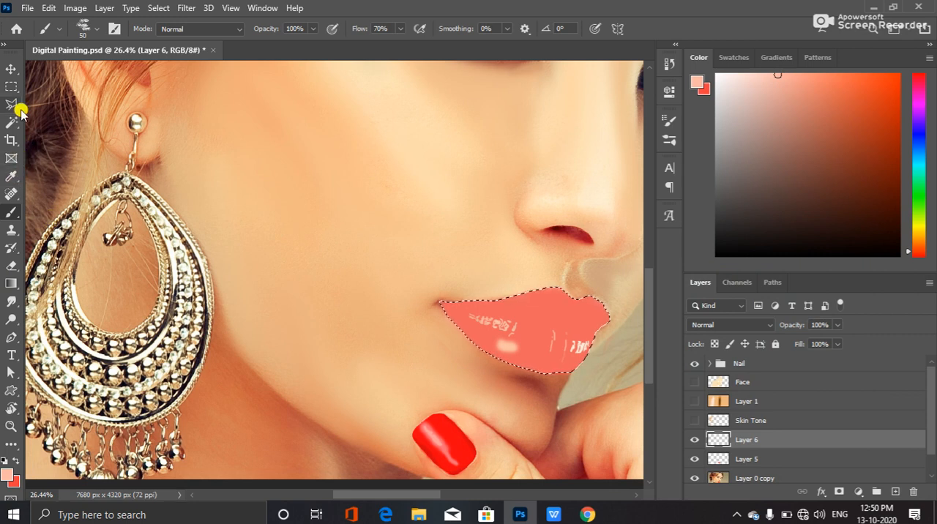
Rotate the brush tip to an angle of 79° and try a stroke along the lower lip near the mouth corner
{"action": "left_click", "coordinate": [95, 35]}
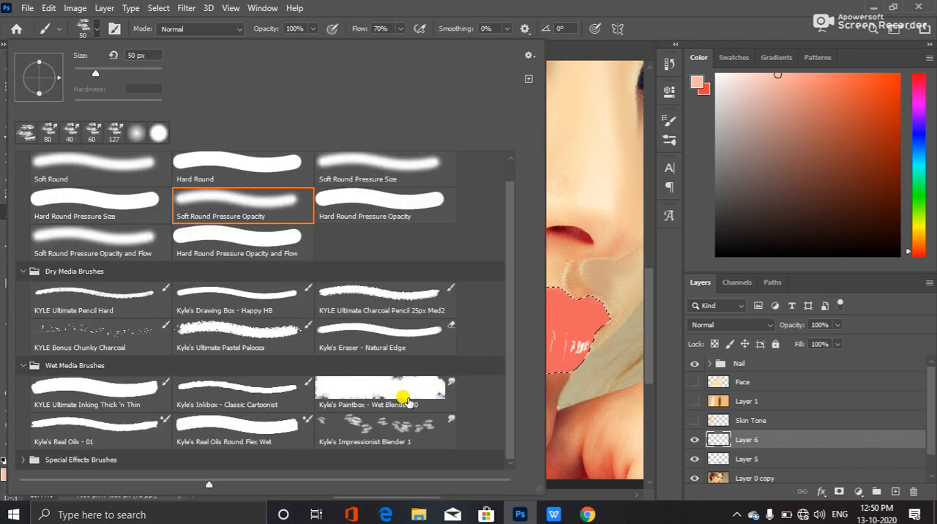
{"action": "left_click", "coordinate": [462, 5]}
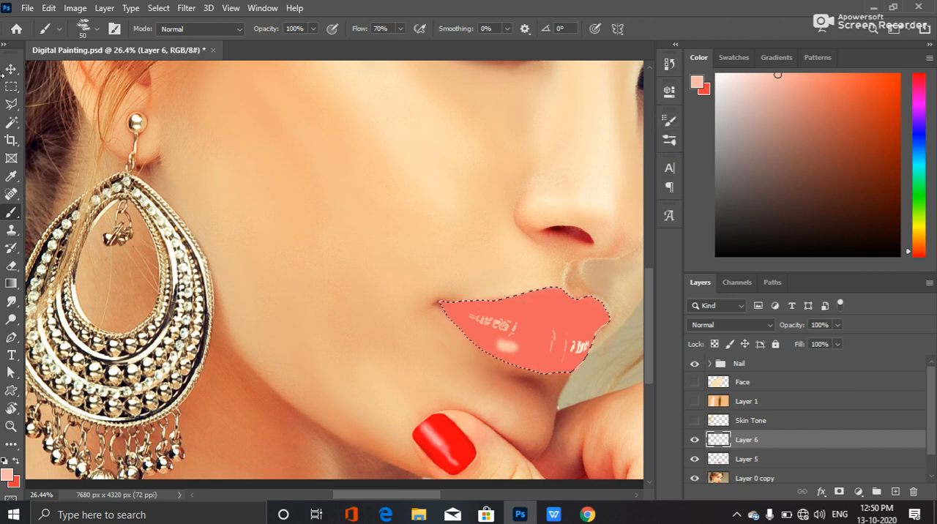
{"action": "left_click", "coordinate": [115, 29]}
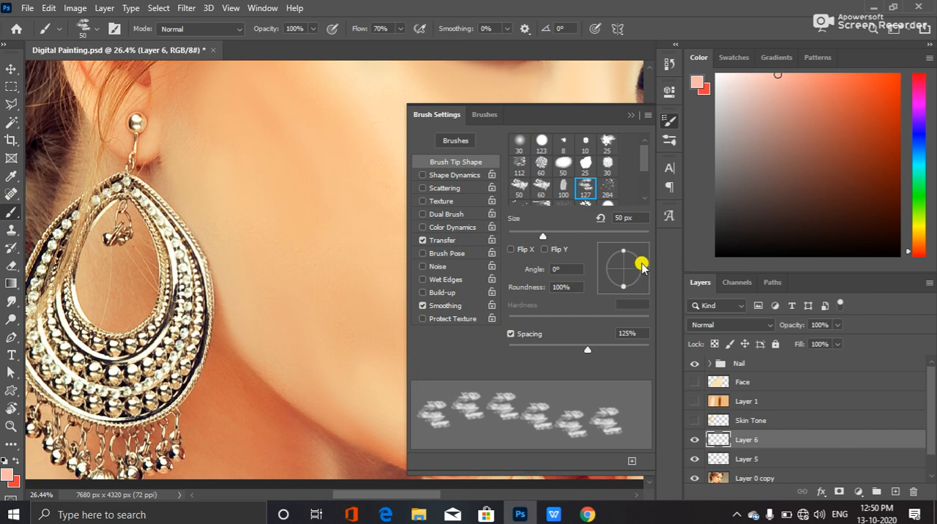
{"action": "left_click_drag", "start_coordinate": [644, 271], "coordinate": [627, 247]}
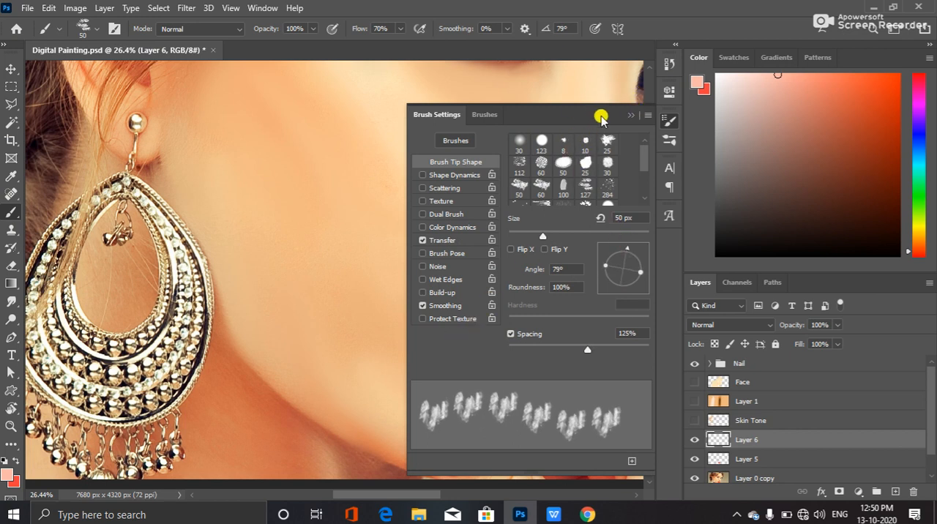
{"action": "left_click", "coordinate": [634, 112]}
{"action": "left_click_drag", "start_coordinate": [451, 315], "coordinate": [488, 337]}
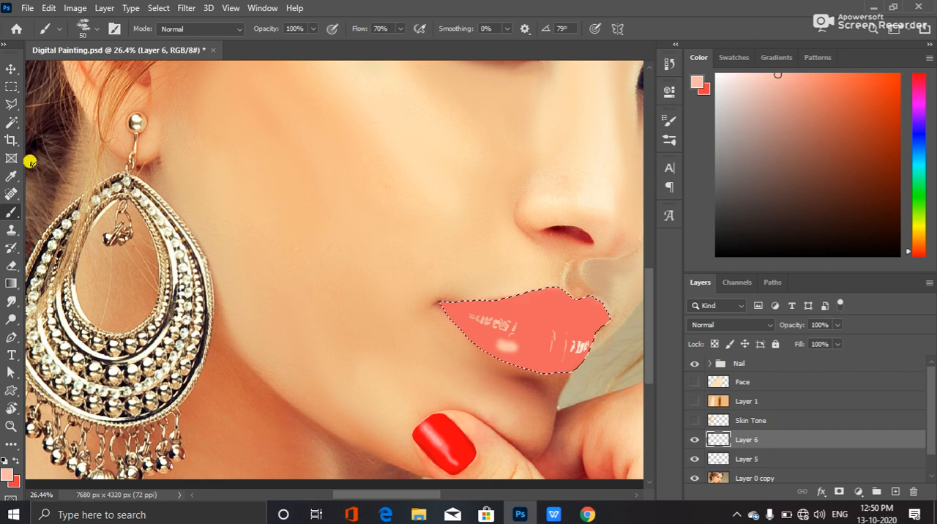
Set the brush tip's spacing to 194% and check its Scattering and Transfer settings
{"action": "left_click", "coordinate": [115, 28]}
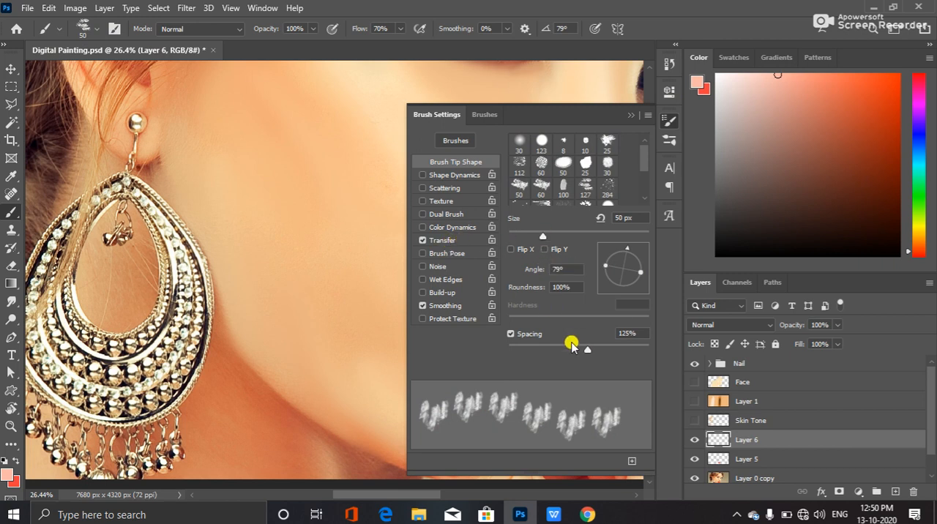
{"action": "mouse_move", "coordinate": [584, 349]}
{"action": "left_mouse_down"}
{"action": "mouse_move", "coordinate": [560, 349]}
{"action": "mouse_move", "coordinate": [605, 341]}
{"action": "mouse_move", "coordinate": [563, 350]}
{"action": "mouse_move", "coordinate": [621, 349]}
{"action": "mouse_move", "coordinate": [612, 350]}
{"action": "left_mouse_up"}
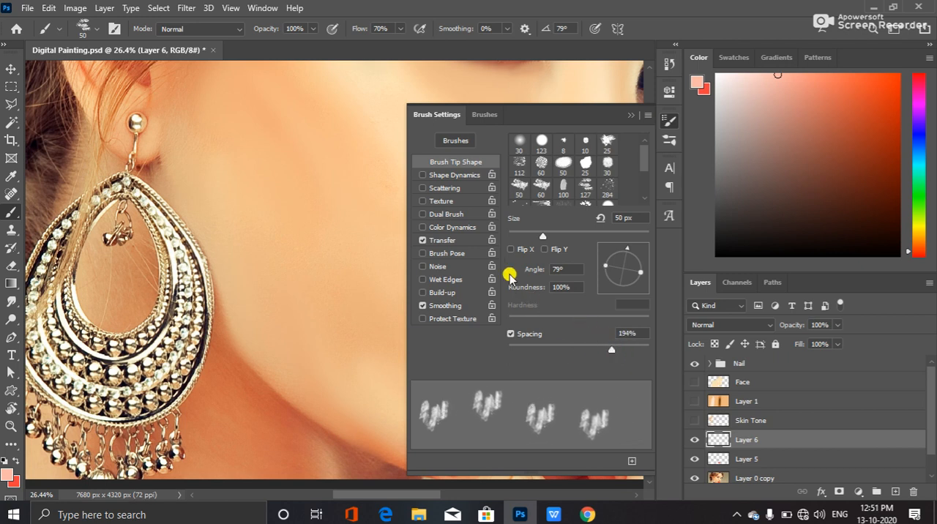
{"action": "left_click", "coordinate": [446, 190]}
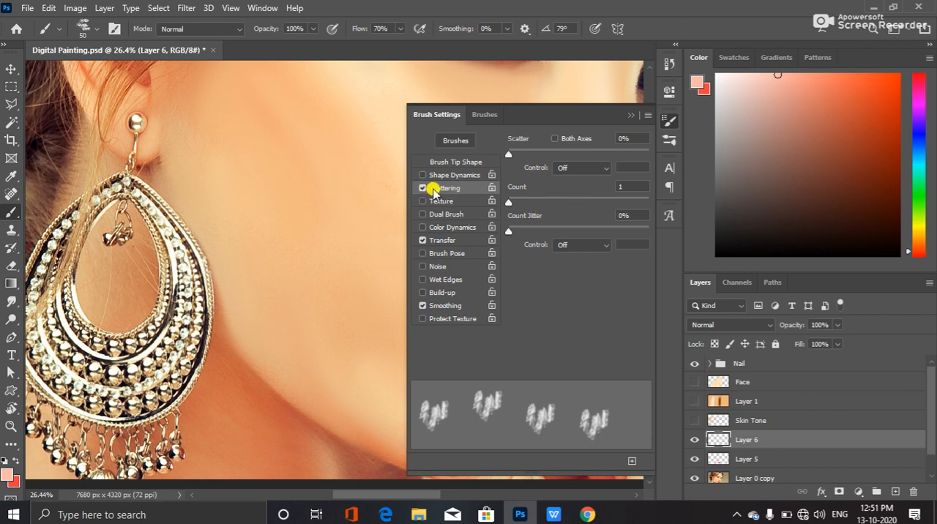
{"action": "left_click", "coordinate": [422, 188]}
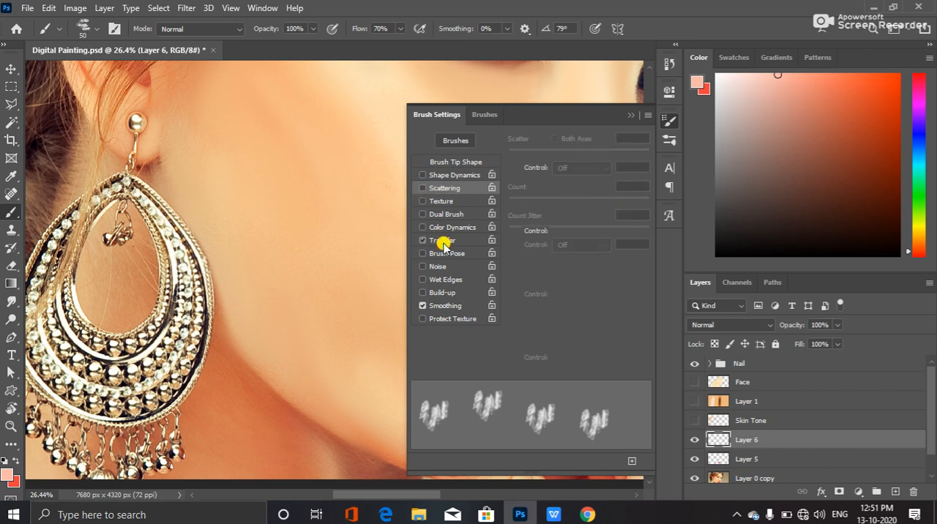
{"action": "left_click", "coordinate": [443, 244]}
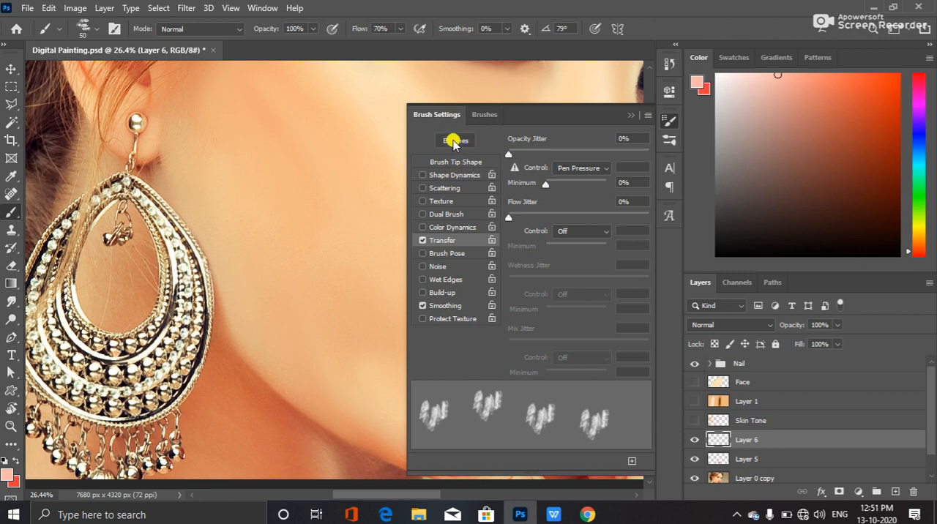
{"action": "left_click", "coordinate": [452, 163]}
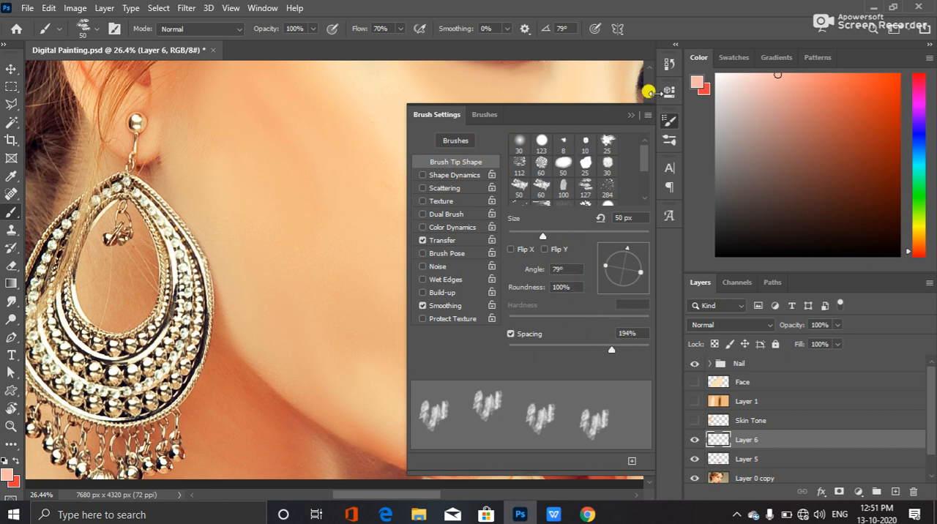
{"action": "left_click", "coordinate": [631, 115]}
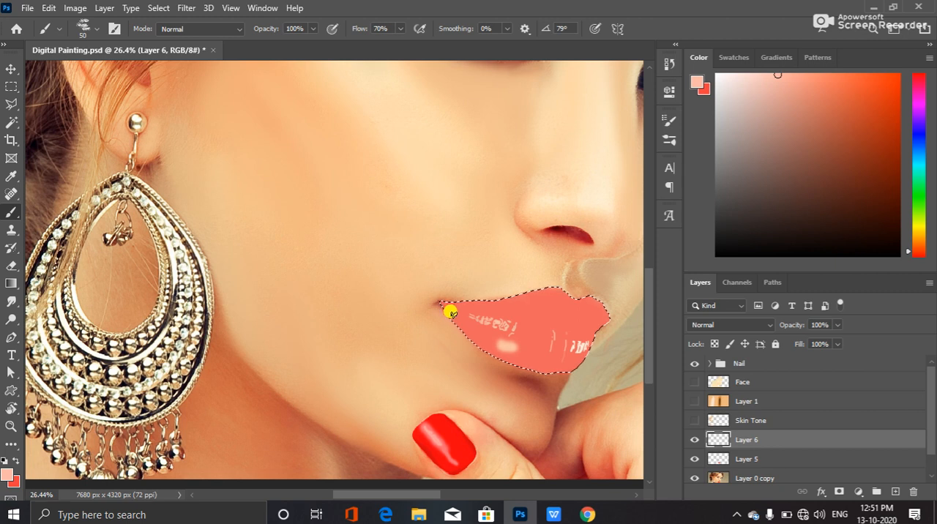
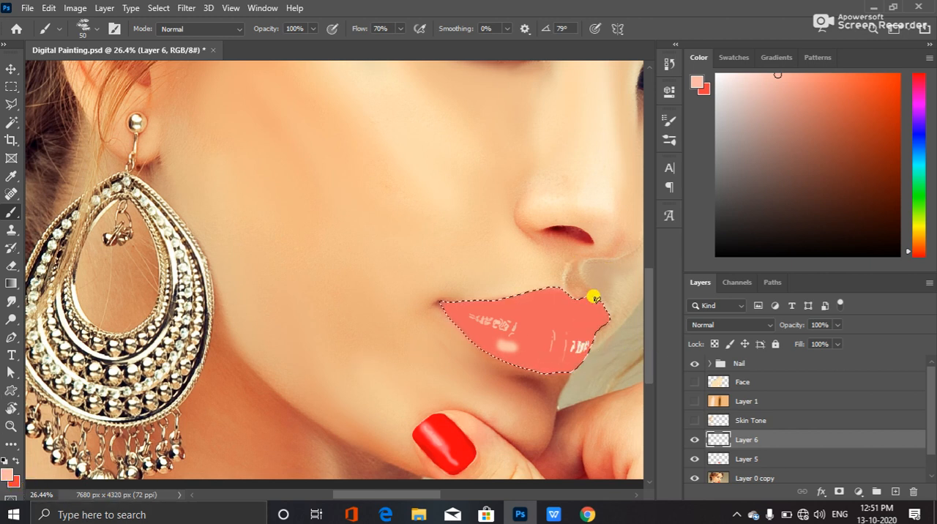
Compare the painted lips with the photo by toggling Layers 6 and 5, and set Layer 5's opacity back to 100%
{"action": "left_click", "coordinate": [693, 439]}
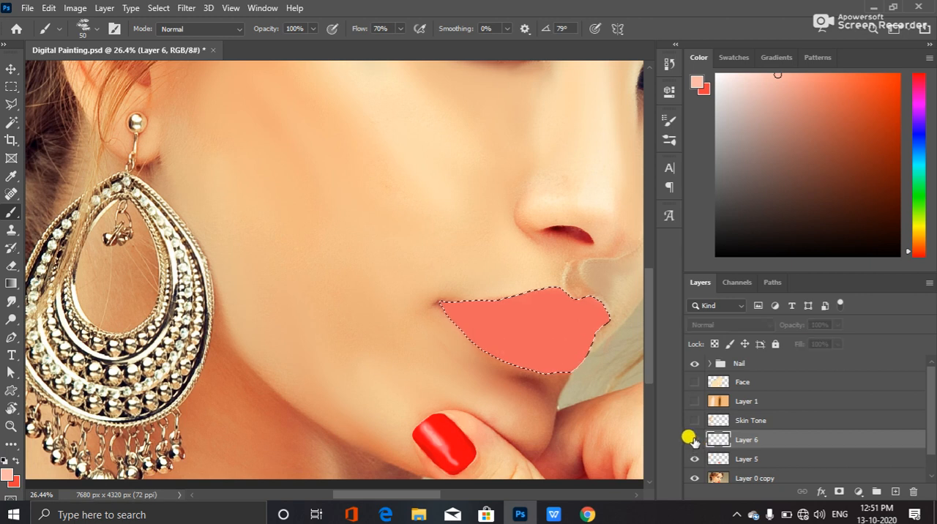
{"action": "left_click", "coordinate": [693, 439]}
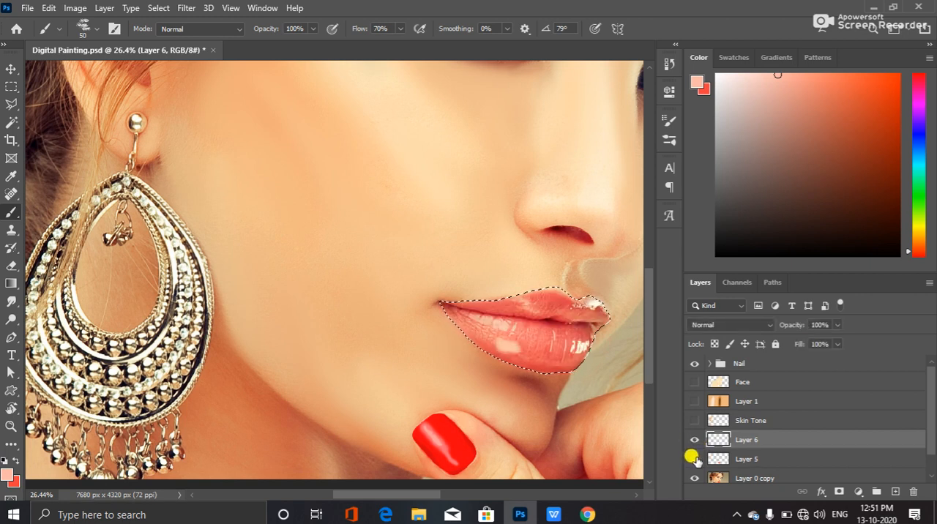
{"action": "left_click", "coordinate": [753, 459]}
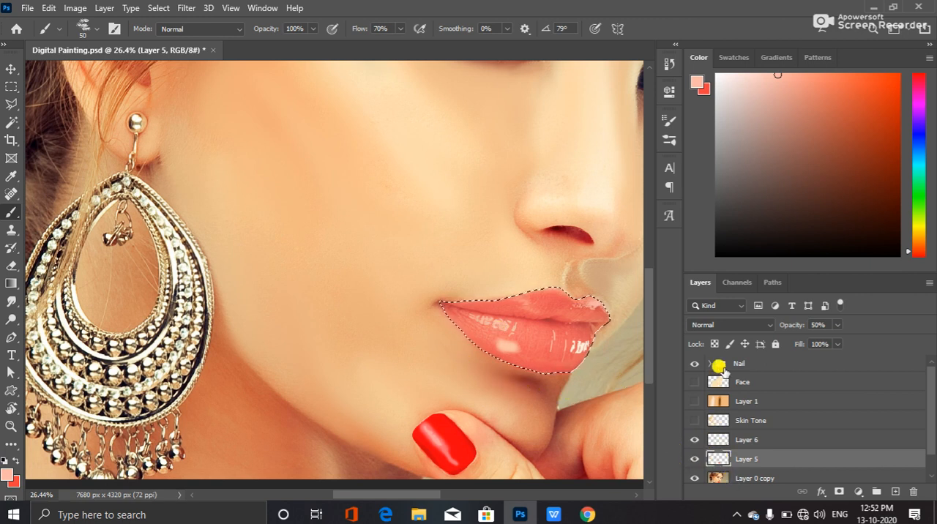
{"action": "left_click", "coordinate": [817, 323]}
{"action": "left_click", "coordinate": [818, 323]}
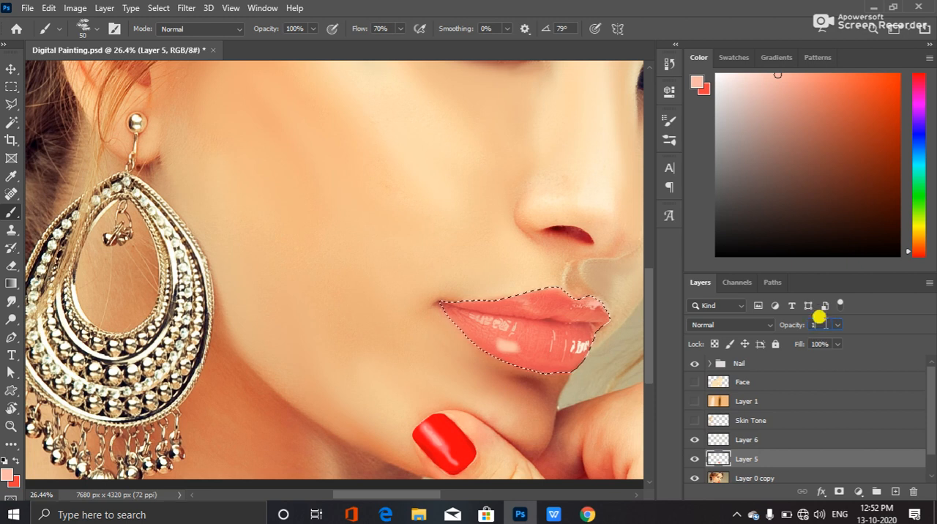
{"action": "key", "text": "Return"}
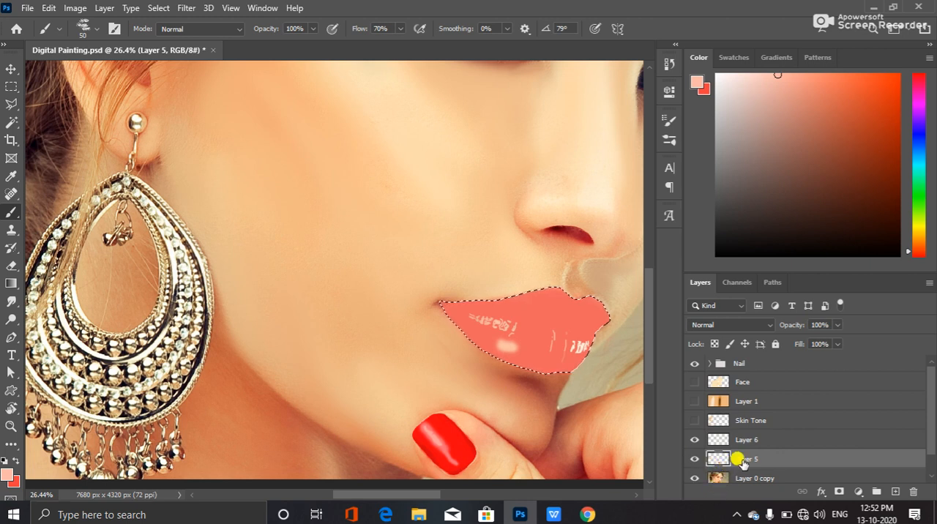
Add a new empty layer directly above Layer 0 copy
{"action": "scroll", "coordinate": [762, 461], "scroll_direction": "down", "scroll_amount": 1}
{"action": "left_click", "coordinate": [773, 461]}
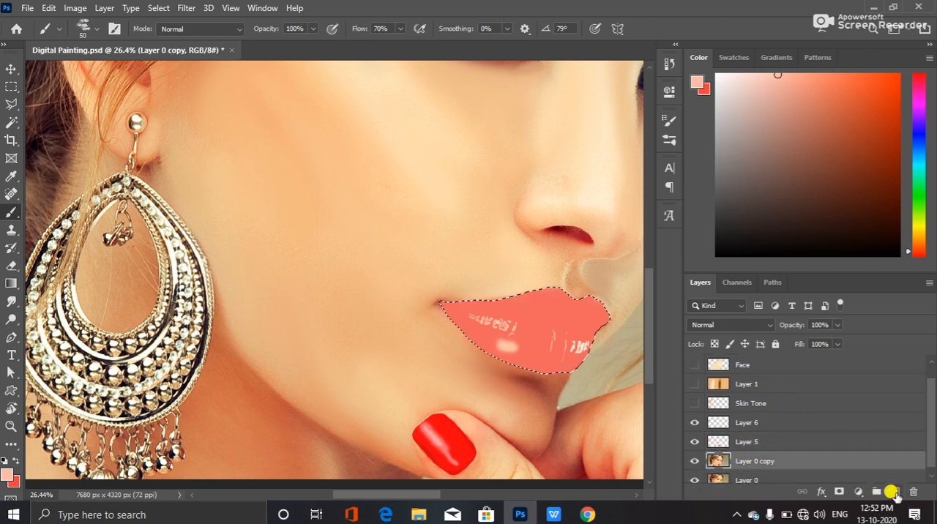
{"action": "left_click", "coordinate": [894, 492]}
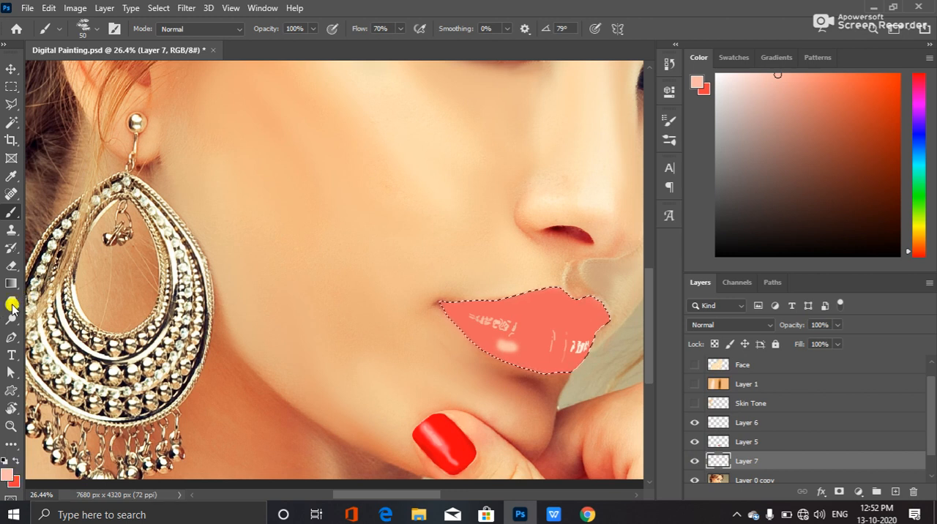
Set the foreground colour to a slightly deeper, more saturated salmon pink
{"action": "left_click", "coordinate": [6, 476]}
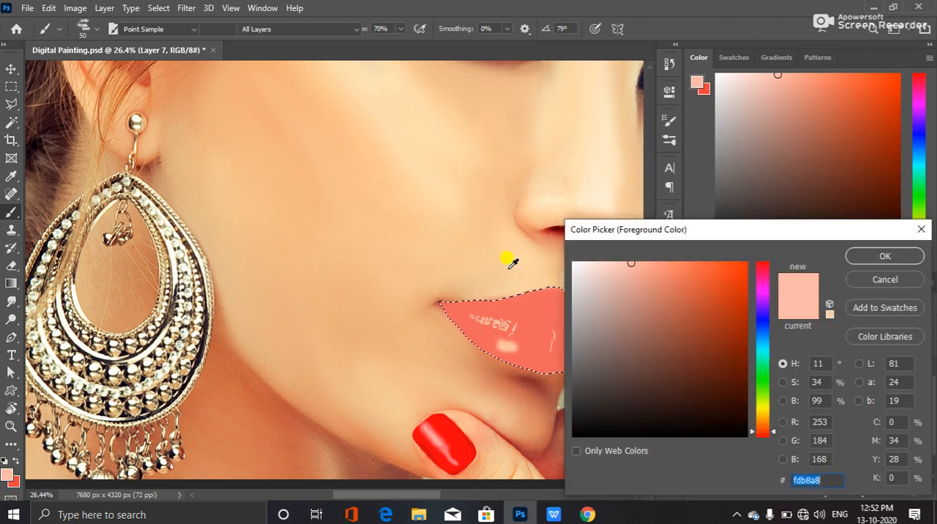
{"action": "left_click_drag", "start_coordinate": [643, 264], "coordinate": [652, 269]}
{"action": "left_click", "coordinate": [883, 255]}
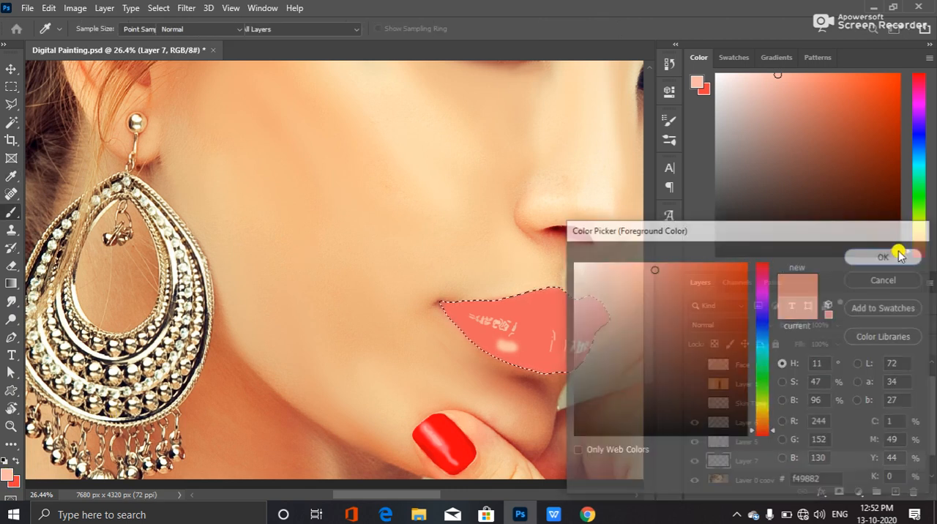
Turn on Color Dynamics and Scattering for the brush, with scatter at 216%, count at 1 and count jitter at 24%
{"action": "left_click", "coordinate": [668, 119]}
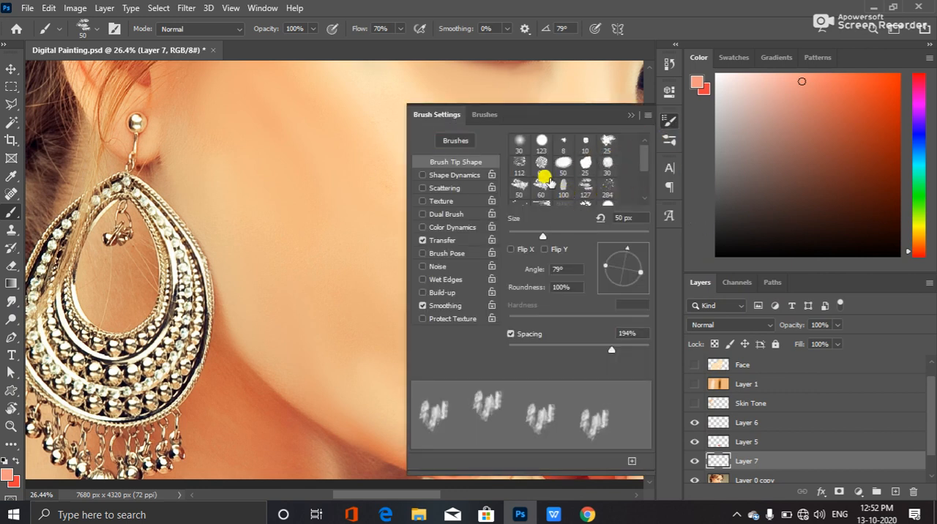
{"action": "left_click", "coordinate": [447, 230]}
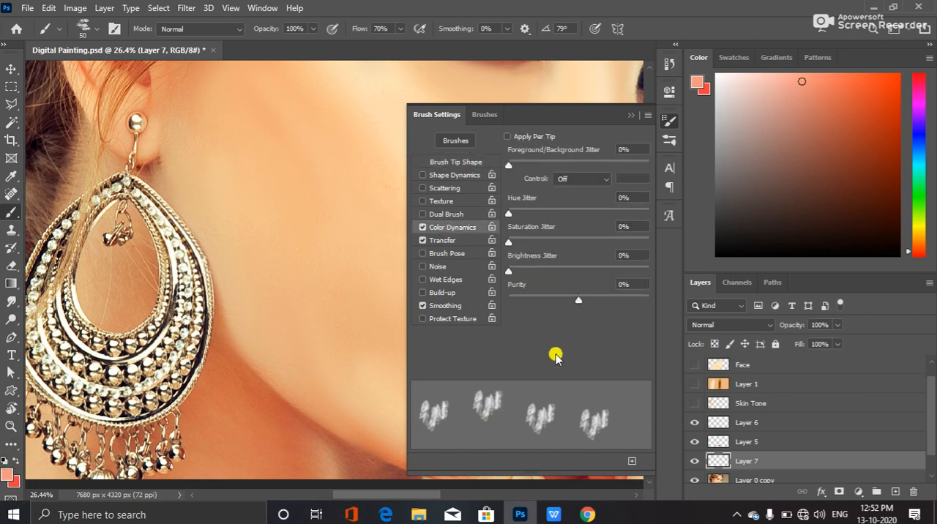
{"action": "left_click", "coordinate": [438, 189]}
{"action": "mouse_move", "coordinate": [509, 158]}
{"action": "left_mouse_down"}
{"action": "mouse_move", "coordinate": [528, 157]}
{"action": "mouse_move", "coordinate": [508, 162]}
{"action": "left_mouse_up"}
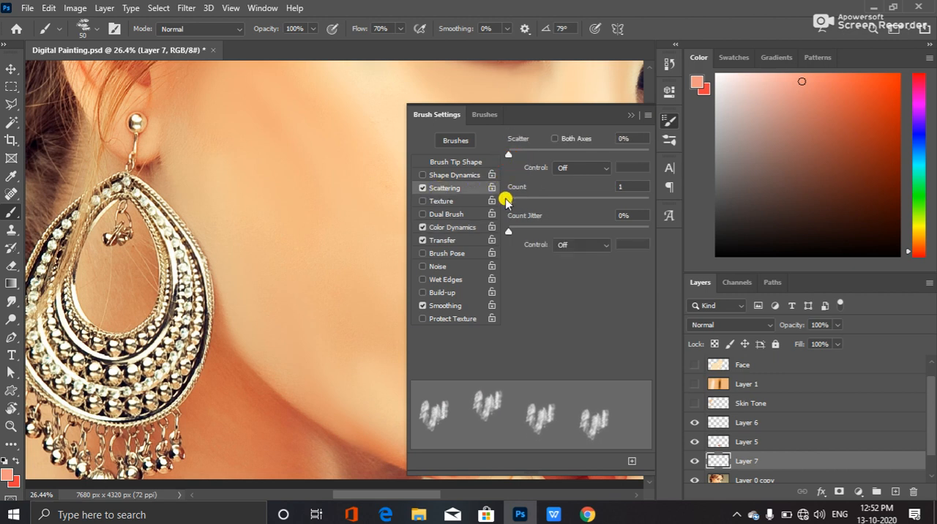
{"action": "left_click_drag", "start_coordinate": [514, 231], "coordinate": [541, 233]}
{"action": "left_click_drag", "start_coordinate": [505, 205], "coordinate": [514, 208]}
{"action": "left_click_drag", "start_coordinate": [506, 156], "coordinate": [533, 160]}
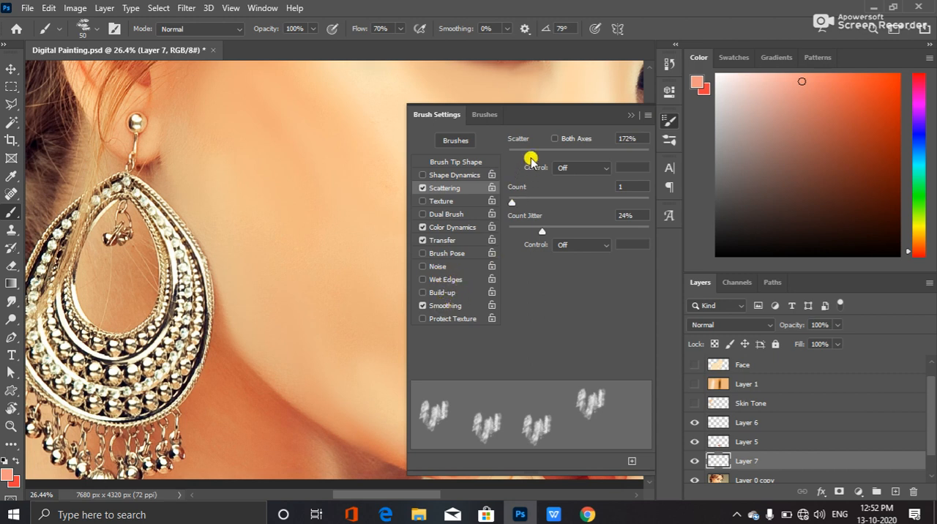
{"action": "mouse_move", "coordinate": [534, 155]}
{"action": "left_mouse_down"}
{"action": "mouse_move", "coordinate": [606, 151]}
{"action": "mouse_move", "coordinate": [540, 151]}
{"action": "left_mouse_up"}
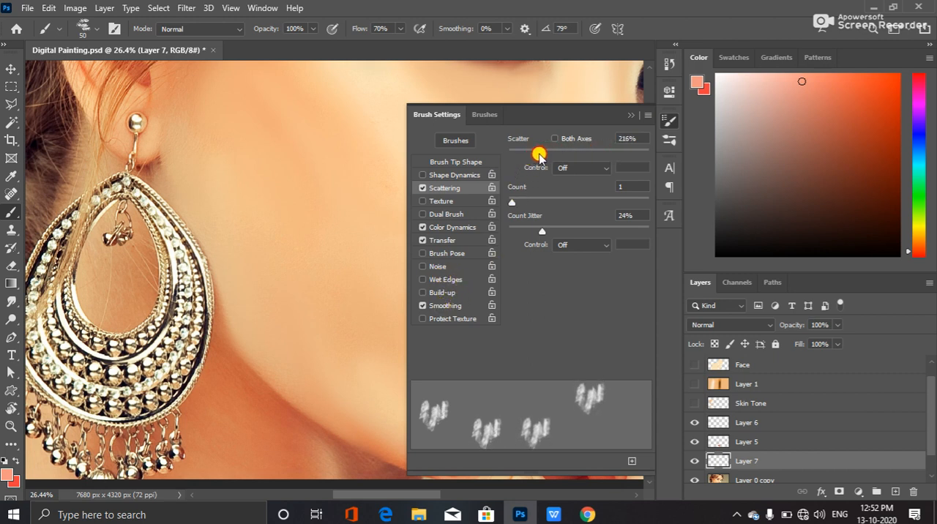
Turn on Dual Brush for the current brush tip
{"action": "left_click", "coordinate": [444, 216]}
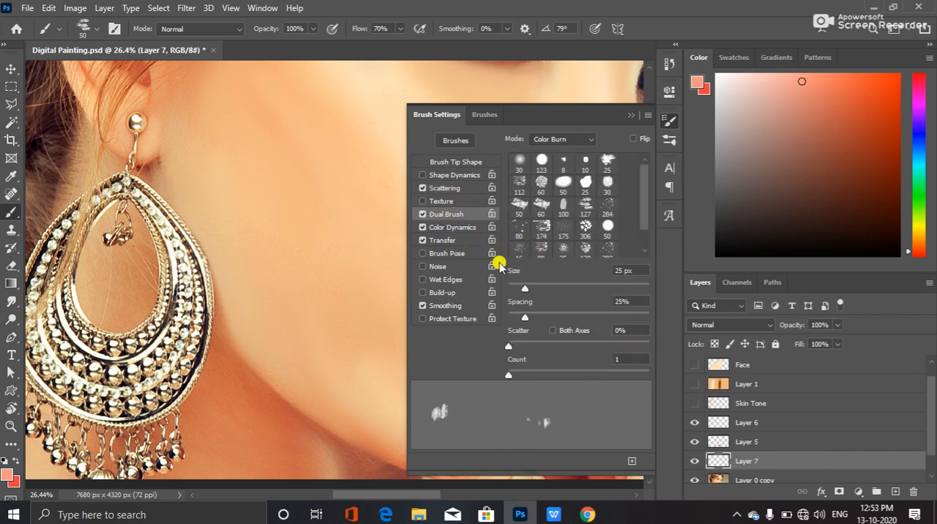
{"action": "left_click", "coordinate": [422, 215]}
{"action": "left_click", "coordinate": [423, 214]}
Turn on Shape Dynamics with 22% size jitter, 4% minimum diameter, 5% angle jitter and 80% roundness jitter
{"action": "left_click", "coordinate": [450, 175]}
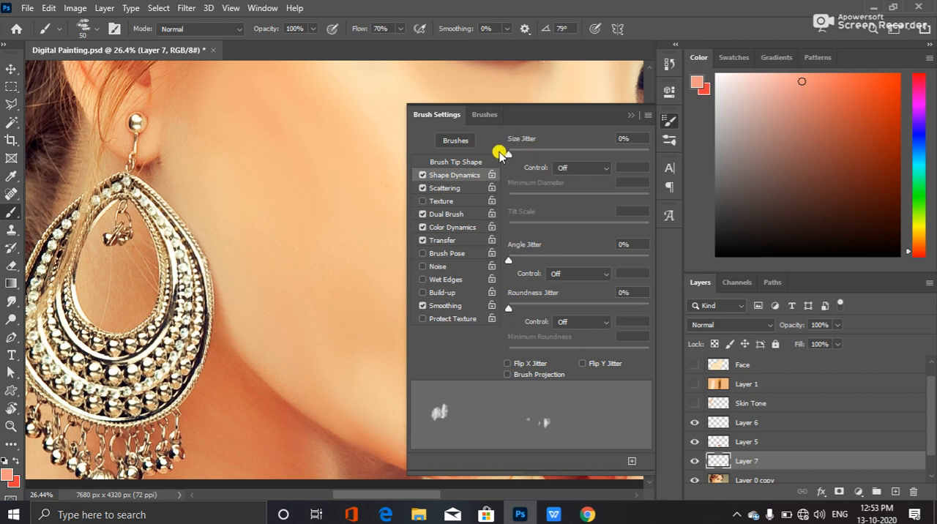
{"action": "left_click_drag", "start_coordinate": [508, 156], "coordinate": [514, 198]}
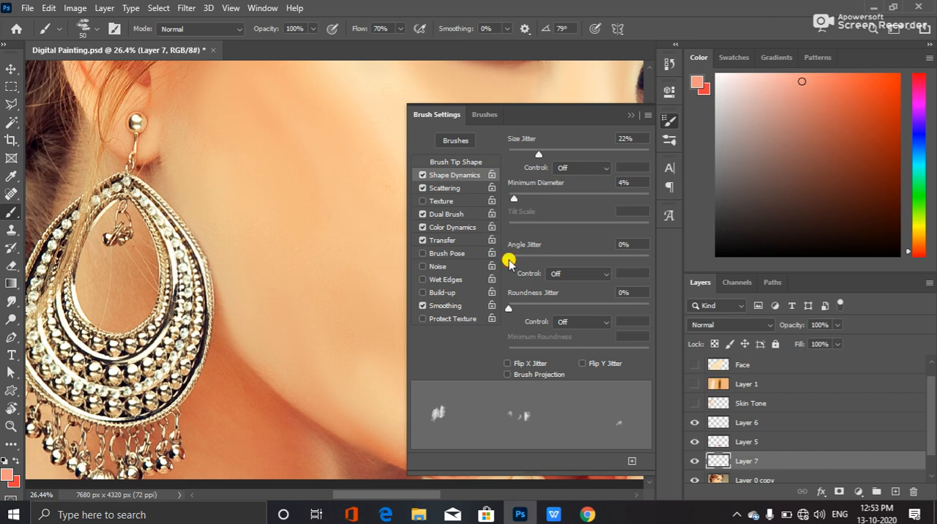
{"action": "mouse_move", "coordinate": [509, 260]}
{"action": "left_mouse_down"}
{"action": "mouse_move", "coordinate": [543, 266]}
{"action": "mouse_move", "coordinate": [516, 260]}
{"action": "left_mouse_up"}
{"action": "left_click_drag", "start_coordinate": [509, 305], "coordinate": [607, 315]}
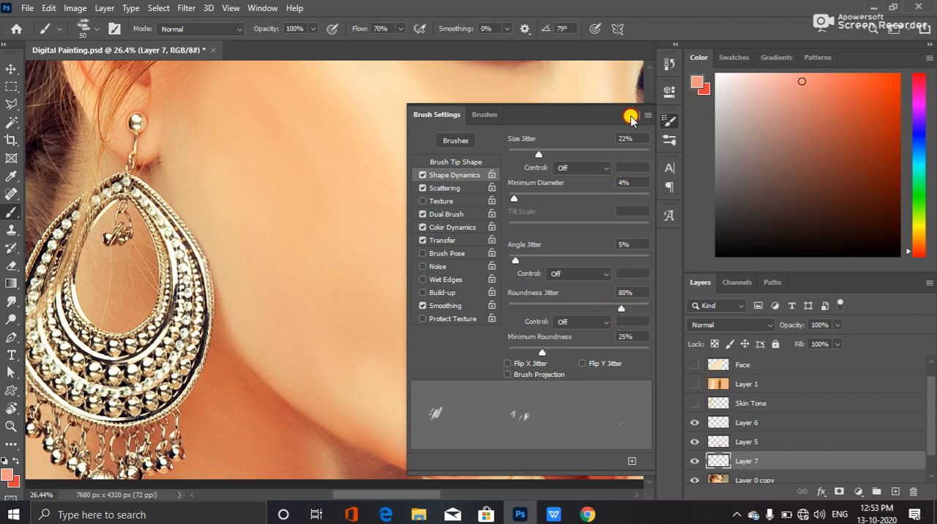
{"action": "left_click", "coordinate": [630, 115]}
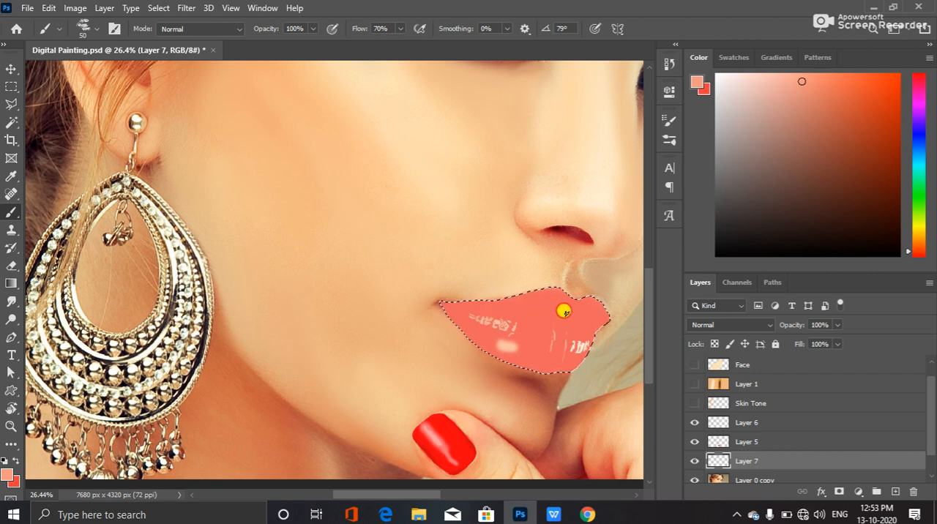
Check the lips by toggling Layer 5, and turn off Shape Dynamics and Dual Brush for the brush
{"action": "left_click", "coordinate": [693, 442]}
{"action": "left_click", "coordinate": [694, 441]}
{"action": "left_click", "coordinate": [669, 119]}
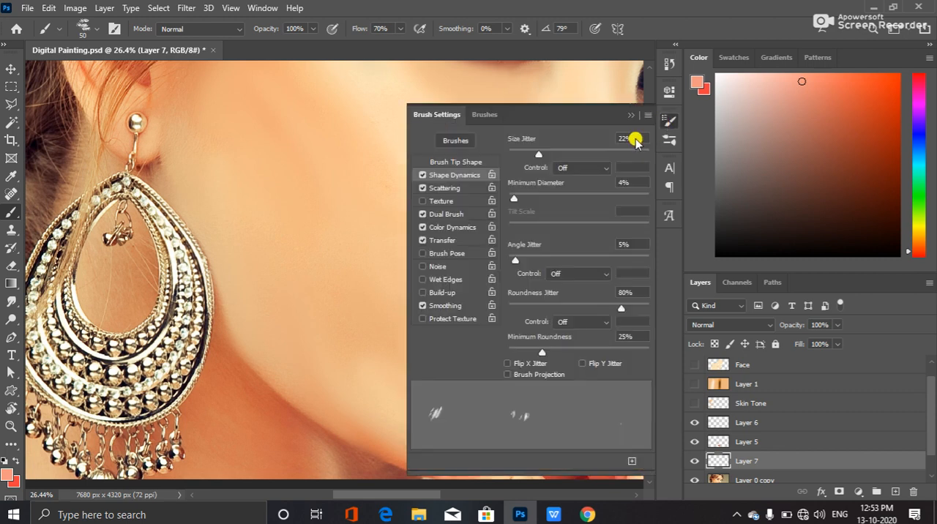
{"action": "left_click", "coordinate": [422, 175]}
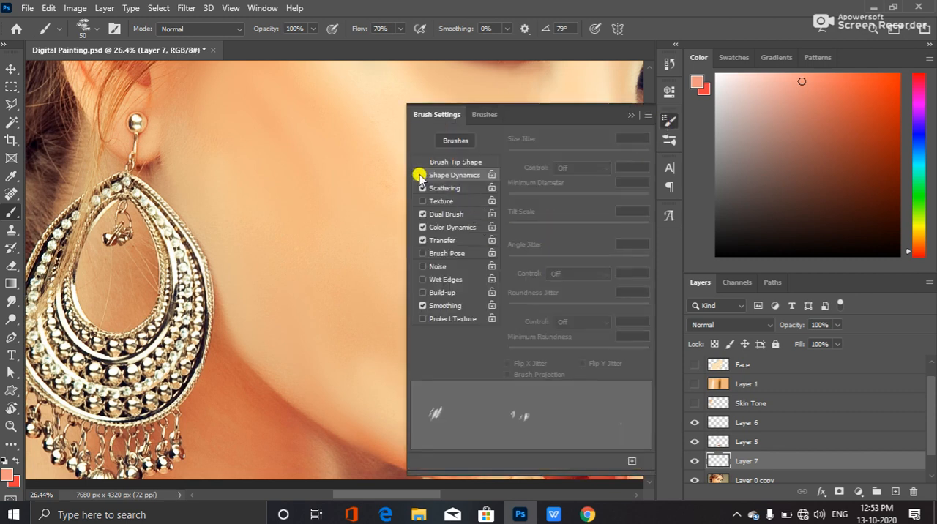
{"action": "left_click", "coordinate": [423, 214]}
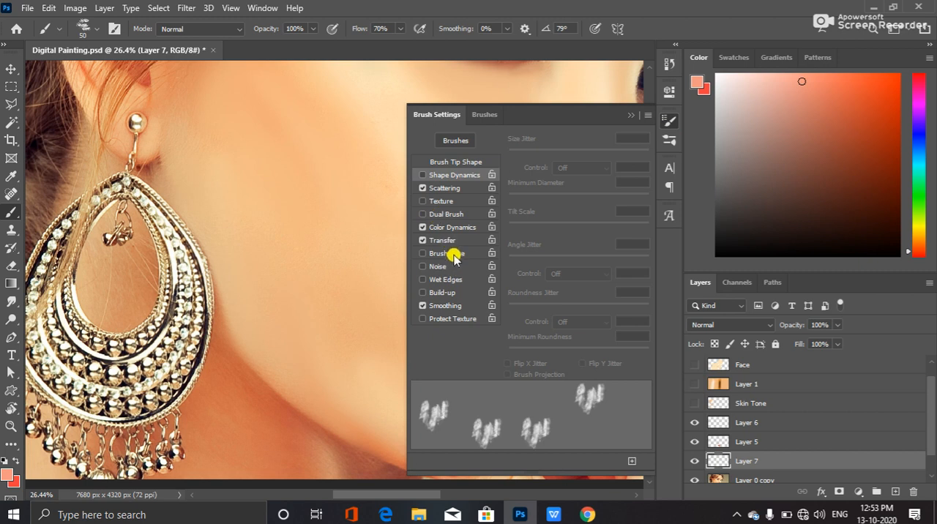
{"action": "left_click", "coordinate": [631, 115]}
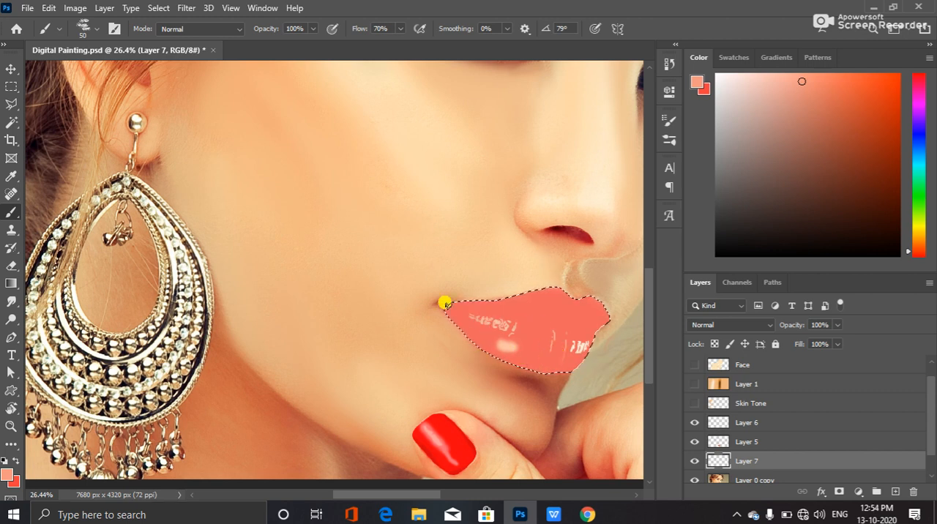
Turn Shape Dynamics back on for the brush, keeping its jitter values
{"action": "left_click", "coordinate": [669, 119]}
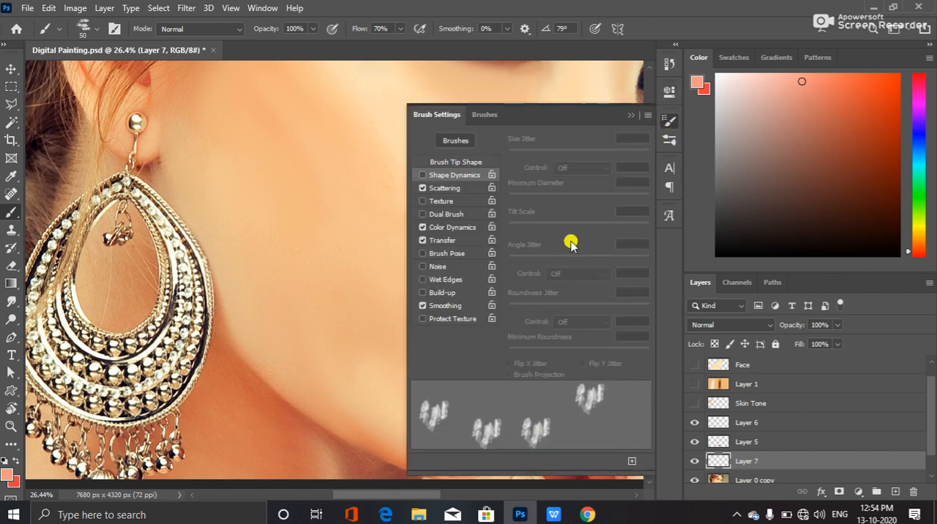
{"action": "left_click", "coordinate": [434, 176]}
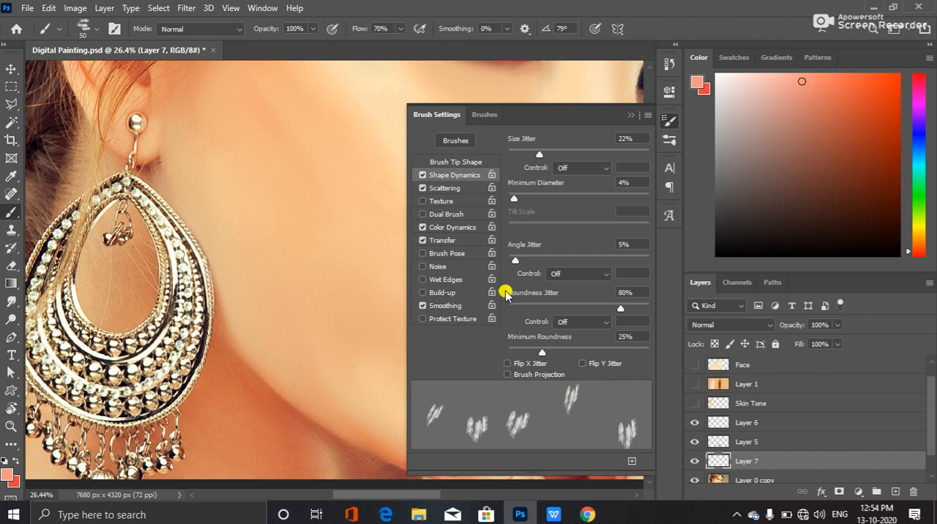
{"action": "left_click", "coordinate": [631, 115]}
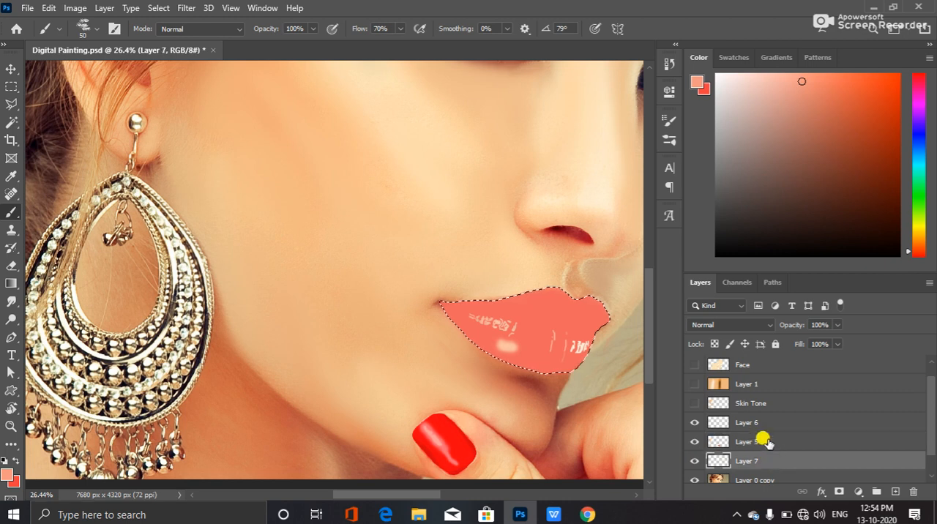
Swap the foreground and background colours to make the coral red the painting colour for Layer 7
{"action": "scroll", "coordinate": [736, 397], "scroll_direction": "up", "scroll_amount": 1}
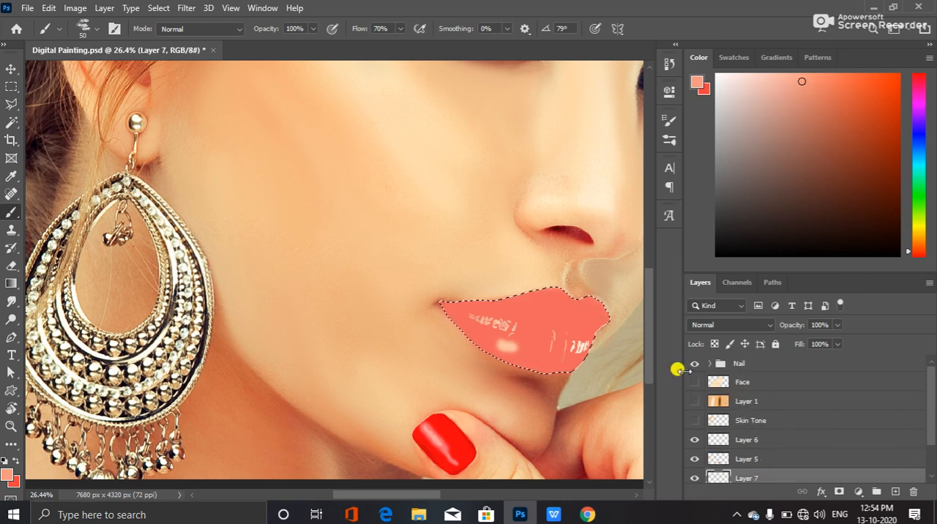
{"action": "scroll", "coordinate": [813, 417], "scroll_direction": "down", "scroll_amount": 2}
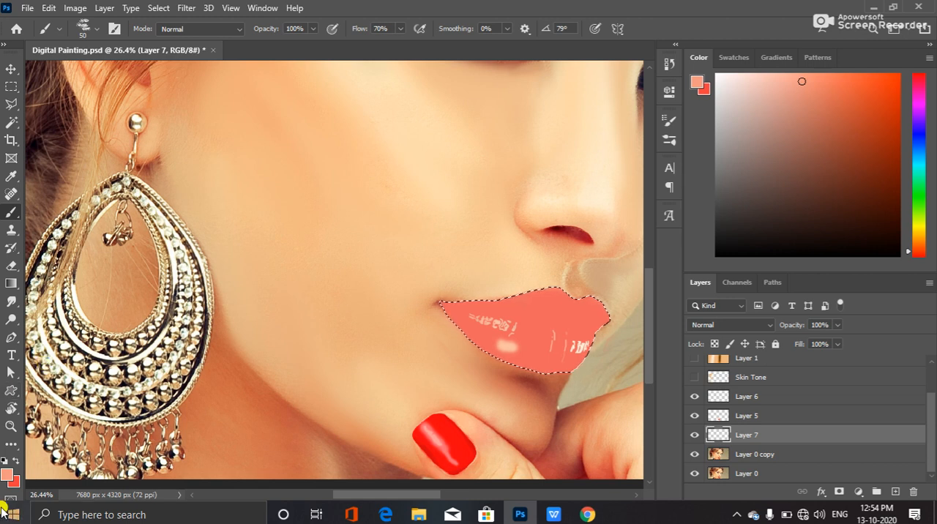
{"action": "left_click", "coordinate": [17, 458]}
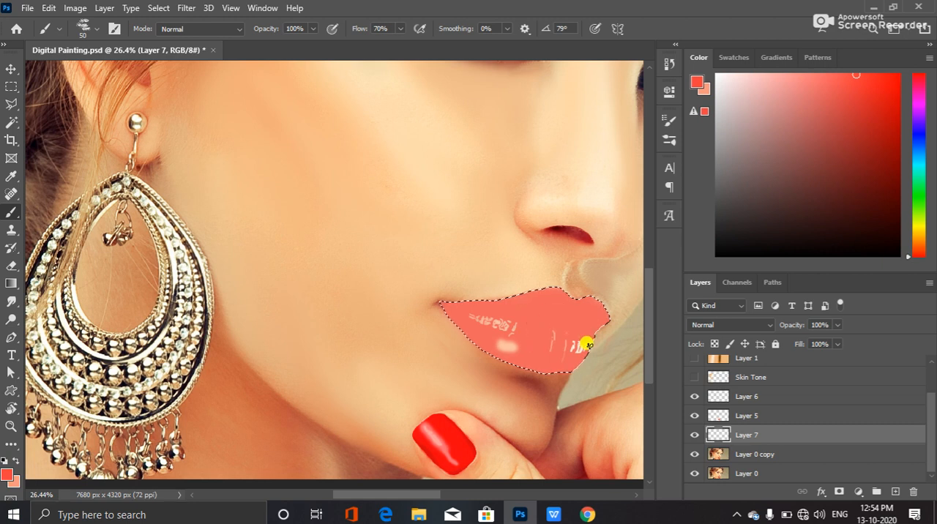
{"action": "scroll", "coordinate": [495, 329], "scroll_direction": "up", "scroll_amount": 3}
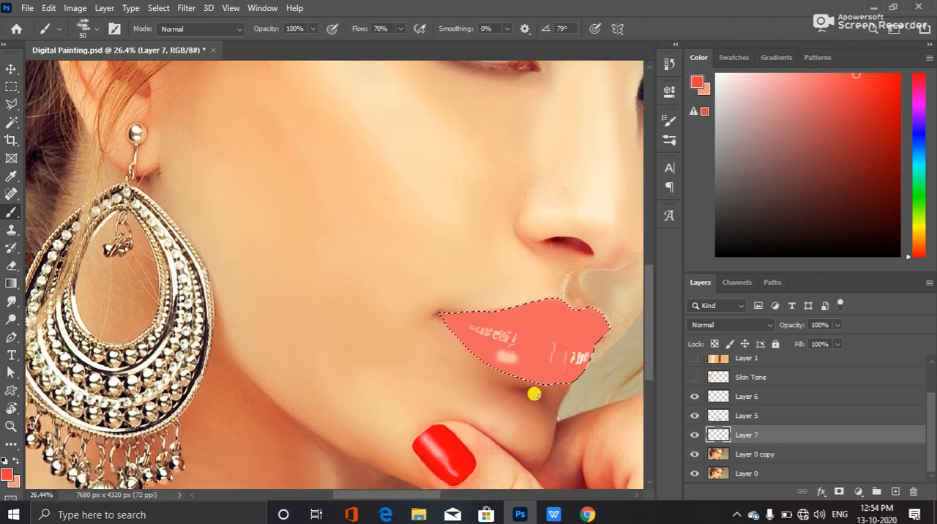
{"action": "scroll", "coordinate": [536, 386], "scroll_direction": "up", "scroll_amount": 4}
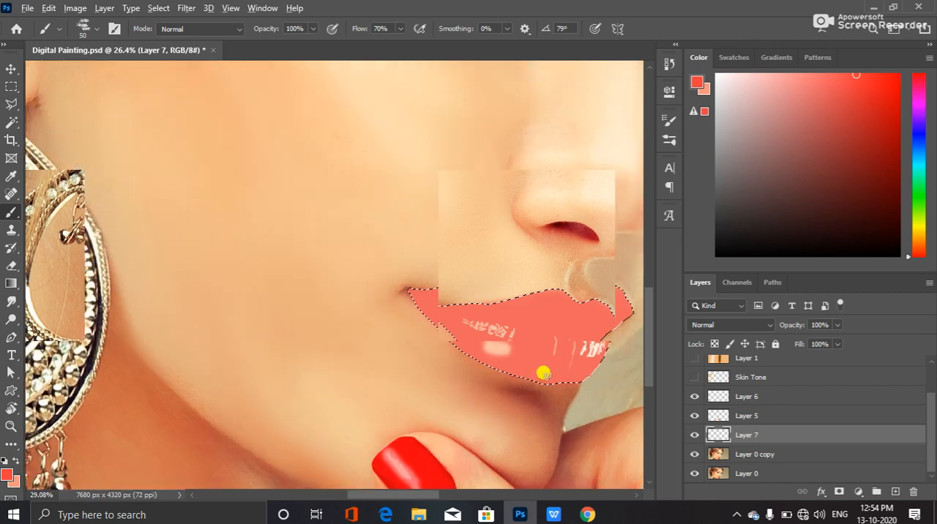
{"action": "scroll", "coordinate": [539, 372], "scroll_direction": "up", "scroll_amount": 2}
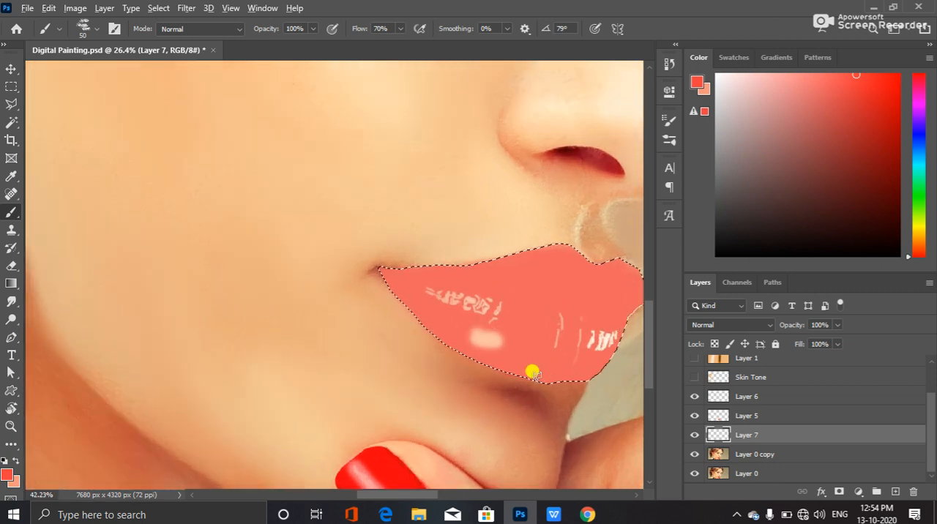
{"action": "scroll", "coordinate": [542, 356], "scroll_direction": "up", "scroll_amount": 2}
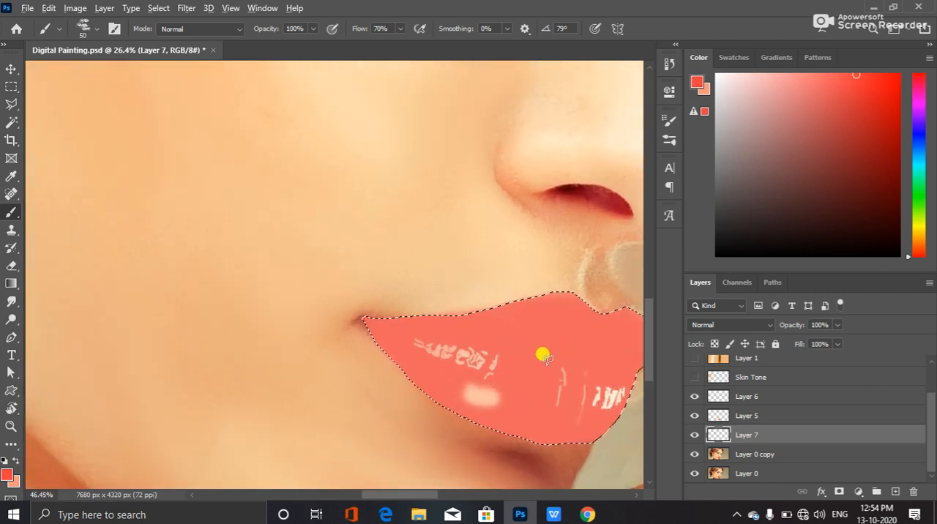
{"action": "scroll", "coordinate": [541, 355], "scroll_direction": "down", "scroll_amount": 4}
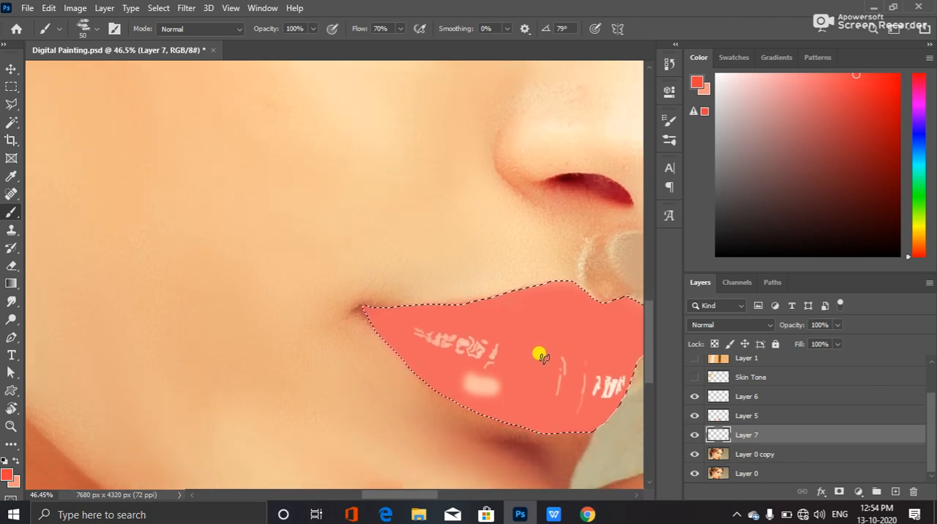
{"action": "scroll", "coordinate": [539, 355], "scroll_direction": "down", "scroll_amount": 1}
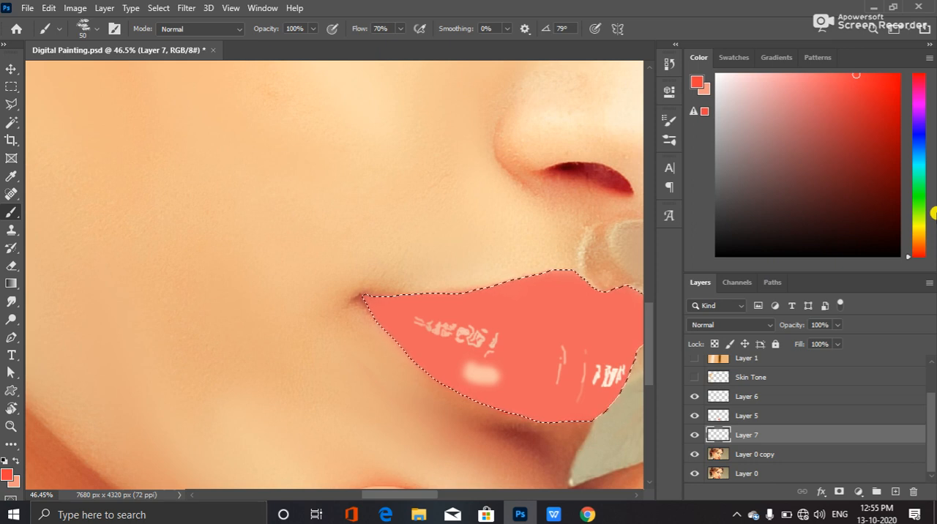
{"action": "key", "text": "ctrl+Return"}
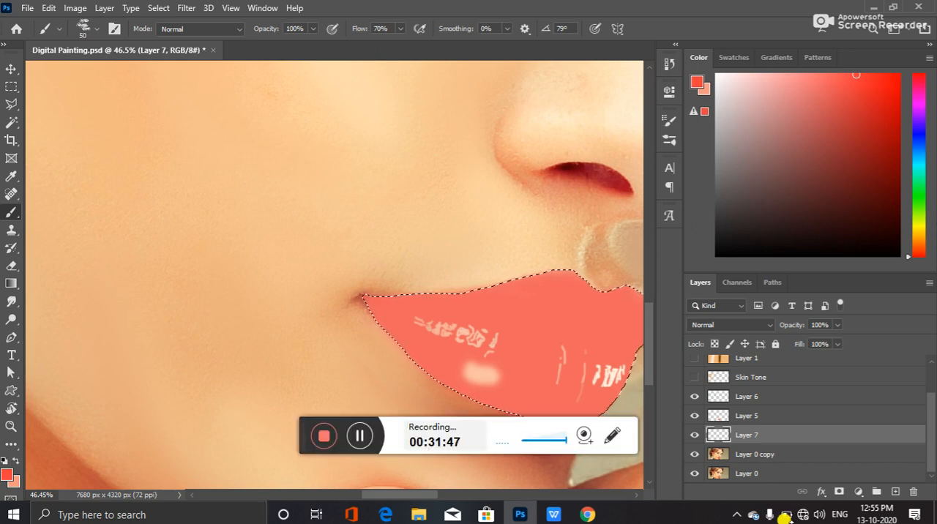
{"action": "left_click", "coordinate": [359, 435]}
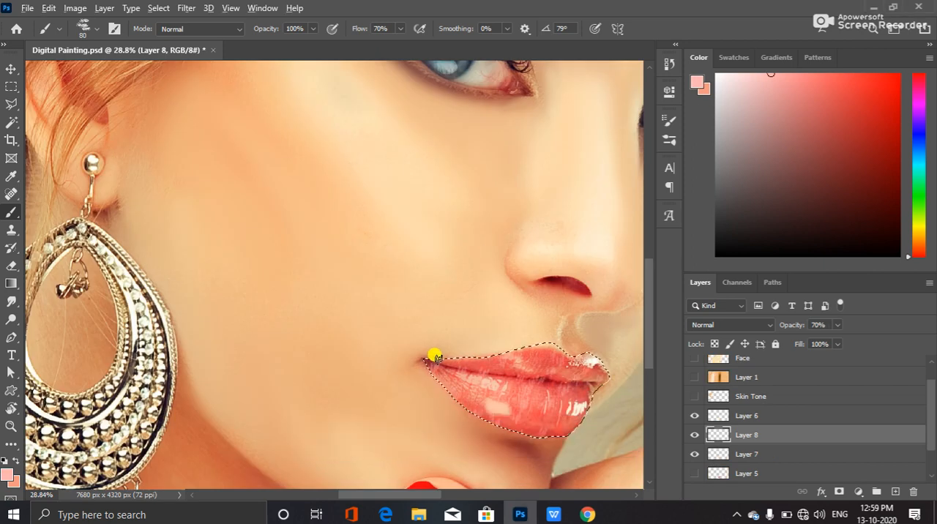
Examine the pink texture strokes on the lips up close and compare the lips with Layer 8 hidden and shown
{"action": "scroll", "coordinate": [562, 428], "scroll_direction": "up", "scroll_amount": 2}
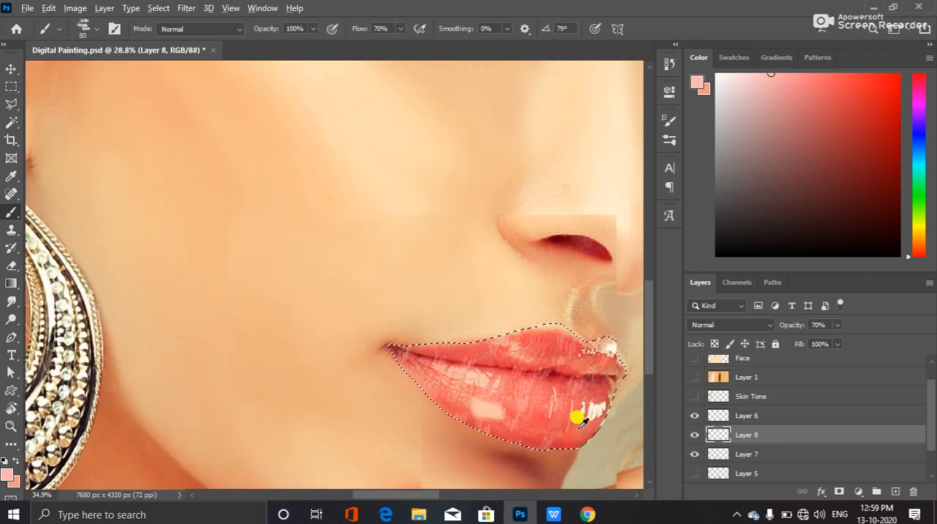
{"action": "scroll", "coordinate": [578, 421], "scroll_direction": "up", "scroll_amount": 3}
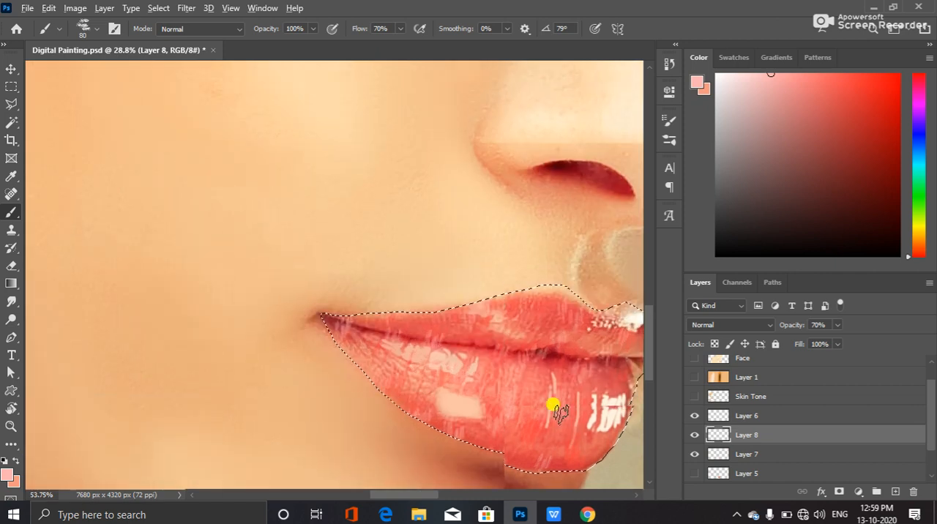
{"action": "scroll", "coordinate": [556, 408], "scroll_direction": "up", "scroll_amount": 1}
{"action": "scroll", "coordinate": [644, 351], "scroll_direction": "up", "scroll_amount": 3}
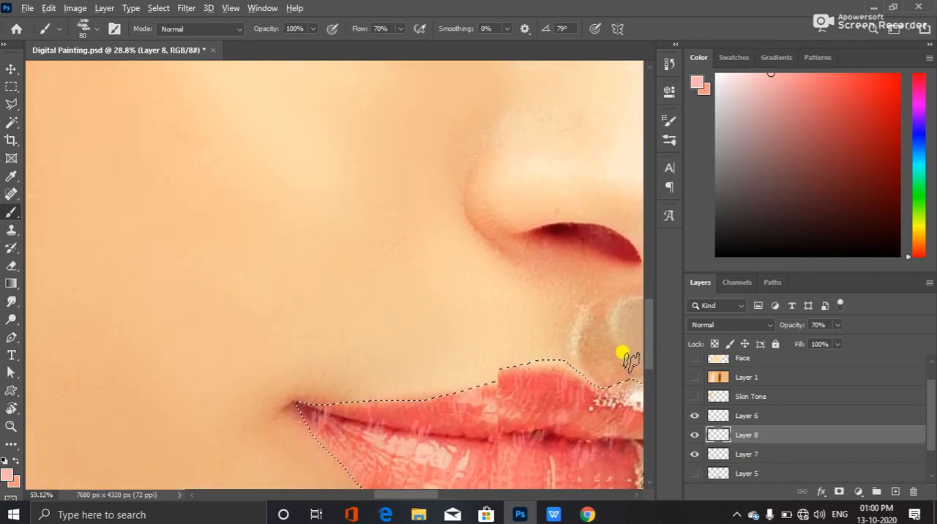
{"action": "scroll", "coordinate": [623, 359], "scroll_direction": "down", "scroll_amount": 3}
{"action": "scroll", "coordinate": [618, 355], "scroll_direction": "down", "scroll_amount": 2}
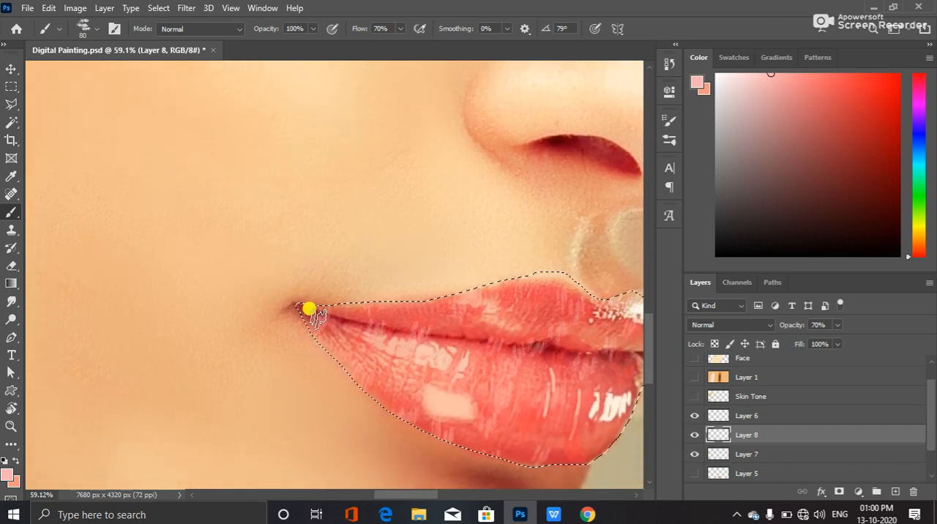
{"action": "scroll", "coordinate": [468, 344], "scroll_direction": "down", "scroll_amount": 1}
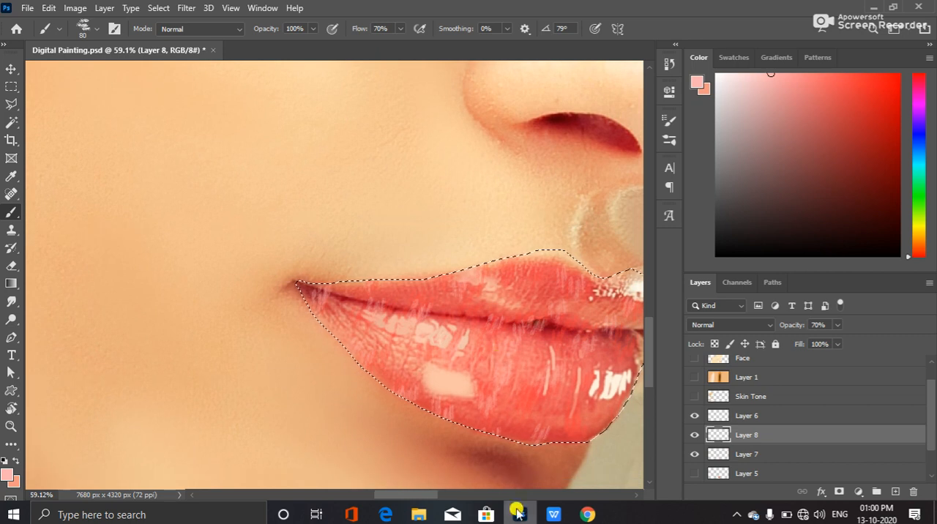
{"action": "left_click_drag", "start_coordinate": [420, 495], "coordinate": [439, 502]}
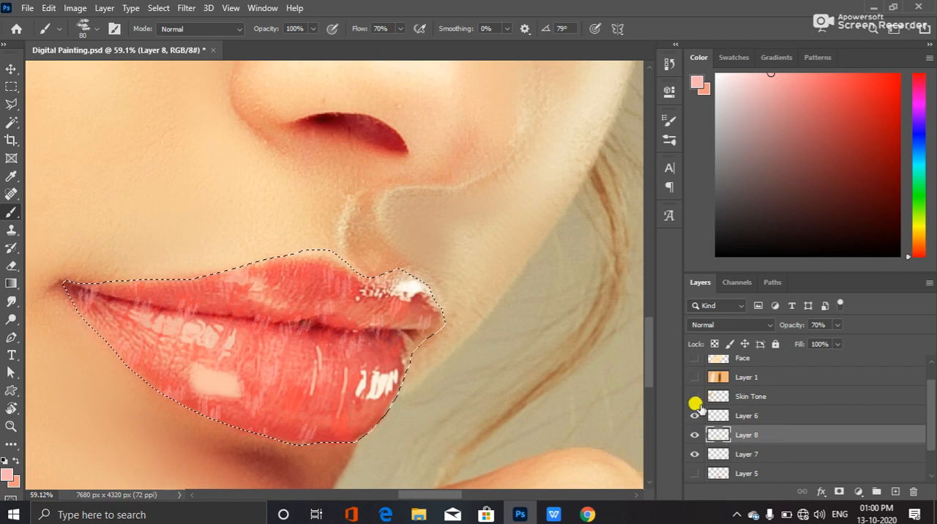
{"action": "left_click", "coordinate": [692, 433]}
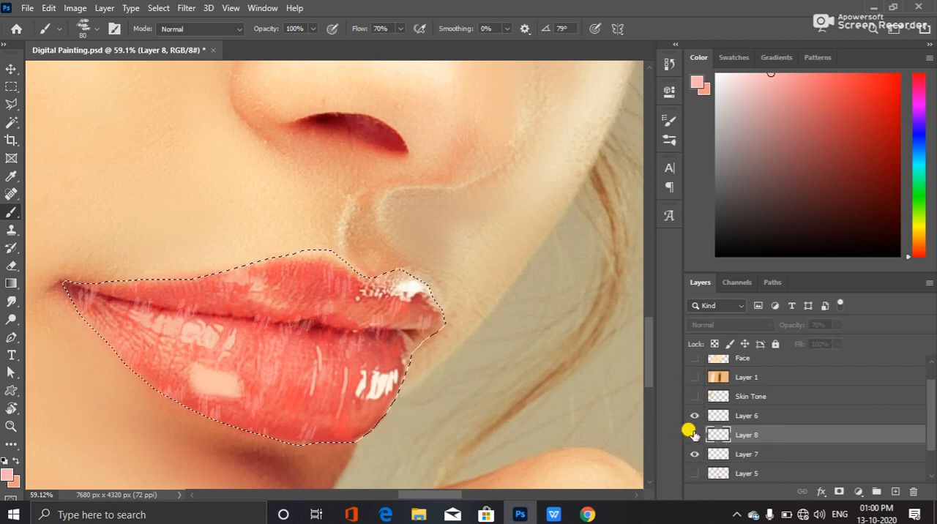
{"action": "left_click", "coordinate": [692, 434]}
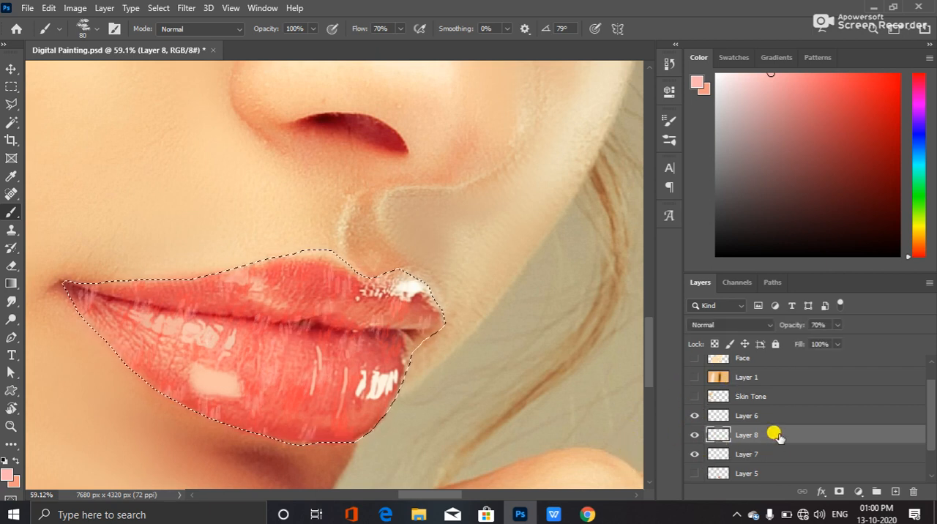
{"action": "key", "text": "ctrl+Return"}
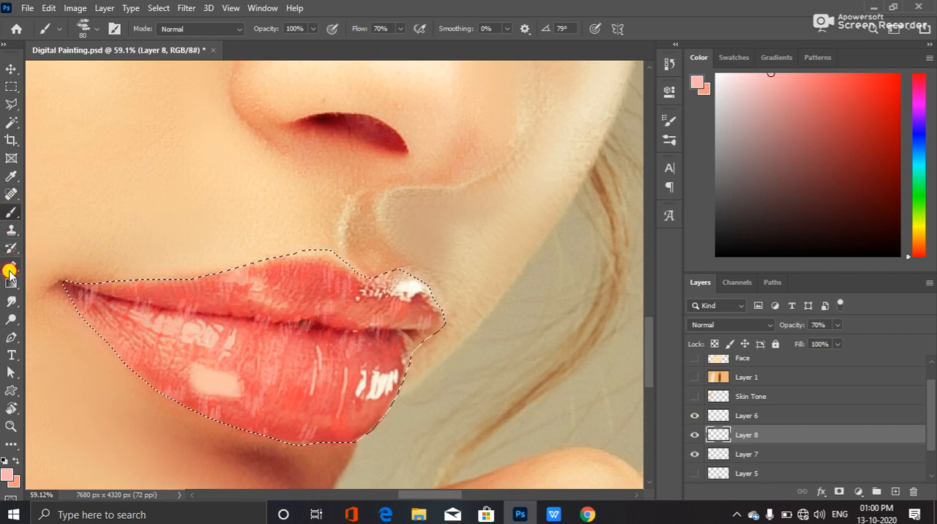
Switch to the Eraser with a soft round 20 px tip for Layer 8
{"action": "left_click", "coordinate": [10, 269]}
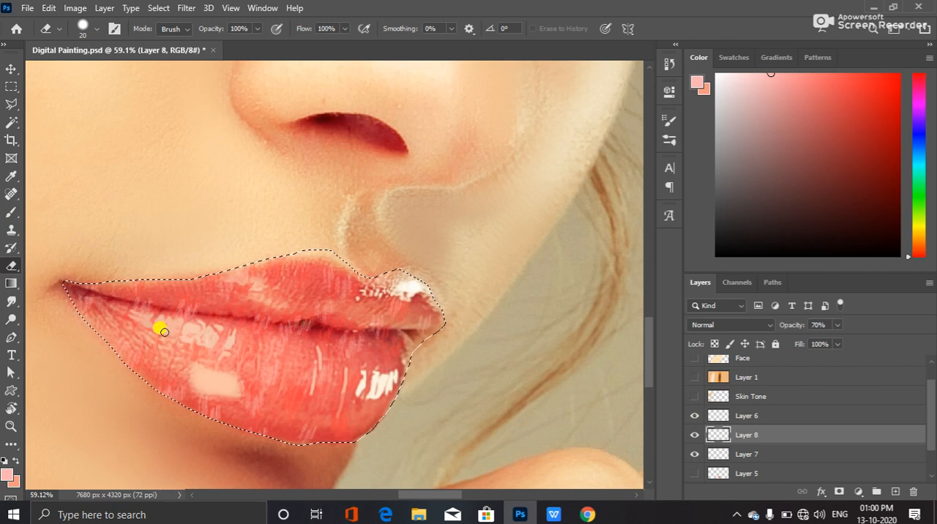
{"action": "left_click", "coordinate": [97, 27]}
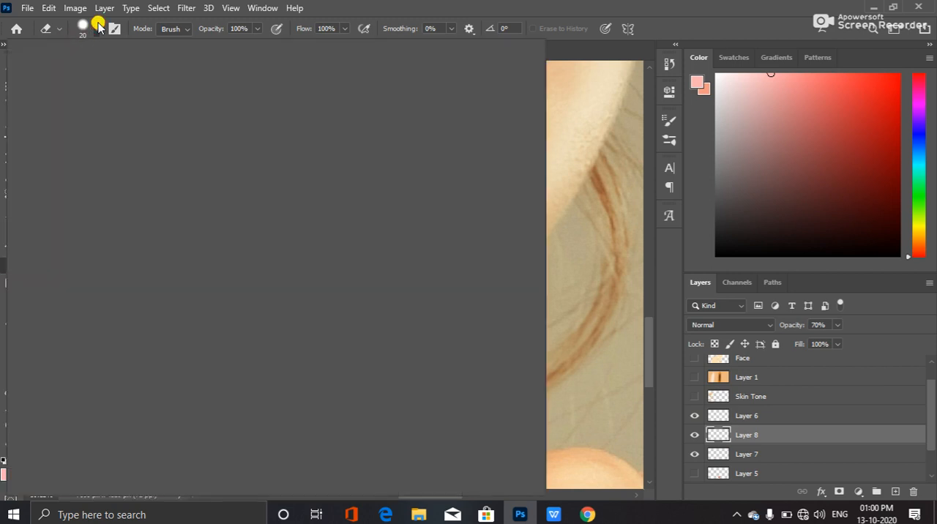
{"action": "left_click", "coordinate": [124, 170]}
{"action": "left_click", "coordinate": [521, 12]}
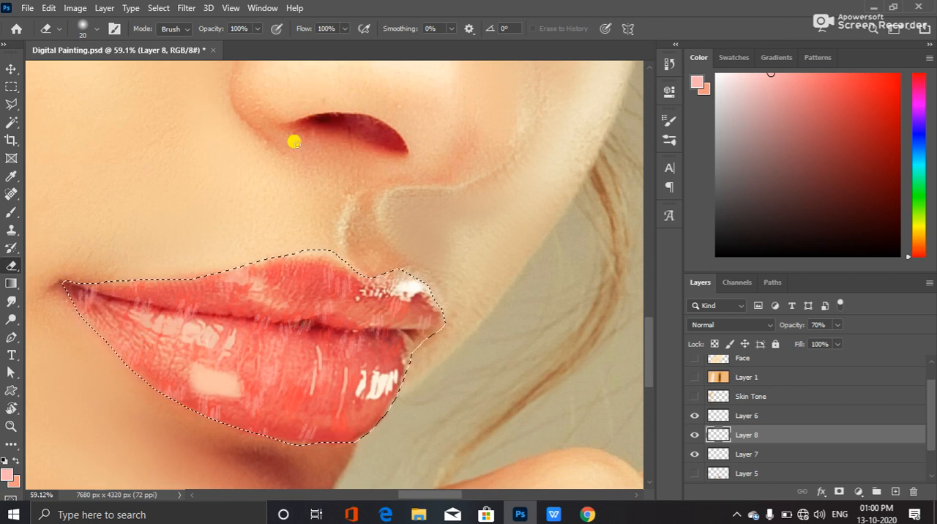
{"action": "left_click", "coordinate": [836, 325]}
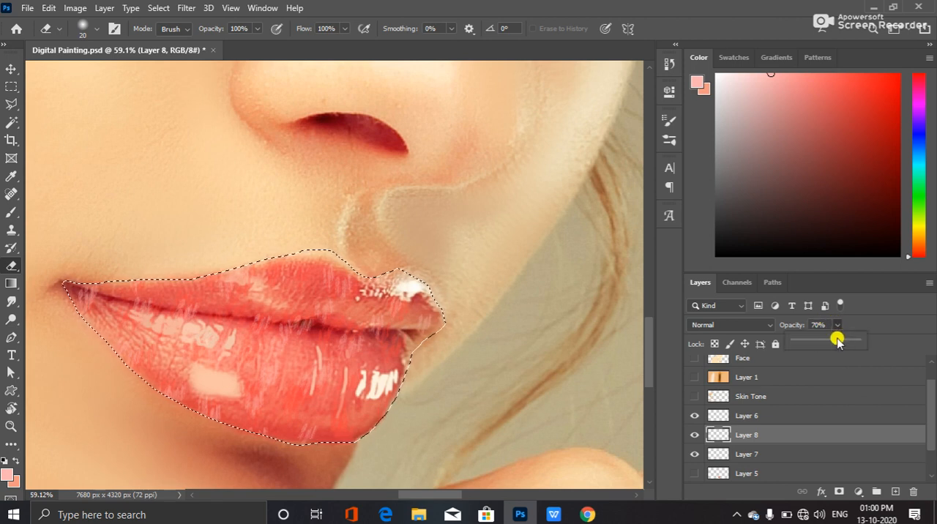
{"action": "left_click", "coordinate": [854, 322]}
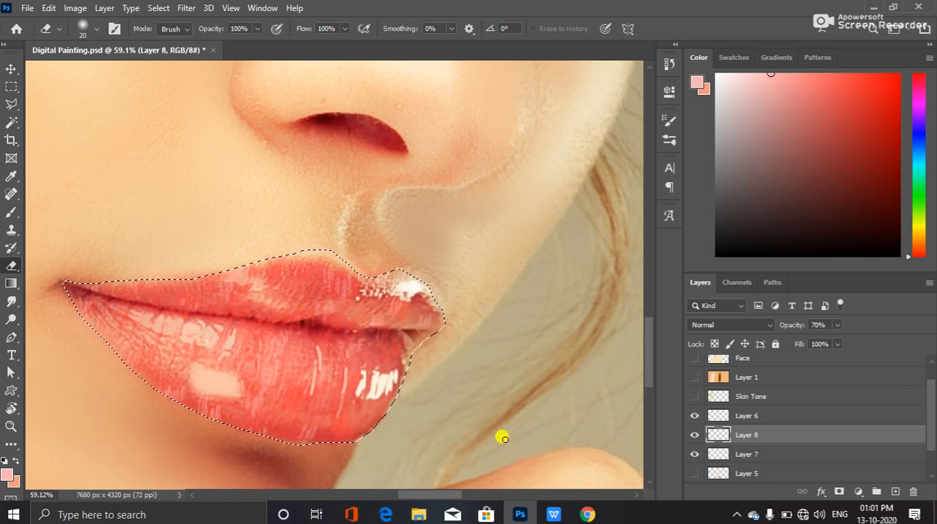
Compare the lip painting by toggling the visibility of Layers 8, 6, 7 and 5 one at a time
{"action": "left_click", "coordinate": [687, 434]}
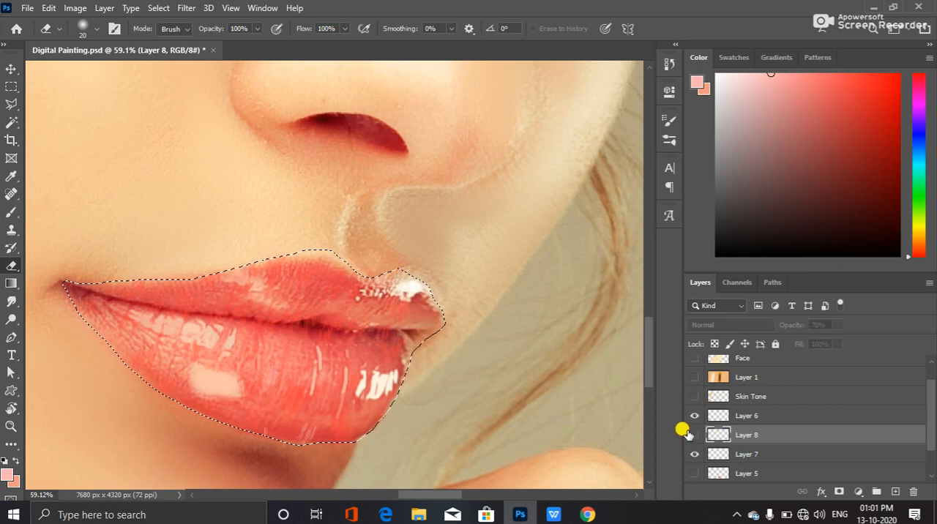
{"action": "left_click", "coordinate": [691, 434]}
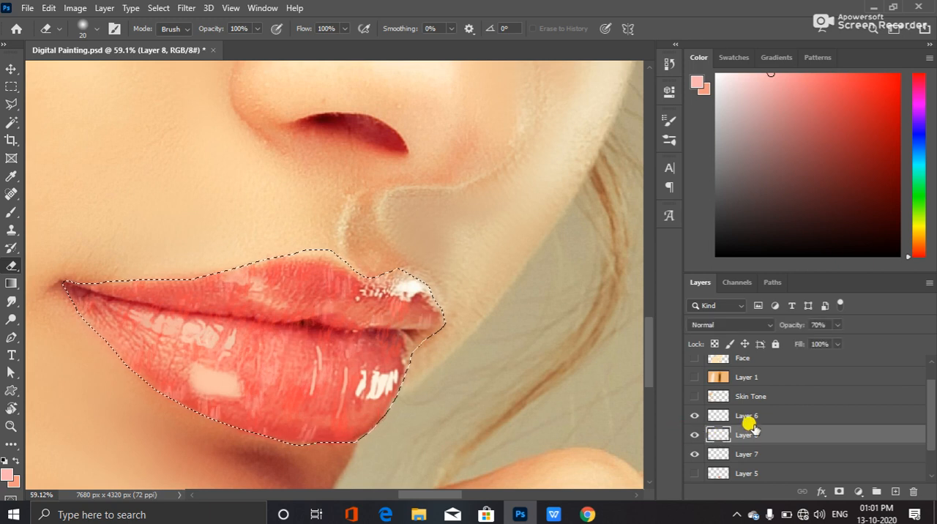
{"action": "left_click", "coordinate": [691, 414]}
{"action": "left_click", "coordinate": [691, 452]}
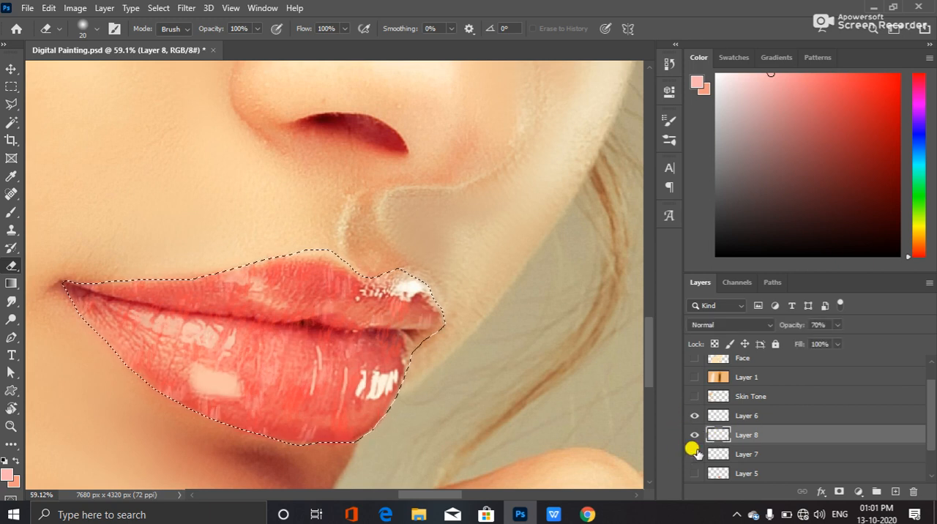
{"action": "left_click", "coordinate": [693, 452]}
{"action": "left_click", "coordinate": [746, 454]}
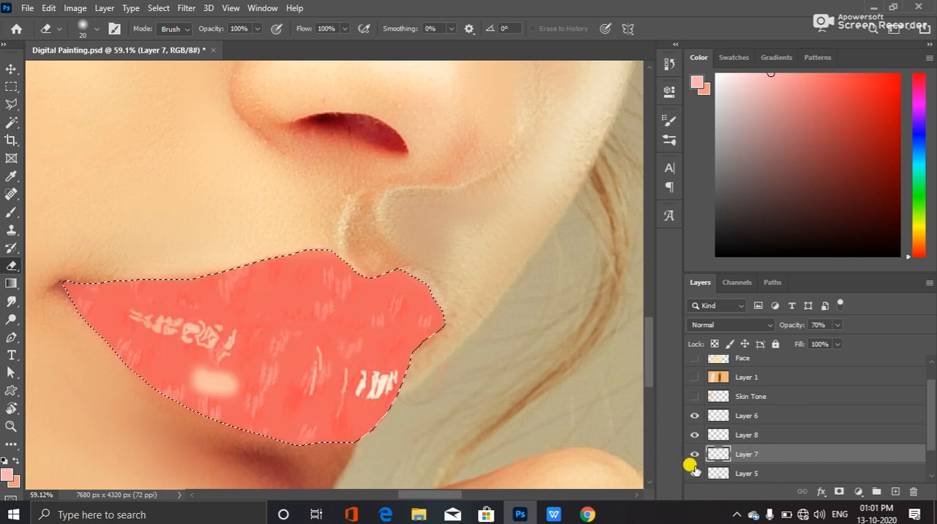
{"action": "left_click", "coordinate": [694, 472]}
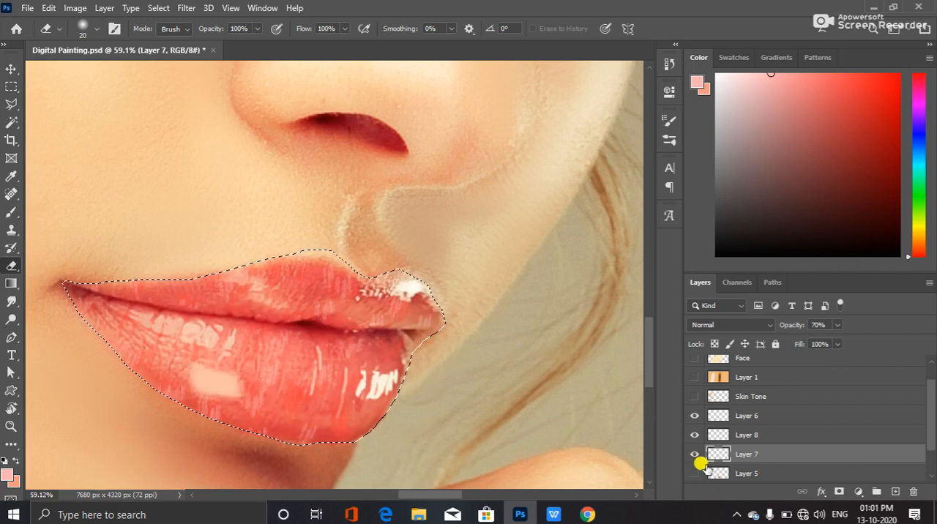
Set the foreground colour to the dark red 7f0013 and add a new layer directly above Layer 6
{"action": "left_click", "coordinate": [6, 476]}
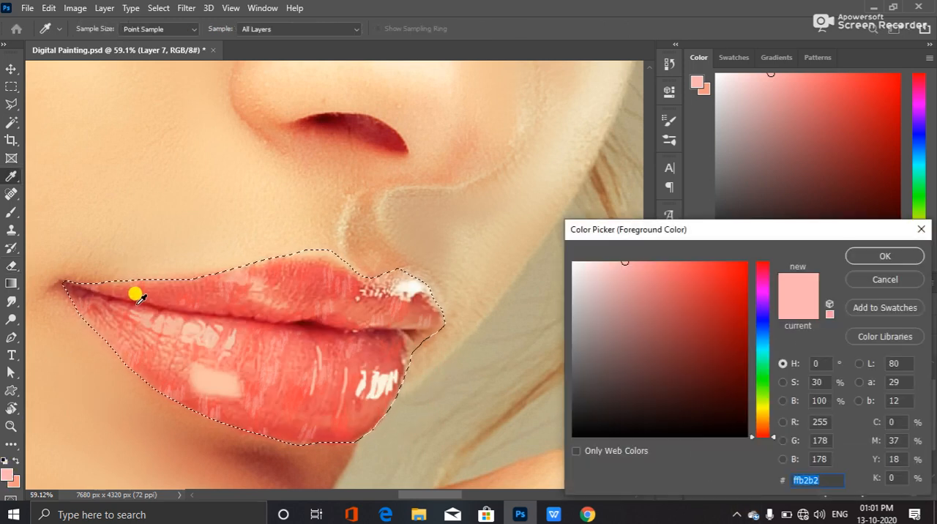
{"action": "left_click", "coordinate": [141, 297]}
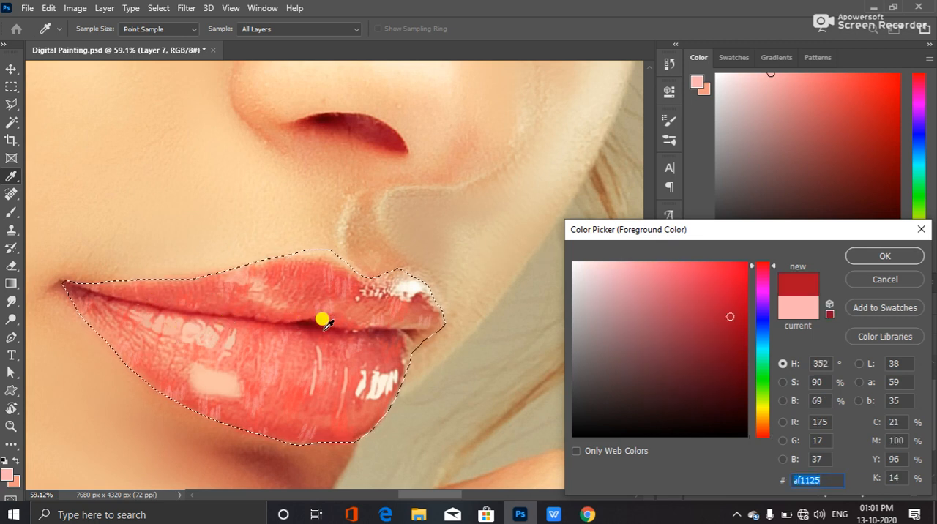
{"action": "left_click", "coordinate": [873, 257]}
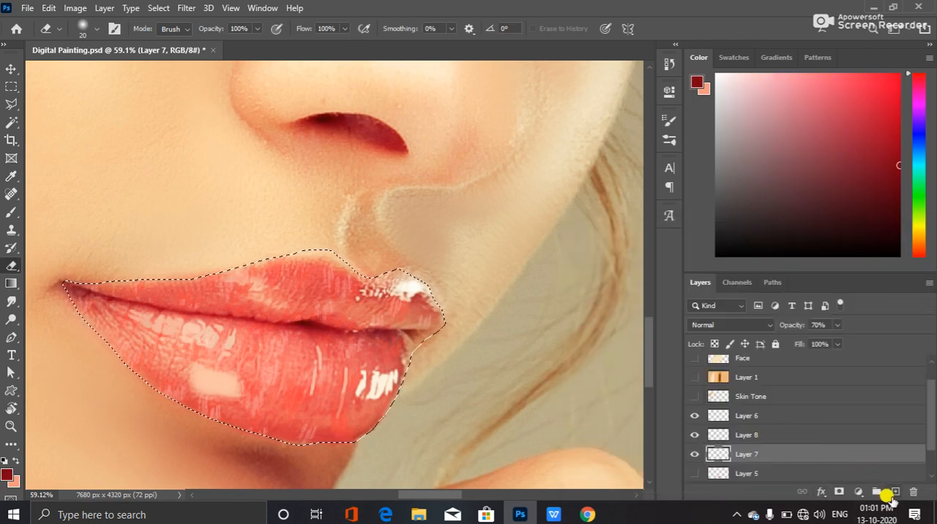
{"action": "left_click", "coordinate": [805, 416]}
{"action": "left_click", "coordinate": [894, 491]}
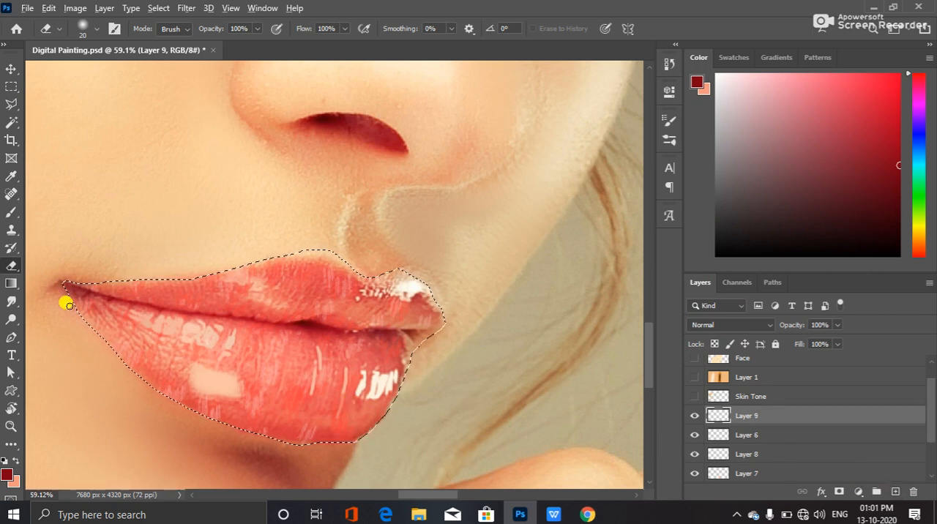
Reduce the Eraser size to 10 px for close work at the corner of the lips on Layer 9
{"action": "scroll", "coordinate": [66, 304], "scroll_direction": "up", "scroll_amount": 3}
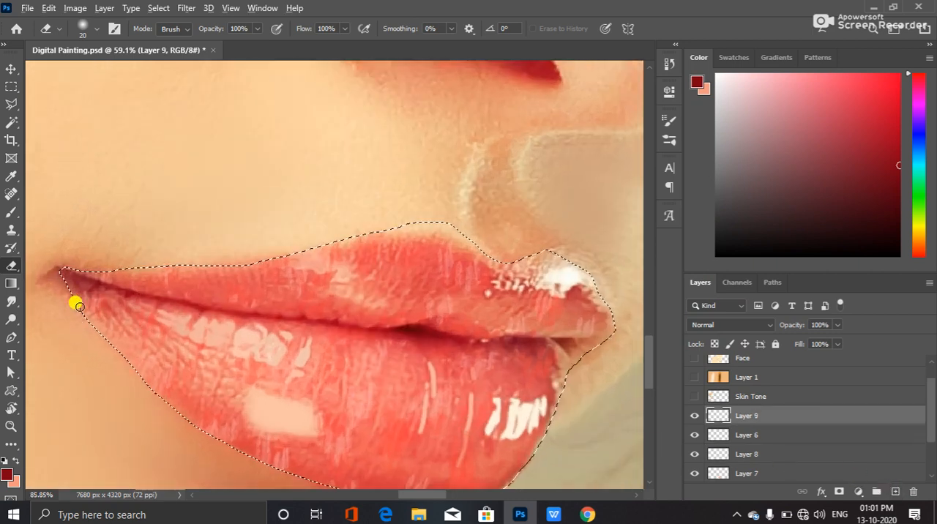
{"action": "scroll", "coordinate": [83, 282], "scroll_direction": "up", "scroll_amount": 1}
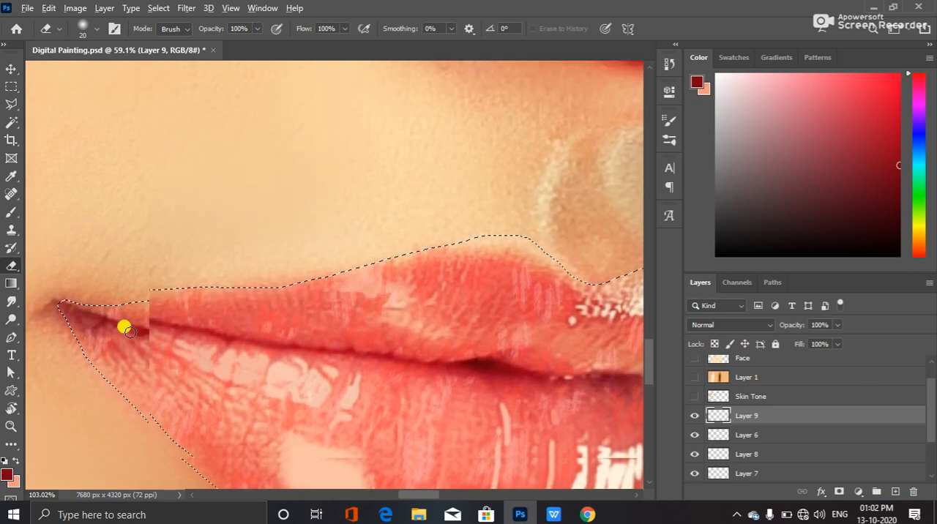
{"action": "scroll", "coordinate": [124, 331], "scroll_direction": "up", "scroll_amount": 2}
{"action": "scroll", "coordinate": [117, 338], "scroll_direction": "down", "scroll_amount": 3}
{"action": "scroll", "coordinate": [117, 338], "scroll_direction": "up", "scroll_amount": 1}
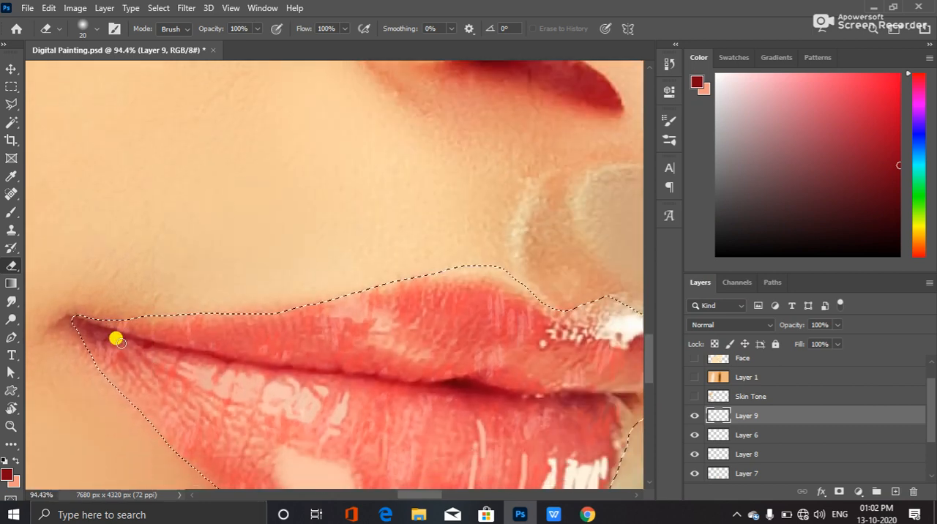
{"action": "key", "text": "bracketleft"}
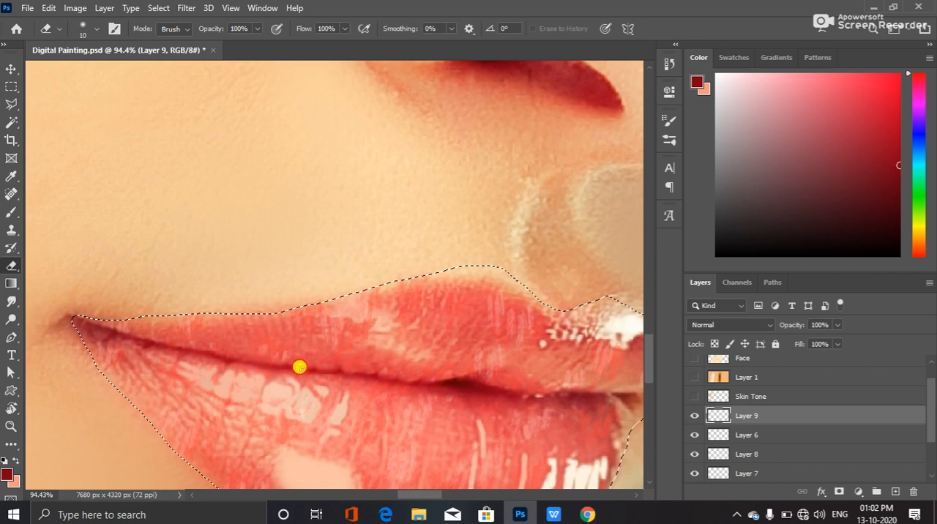
Check the line between the lips by hiding and showing Layer 9
{"action": "left_click", "coordinate": [691, 415]}
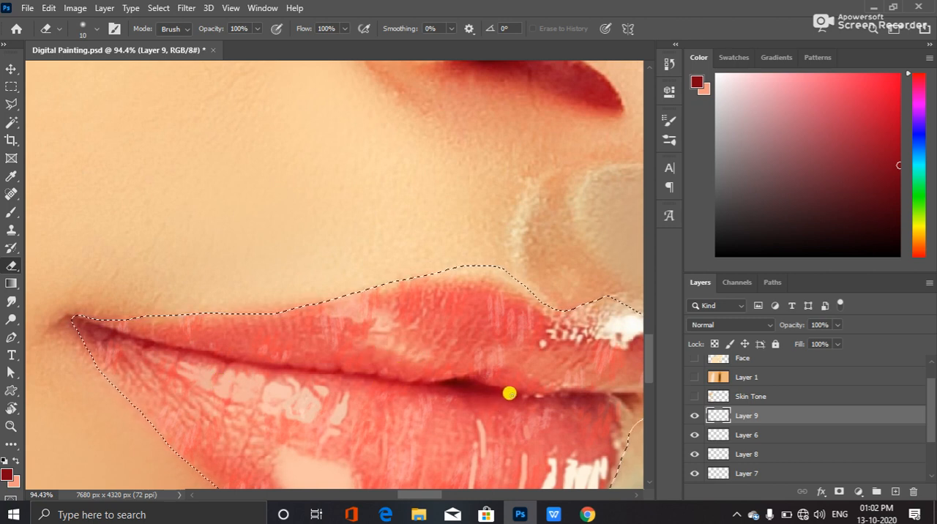
{"action": "scroll", "coordinate": [754, 408], "scroll_direction": "down", "scroll_amount": 2}
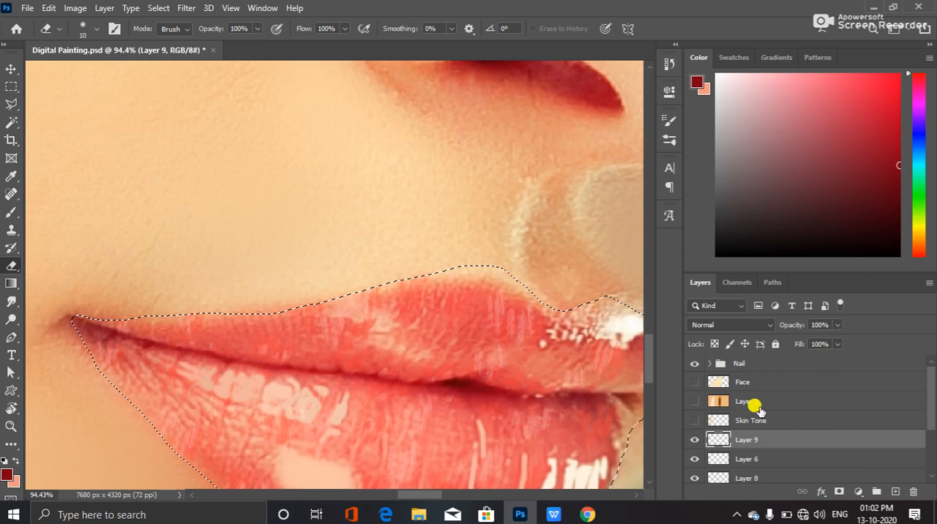
{"action": "left_click", "coordinate": [692, 404]}
{"action": "left_click", "coordinate": [690, 404]}
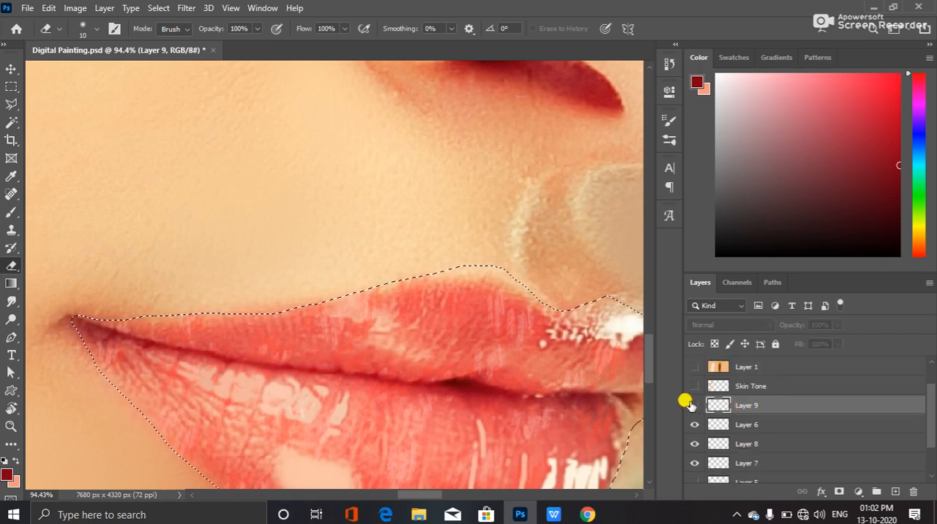
{"action": "left_click", "coordinate": [691, 405]}
Enlarge the Eraser tip to 25 px
{"action": "key", "text": "bracketright"}
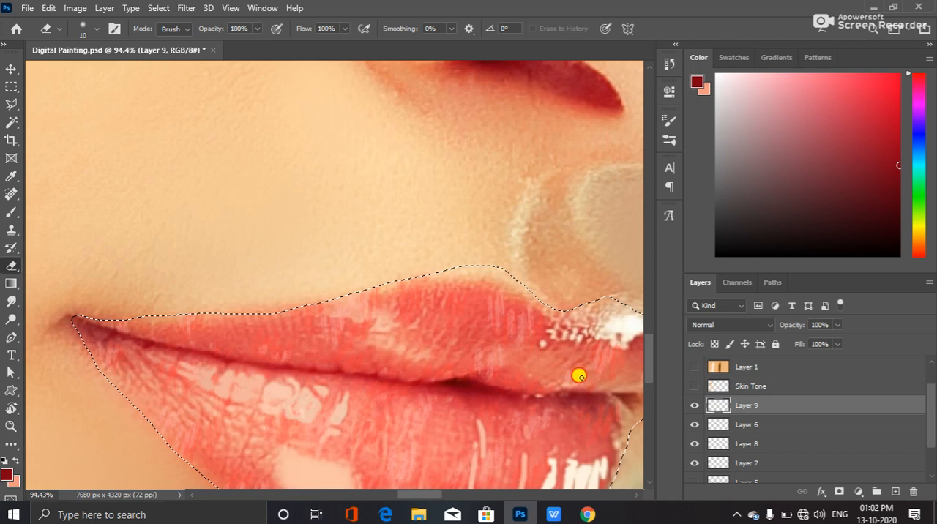
{"action": "key", "text": "bracketright"}
{"action": "key", "text": "bracketright"}
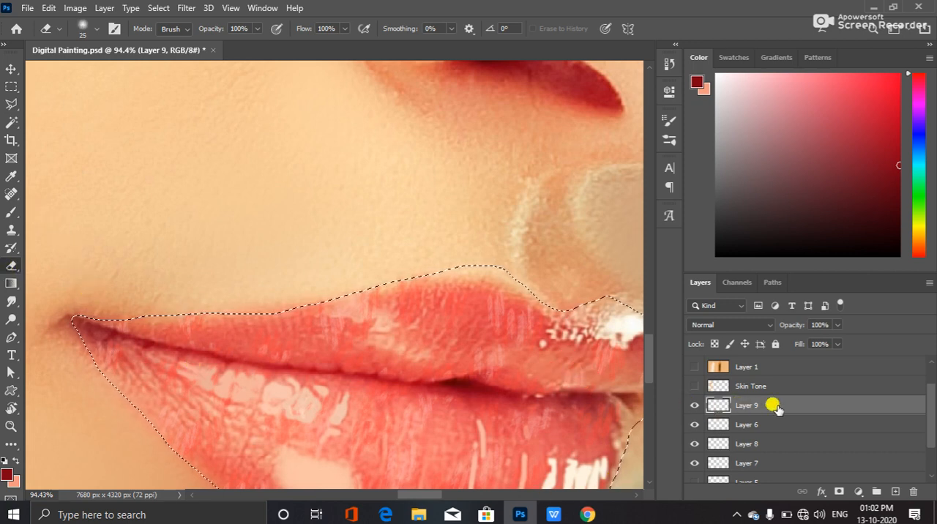
Paint a dark red line between the lips on Layer 9 with the Soft Round brush at 10 px
{"action": "left_click", "coordinate": [11, 212]}
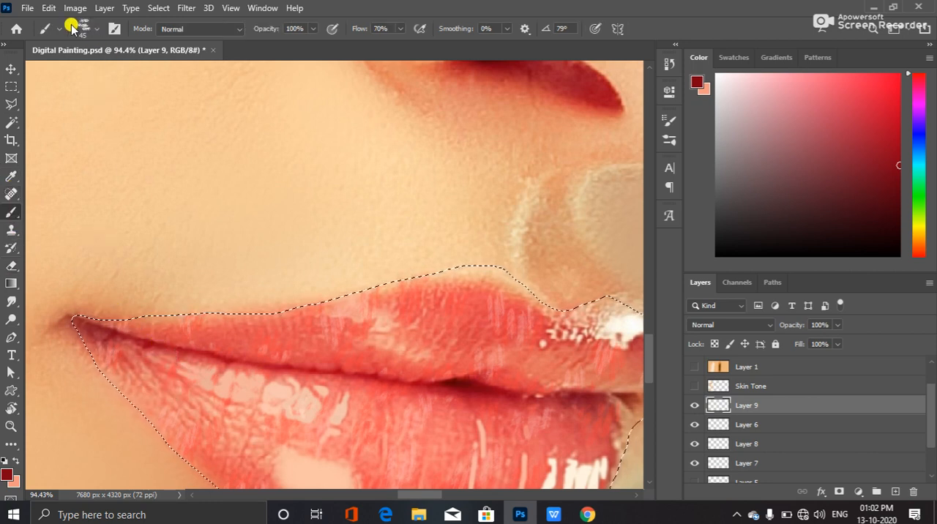
{"action": "left_click", "coordinate": [96, 29]}
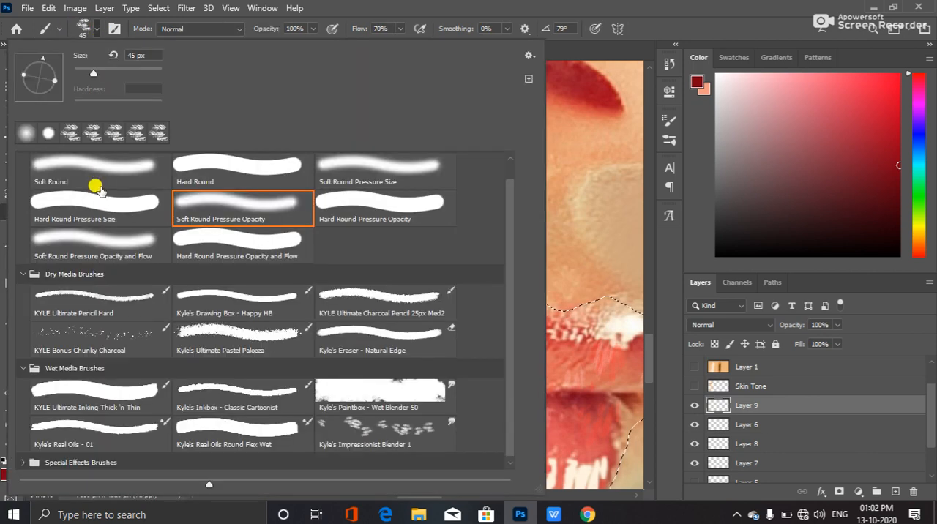
{"action": "left_click", "coordinate": [138, 161]}
{"action": "left_click", "coordinate": [653, 23]}
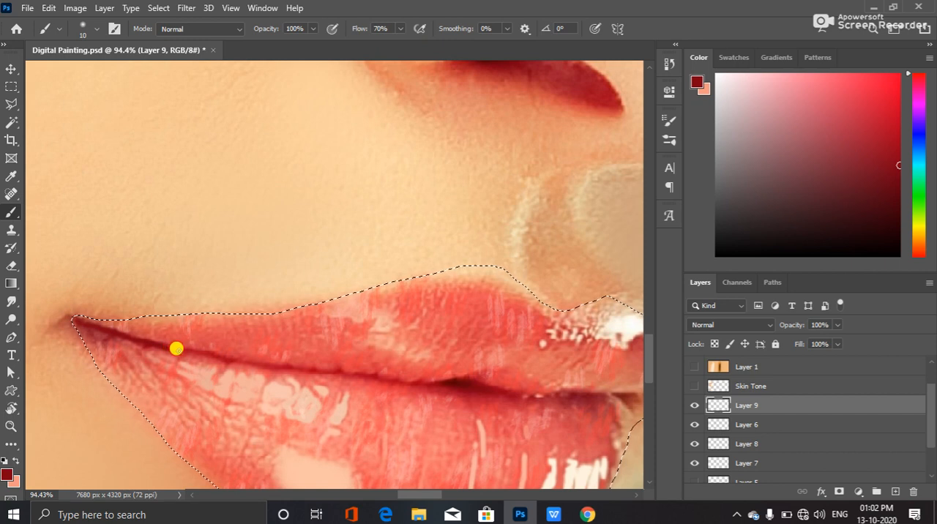
{"action": "left_click_drag", "start_coordinate": [220, 357], "coordinate": [419, 384]}
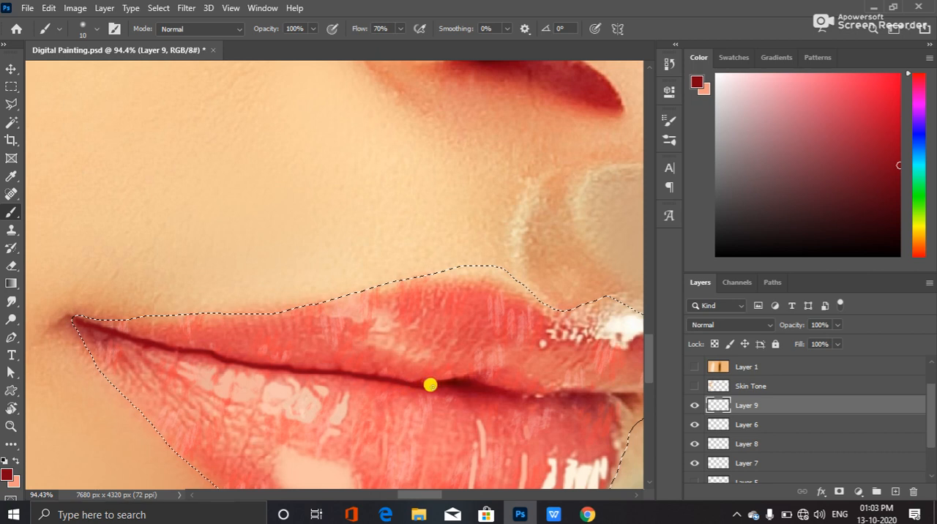
{"action": "left_click_drag", "start_coordinate": [299, 383], "coordinate": [188, 339]}
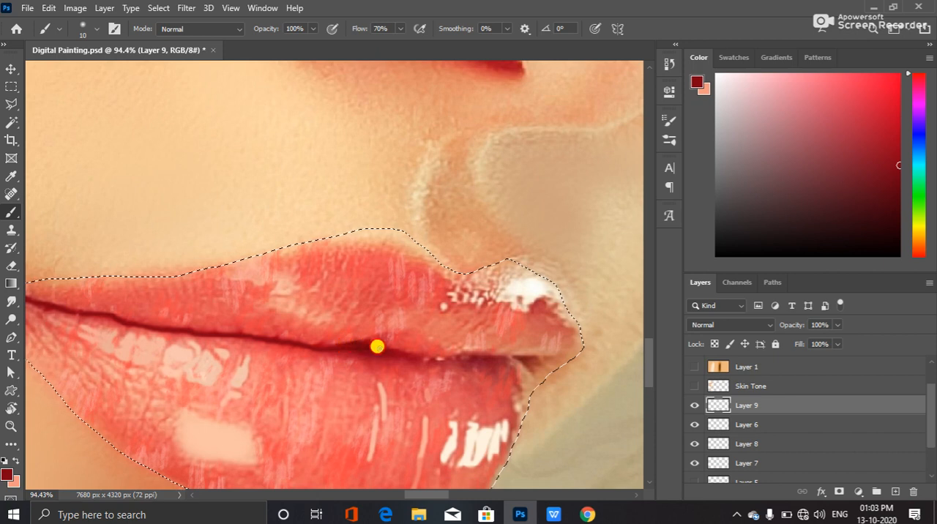
{"action": "mouse_move", "coordinate": [354, 341]}
{"action": "left_mouse_down"}
{"action": "mouse_move", "coordinate": [459, 357]}
{"action": "mouse_move", "coordinate": [453, 364]}
{"action": "mouse_move", "coordinate": [519, 355]}
{"action": "left_mouse_up"}
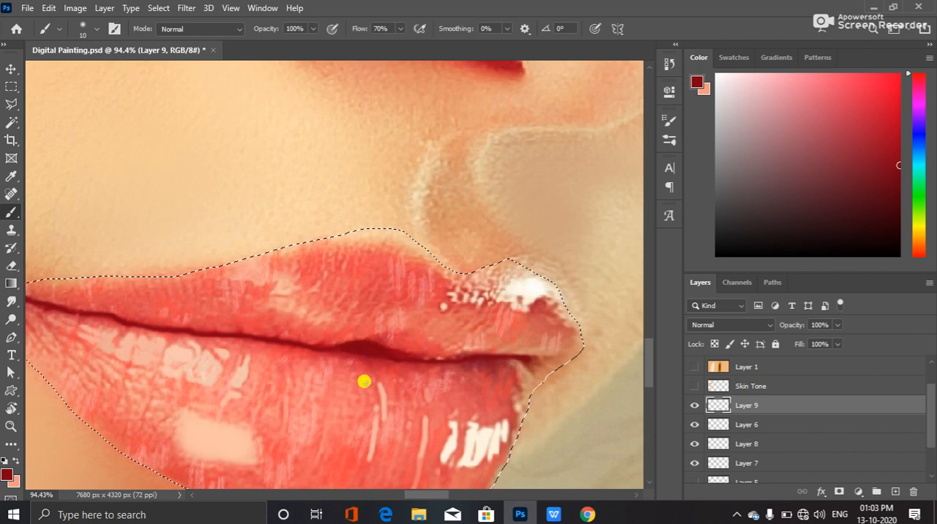
Show Layer 5, close the gap in the dark line between the lips and fill in its thicker central part on Layer 9
{"action": "scroll", "coordinate": [697, 435], "scroll_direction": "down", "scroll_amount": 1}
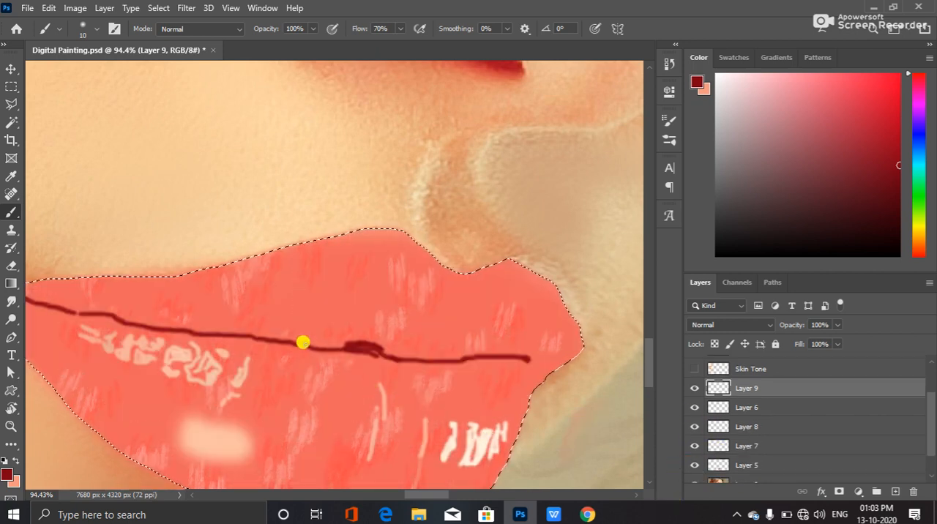
{"action": "left_click_drag", "start_coordinate": [312, 354], "coordinate": [325, 355]}
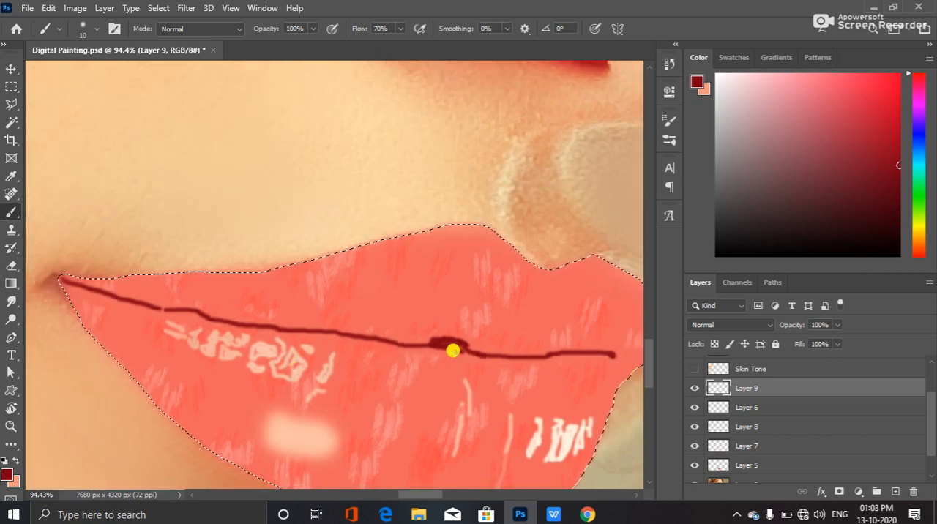
{"action": "left_click_drag", "start_coordinate": [442, 342], "coordinate": [456, 339]}
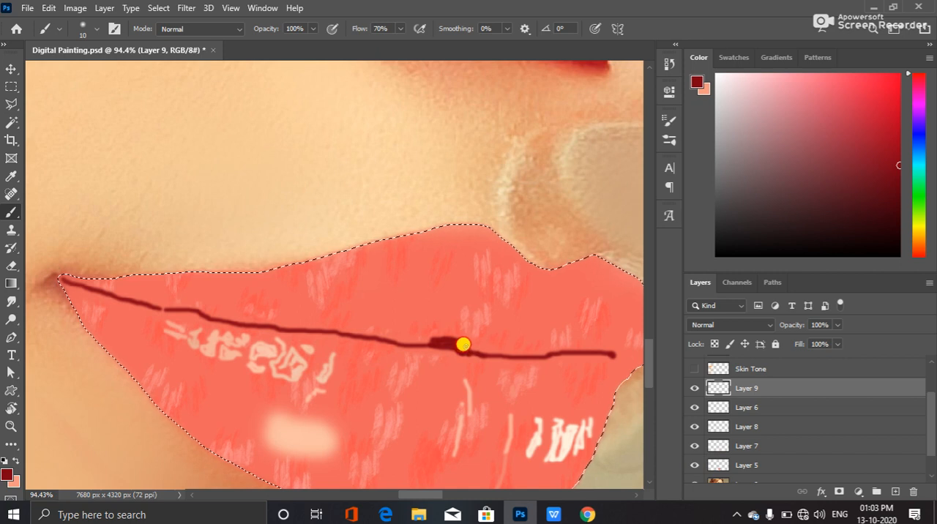
{"action": "left_click_drag", "start_coordinate": [470, 351], "coordinate": [430, 339]}
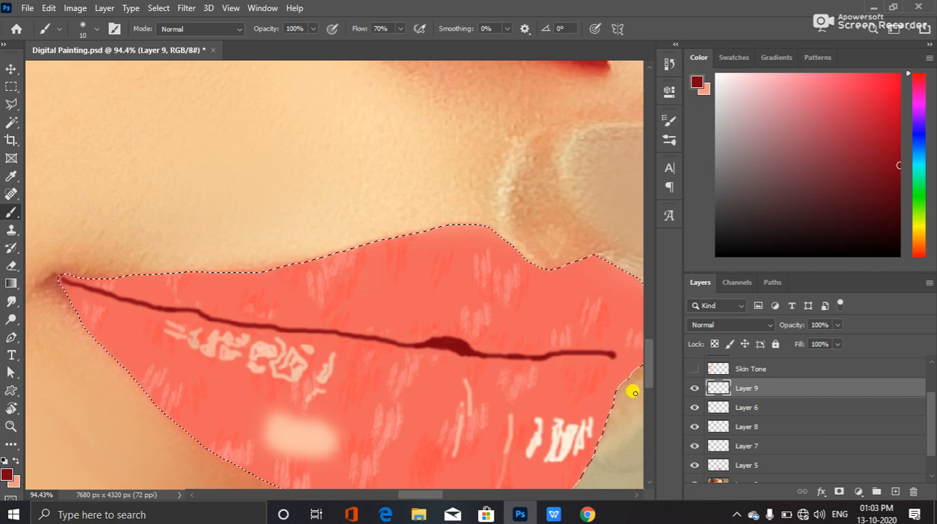
Copy the selected lip area of Layer 5 to a new layer and activate the Burn tool for it
{"action": "left_click", "coordinate": [765, 463]}
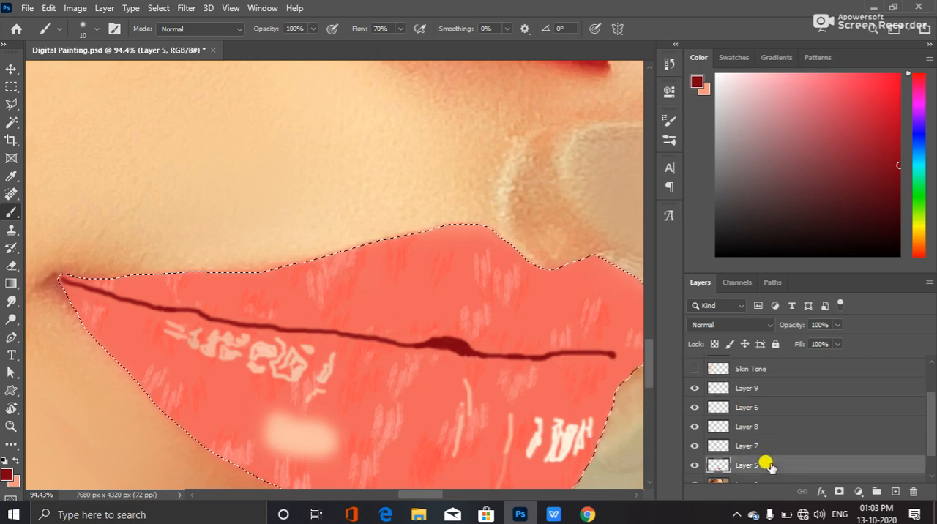
{"action": "key", "text": "ctrl+j"}
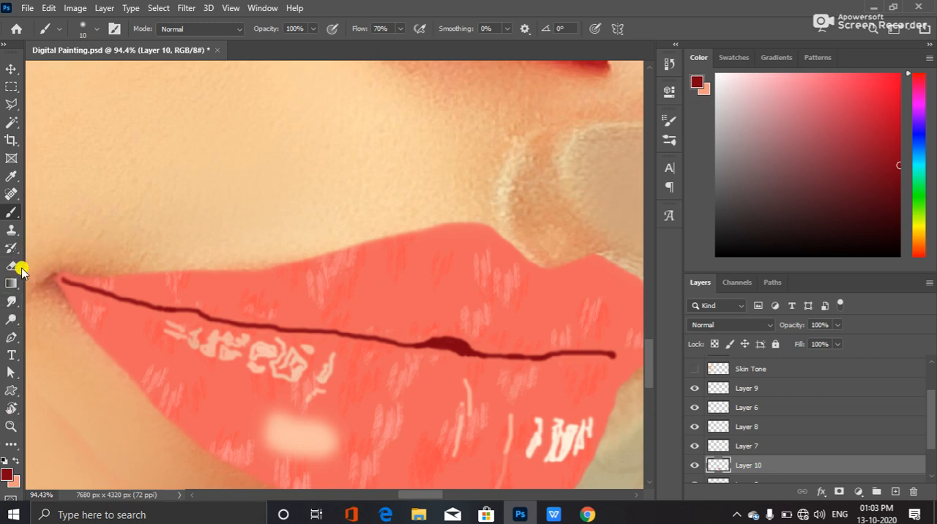
{"action": "left_click", "coordinate": [13, 318]}
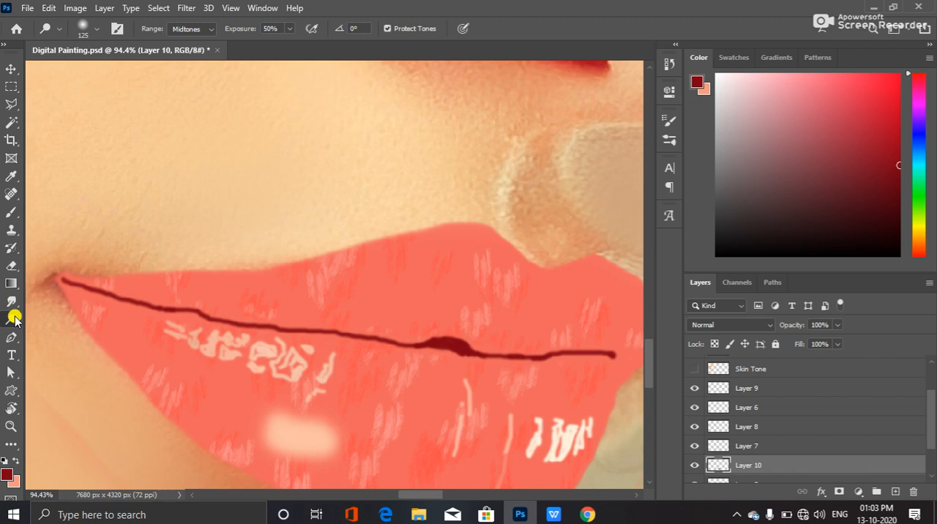
{"action": "right_click", "coordinate": [13, 319]}
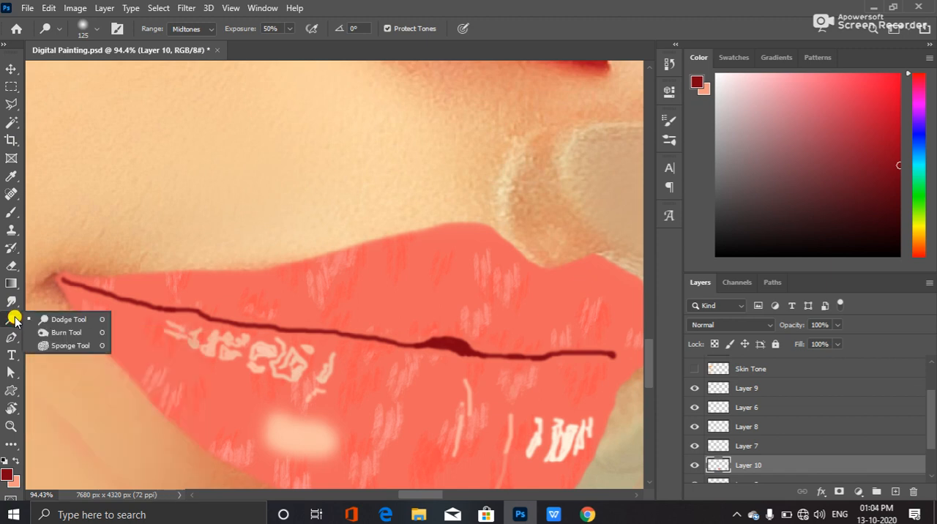
{"action": "left_click", "coordinate": [76, 334]}
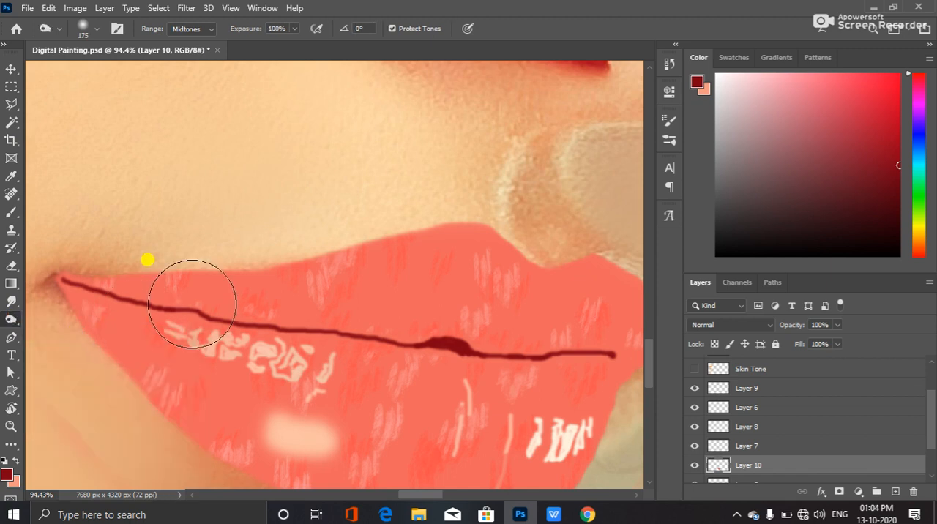
Burn the midtones along the line between the lips on Layer 10 with a 60 px tip at 100% exposure
{"action": "key", "text": "bracketleft"}
{"action": "key", "text": "bracketleft"}
{"action": "key", "text": "bracketleft"}
{"action": "key", "text": "bracketleft"}
{"action": "key", "text": "bracketleft"}
{"action": "key", "text": "bracketleft"}
{"action": "key", "text": "bracketleft"}
{"action": "key", "text": "bracketleft"}
{"action": "key", "text": "bracketleft"}
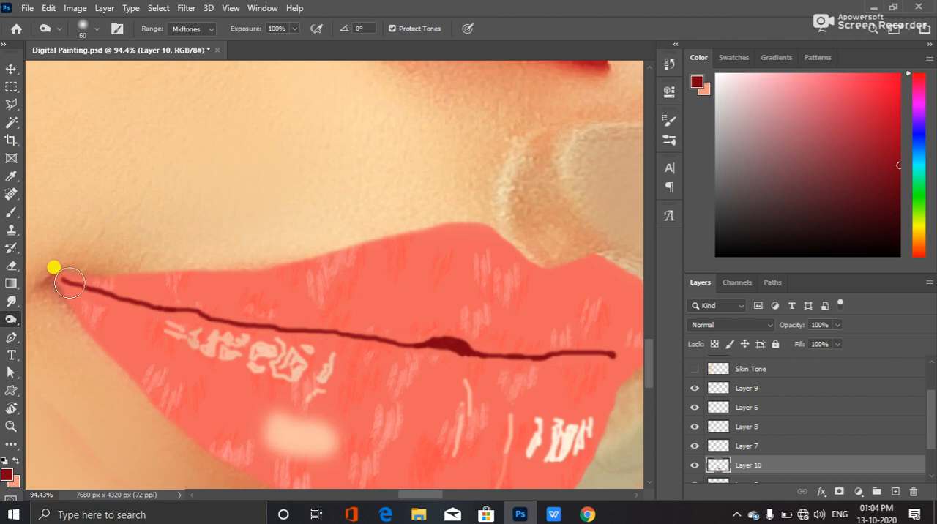
{"action": "mouse_move", "coordinate": [71, 282]}
{"action": "left_mouse_down"}
{"action": "mouse_move", "coordinate": [168, 311]}
{"action": "mouse_move", "coordinate": [62, 277]}
{"action": "mouse_move", "coordinate": [70, 285]}
{"action": "mouse_move", "coordinate": [148, 272]}
{"action": "mouse_move", "coordinate": [184, 324]}
{"action": "mouse_move", "coordinate": [153, 305]}
{"action": "mouse_move", "coordinate": [282, 334]}
{"action": "mouse_move", "coordinate": [241, 323]}
{"action": "mouse_move", "coordinate": [459, 349]}
{"action": "mouse_move", "coordinate": [419, 340]}
{"action": "mouse_move", "coordinate": [535, 355]}
{"action": "mouse_move", "coordinate": [503, 350]}
{"action": "mouse_move", "coordinate": [611, 352]}
{"action": "mouse_move", "coordinate": [477, 356]}
{"action": "mouse_move", "coordinate": [512, 356]}
{"action": "mouse_move", "coordinate": [363, 343]}
{"action": "mouse_move", "coordinate": [396, 348]}
{"action": "mouse_move", "coordinate": [369, 336]}
{"action": "left_mouse_up"}
Darken a wider band around the lip line on Layer 10 with a 125 px Burn tip at 50% exposure
{"action": "key", "text": "bracketright"}
{"action": "key", "text": "bracketright"}
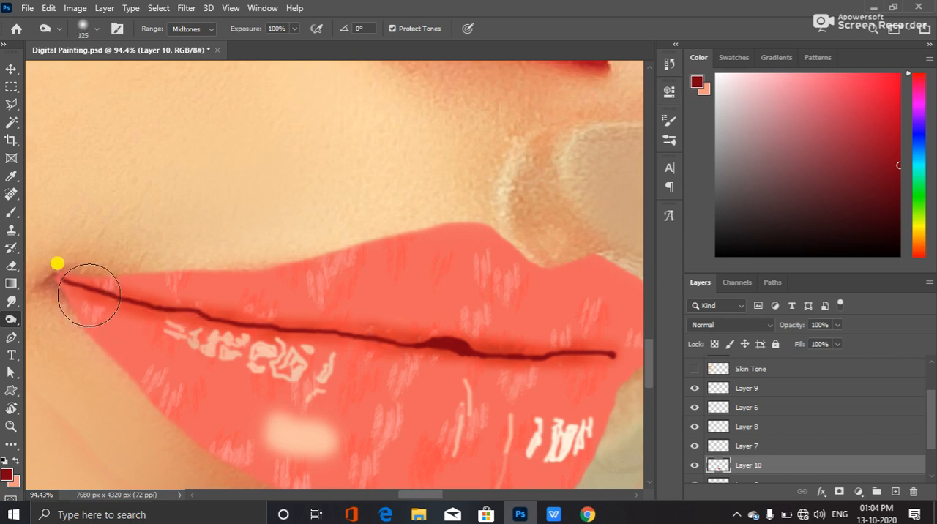
{"action": "key", "text": "bracketright"}
{"action": "key", "text": "bracketright"}
{"action": "key", "text": "bracketright"}
{"action": "key", "text": "bracketright"}
{"action": "key", "text": "bracketright"}
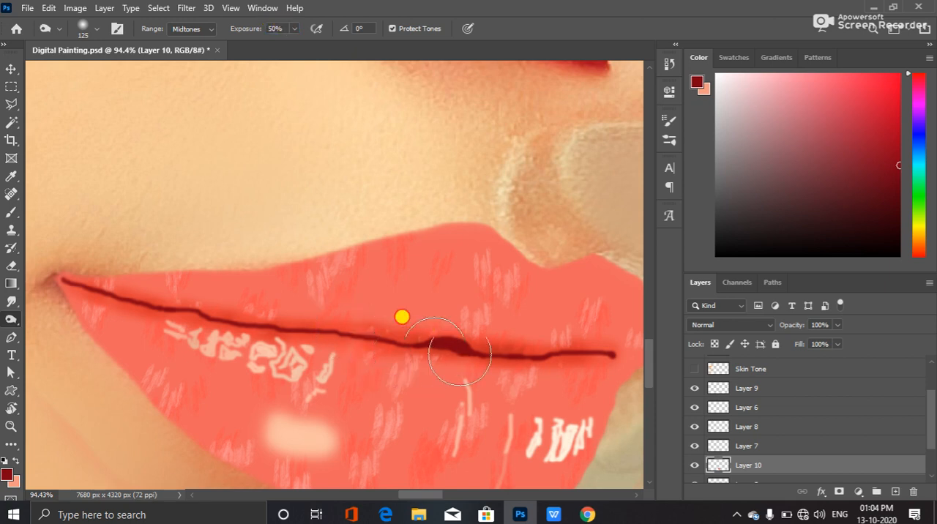
Deepen the shading around the centre of the lip line and towards the far lip corner with a 175 px Burn tip
{"action": "key", "text": "bracketright"}
{"action": "key", "text": "bracketright"}
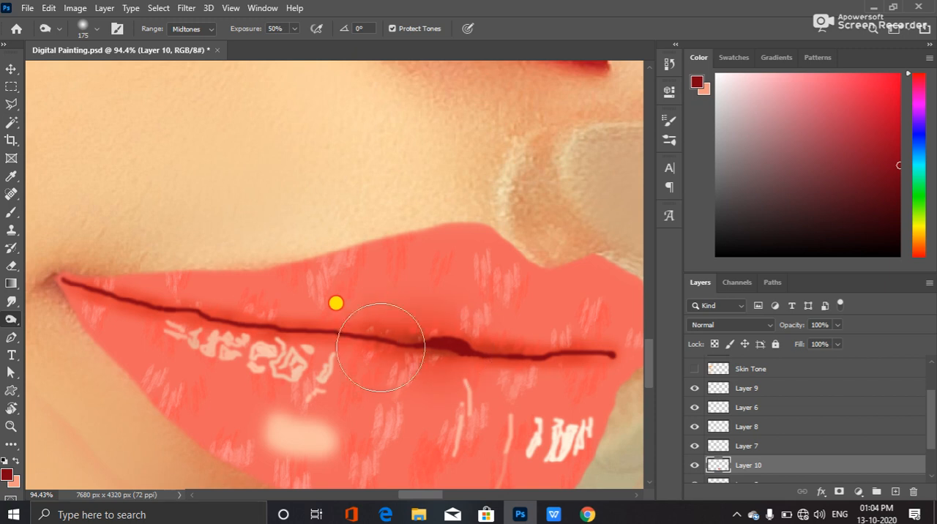
{"action": "mouse_move", "coordinate": [332, 356]}
{"action": "left_mouse_down"}
{"action": "mouse_move", "coordinate": [75, 304]}
{"action": "mouse_move", "coordinate": [483, 370]}
{"action": "mouse_move", "coordinate": [613, 363]}
{"action": "mouse_move", "coordinate": [758, 314]}
{"action": "mouse_move", "coordinate": [609, 379]}
{"action": "left_mouse_up"}
{"action": "left_click_drag", "start_coordinate": [513, 357], "coordinate": [481, 353]}
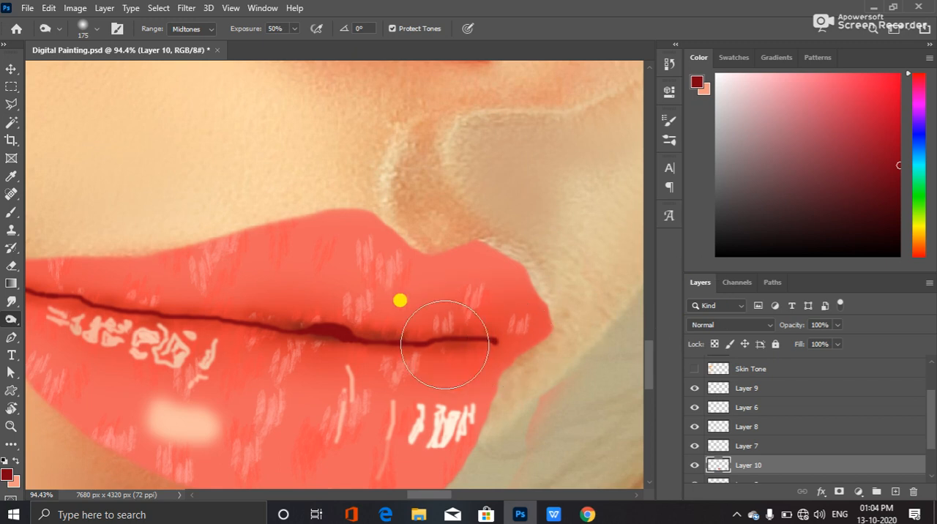
{"action": "left_click", "coordinate": [287, 304]}
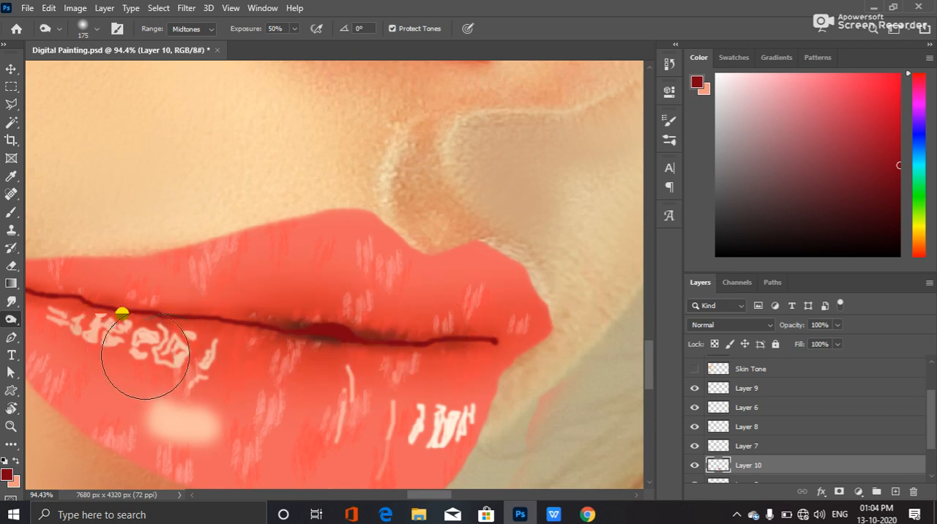
{"action": "left_click_drag", "start_coordinate": [307, 364], "coordinate": [418, 259]}
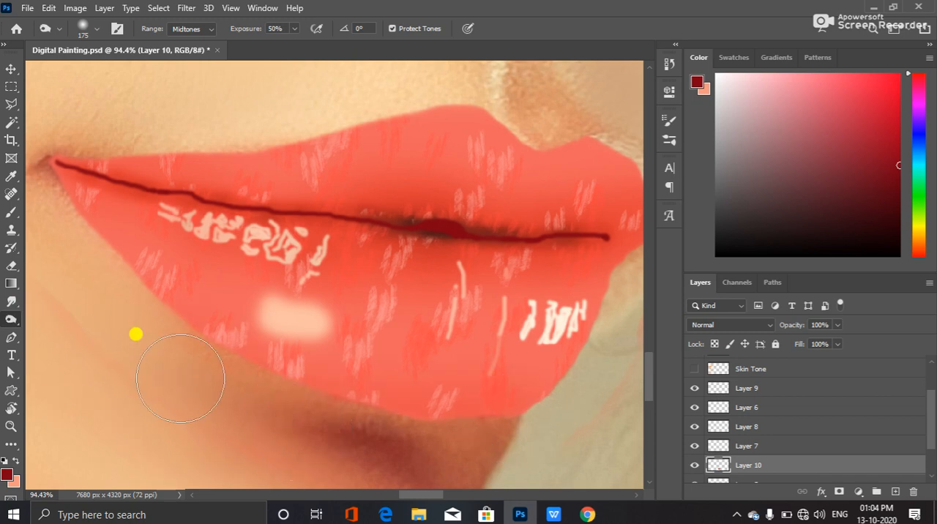
{"action": "left_click_drag", "start_coordinate": [379, 393], "coordinate": [213, 393]}
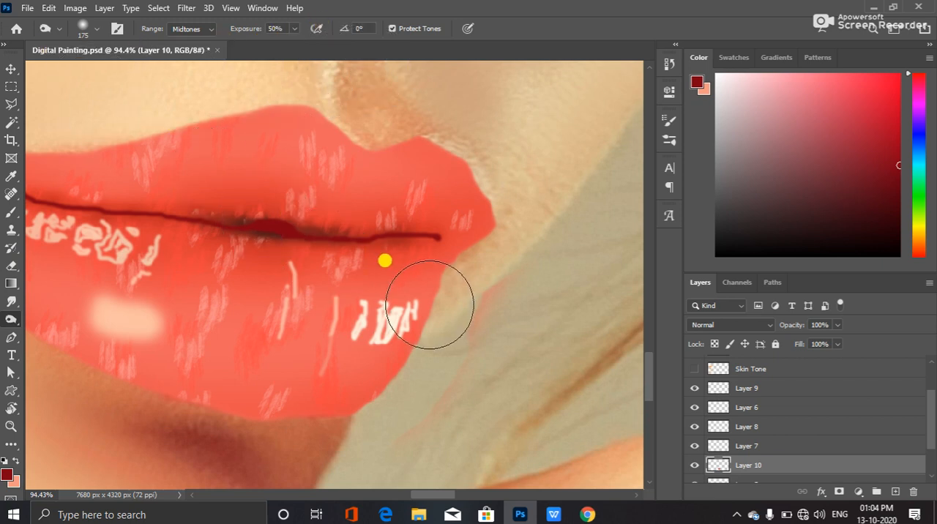
Examine the burned lip shading from a distance and up close
{"action": "scroll", "coordinate": [430, 300], "scroll_direction": "down", "scroll_amount": 2}
{"action": "scroll", "coordinate": [312, 312], "scroll_direction": "down", "scroll_amount": 2}
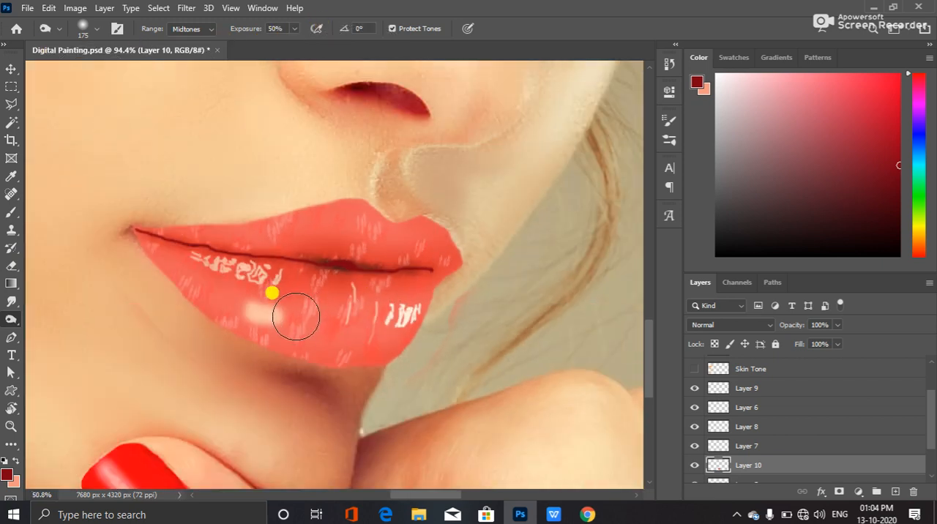
{"action": "scroll", "coordinate": [286, 309], "scroll_direction": "down", "scroll_amount": 1}
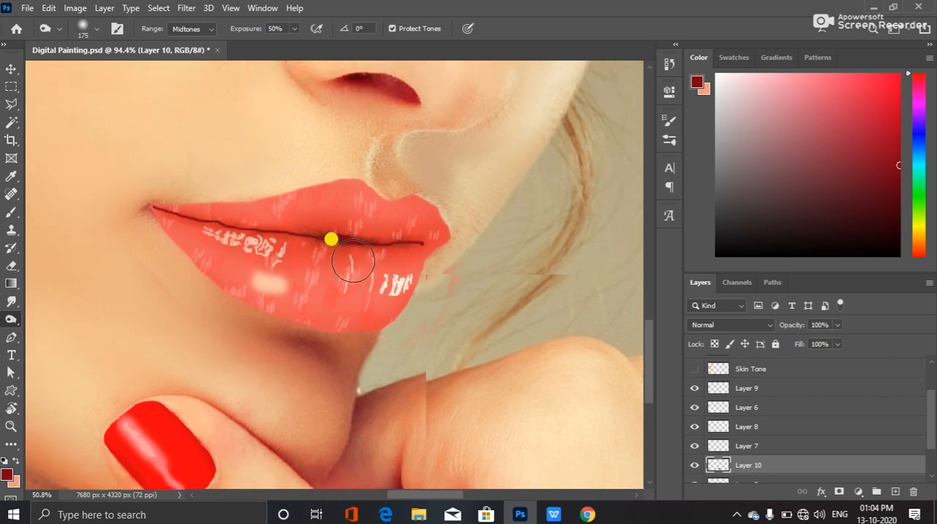
{"action": "scroll", "coordinate": [306, 241], "scroll_direction": "down", "scroll_amount": 1}
{"action": "scroll", "coordinate": [289, 228], "scroll_direction": "up", "scroll_amount": 2}
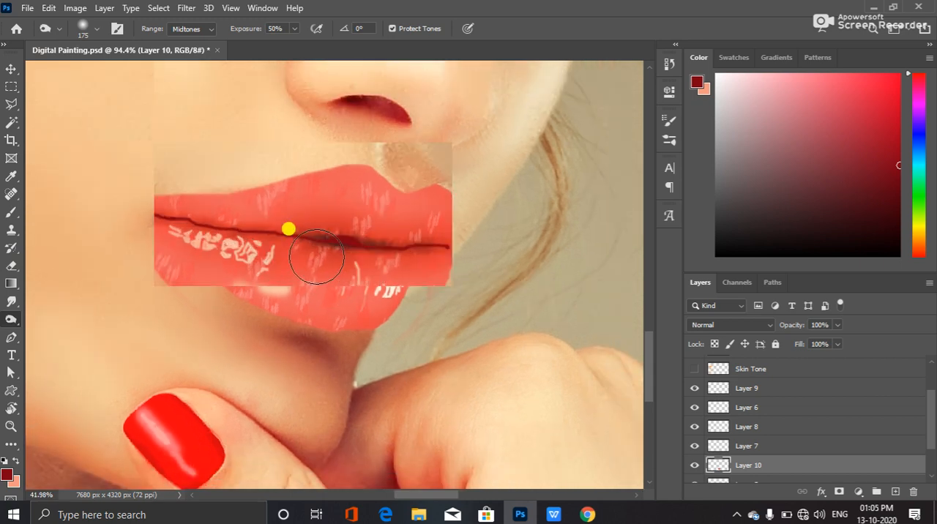
{"action": "scroll", "coordinate": [290, 234], "scroll_direction": "up", "scroll_amount": 1}
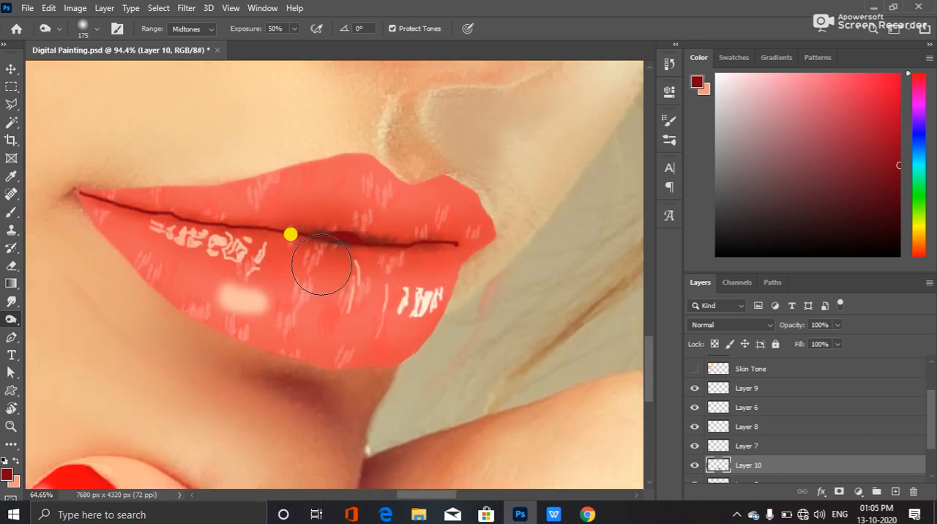
{"action": "scroll", "coordinate": [285, 230], "scroll_direction": "up", "scroll_amount": 1}
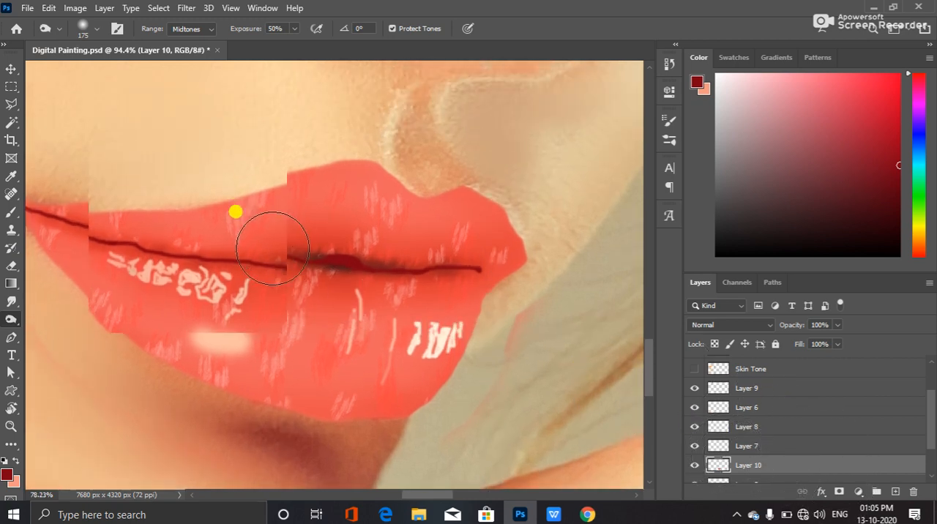
{"action": "scroll", "coordinate": [272, 248], "scroll_direction": "up", "scroll_amount": 5}
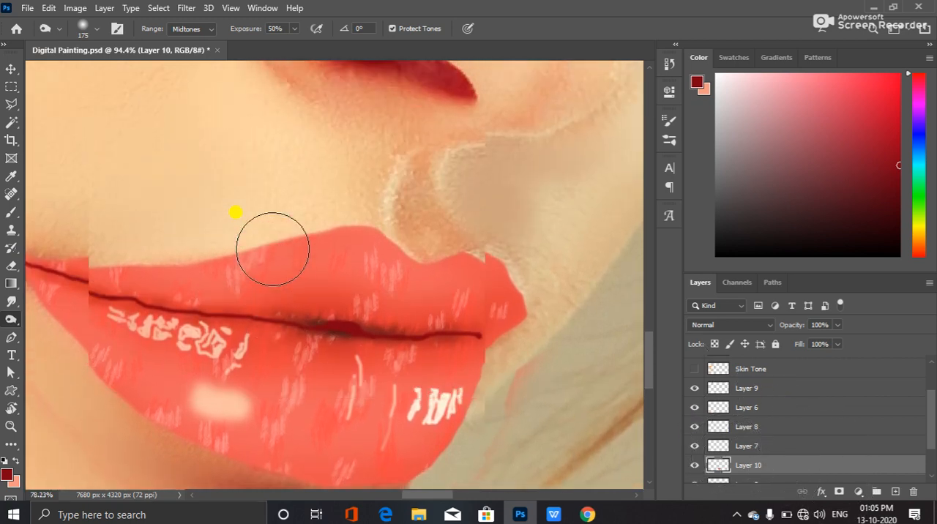
{"action": "scroll", "coordinate": [276, 247], "scroll_direction": "up", "scroll_amount": 2}
{"action": "scroll", "coordinate": [276, 247], "scroll_direction": "down", "scroll_amount": 4}
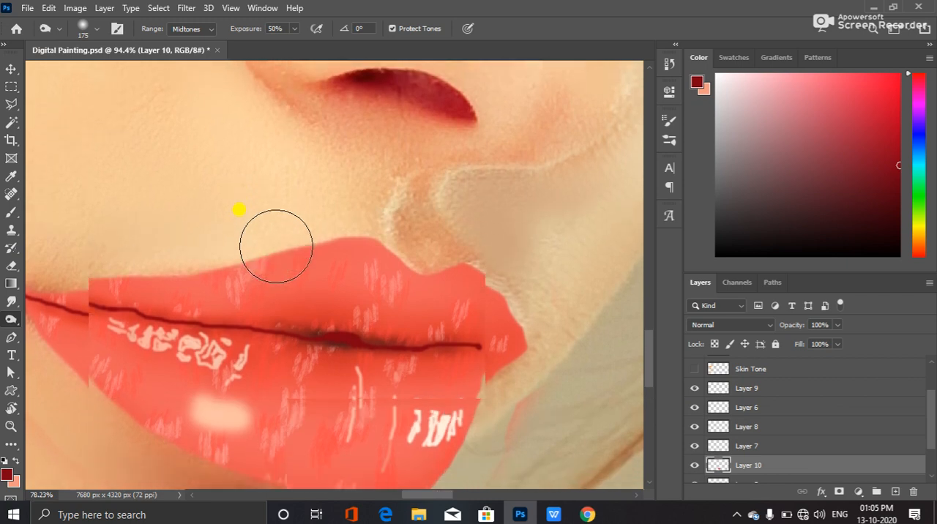
{"action": "scroll", "coordinate": [276, 246], "scroll_direction": "down", "scroll_amount": 2}
{"action": "scroll", "coordinate": [275, 247], "scroll_direction": "up", "scroll_amount": 1}
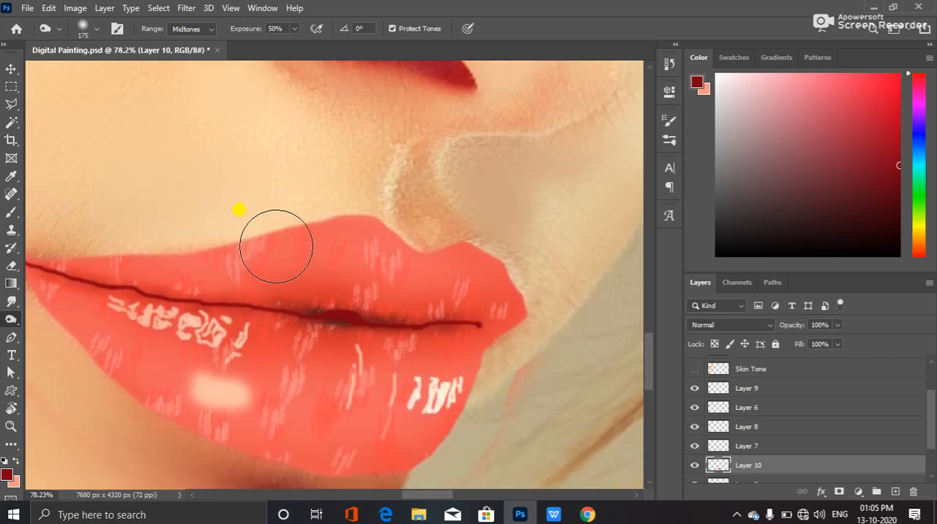
Compare the burned shading with and without the painted lip line by hiding and showing Layer 9
{"action": "left_click", "coordinate": [693, 388]}
{"action": "left_click", "coordinate": [694, 389]}
{"action": "left_click", "coordinate": [694, 389]}
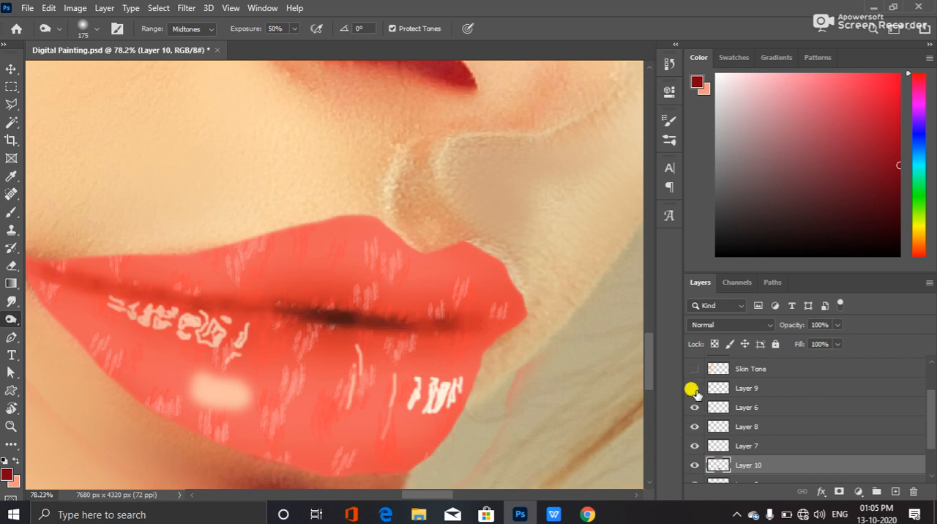
{"action": "left_click", "coordinate": [694, 388]}
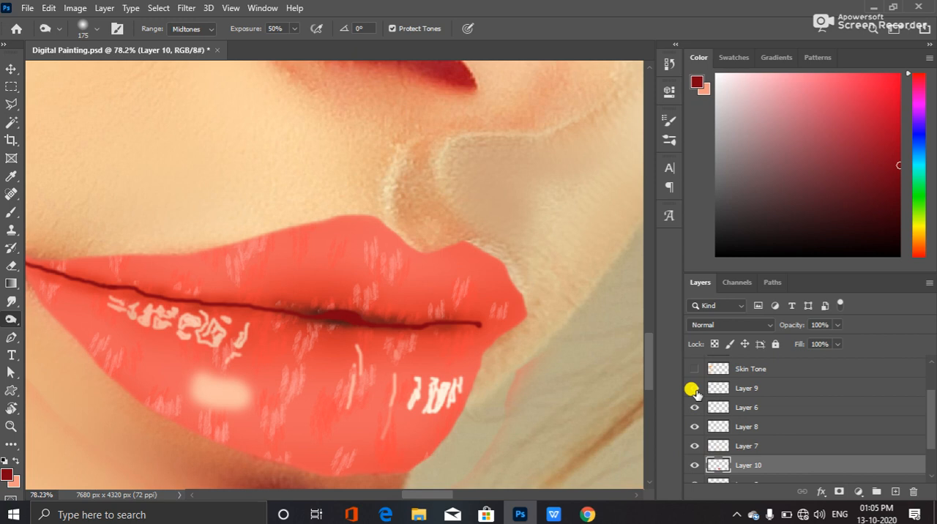
Set the opacity of Layer 9 to 50%
{"action": "left_click", "coordinate": [767, 390]}
{"action": "left_click", "coordinate": [820, 323]}
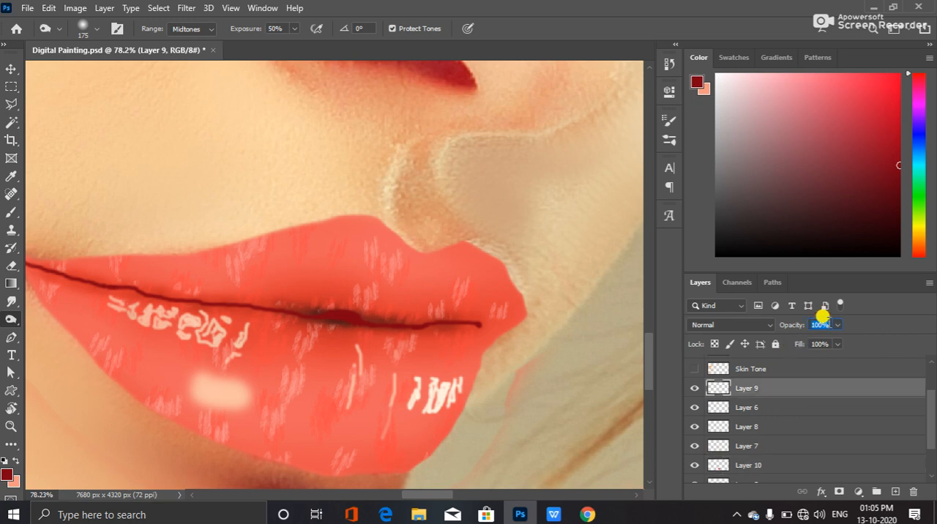
{"action": "key", "text": "Return"}
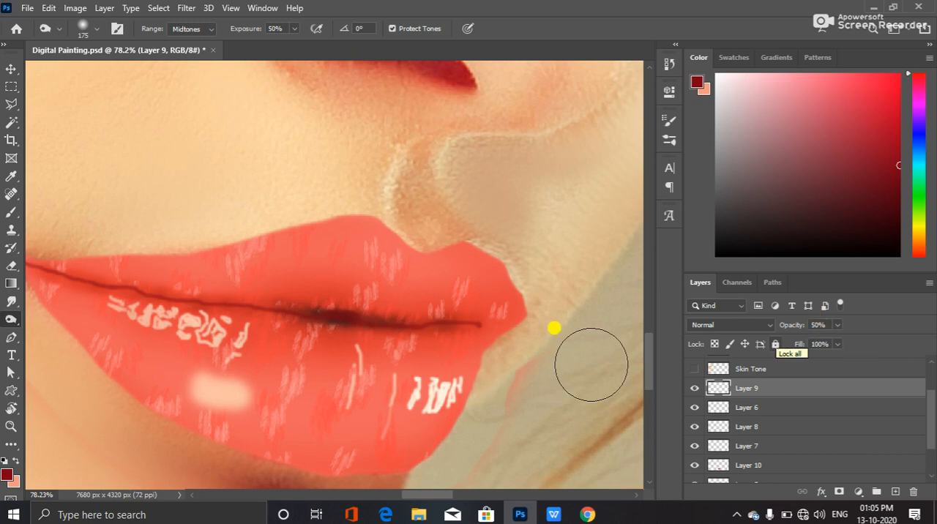
Examine the painted lips from progressively farther out, in relation to the rest of the face
{"action": "scroll", "coordinate": [487, 372], "scroll_direction": "down", "scroll_amount": 2}
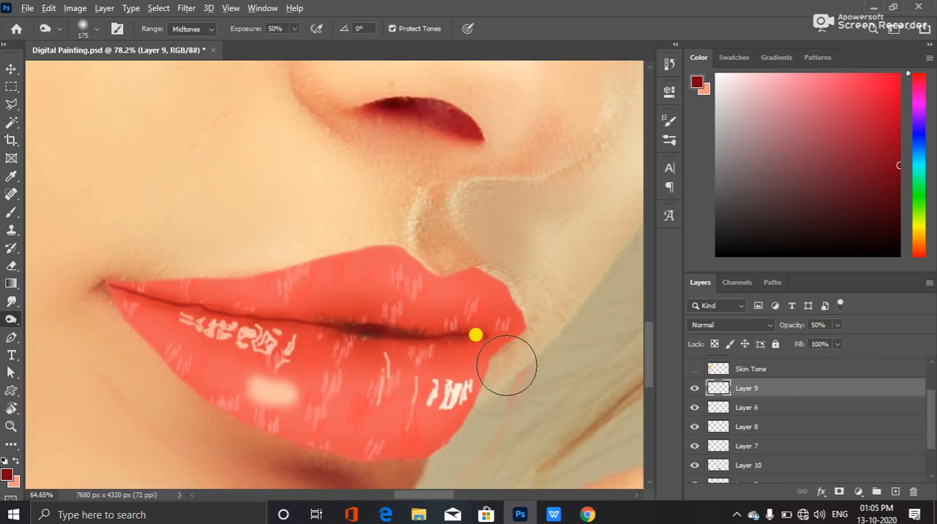
{"action": "scroll", "coordinate": [508, 368], "scroll_direction": "down", "scroll_amount": 2}
{"action": "scroll", "coordinate": [483, 362], "scroll_direction": "down", "scroll_amount": 1}
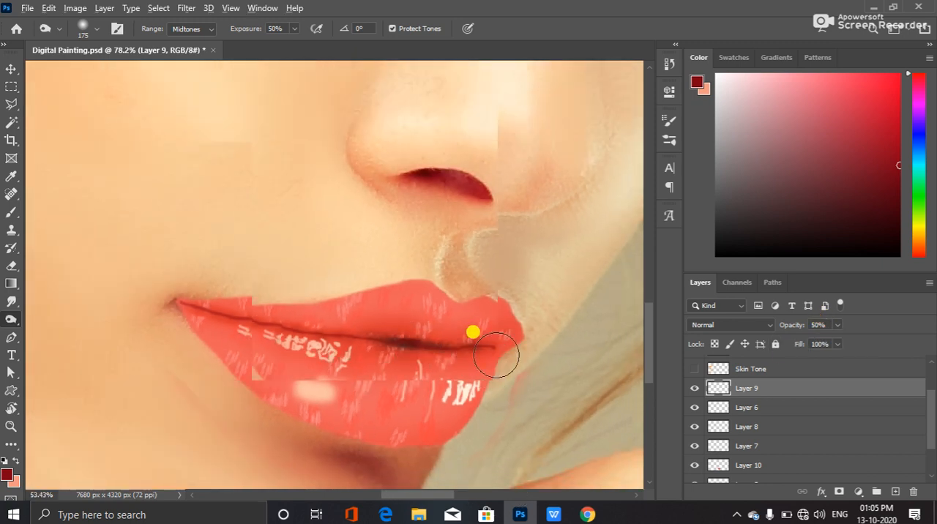
{"action": "scroll", "coordinate": [537, 368], "scroll_direction": "down", "scroll_amount": 1}
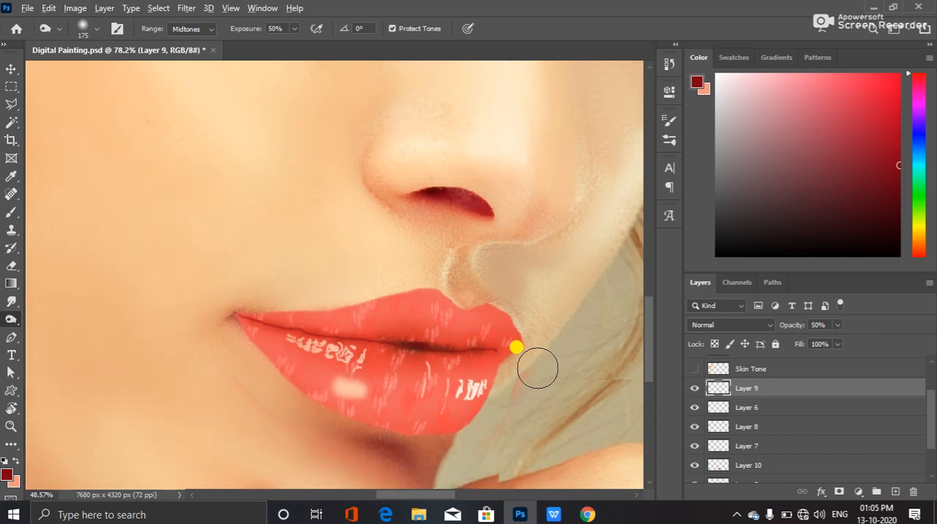
{"action": "scroll", "coordinate": [537, 368], "scroll_direction": "down", "scroll_amount": 1}
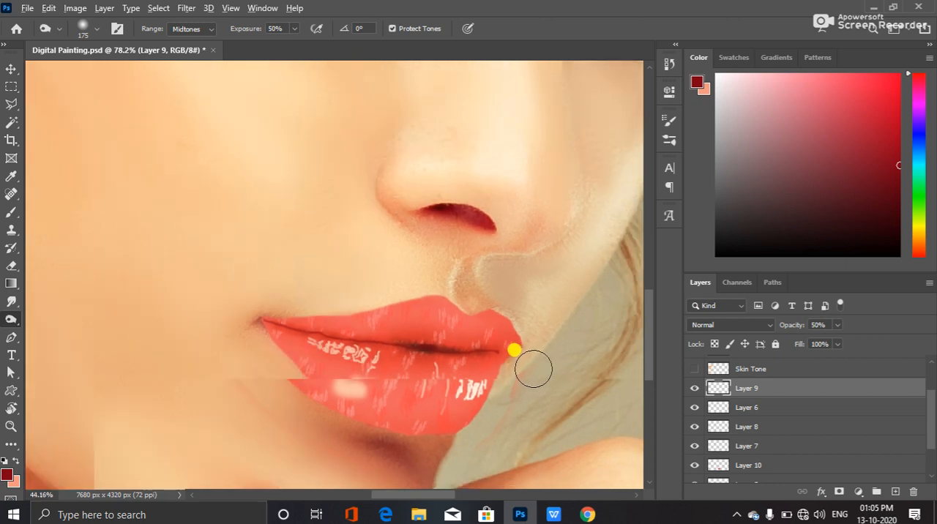
{"action": "scroll", "coordinate": [530, 368], "scroll_direction": "down", "scroll_amount": 2}
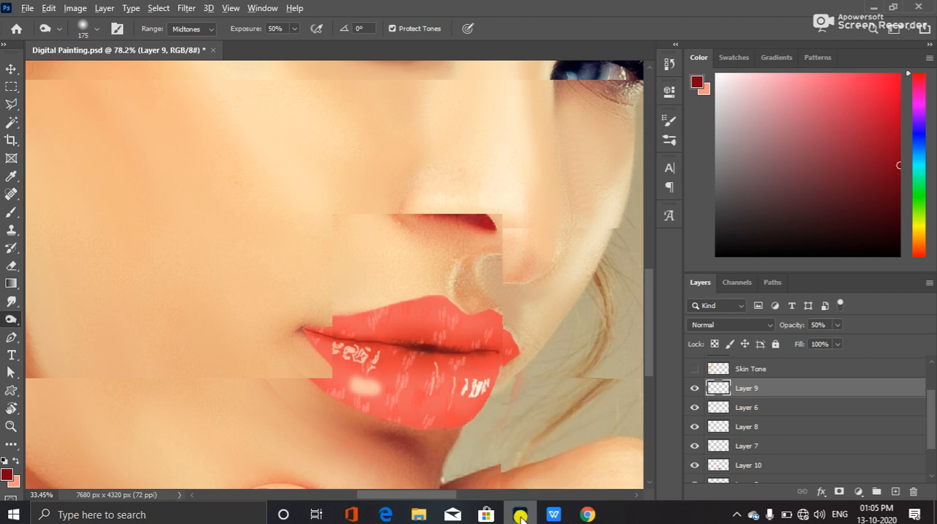
{"action": "mouse_move", "coordinate": [594, 516]}
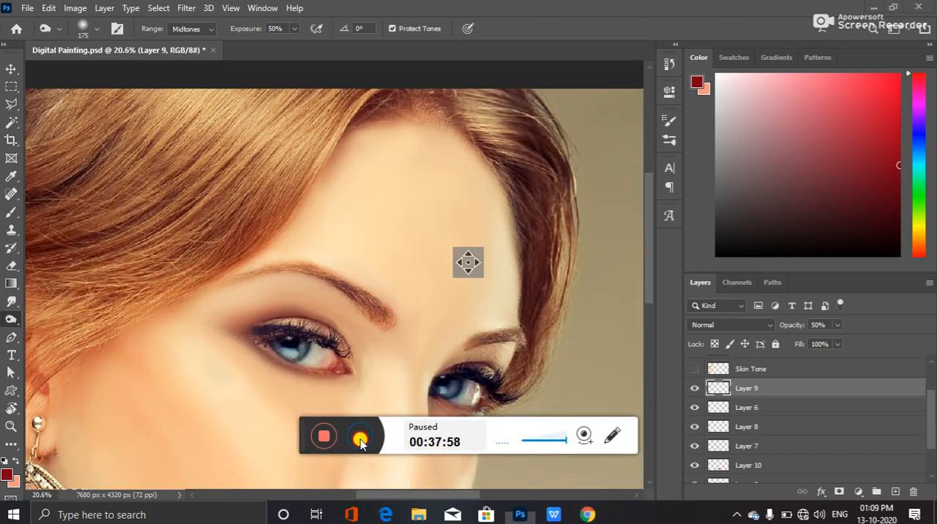
{"action": "left_click", "coordinate": [360, 436]}
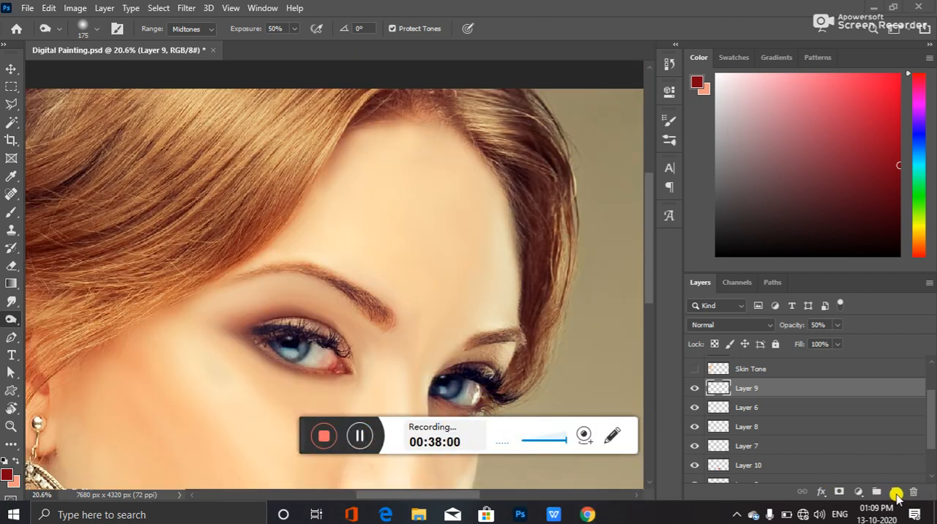
Add a new layer above Layer 9 and draw a thin closed Pen path curving from the cheek across the eye to the hairline
{"action": "left_click", "coordinate": [894, 491]}
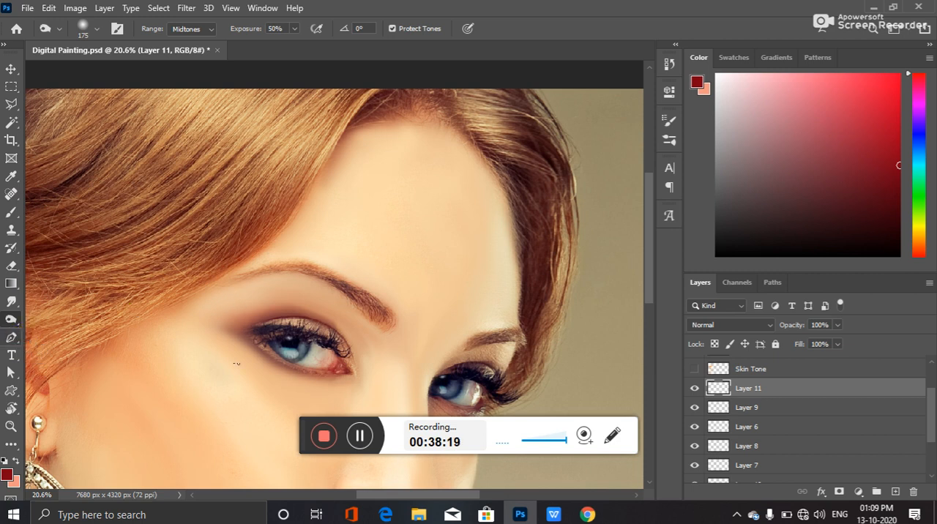
{"action": "right_click", "coordinate": [11, 336]}
{"action": "left_click", "coordinate": [73, 335]}
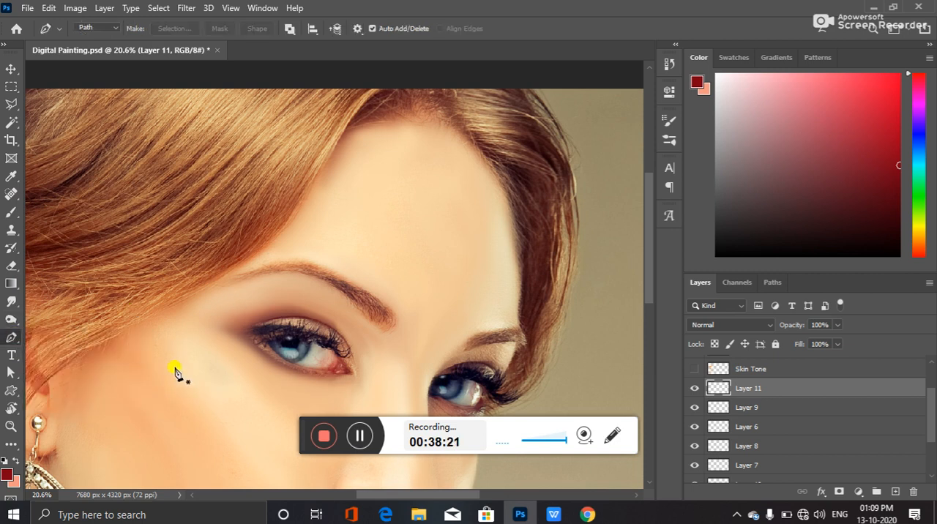
{"action": "left_click", "coordinate": [170, 384]}
{"action": "left_click_drag", "start_coordinate": [326, 315], "coordinate": [383, 255]}
{"action": "left_click_drag", "start_coordinate": [484, 147], "coordinate": [531, 136]}
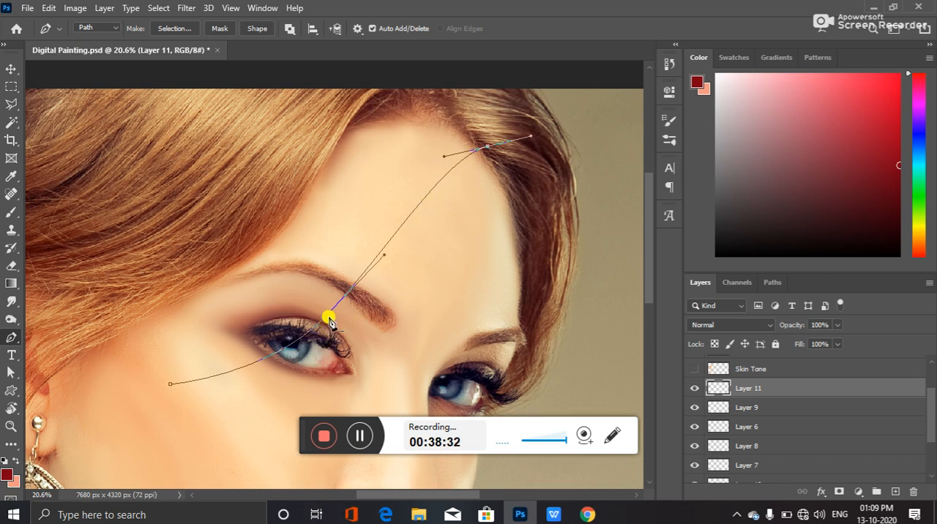
{"action": "left_click_drag", "start_coordinate": [329, 320], "coordinate": [301, 340]}
{"action": "left_click", "coordinate": [170, 384]}
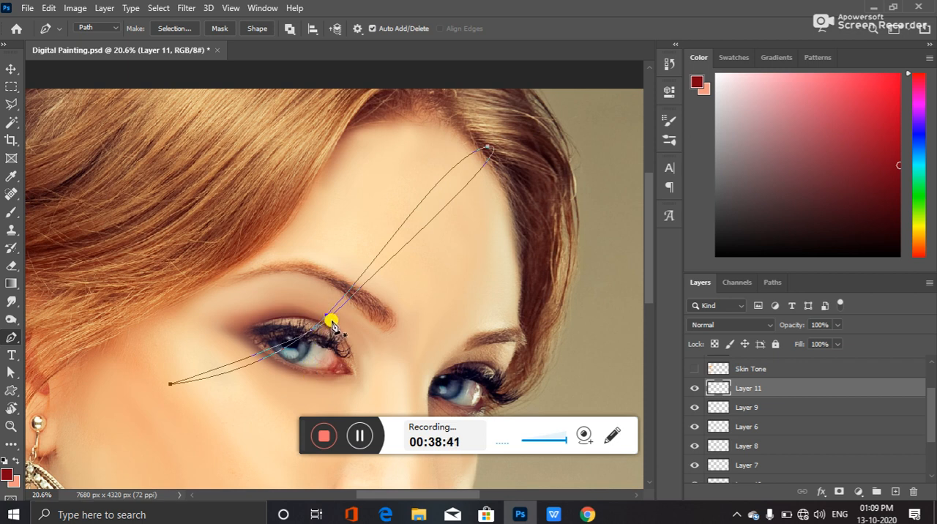
Adjust the path's curve handles to form a narrow tapered hair strand and convert the path into a selection
{"action": "left_click_drag", "start_coordinate": [329, 320], "coordinate": [265, 383]}
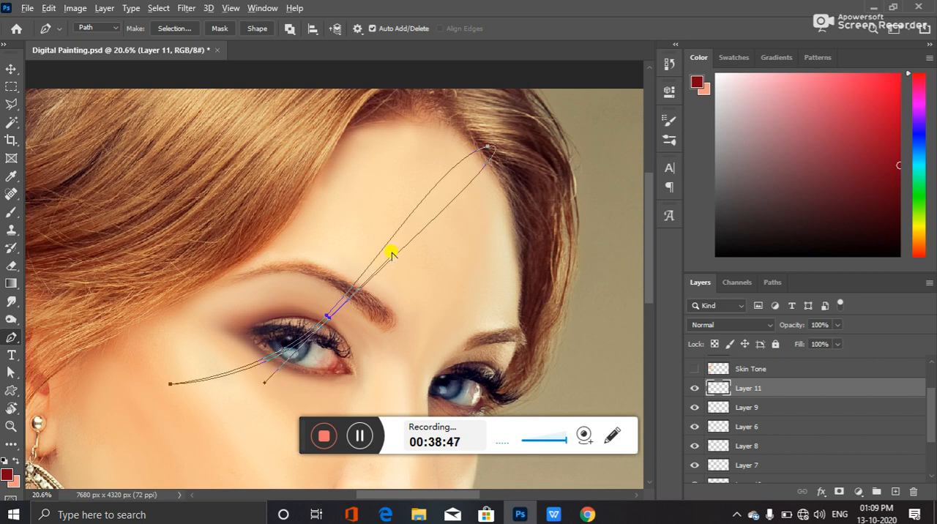
{"action": "left_click_drag", "start_coordinate": [395, 253], "coordinate": [395, 241]}
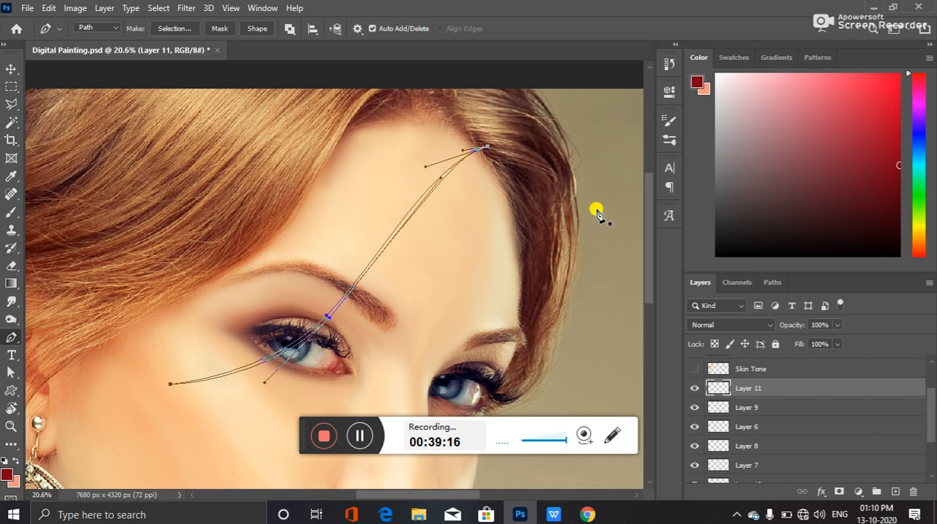
{"action": "key", "text": "Escape"}
{"action": "key", "text": "ctrl+Return"}
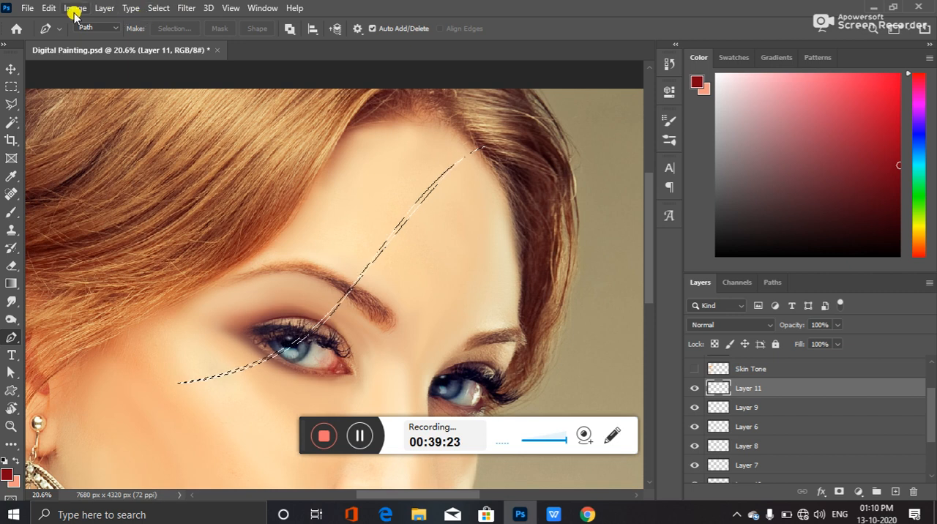
Define a brush preset named Hair from the strand selection
{"action": "left_click", "coordinate": [46, 8]}
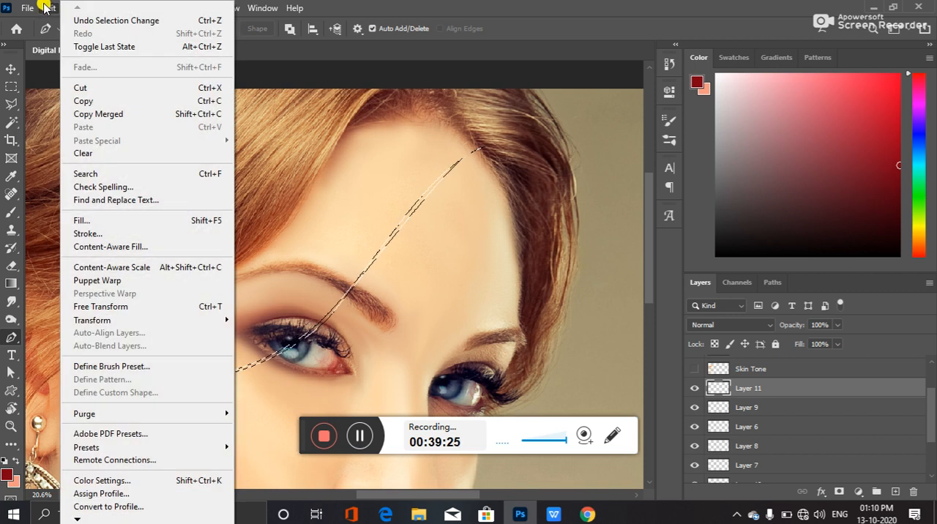
{"action": "left_click", "coordinate": [126, 369]}
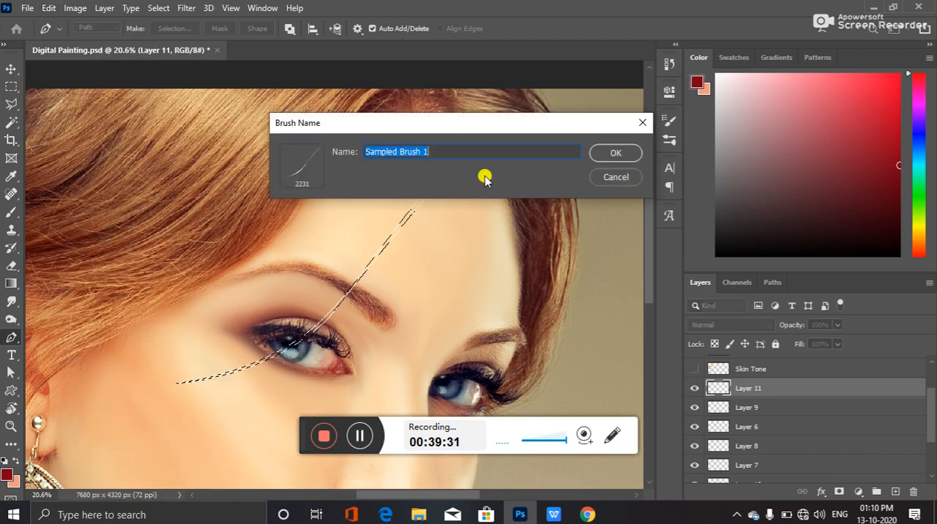
{"action": "left_click_drag", "start_coordinate": [462, 131], "coordinate": [608, 84]}
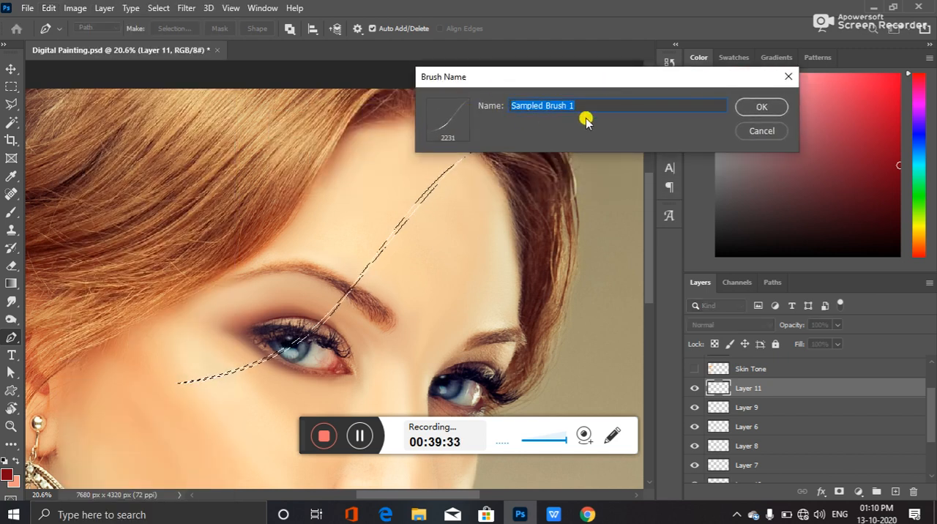
{"action": "type", "text": "Hair"}
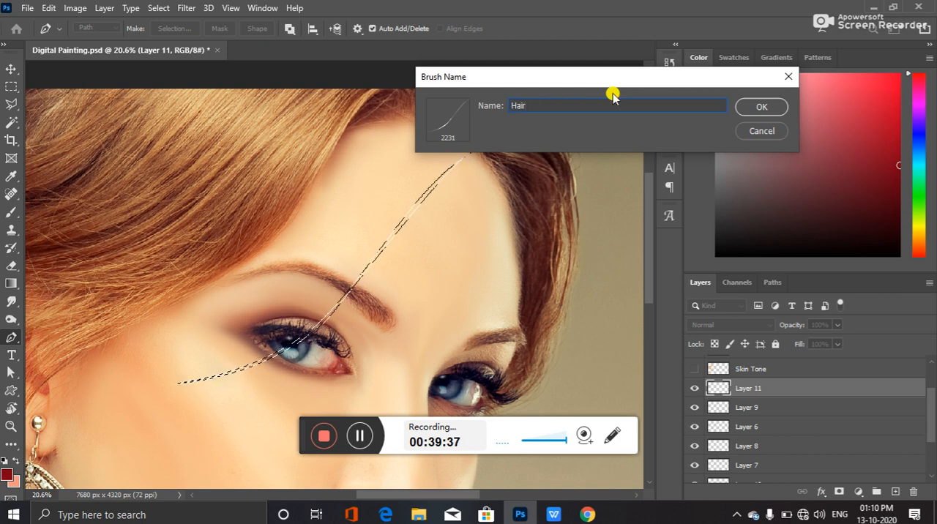
{"action": "left_click", "coordinate": [766, 107]}
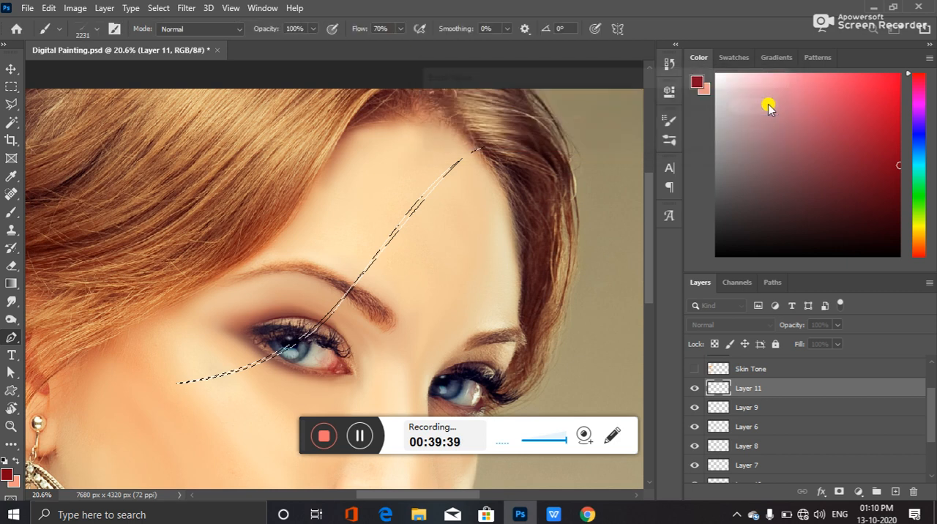
{"action": "left_click", "coordinate": [447, 192]}
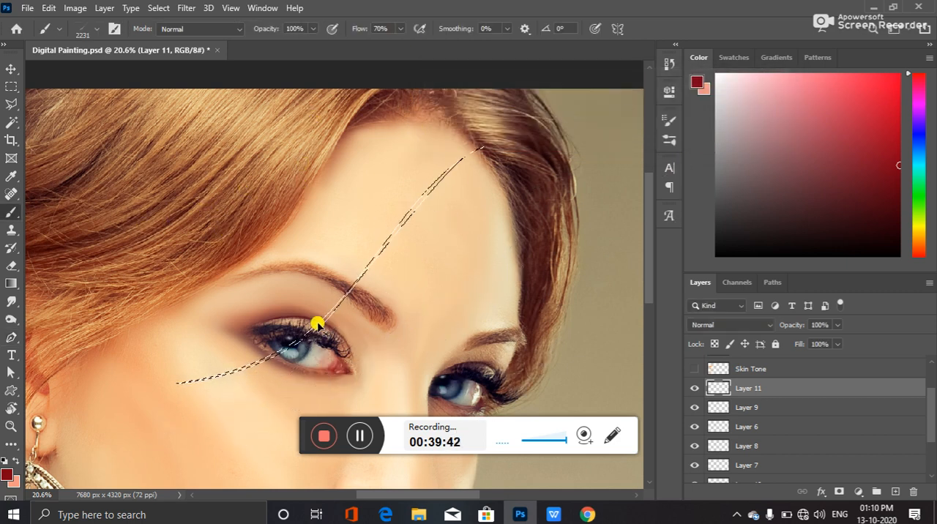
Try a few dark red strands over the forehead with the 2231 px Hair brush and undo them
{"action": "scroll", "coordinate": [335, 250], "scroll_direction": "up", "scroll_amount": 3}
{"action": "scroll", "coordinate": [305, 134], "scroll_direction": "up", "scroll_amount": 5}
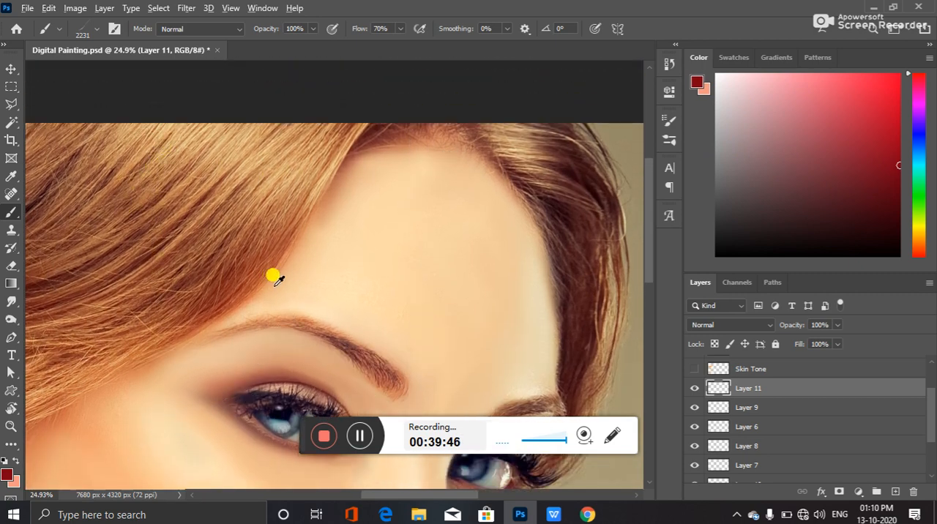
{"action": "scroll", "coordinate": [272, 277], "scroll_direction": "down", "scroll_amount": 1}
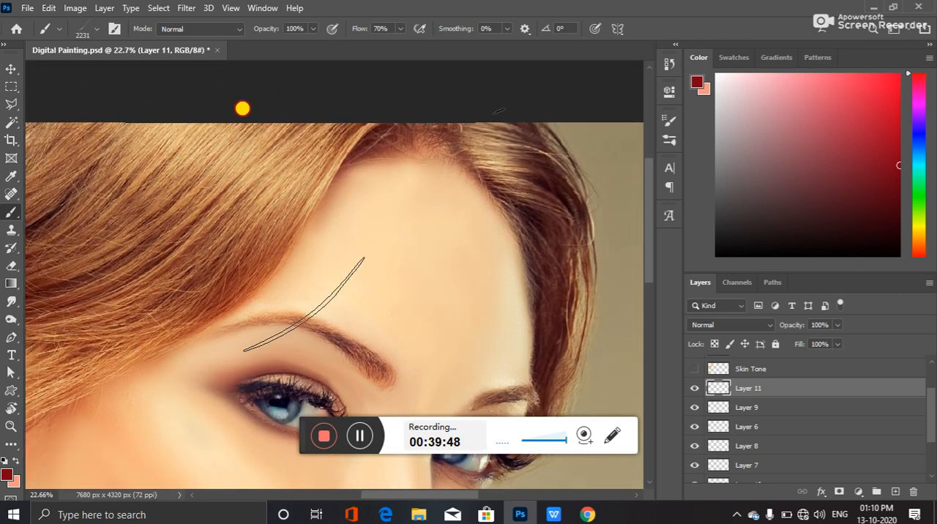
{"action": "left_click_drag", "start_coordinate": [242, 108], "coordinate": [256, 133]}
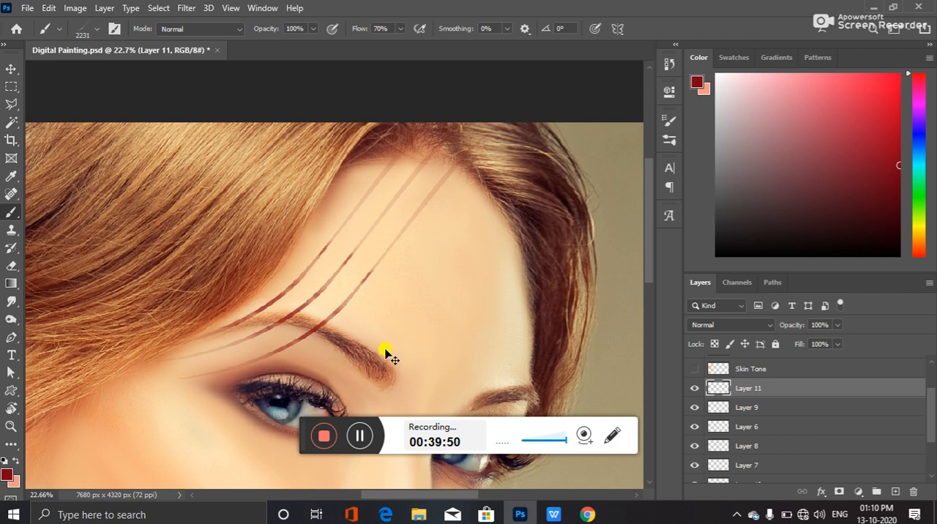
{"action": "key", "text": "ctrl+z"}
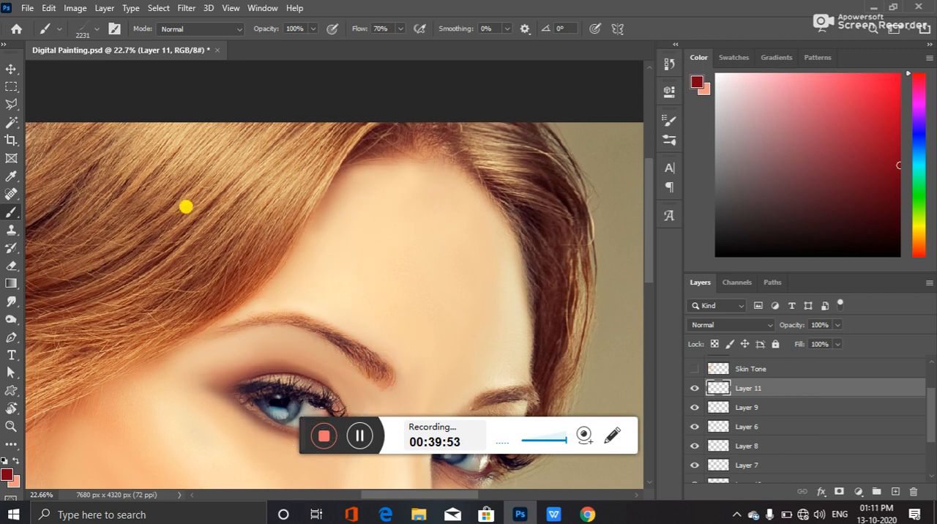
Reduce the Hair brush size to 1300 px to suit the strands beside the forehead
{"action": "scroll", "coordinate": [191, 320], "scroll_direction": "down", "scroll_amount": 3}
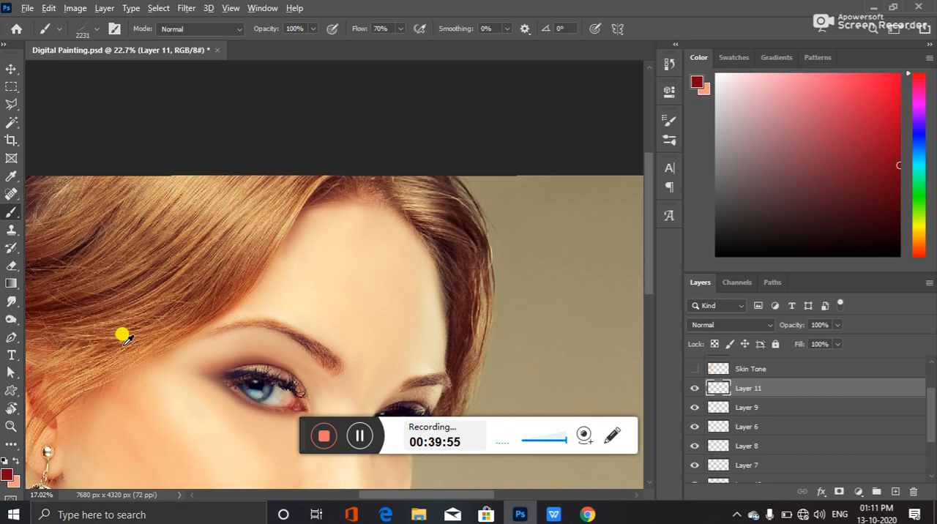
{"action": "scroll", "coordinate": [59, 256], "scroll_direction": "down", "scroll_amount": 1}
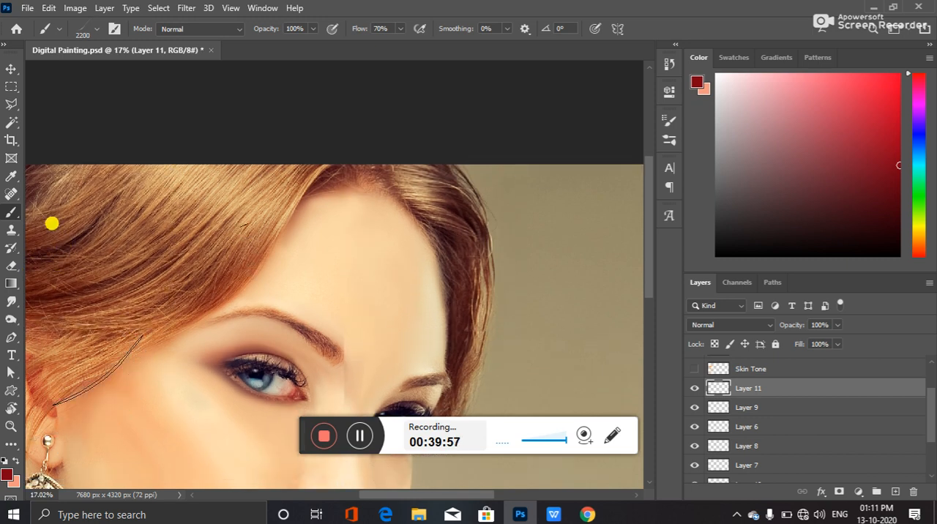
{"action": "key", "text": "["}
{"action": "key", "text": "bracketleft"}
{"action": "key", "text": "bracketleft"}
{"action": "key", "text": "bracketleft"}
{"action": "key", "text": "bracketleft"}
{"action": "key", "text": "bracketleft"}
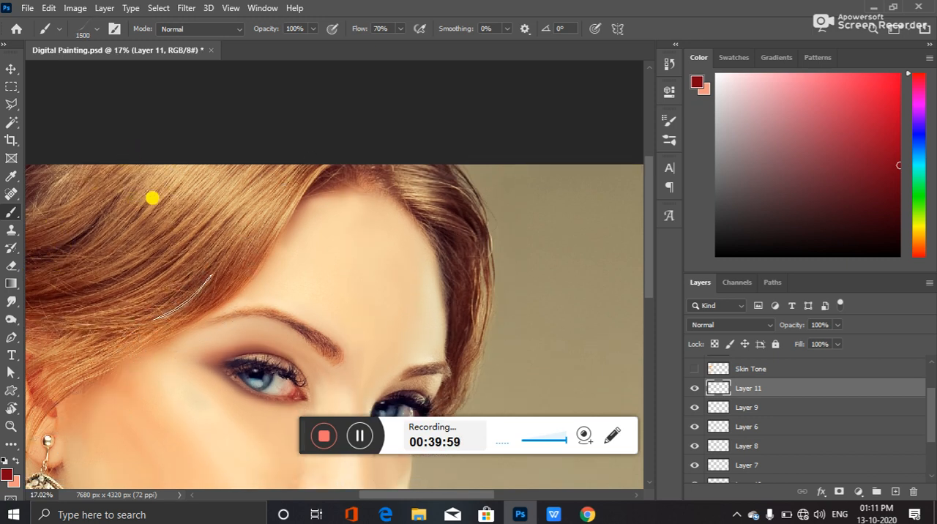
{"action": "key", "text": "bracketleft"}
{"action": "key", "text": "bracketleft"}
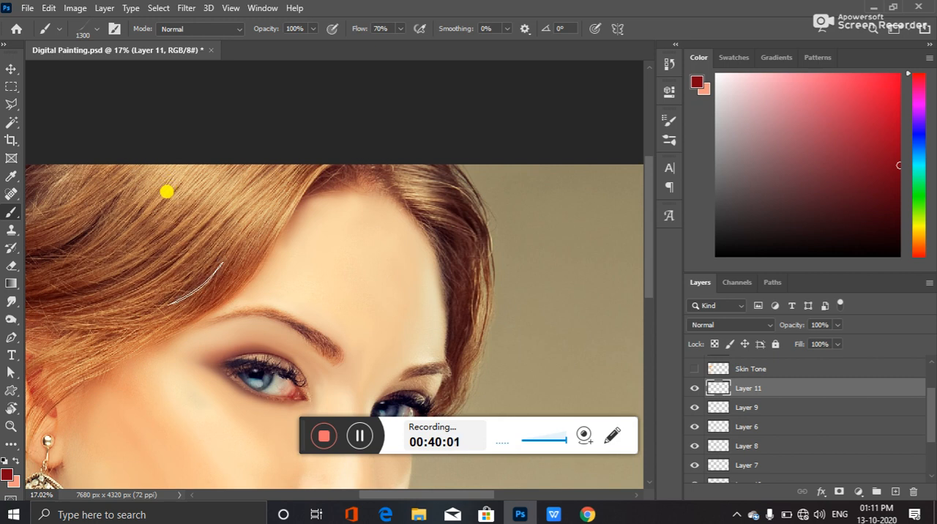
Sample hair tones for the foreground colour (a86d4d) and a lighter background colour
{"action": "left_click", "coordinate": [8, 476]}
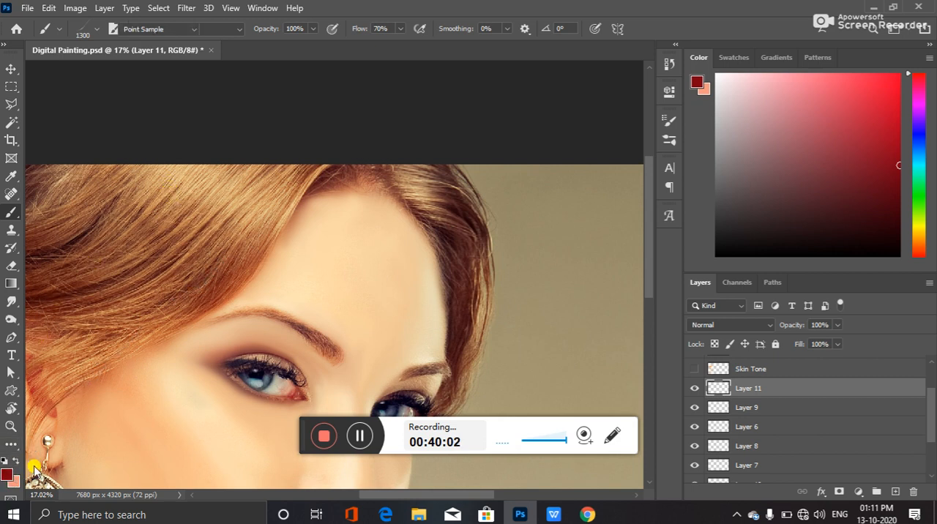
{"action": "left_click", "coordinate": [100, 266]}
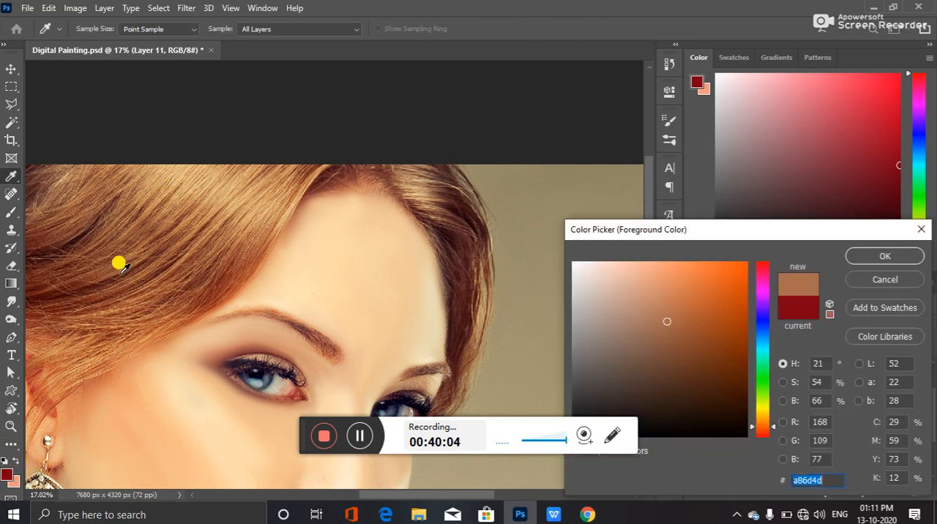
{"action": "left_click", "coordinate": [884, 256]}
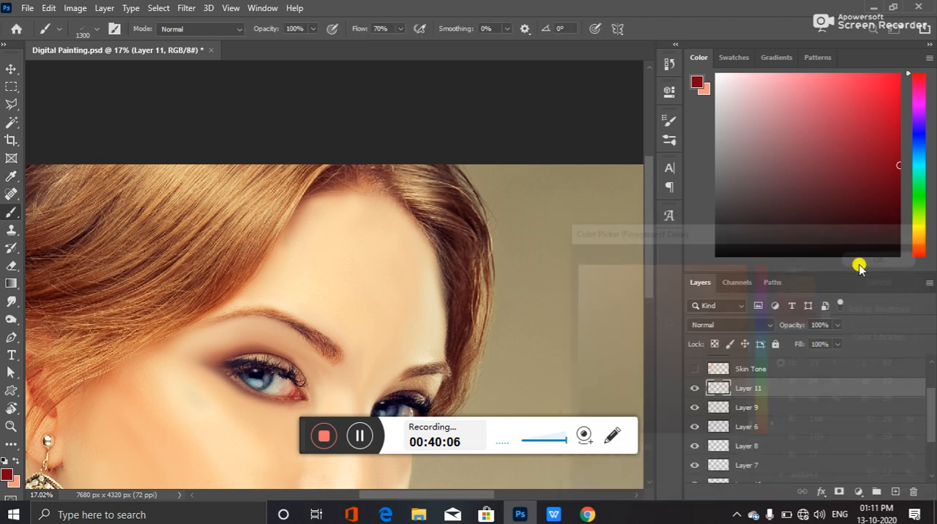
{"action": "left_click", "coordinate": [16, 483]}
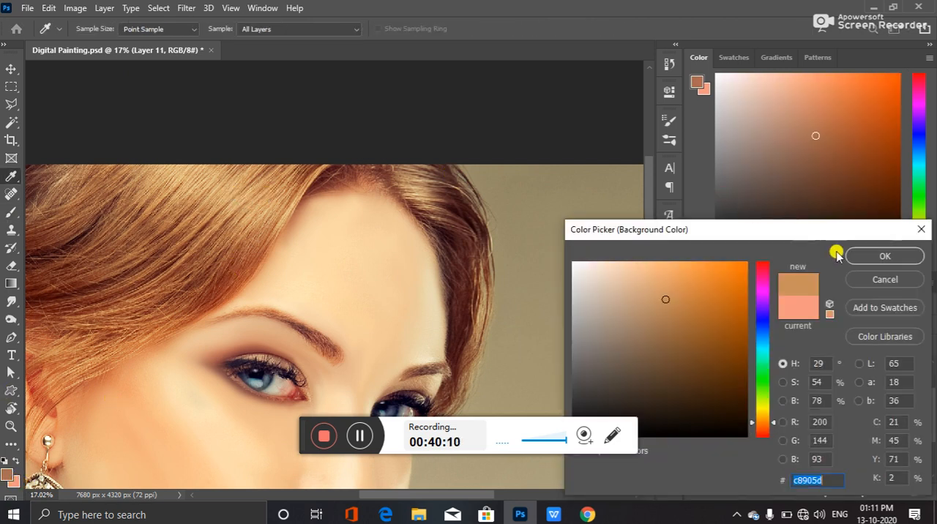
{"action": "left_click", "coordinate": [884, 255]}
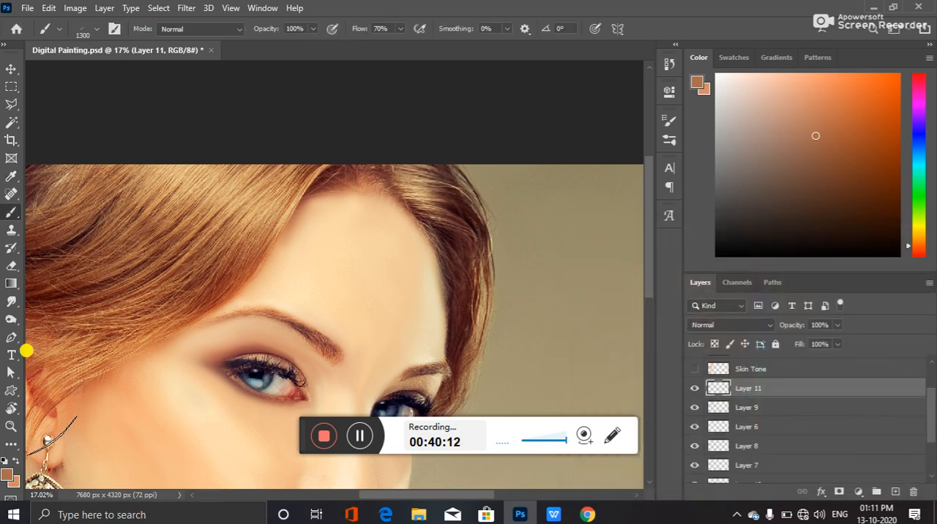
Reset the colours, then sample a dark hair tone (692518) as foreground and a golden hair tone (d59e65) as background
{"action": "left_click", "coordinate": [5, 461]}
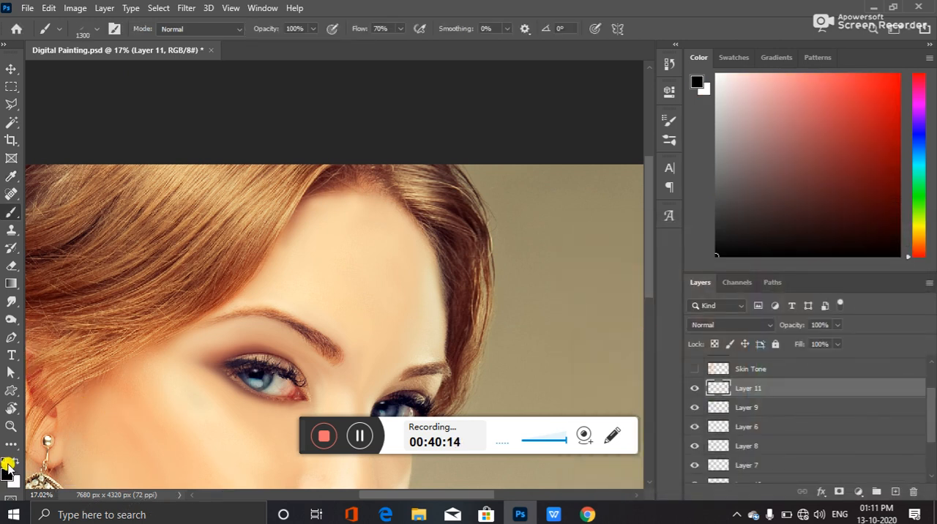
{"action": "left_click", "coordinate": [9, 476]}
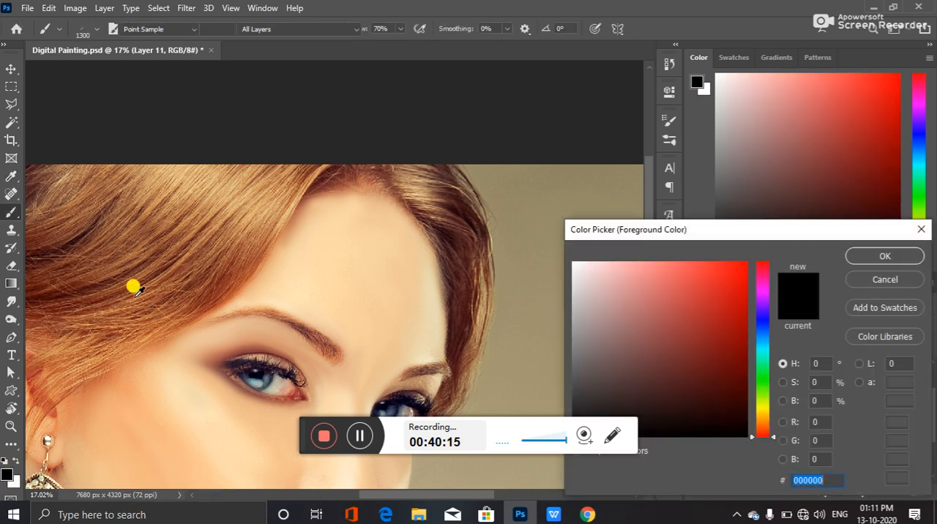
{"action": "left_click", "coordinate": [81, 283]}
{"action": "left_click", "coordinate": [884, 256]}
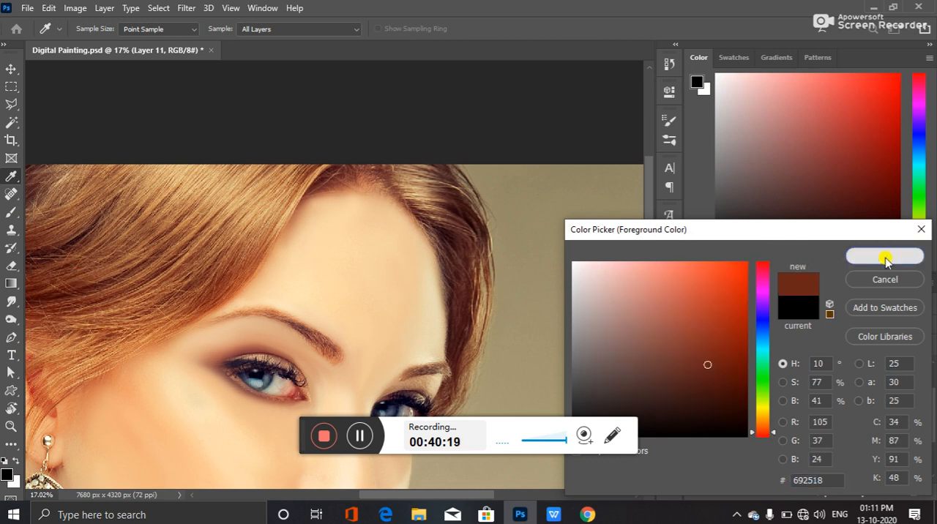
{"action": "left_click", "coordinate": [13, 481]}
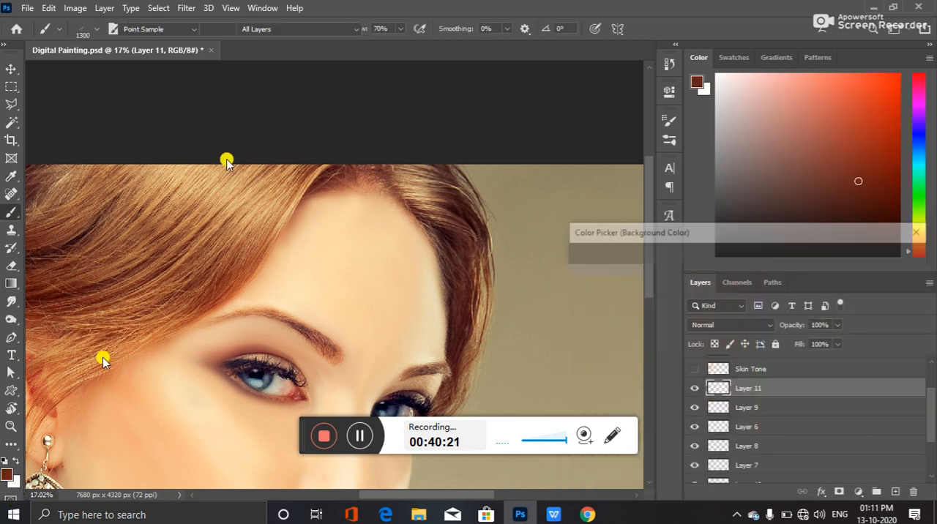
{"action": "left_click", "coordinate": [225, 190]}
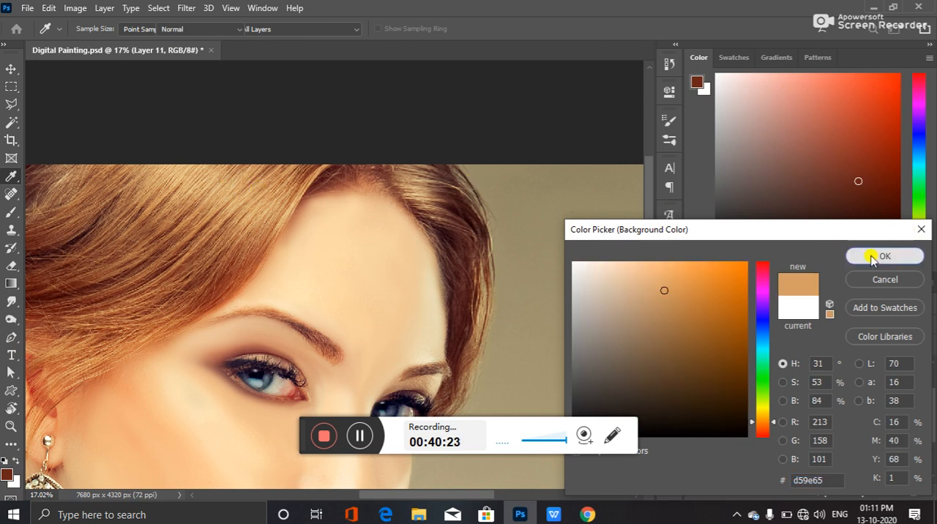
{"action": "left_click", "coordinate": [884, 255]}
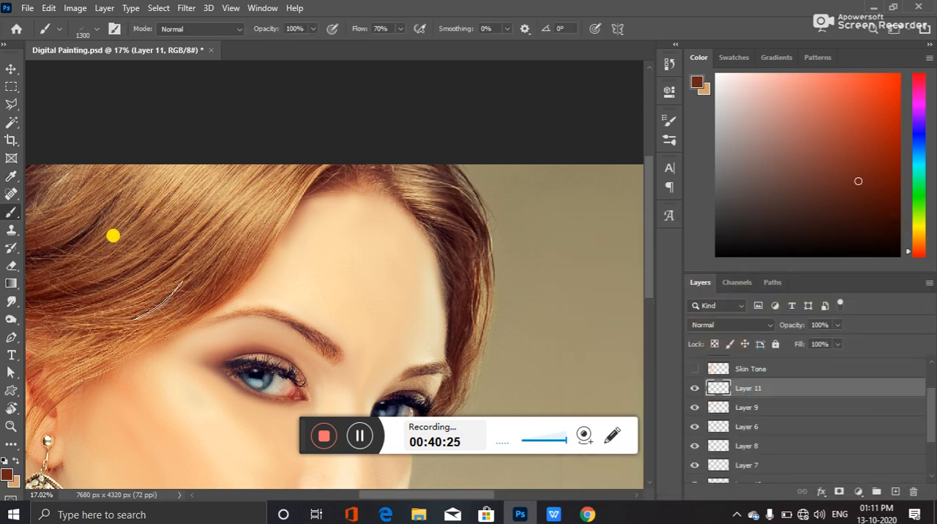
Paint dark reddish-brown strands over the hair beside the forehead on Layer 11 with the 1300 px Hair brush and compare before and after
{"action": "left_click", "coordinate": [92, 173]}
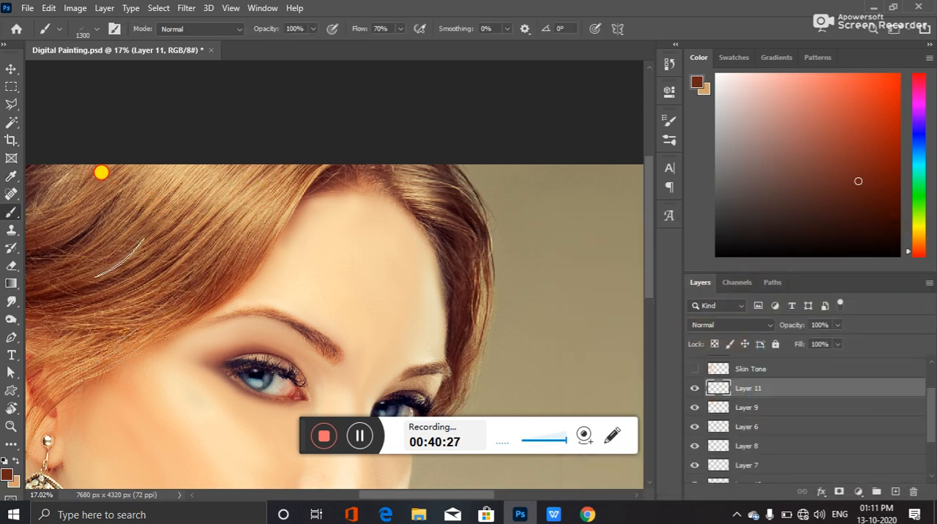
{"action": "left_click", "coordinate": [156, 178]}
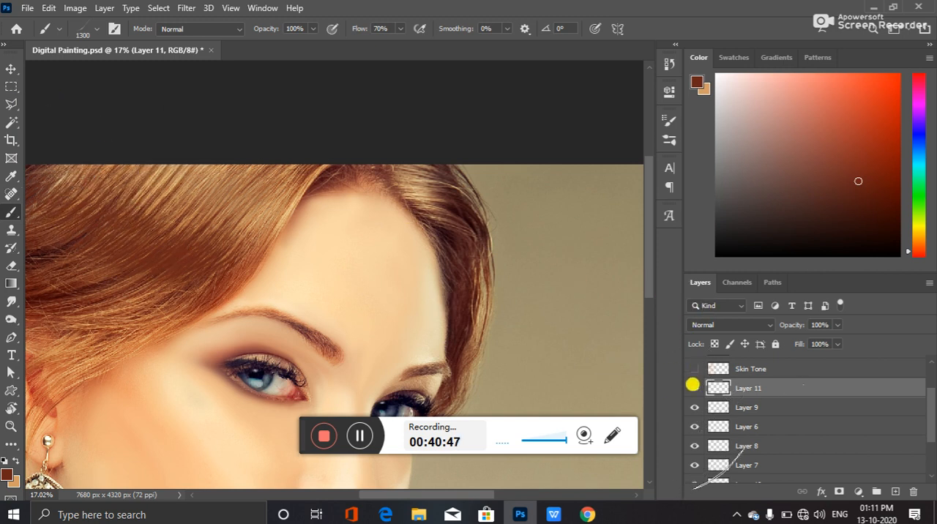
{"action": "left_click", "coordinate": [696, 369]}
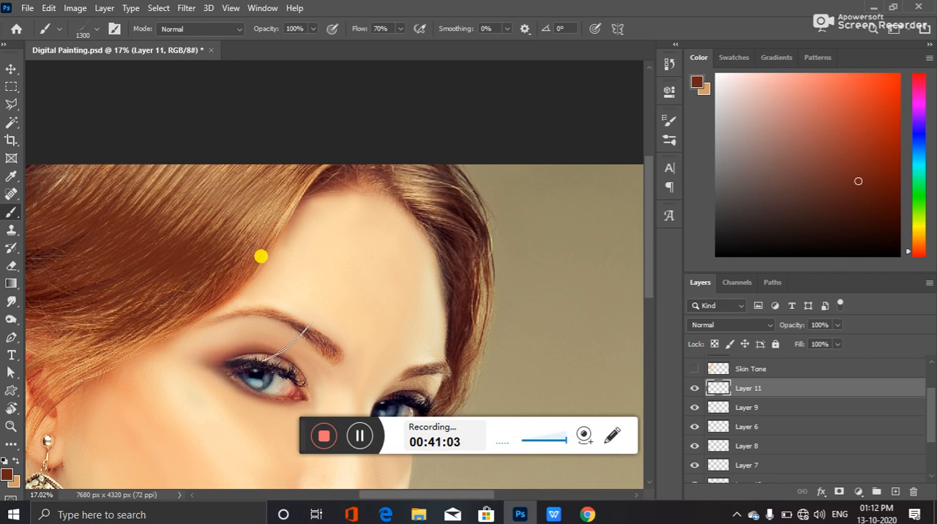
Hide the photo layers Layer 0 copy and Layer 0 to isolate the painted strands
{"action": "scroll", "coordinate": [291, 276], "scroll_direction": "down", "scroll_amount": 2}
{"action": "key", "text": "v"}
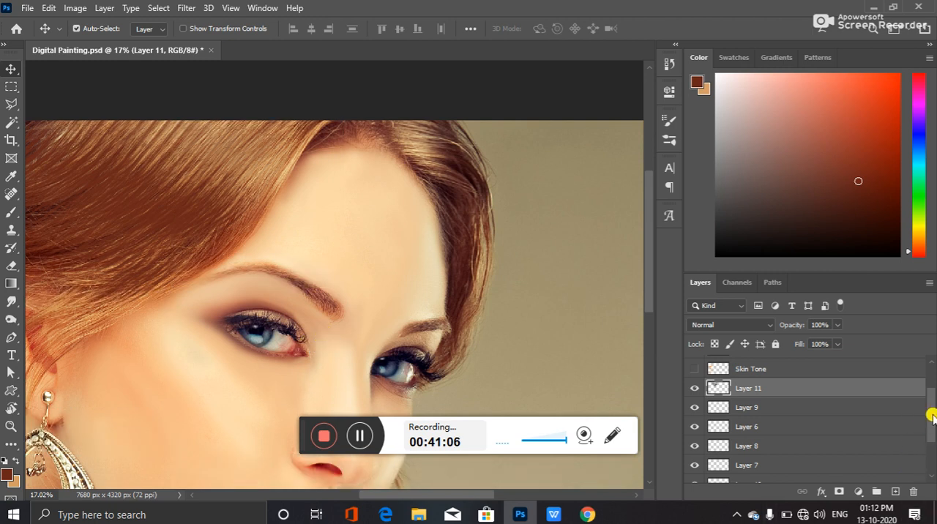
{"action": "scroll", "coordinate": [931, 416], "scroll_direction": "down", "scroll_amount": 3}
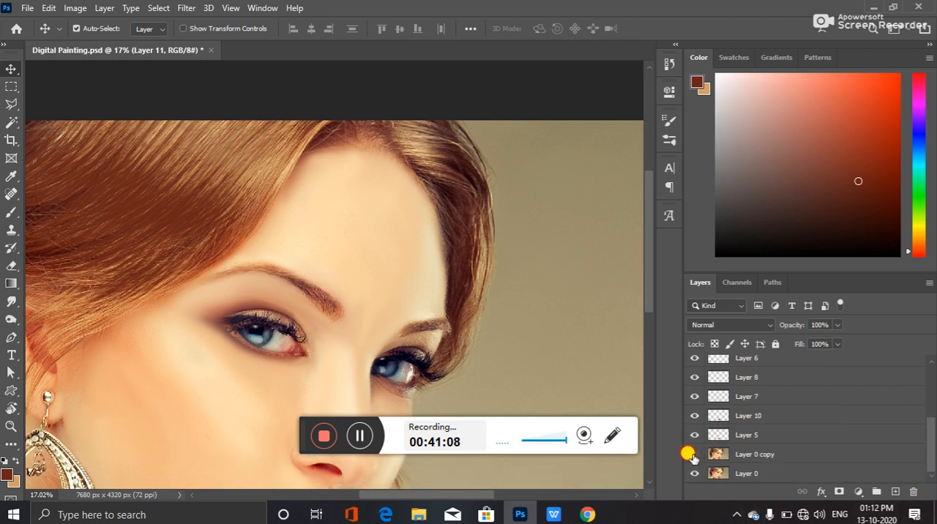
{"action": "left_click", "coordinate": [694, 473]}
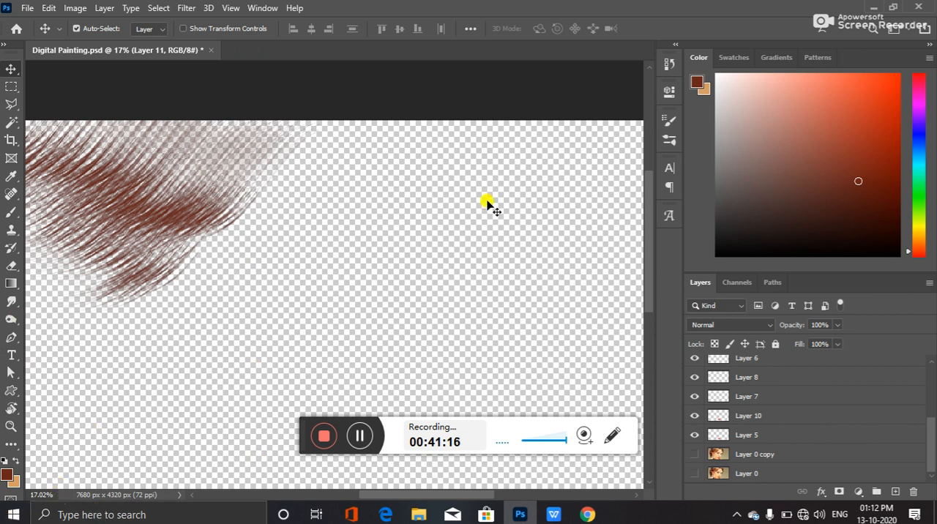
Enable Color Dynamics in the Hair brush's settings
{"action": "left_click", "coordinate": [671, 120]}
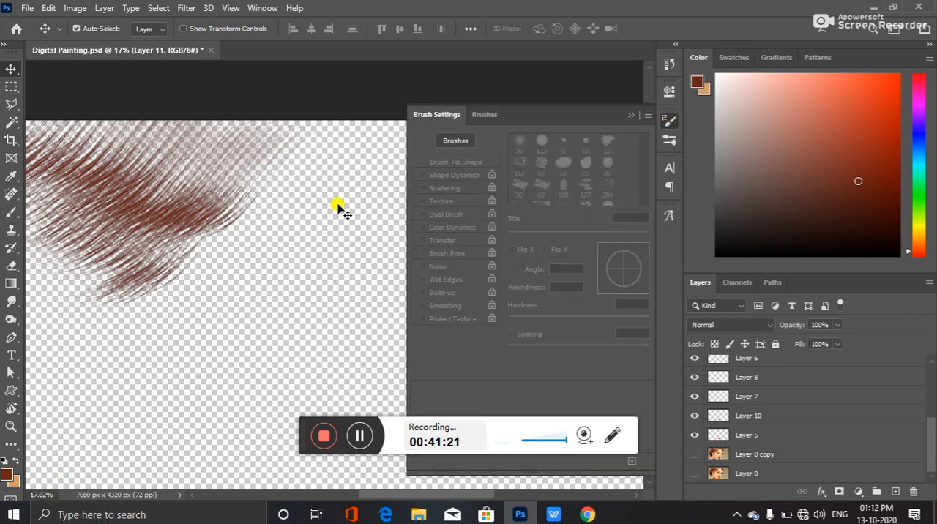
{"action": "left_click", "coordinate": [11, 211]}
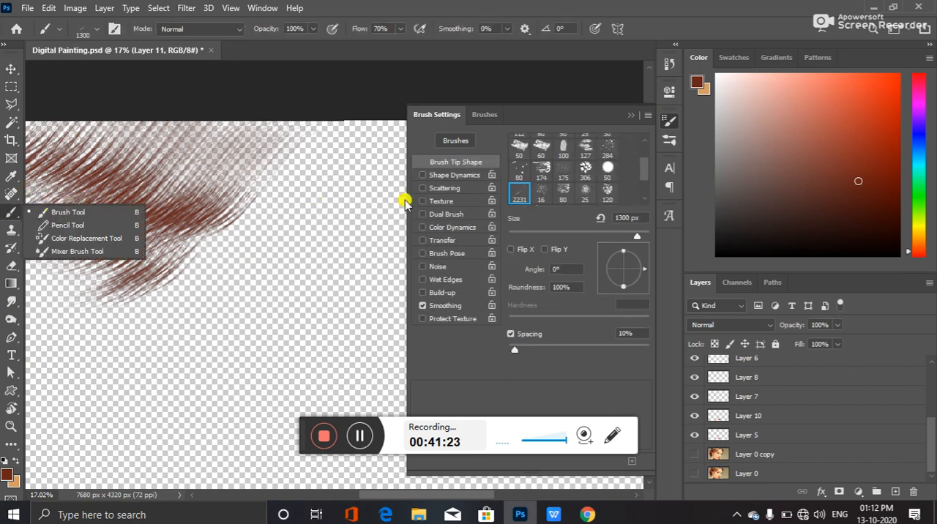
{"action": "left_click", "coordinate": [449, 228]}
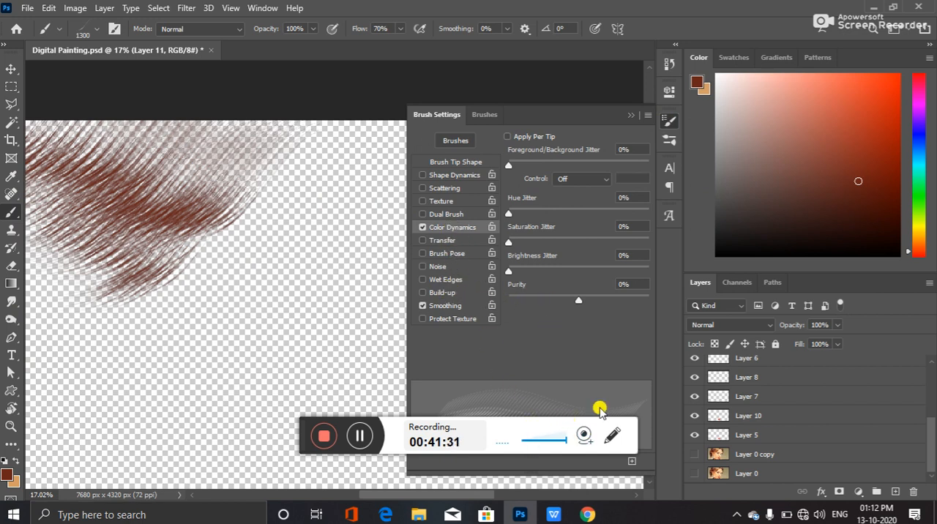
{"action": "left_click", "coordinate": [633, 116]}
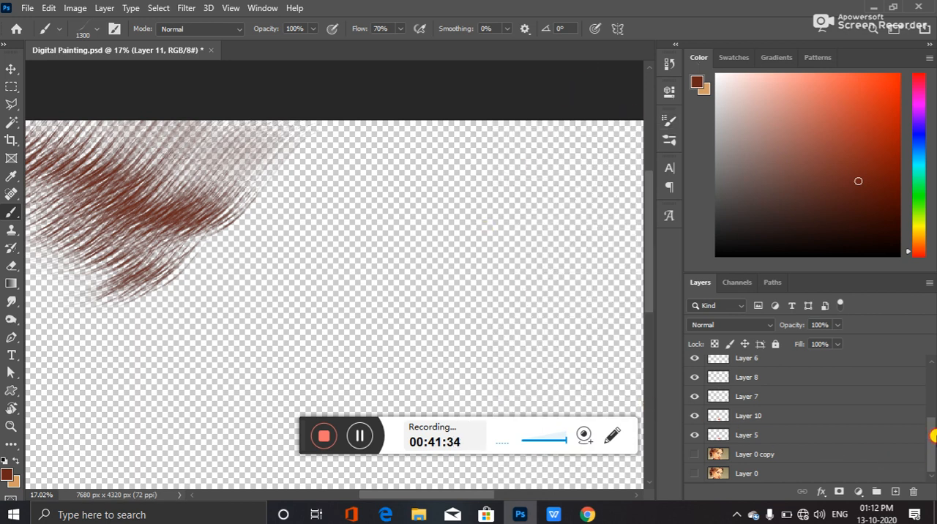
Add a new layer directly above Layer 0 copy and paint 1300 px Hair brush strands across the empty area beside the existing hair
{"action": "left_click", "coordinate": [794, 455]}
{"action": "left_click", "coordinate": [894, 491]}
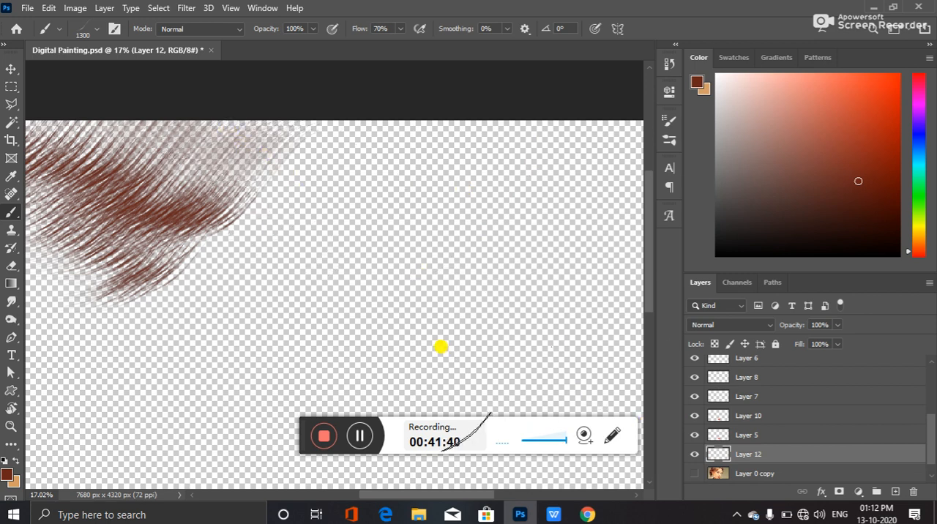
{"action": "scroll", "coordinate": [434, 348], "scroll_direction": "up", "scroll_amount": 2}
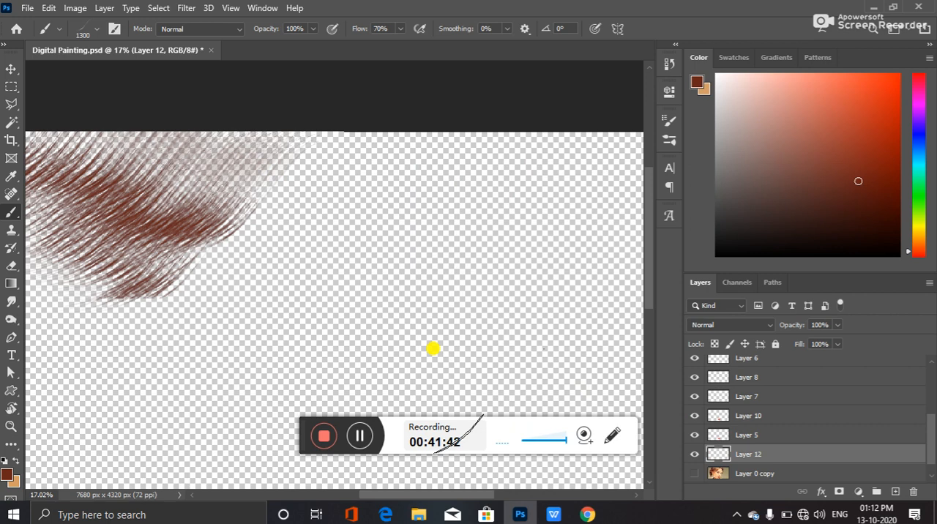
{"action": "mouse_move", "coordinate": [286, 165]}
{"action": "left_mouse_down"}
{"action": "mouse_move", "coordinate": [401, 197]}
{"action": "mouse_move", "coordinate": [296, 181]}
{"action": "mouse_move", "coordinate": [270, 221]}
{"action": "mouse_move", "coordinate": [232, 249]}
{"action": "mouse_move", "coordinate": [168, 225]}
{"action": "left_mouse_up"}
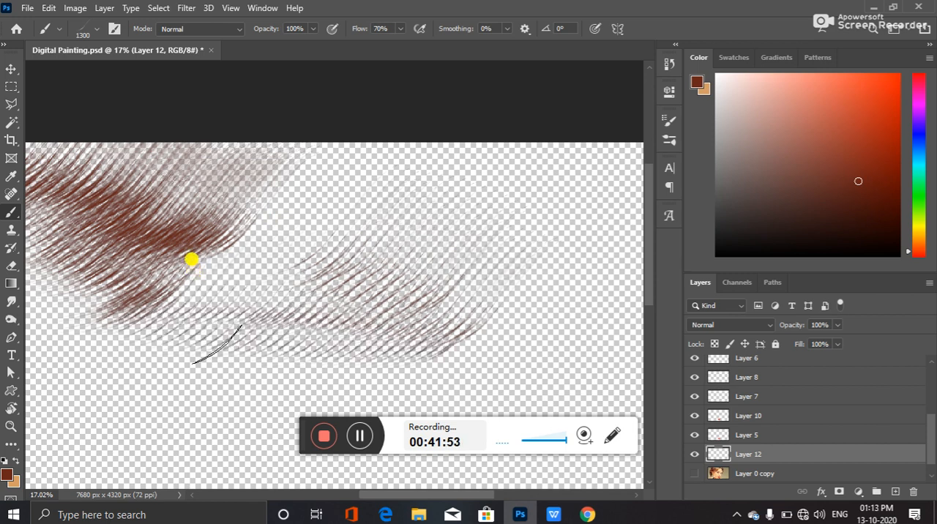
Enlarge the Hair brush in stages to 3000 px and paint larger, longer strands below the existing ones on the new layer
{"action": "key", "text": "bracketright"}
{"action": "key", "text": "bracketright"}
{"action": "key", "text": "bracketright"}
{"action": "key", "text": "bracketright"}
{"action": "key", "text": "bracketright"}
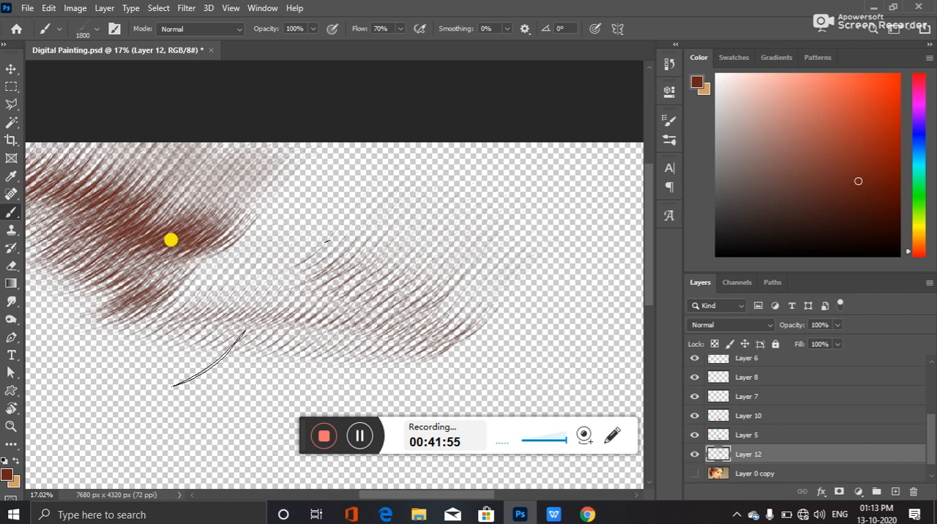
{"action": "key", "text": "bracketright"}
{"action": "key", "text": "bracketright"}
{"action": "key", "text": "bracketright"}
{"action": "key", "text": "bracketright"}
{"action": "key", "text": "bracketright"}
{"action": "key", "text": "bracketright"}
{"action": "key", "text": "bracketright"}
{"action": "key", "text": "bracketright"}
{"action": "mouse_move", "coordinate": [261, 269]}
{"action": "left_mouse_down"}
{"action": "mouse_move", "coordinate": [83, 215]}
{"action": "mouse_move", "coordinate": [331, 265]}
{"action": "mouse_move", "coordinate": [294, 265]}
{"action": "mouse_move", "coordinate": [80, 212]}
{"action": "mouse_move", "coordinate": [309, 280]}
{"action": "mouse_move", "coordinate": [120, 220]}
{"action": "mouse_move", "coordinate": [104, 197]}
{"action": "mouse_move", "coordinate": [104, 215]}
{"action": "mouse_move", "coordinate": [141, 247]}
{"action": "mouse_move", "coordinate": [180, 251]}
{"action": "mouse_move", "coordinate": [98, 217]}
{"action": "mouse_move", "coordinate": [282, 291]}
{"action": "mouse_move", "coordinate": [215, 211]}
{"action": "mouse_move", "coordinate": [315, 173]}
{"action": "mouse_move", "coordinate": [207, 175]}
{"action": "mouse_move", "coordinate": [161, 236]}
{"action": "mouse_move", "coordinate": [49, 237]}
{"action": "mouse_move", "coordinate": [224, 280]}
{"action": "mouse_move", "coordinate": [10, 242]}
{"action": "mouse_move", "coordinate": [55, 240]}
{"action": "mouse_move", "coordinate": [339, 329]}
{"action": "mouse_move", "coordinate": [228, 239]}
{"action": "mouse_move", "coordinate": [274, 268]}
{"action": "mouse_move", "coordinate": [285, 328]}
{"action": "mouse_move", "coordinate": [182, 257]}
{"action": "left_mouse_up"}
{"action": "key", "text": "bracketright"}
{"action": "key", "text": "bracketright"}
{"action": "key", "text": "bracketright"}
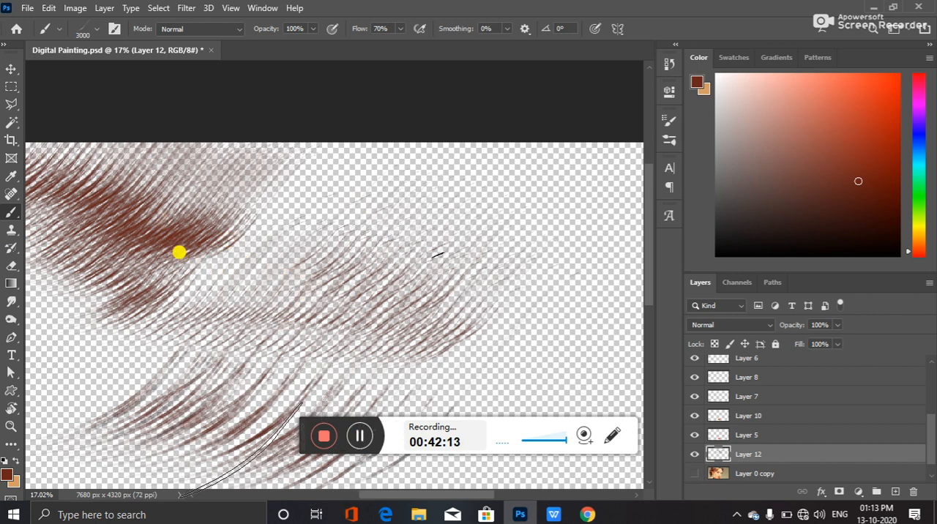